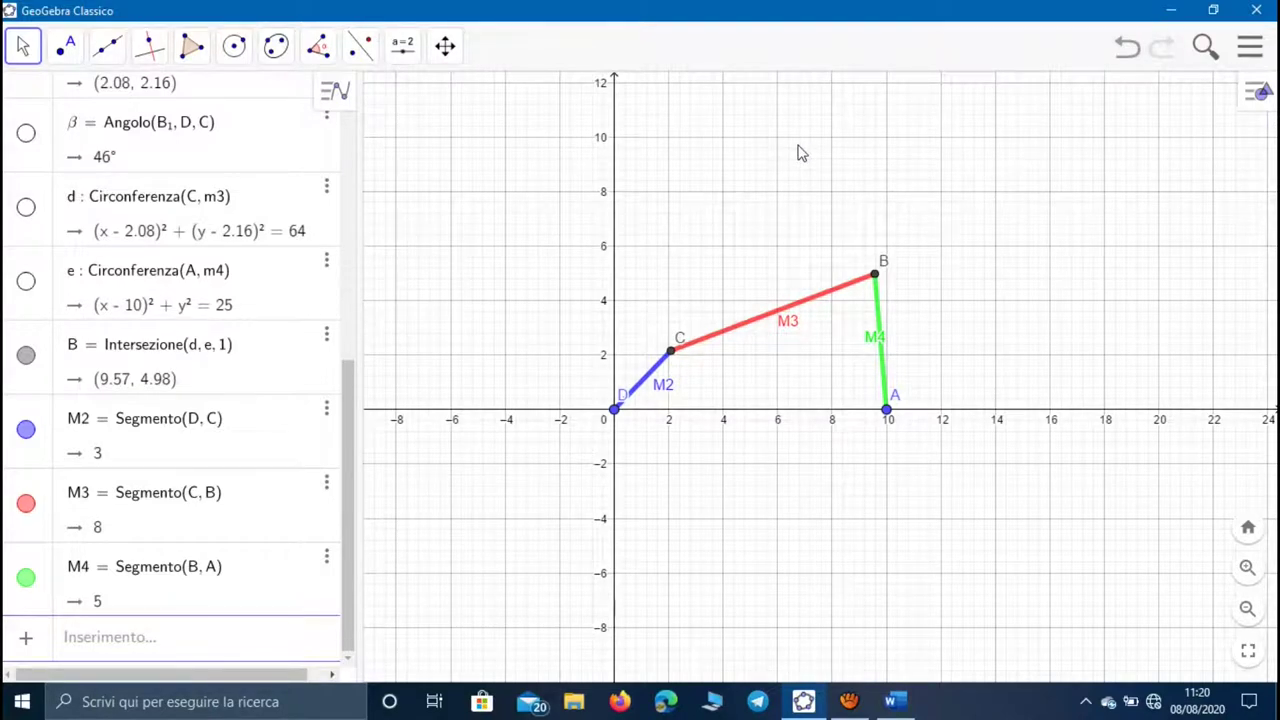
- Switch to Word to review the velocity and acceleration formulas, and return to the GeoGebra linkage
{"action": "left_click", "coordinate": [895, 700]}
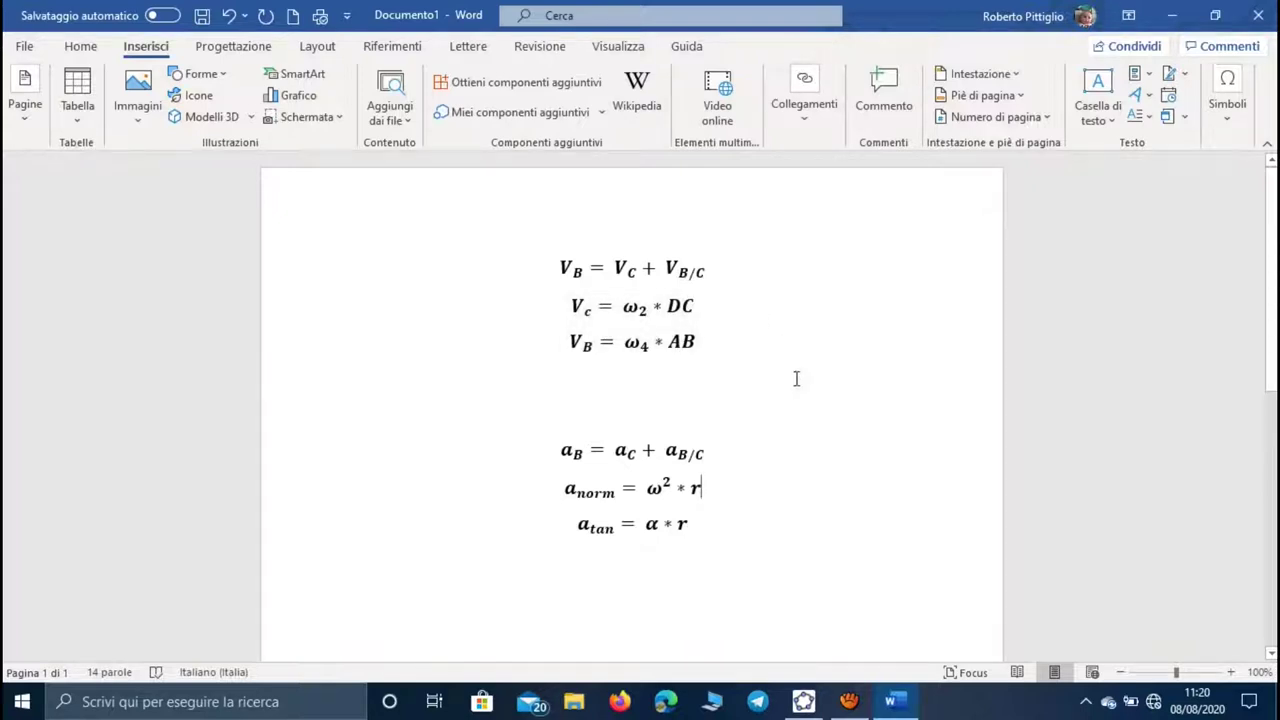
{"action": "left_click", "coordinate": [803, 701]}
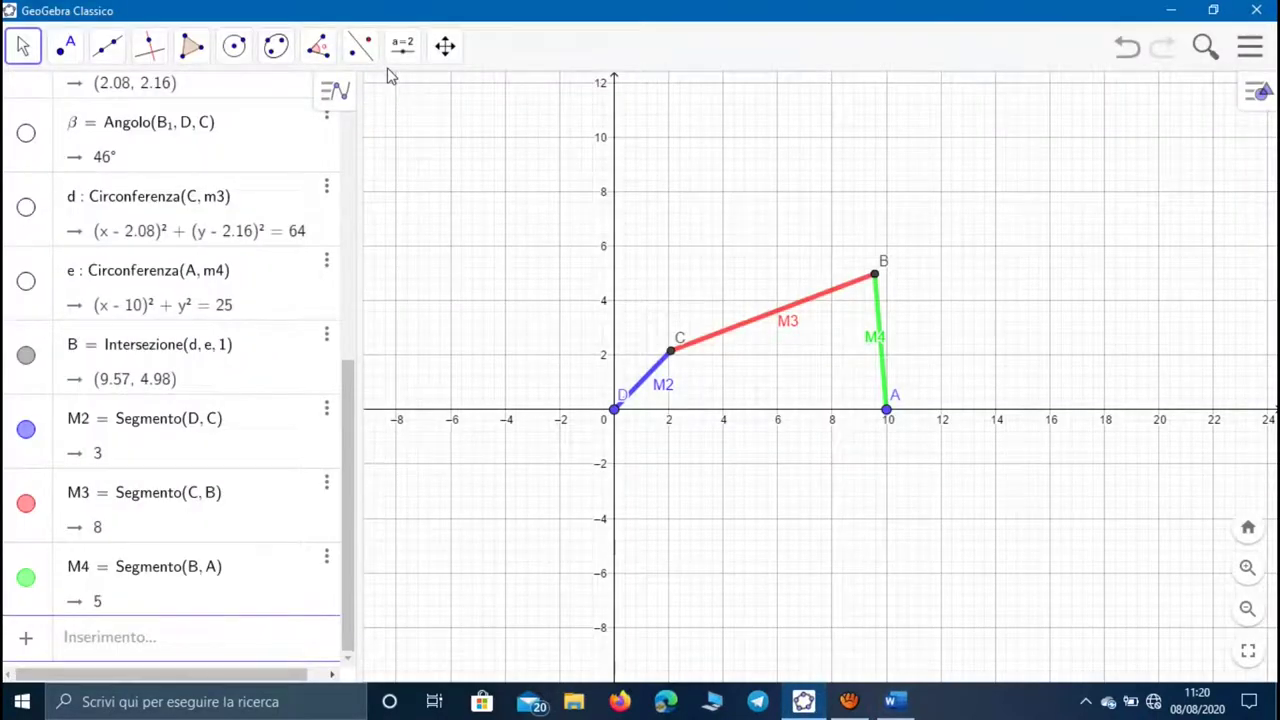
- Create a number slider w2 ranging from 0 to 5 above the linkage and set it to 2
{"action": "left_click", "coordinate": [402, 45]}
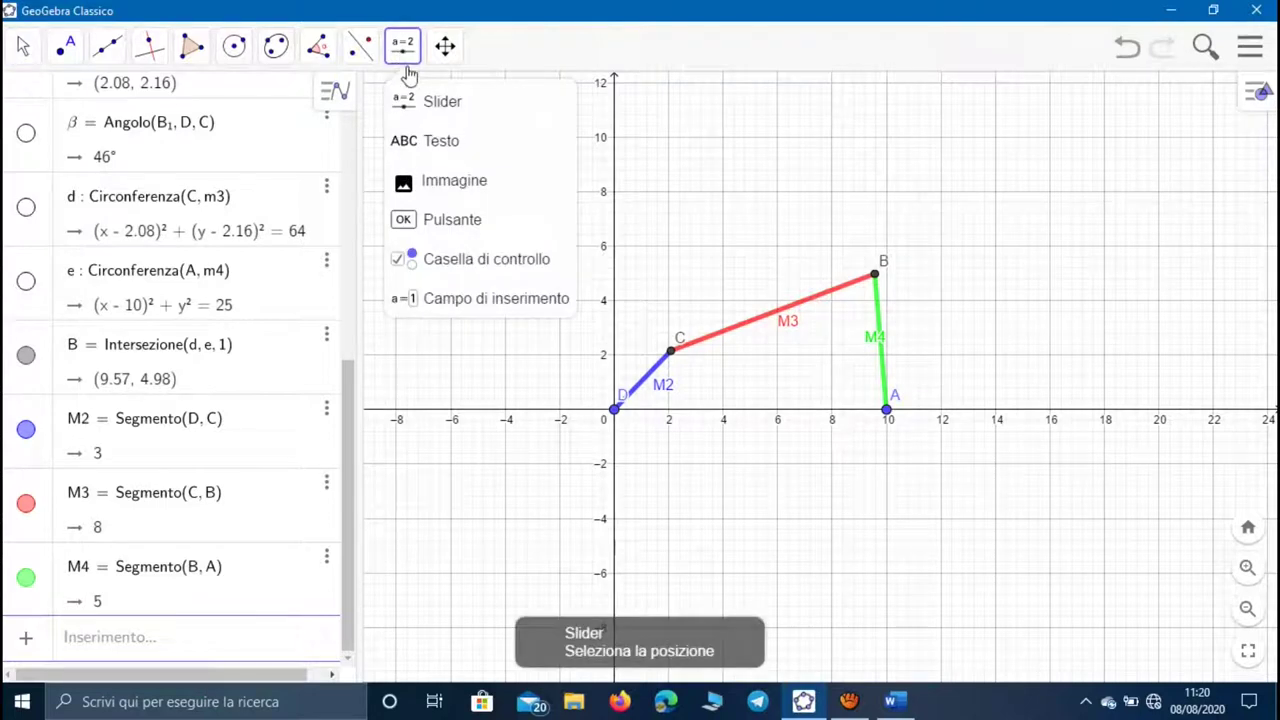
{"action": "left_click", "coordinate": [422, 101]}
{"action": "left_click", "coordinate": [832, 128]}
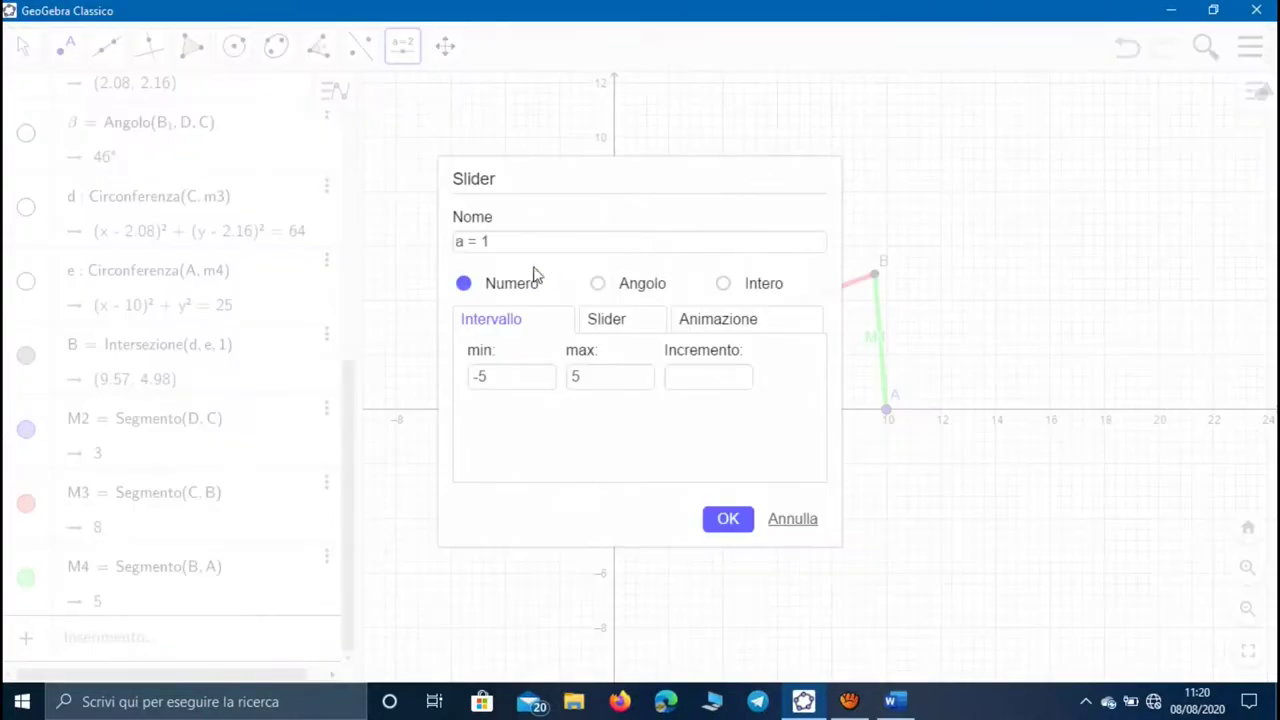
{"action": "left_click_drag", "start_coordinate": [522, 242], "coordinate": [443, 249]}
{"action": "type", "text": "w2"}
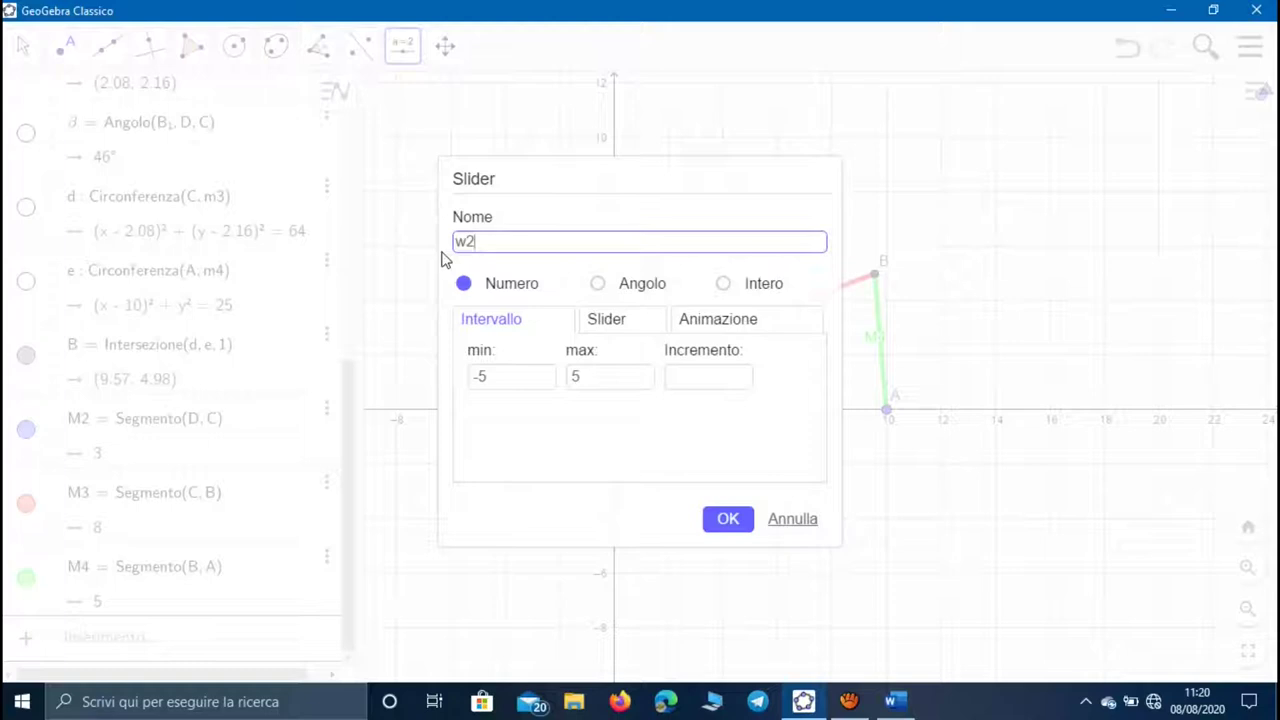
{"action": "left_click", "coordinate": [494, 376]}
{"action": "left_click_drag", "start_coordinate": [494, 376], "coordinate": [472, 378]}
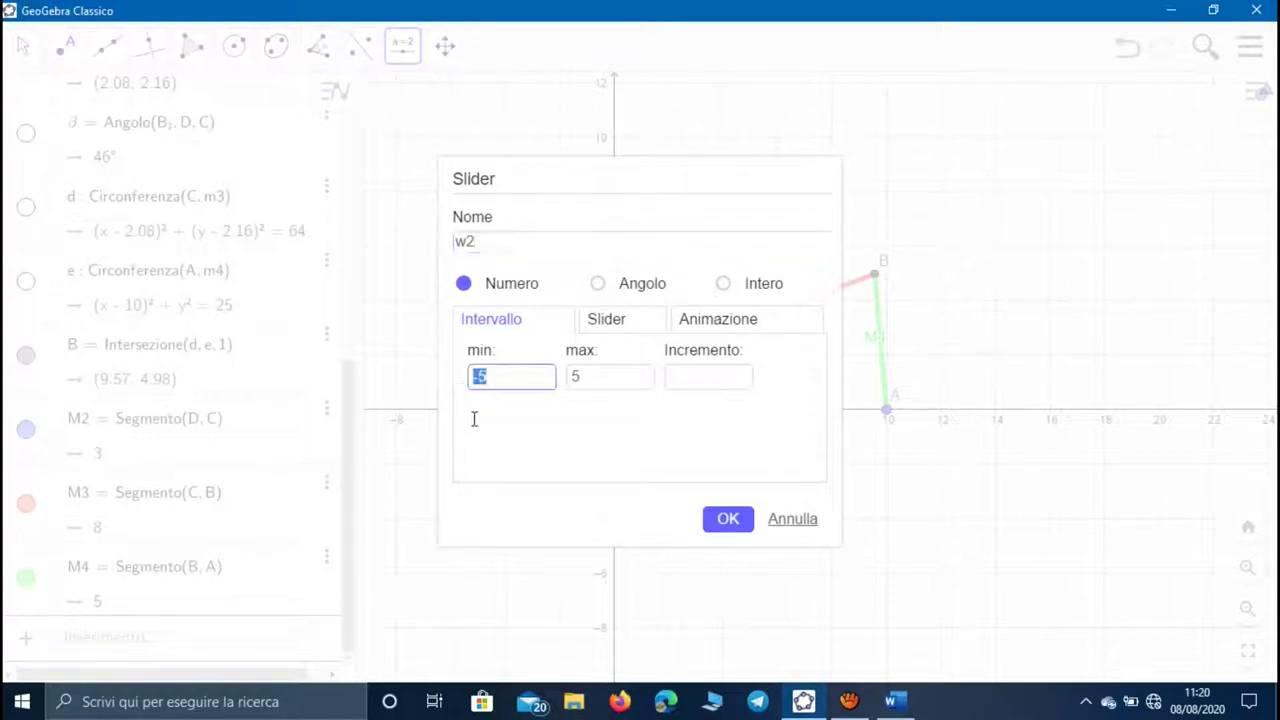
{"action": "type", "text": "0"}
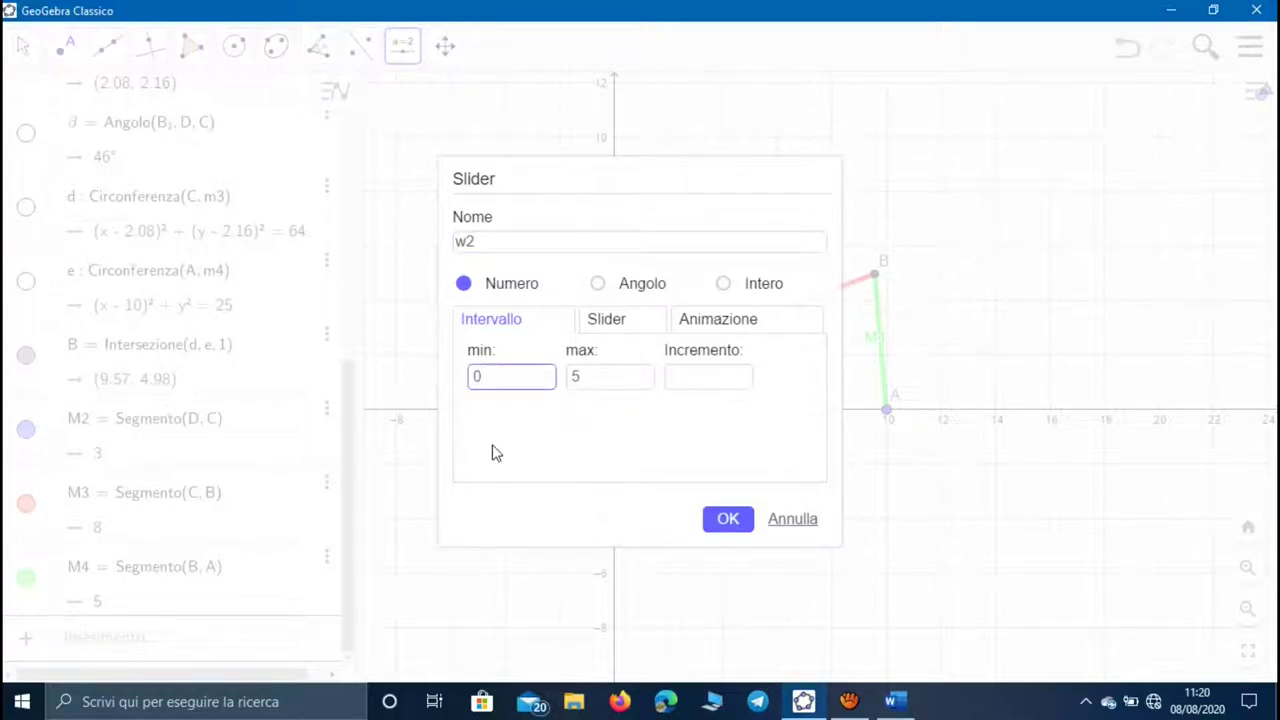
{"action": "left_click", "coordinate": [726, 519]}
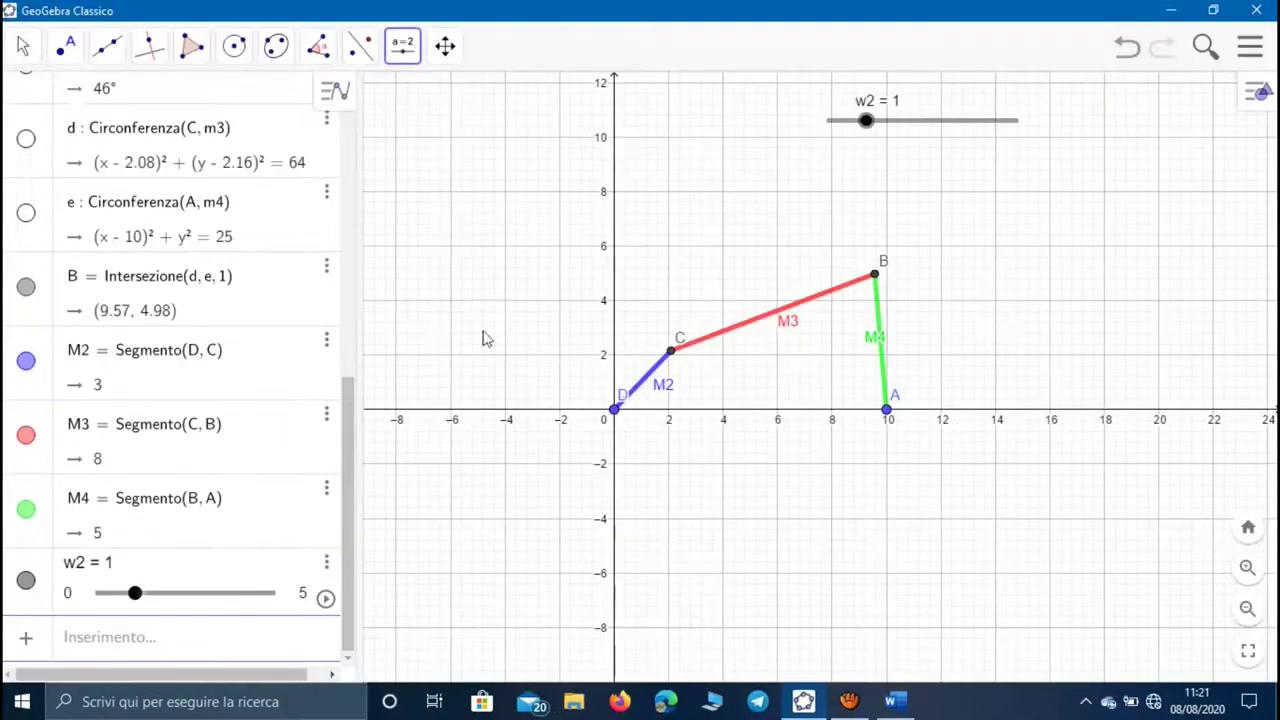
{"action": "left_click", "coordinate": [25, 52]}
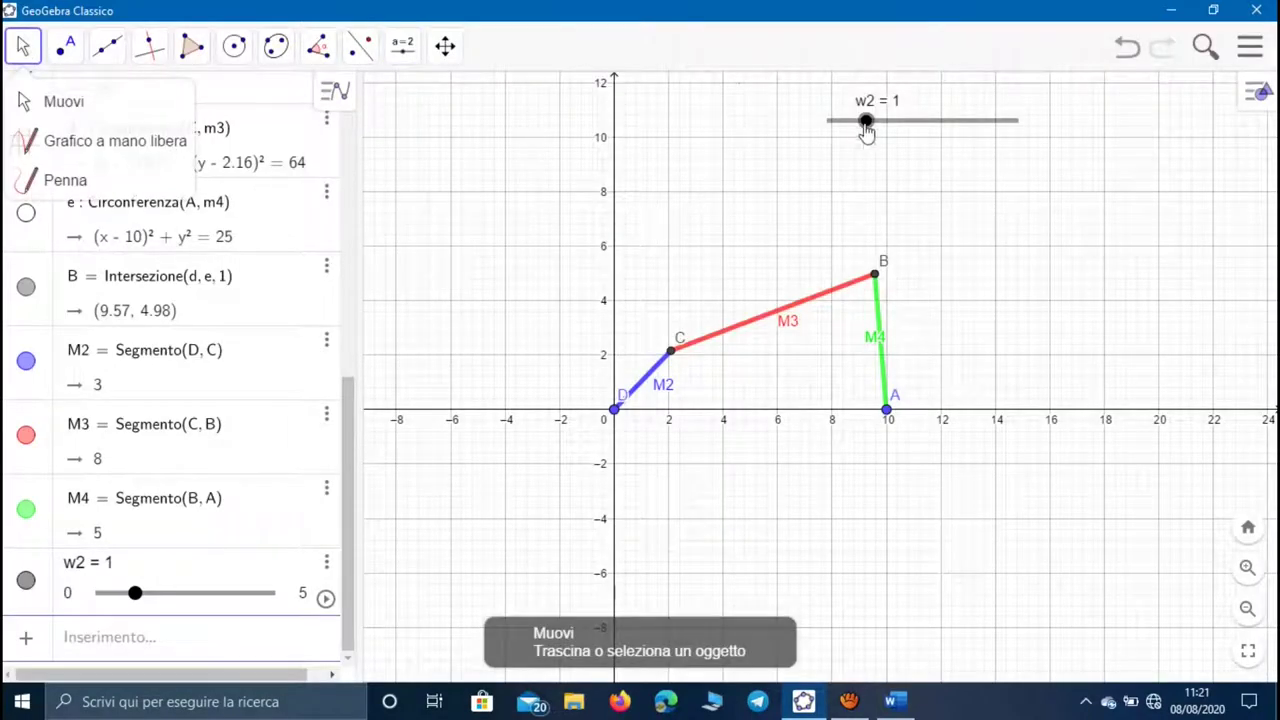
{"action": "left_click_drag", "start_coordinate": [866, 130], "coordinate": [904, 133]}
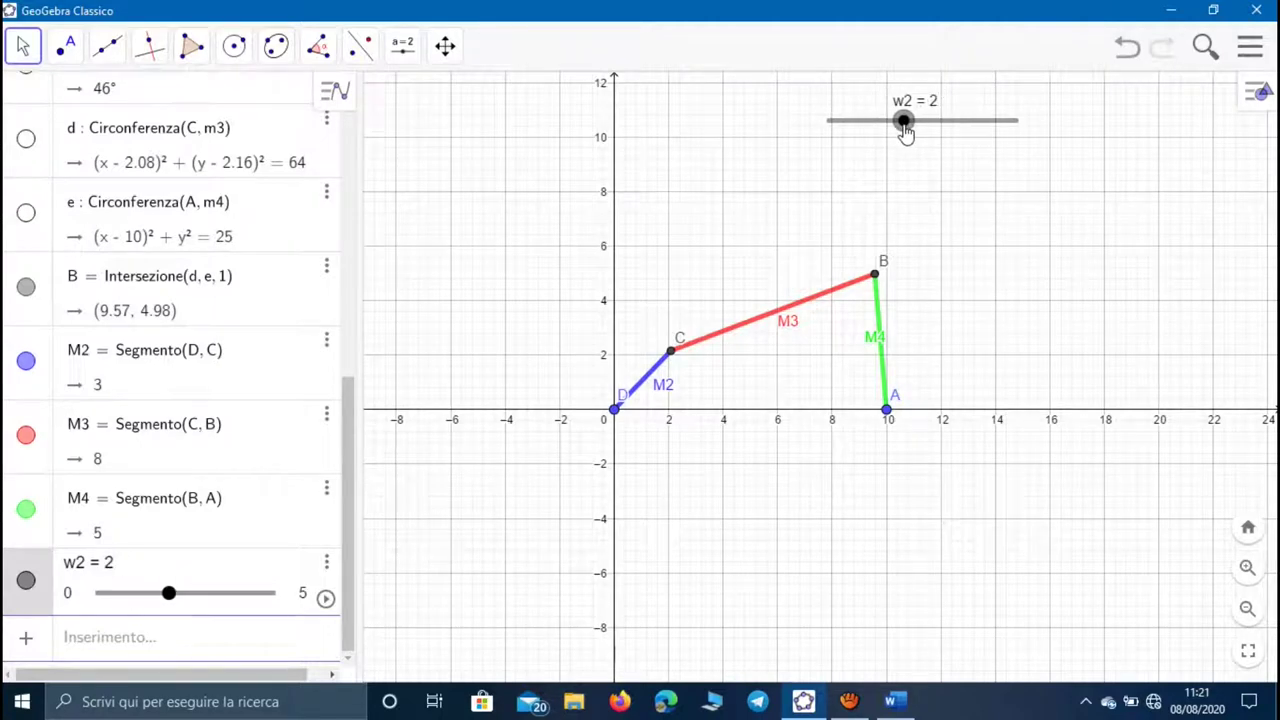
- Define the velocity magnitude of point C as modVc = w2*m2
{"action": "left_click", "coordinate": [128, 635]}
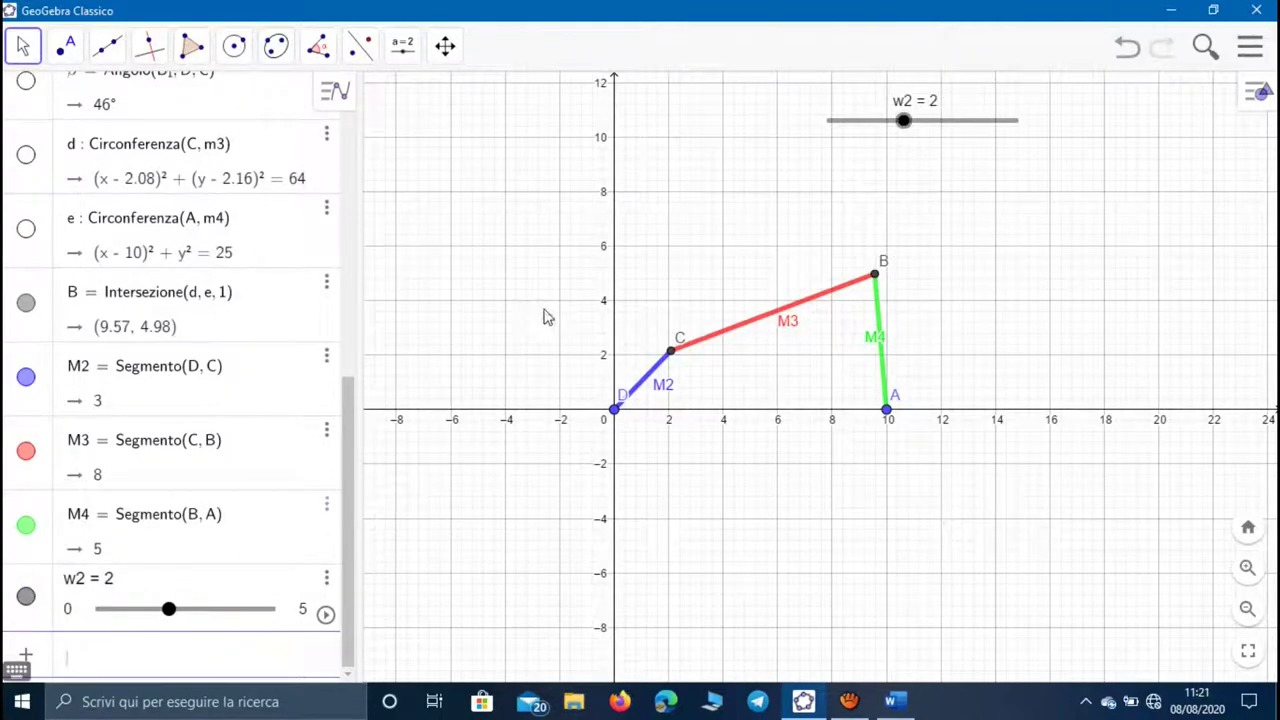
{"action": "type", "text": "modVc ="}
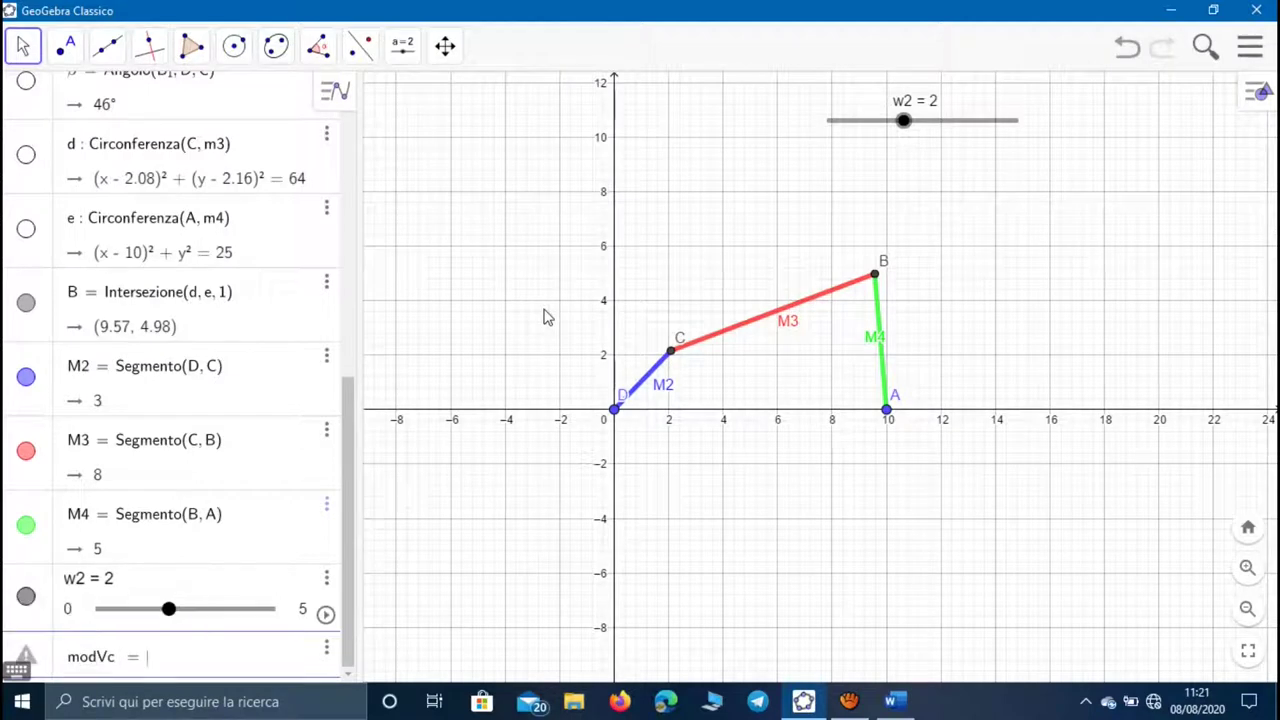
{"action": "type", "text": "w2*"}
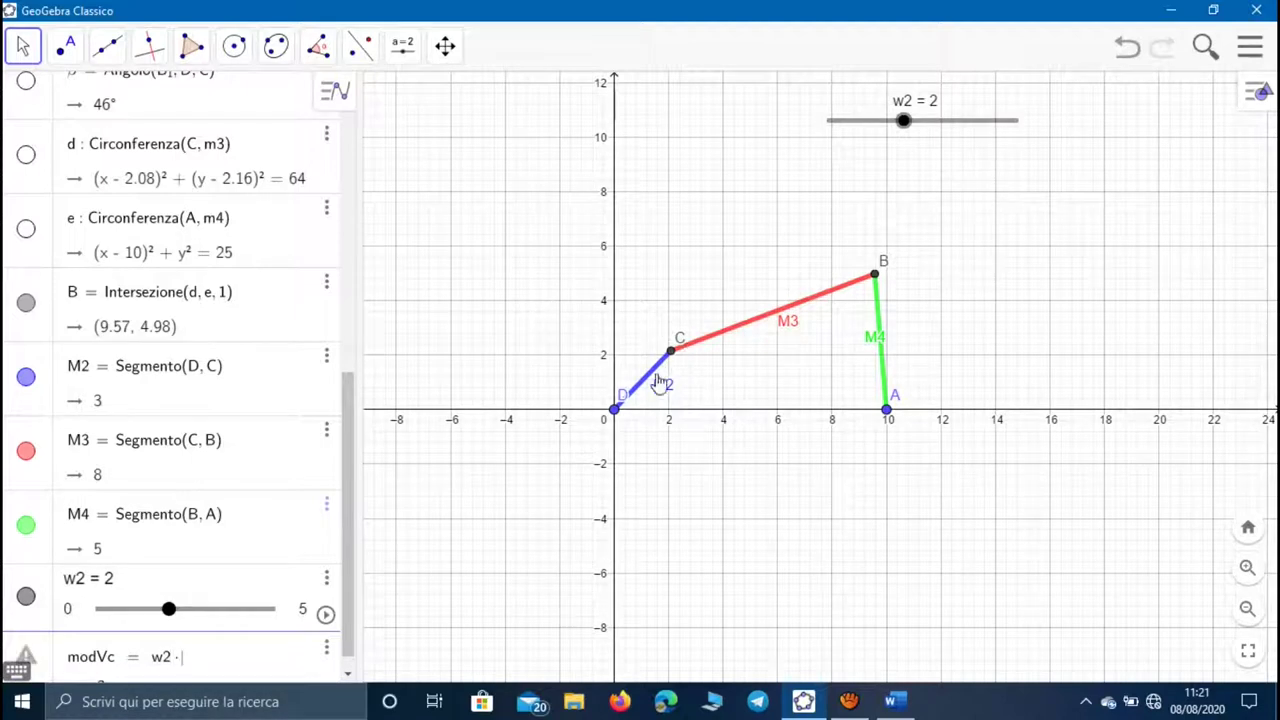
{"action": "scroll", "coordinate": [208, 328], "scroll_direction": "up", "scroll_amount": 8}
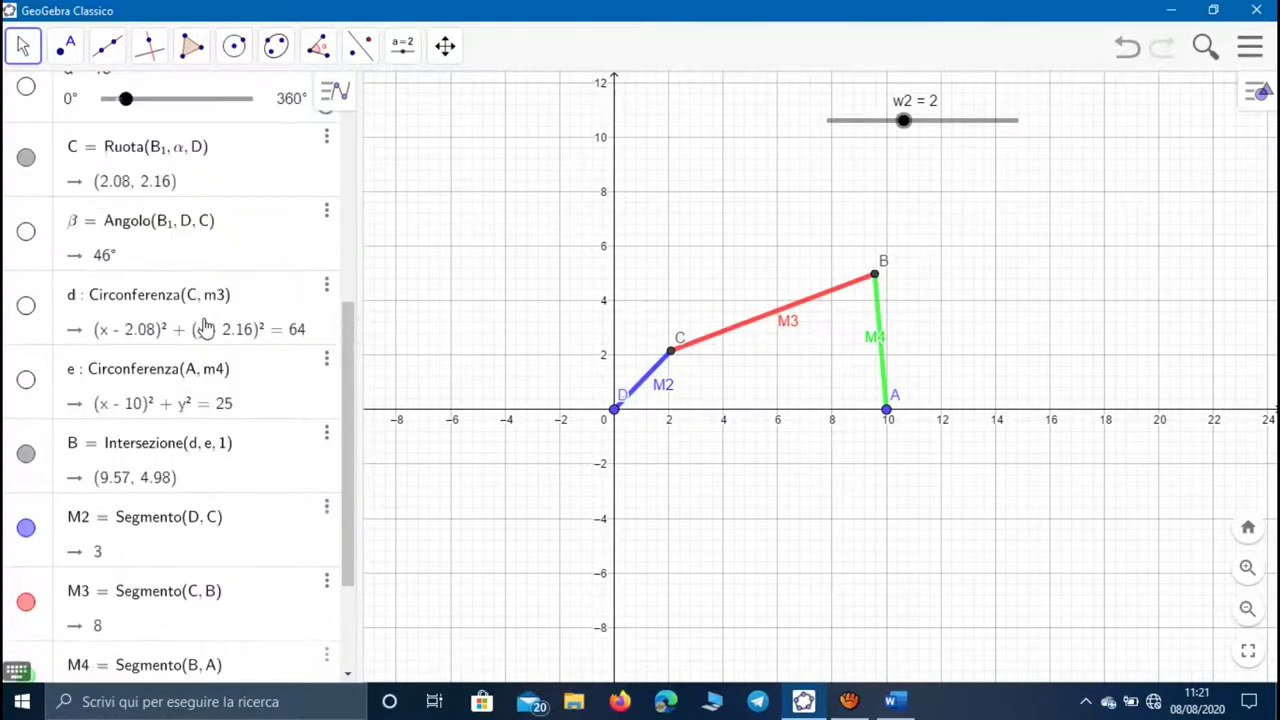
{"action": "scroll", "coordinate": [137, 231], "scroll_direction": "down", "scroll_amount": 8}
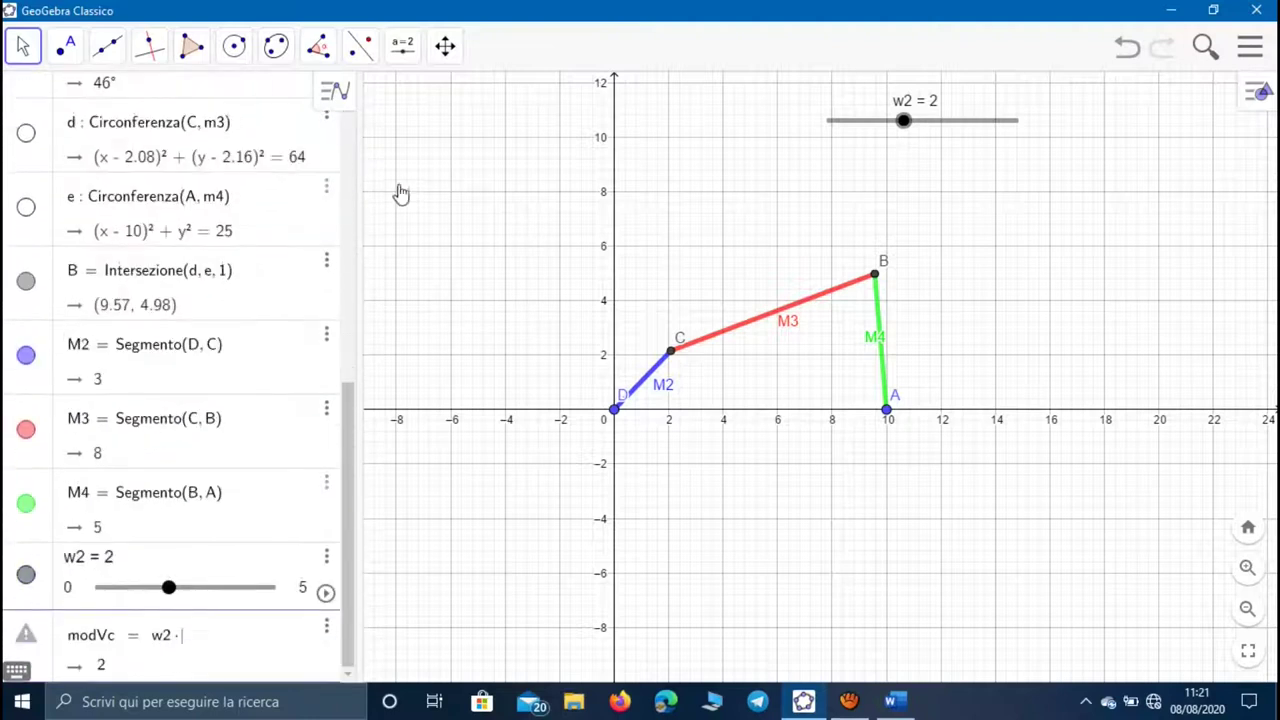
{"action": "type", "text": "m2"}
{"action": "key", "text": "Return"}
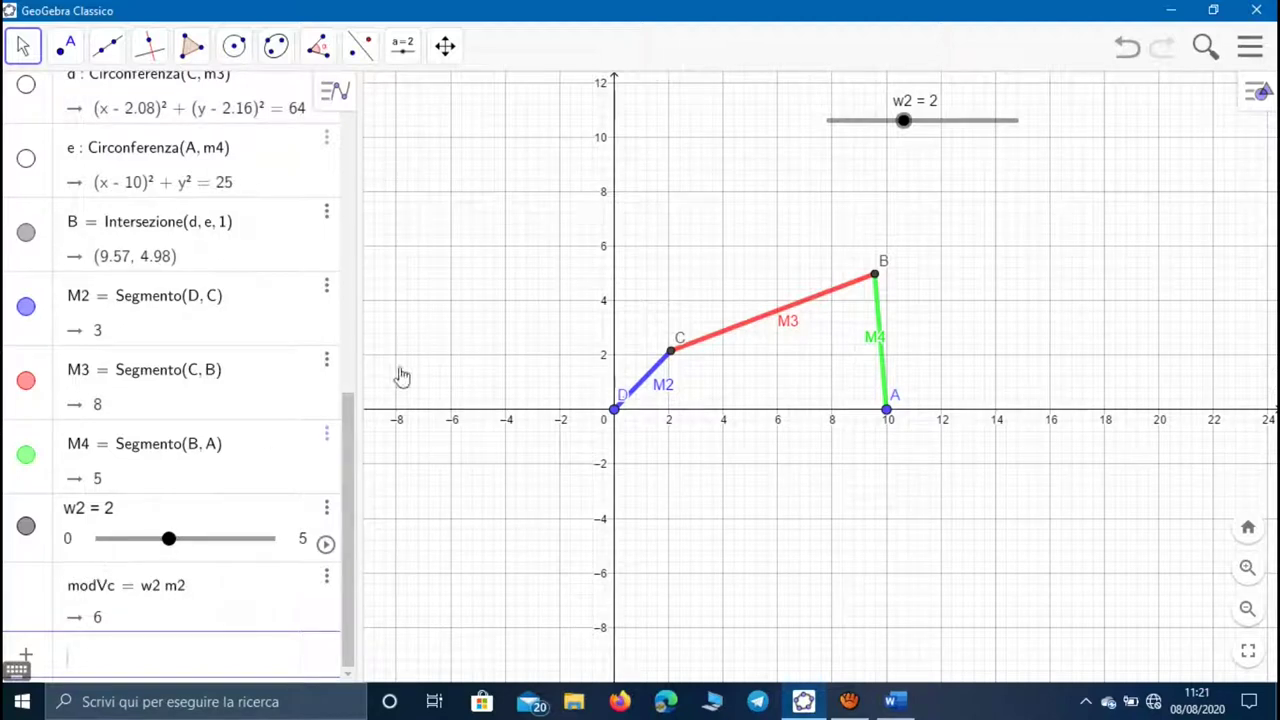
- Construct a circle centred at point C with radius modVc
{"action": "left_click", "coordinate": [234, 46]}
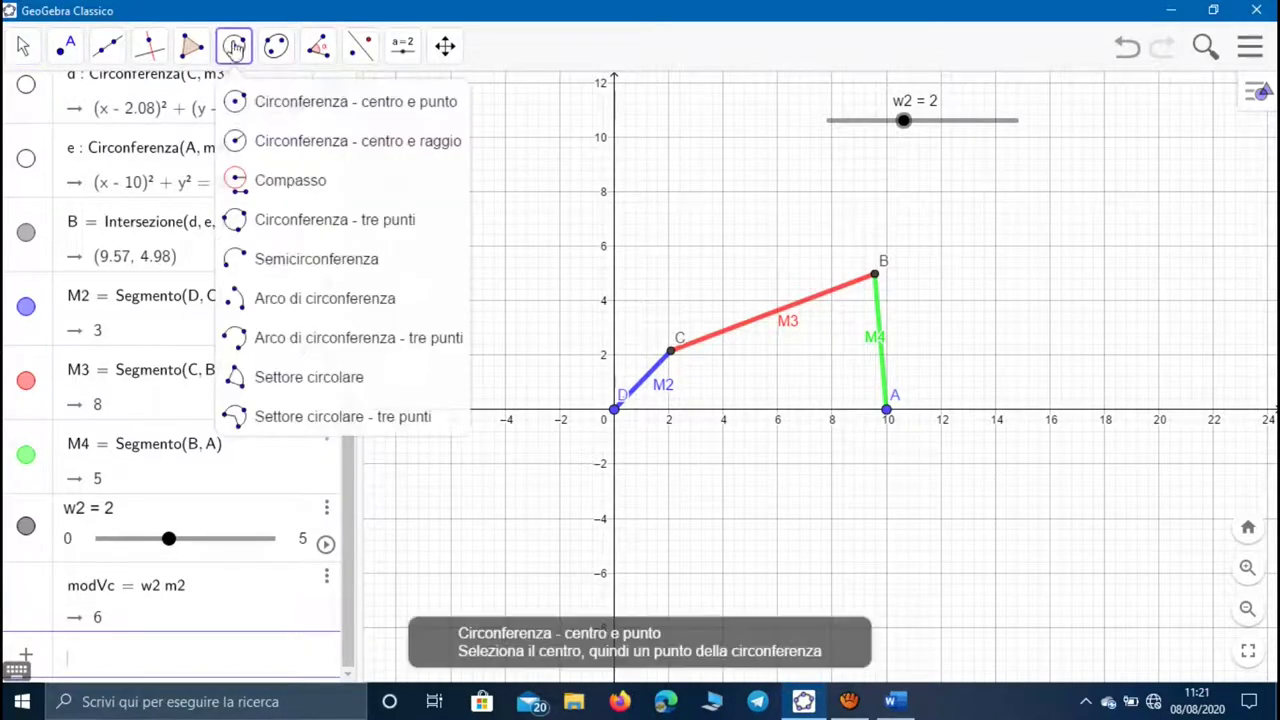
{"action": "left_click", "coordinate": [258, 142]}
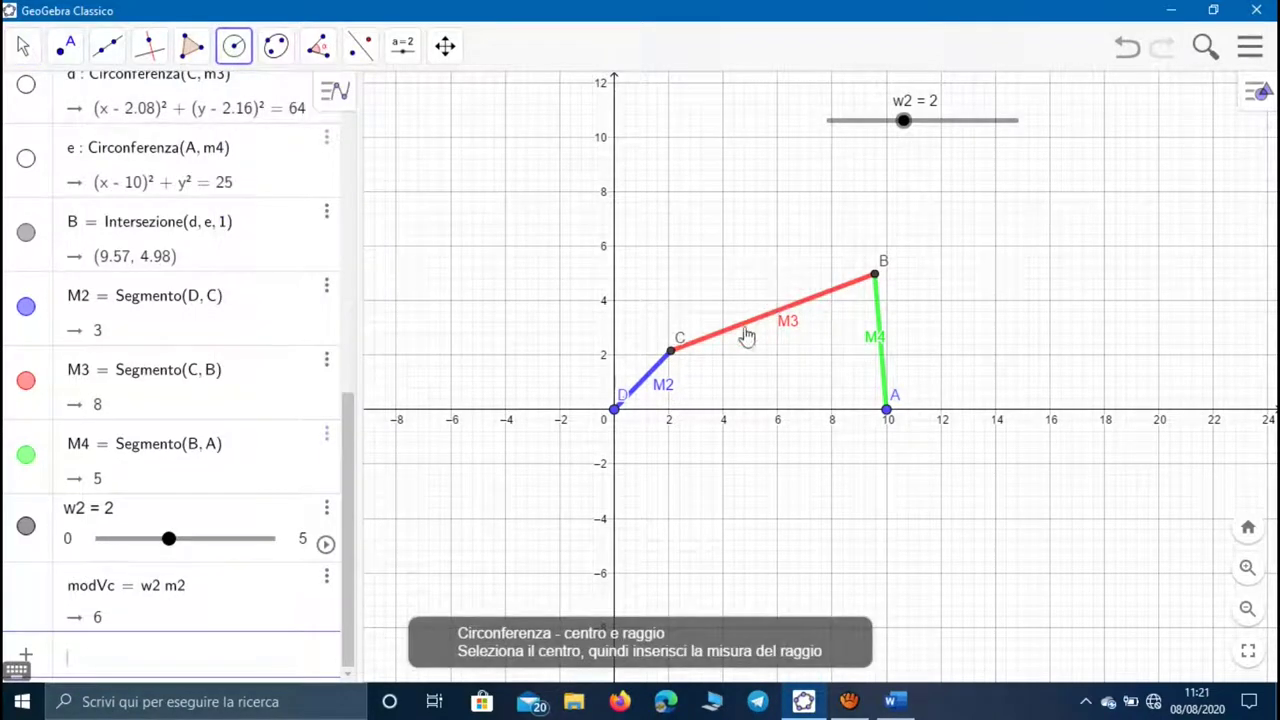
{"action": "left_click", "coordinate": [671, 358]}
{"action": "type", "text": "mod"}
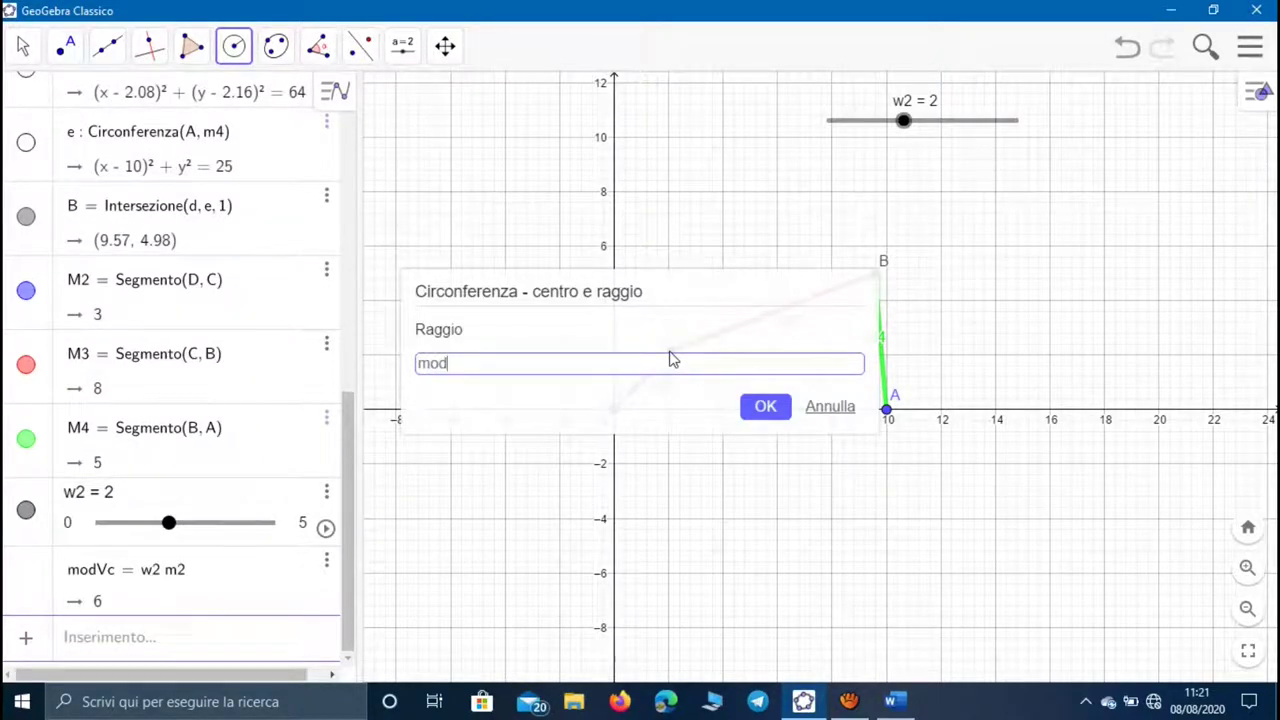
{"action": "type", "text": "Vc"}
{"action": "key", "text": "Return"}
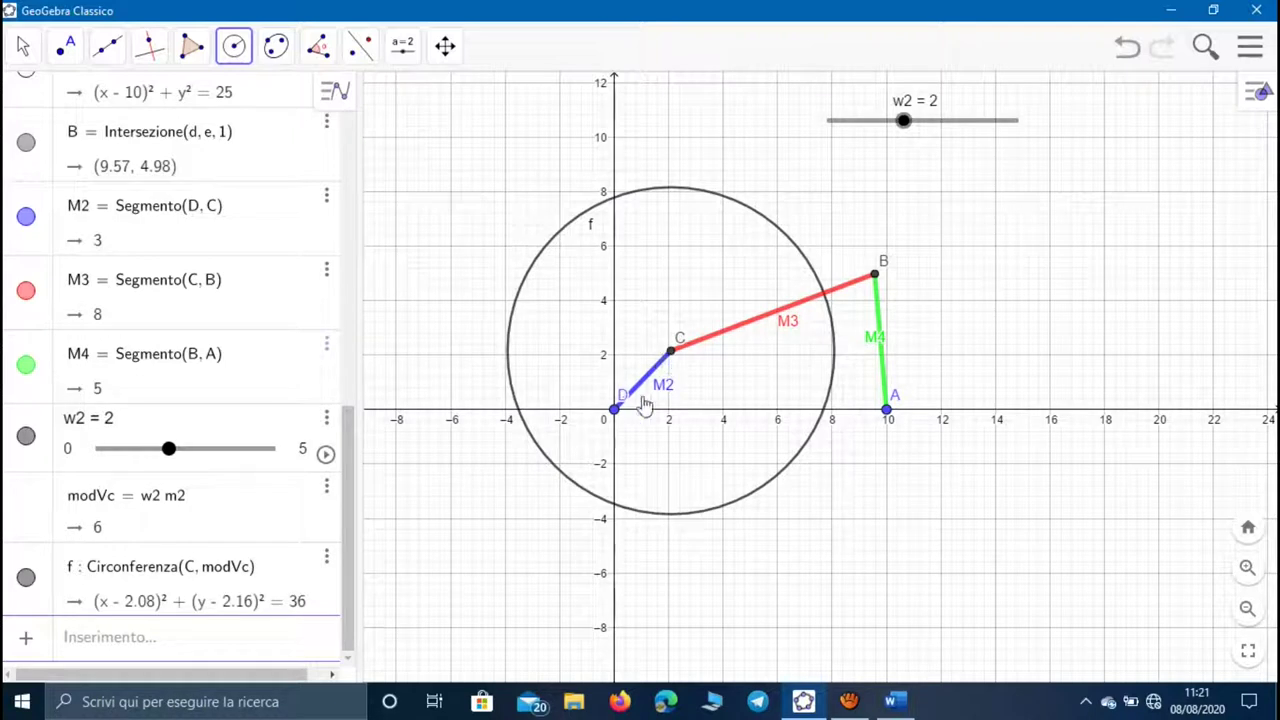
- Construct the line perpendicular to segment M2 through point C and intersect it with circle f
{"action": "left_click", "coordinate": [157, 64]}
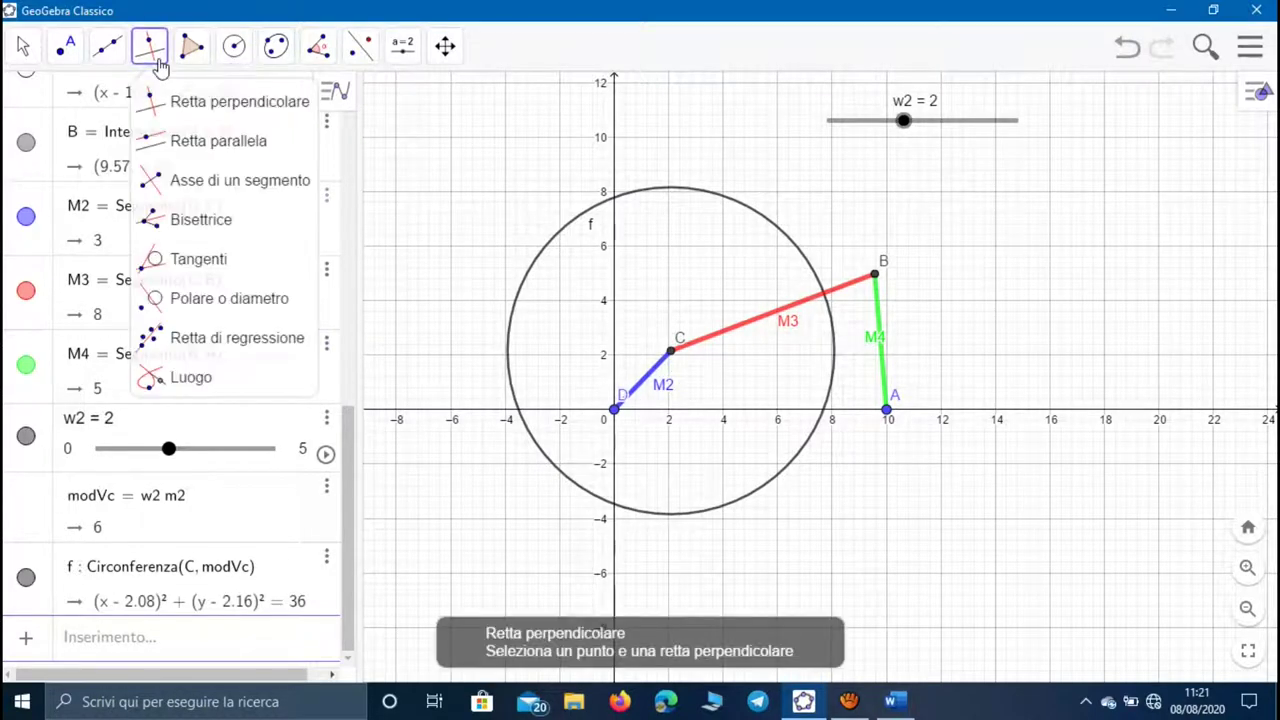
{"action": "left_click", "coordinate": [664, 366]}
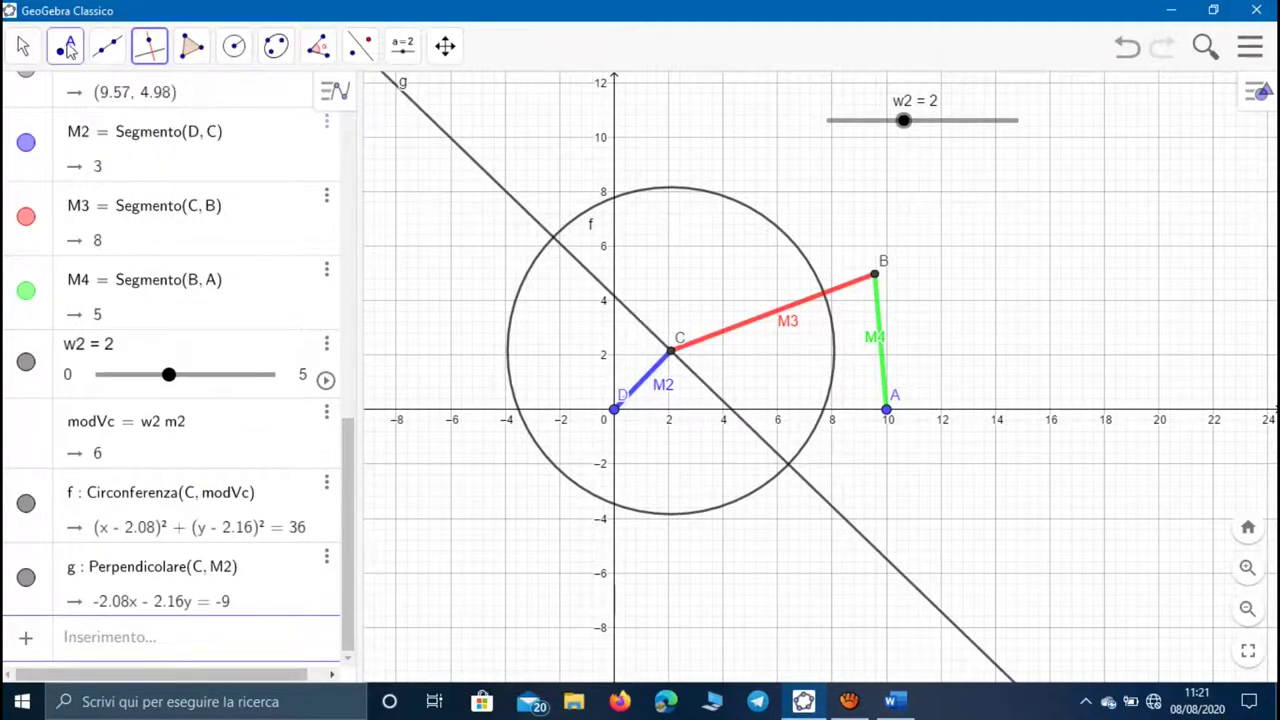
{"action": "left_click", "coordinate": [65, 46]}
{"action": "left_click", "coordinate": [112, 220]}
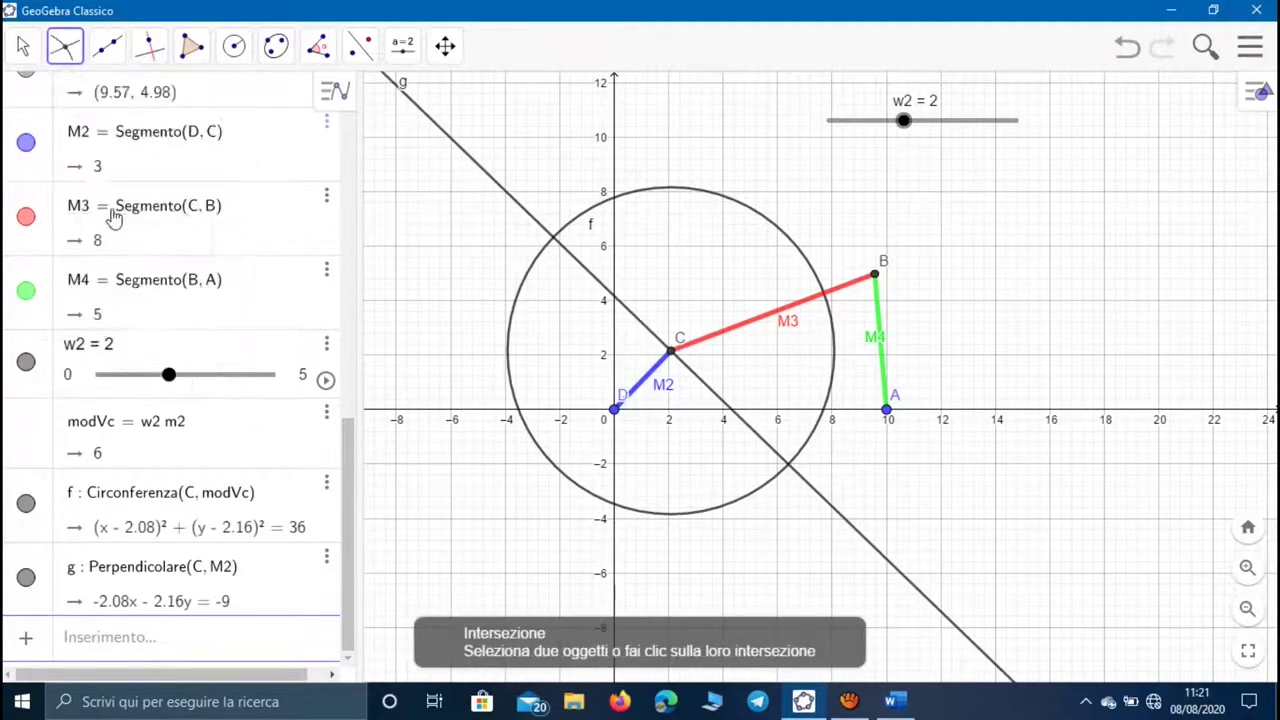
{"action": "left_click", "coordinate": [450, 140]}
{"action": "left_click", "coordinate": [588, 214]}
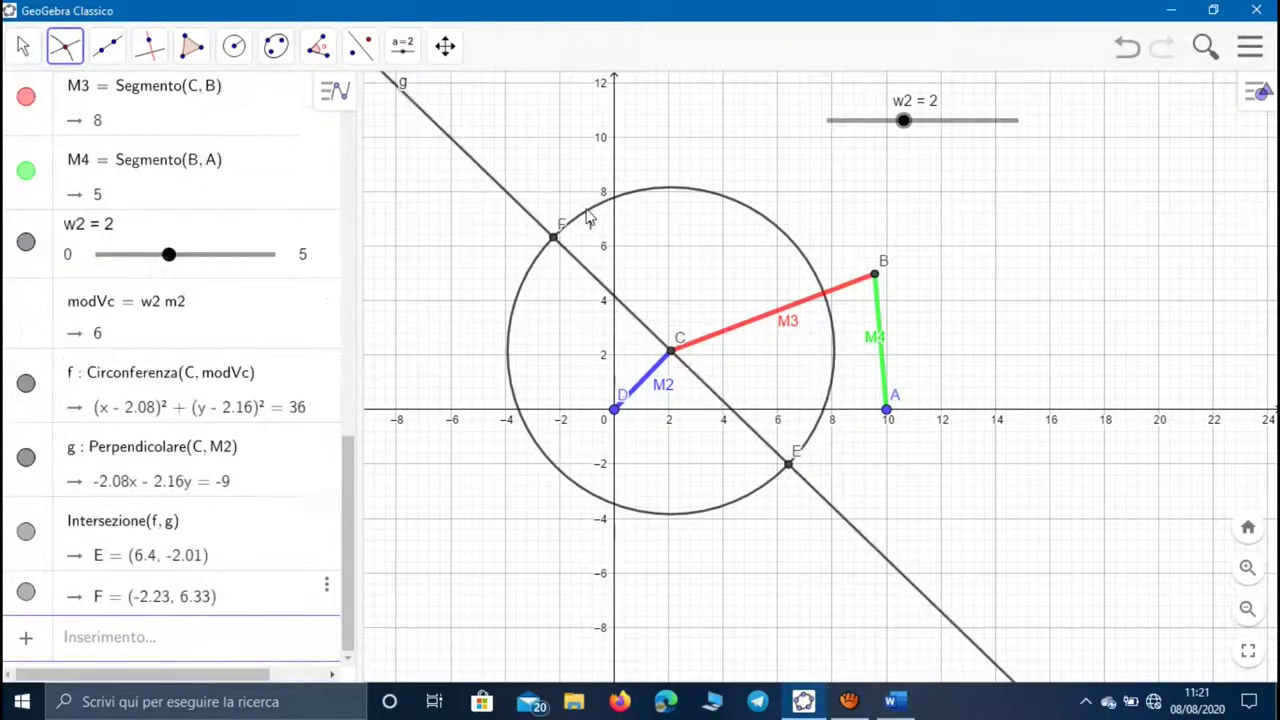
- Redefine the intersection as Intersezione(f, g, 2) to keep only the second point, and hide perpendicular g and circle f
{"action": "left_click", "coordinate": [22, 46]}
{"action": "mouse_move", "coordinate": [65, 46]}
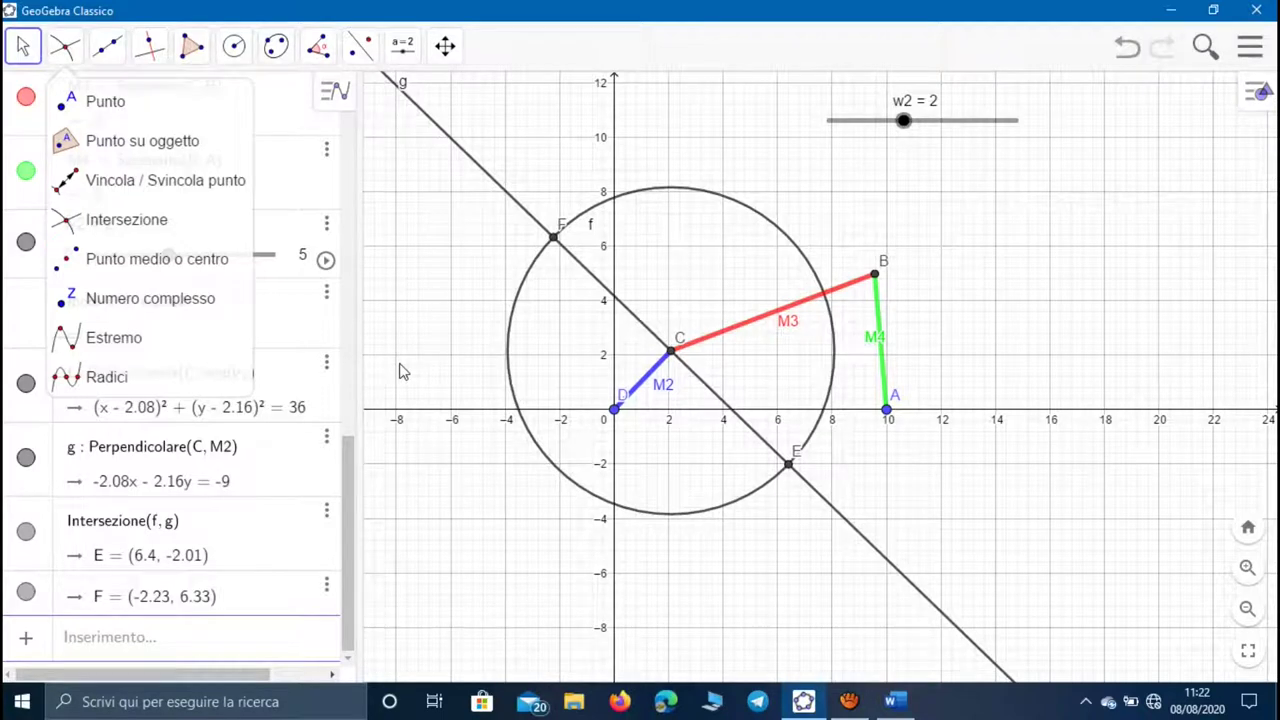
{"action": "left_click", "coordinate": [183, 538]}
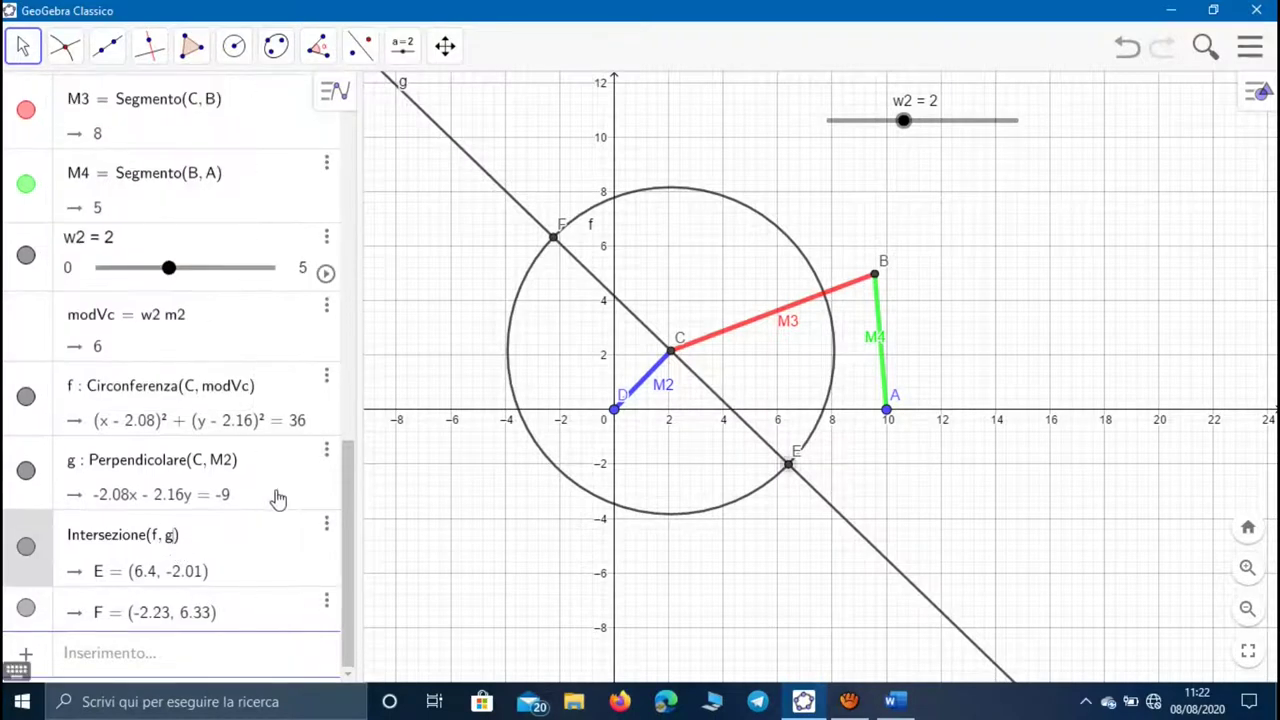
{"action": "type", "text": ", 2"}
{"action": "key", "text": "Return"}
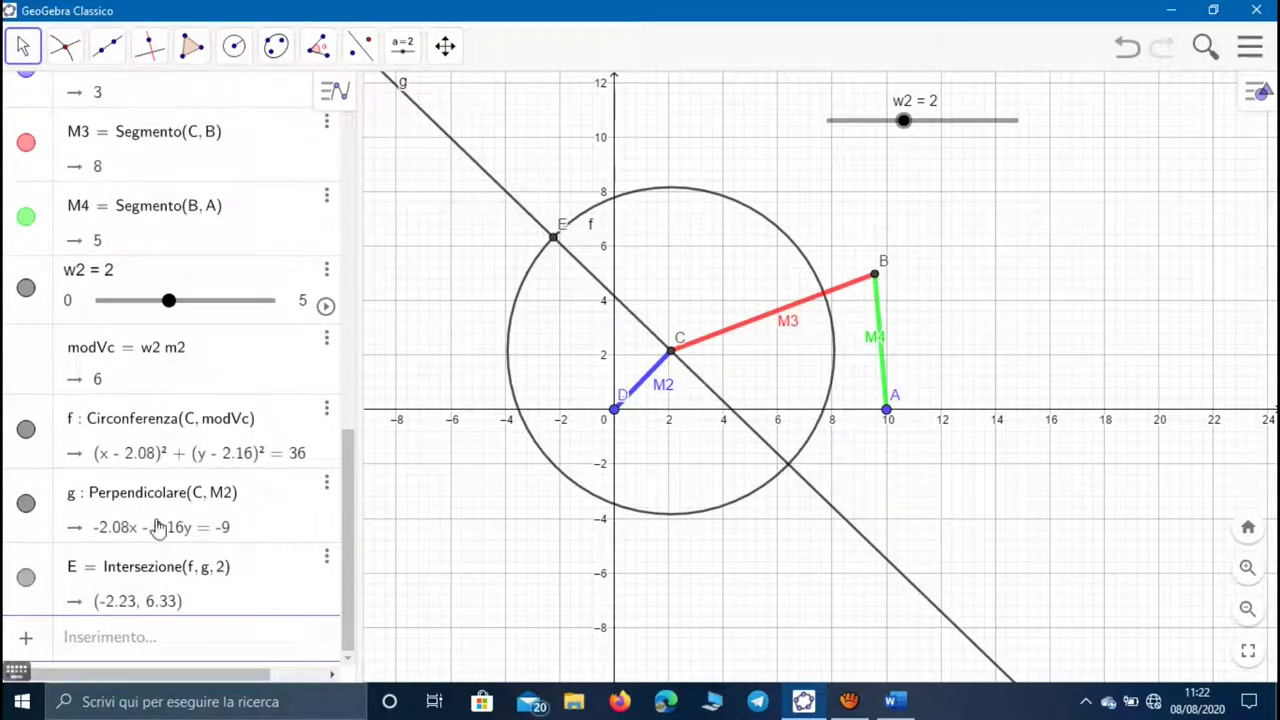
{"action": "left_click", "coordinate": [26, 503]}
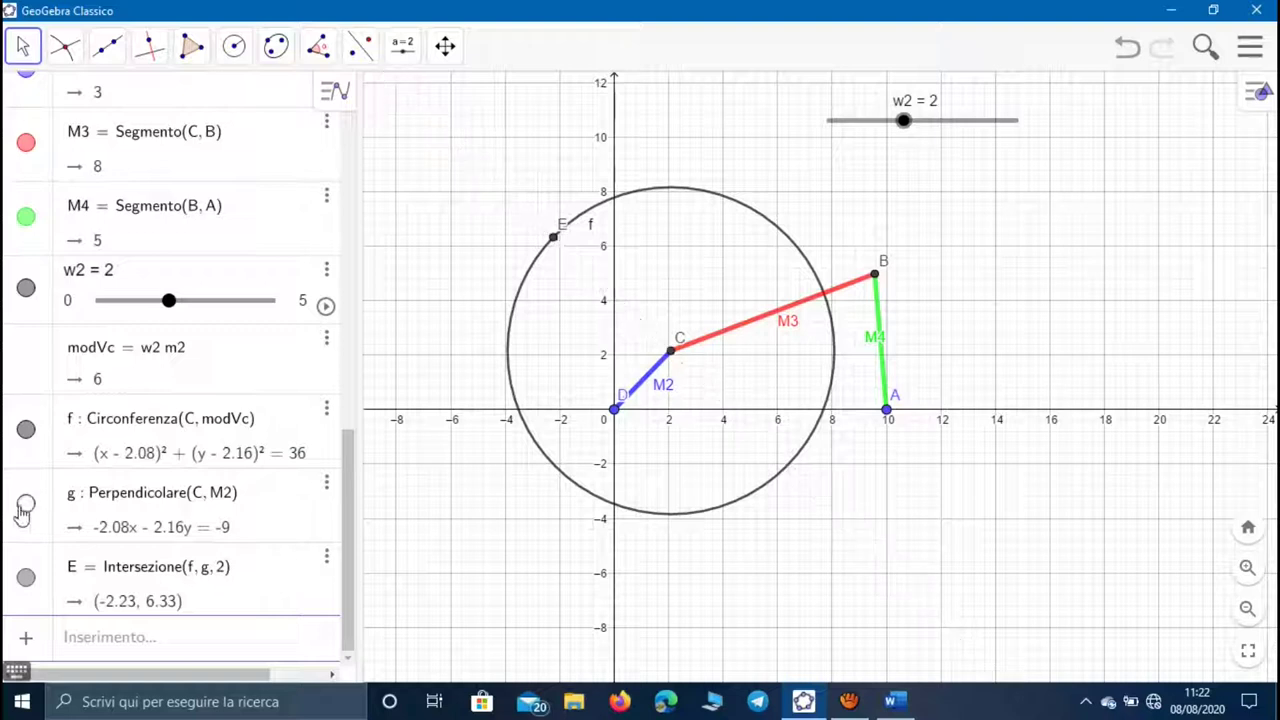
{"action": "left_click", "coordinate": [27, 432]}
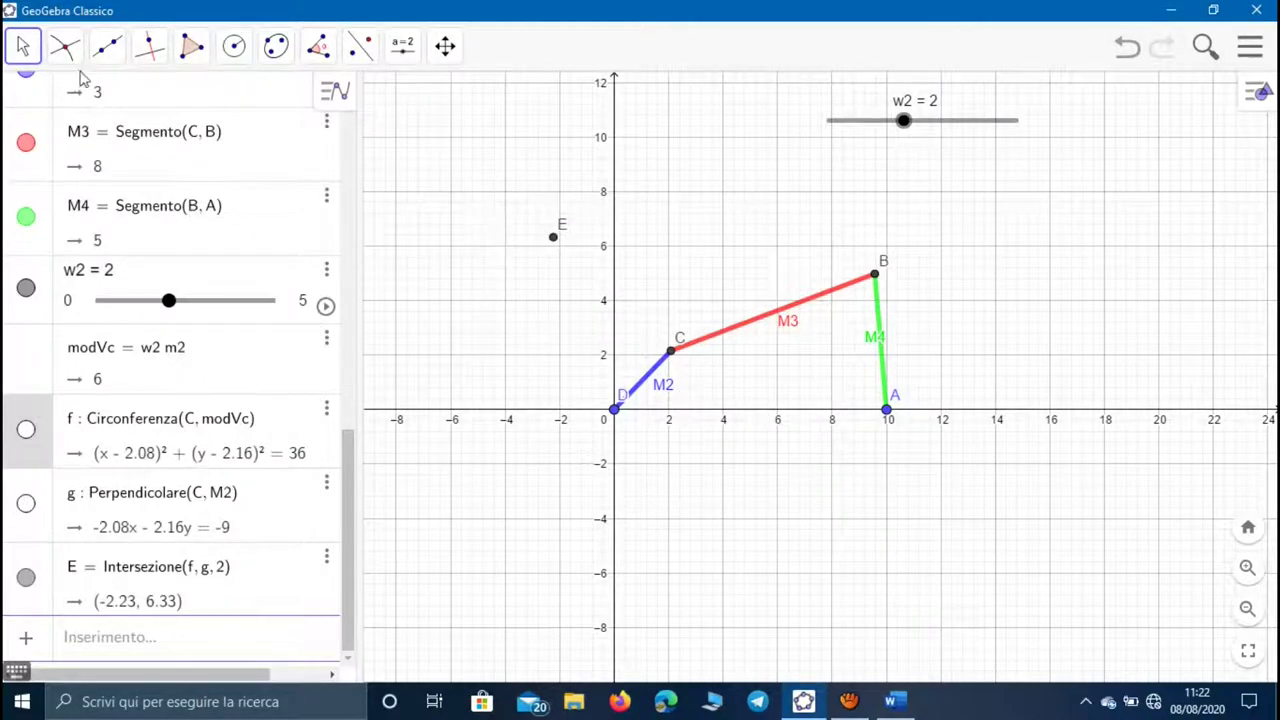
- Draw a vector from point C to intersection point E and hide point E
{"action": "left_click", "coordinate": [107, 46]}
{"action": "left_click", "coordinate": [250, 306]}
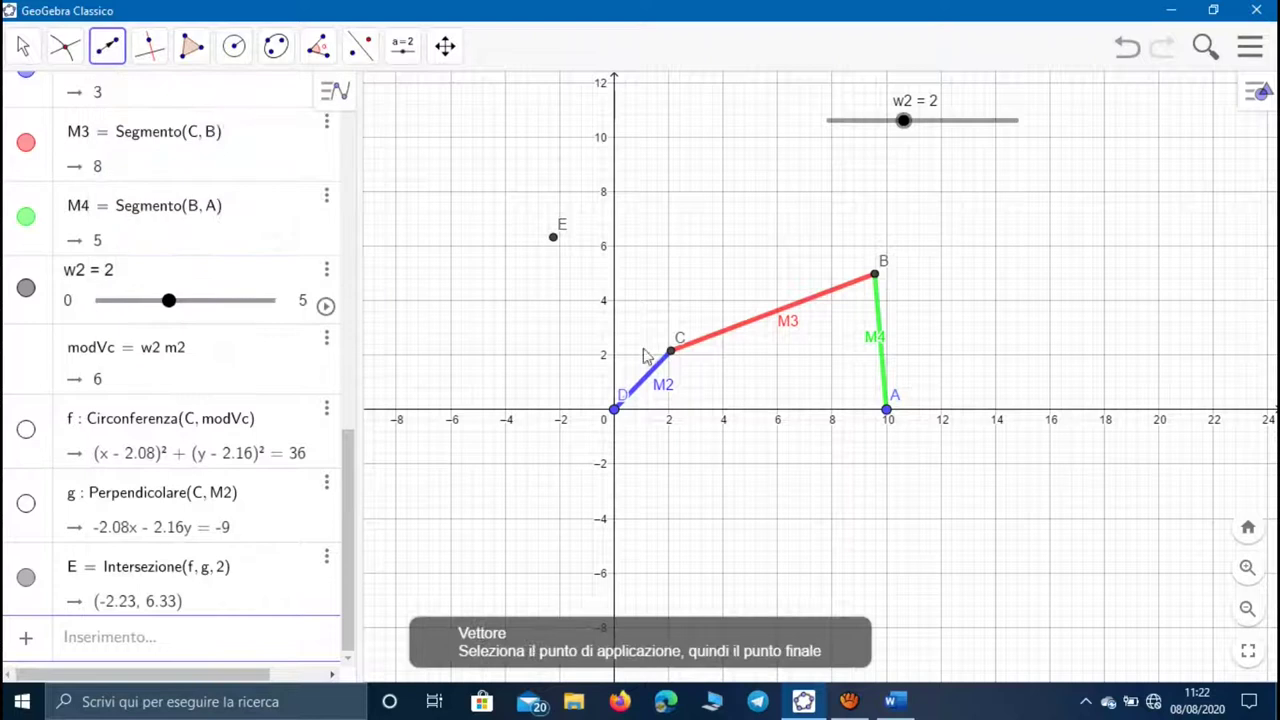
{"action": "left_click", "coordinate": [670, 350]}
{"action": "left_click", "coordinate": [553, 238]}
{"action": "left_click", "coordinate": [23, 46]}
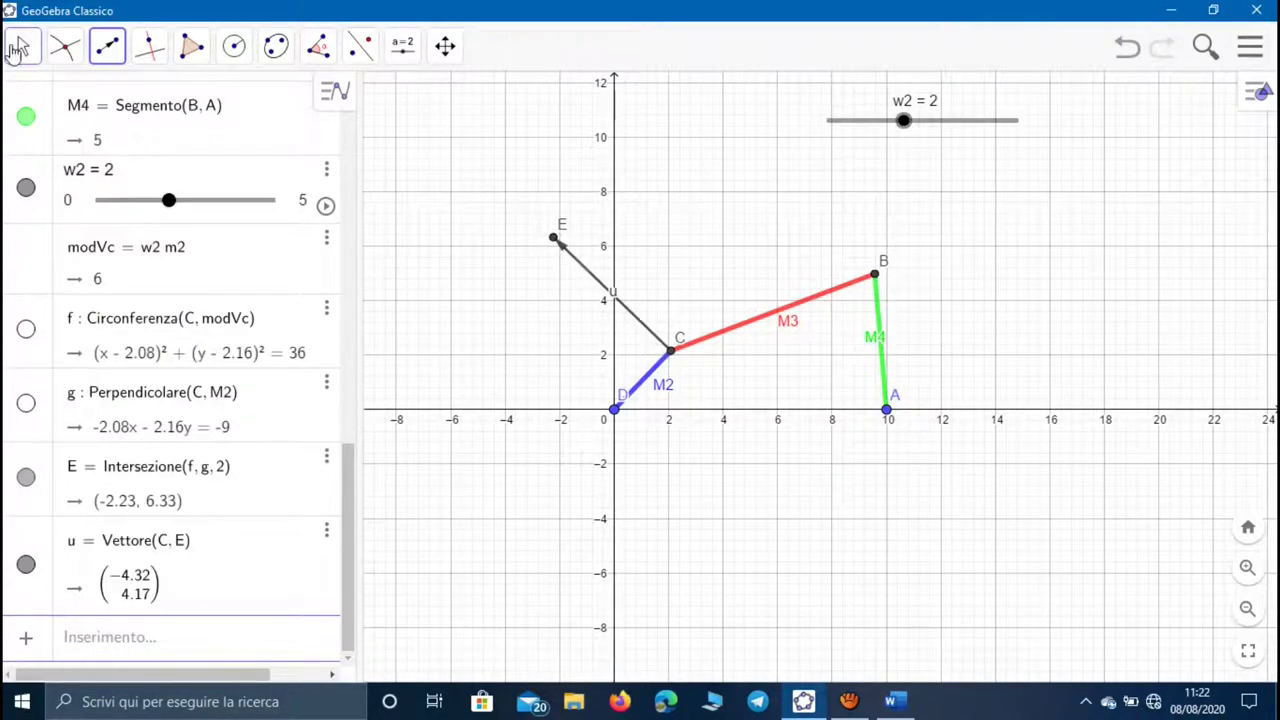
{"action": "left_click", "coordinate": [26, 477]}
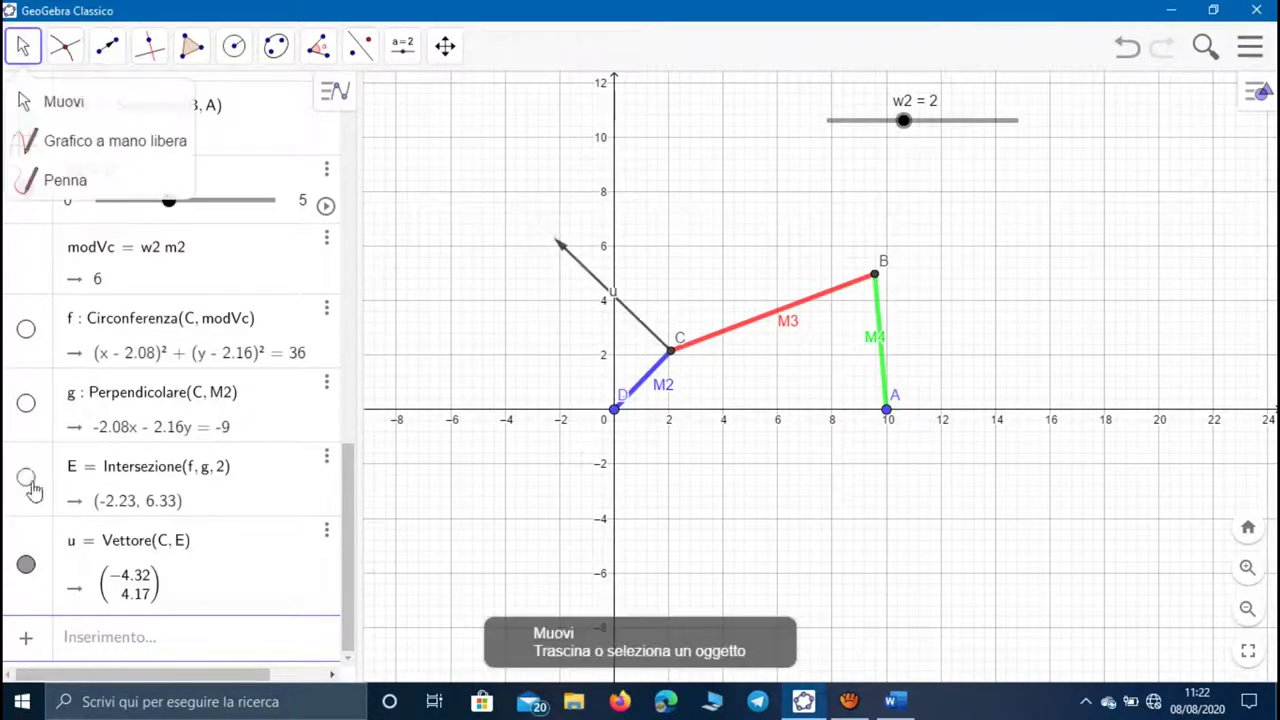
- Rename the vector from C to E as VC
{"action": "right_click", "coordinate": [586, 272]}
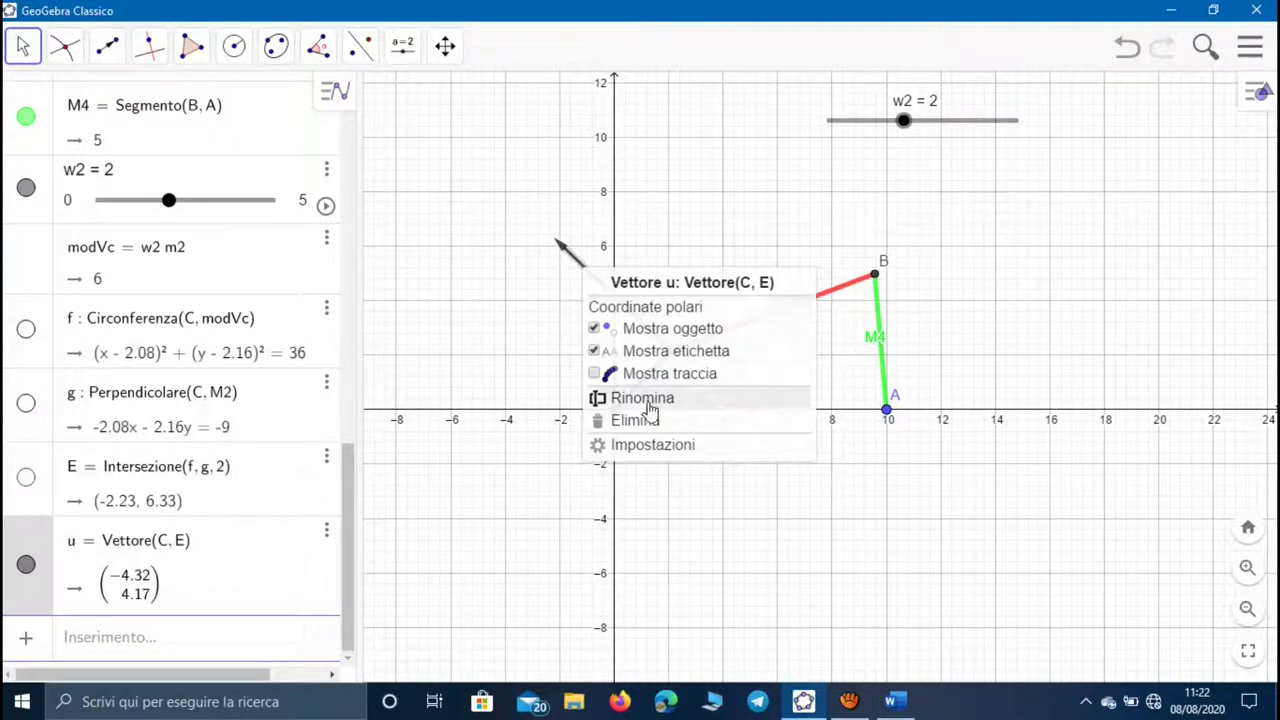
{"action": "left_click", "coordinate": [648, 404]}
{"action": "key", "text": "BackSpace"}
{"action": "type", "text": "VC"}
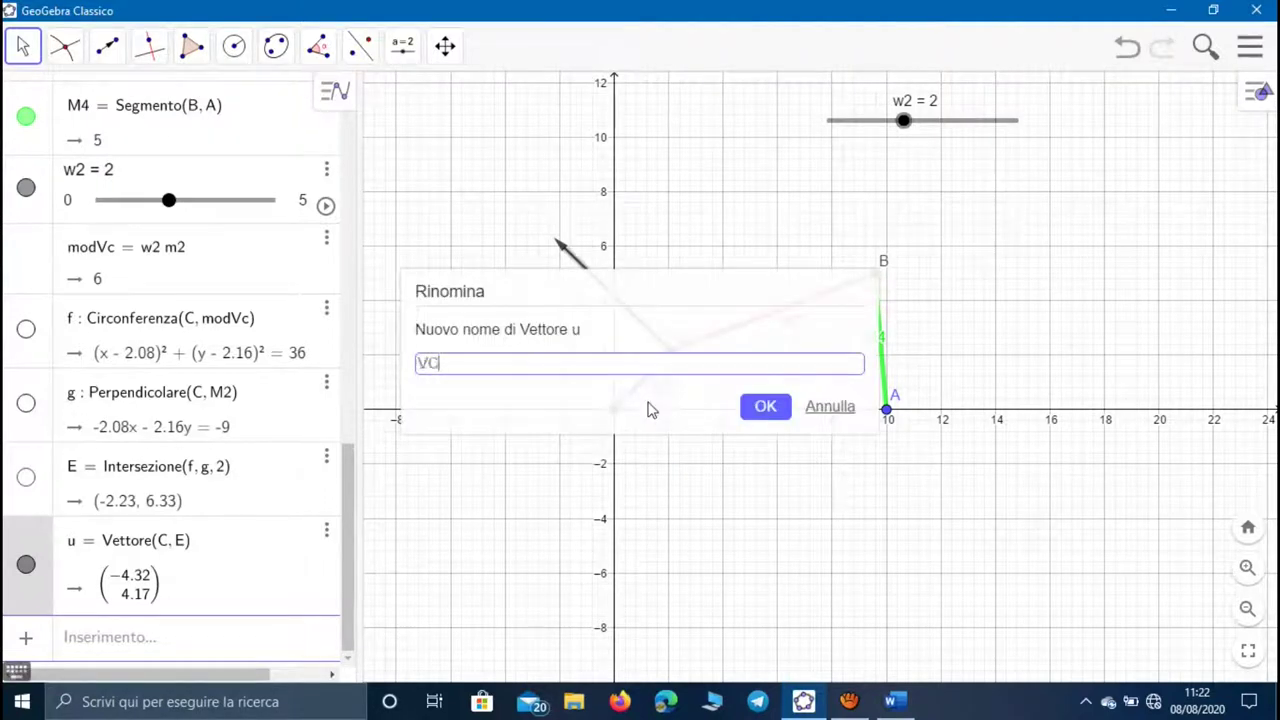
{"action": "key", "text": "Return"}
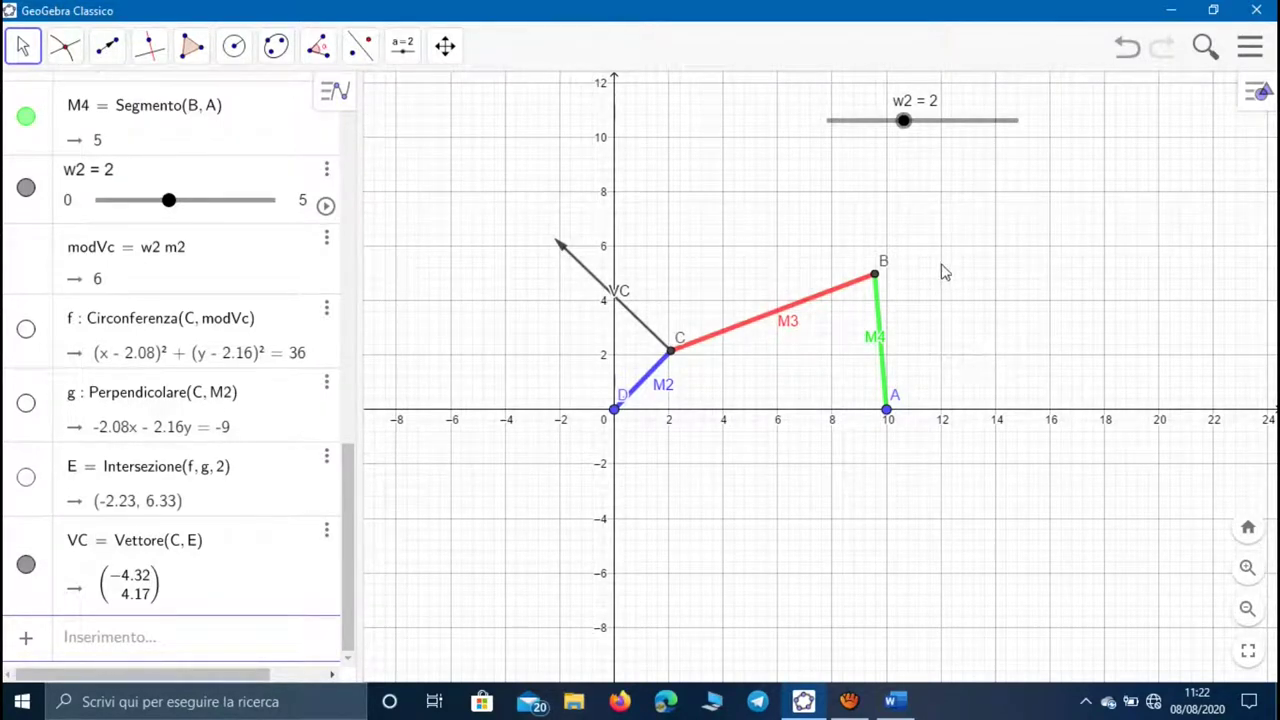
- Consult the velocity equations in the Word document and return to GeoGebra
{"action": "left_click", "coordinate": [887, 700]}
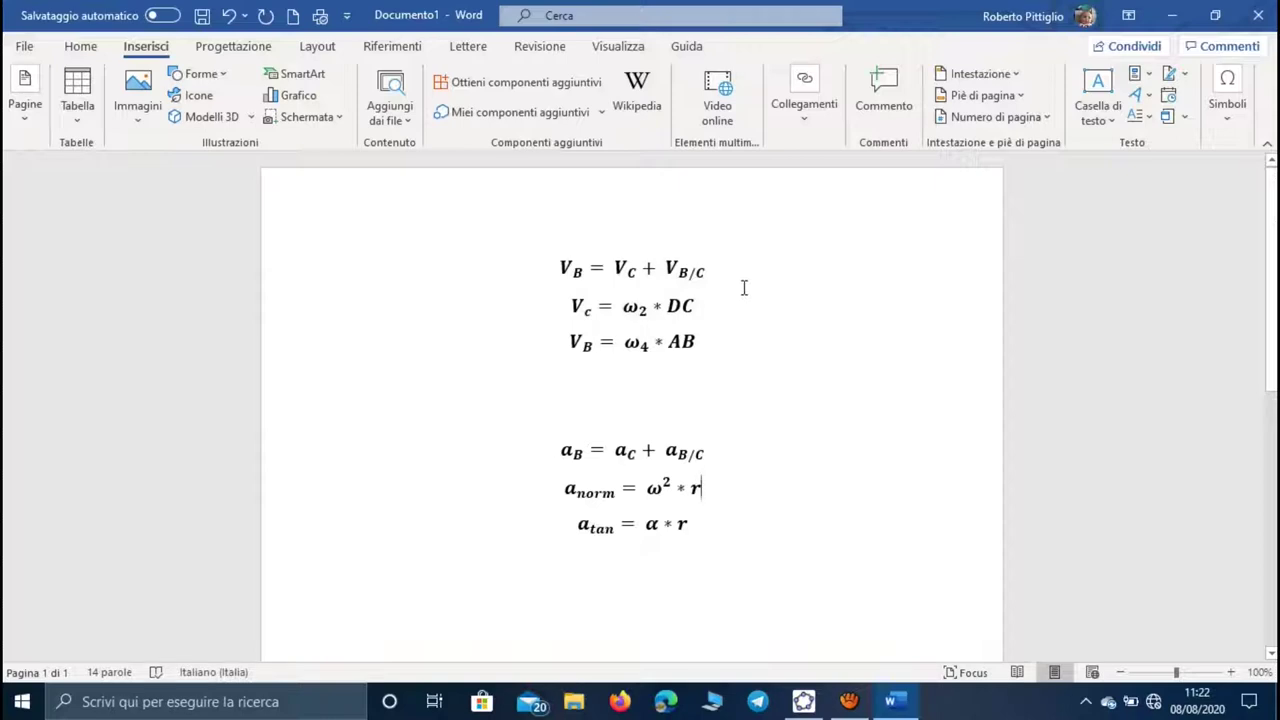
{"action": "left_click", "coordinate": [803, 701]}
- Place a free point below the linkage at about (-3.24, -7.79) and rename it P1
{"action": "left_click_drag", "start_coordinate": [734, 466], "coordinate": [780, 363]}
{"action": "scroll", "coordinate": [766, 309], "scroll_direction": "down", "scroll_amount": 3}
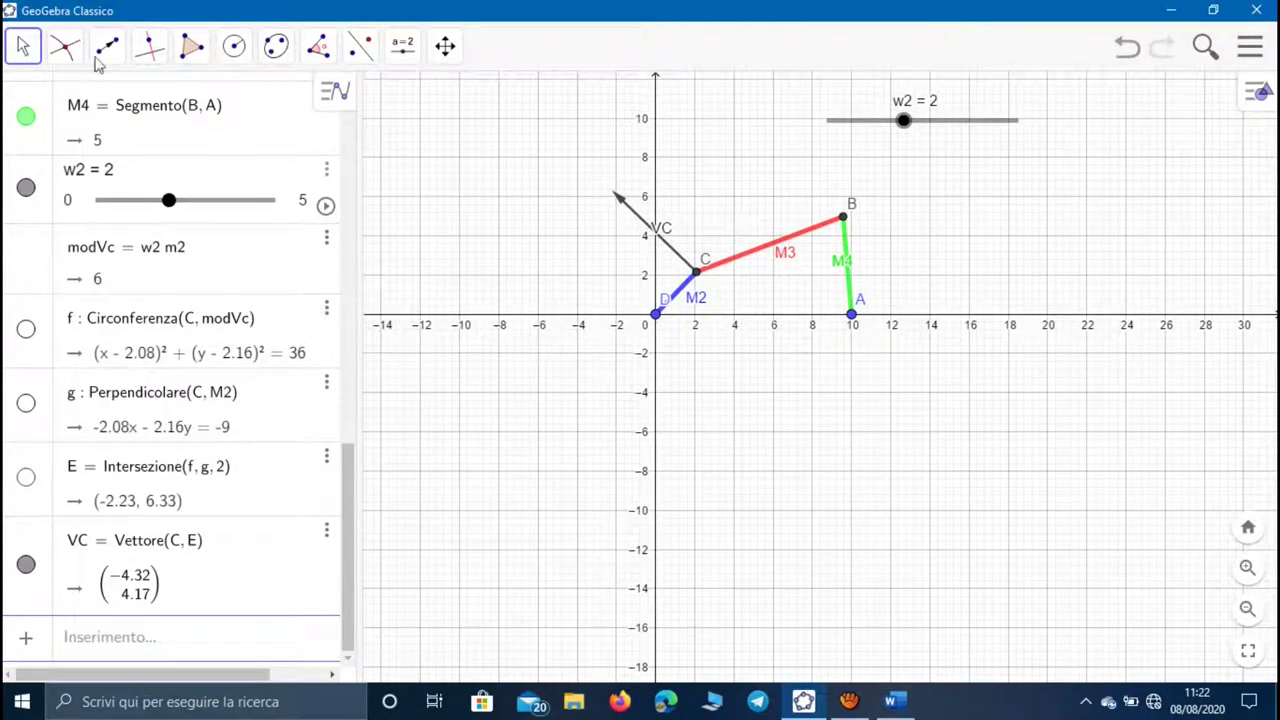
{"action": "left_click", "coordinate": [64, 45]}
{"action": "left_click", "coordinate": [90, 100]}
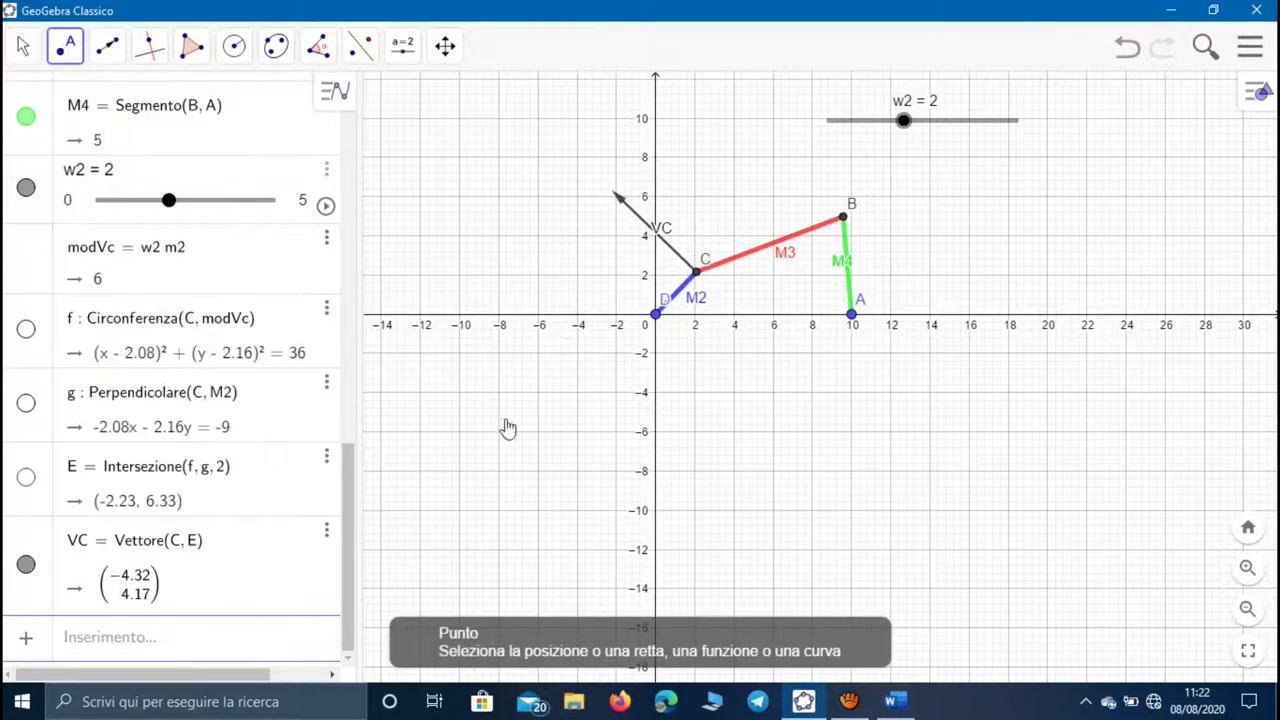
{"action": "left_click", "coordinate": [592, 468]}
{"action": "left_click", "coordinate": [30, 42]}
{"action": "left_click", "coordinate": [591, 470]}
{"action": "right_click", "coordinate": [592, 468]}
{"action": "left_click", "coordinate": [650, 592]}
{"action": "key", "text": "BackSpace"}
{"action": "type", "text": "P1"}
{"action": "key", "text": "Return"}
{"action": "left_click", "coordinate": [737, 555]}
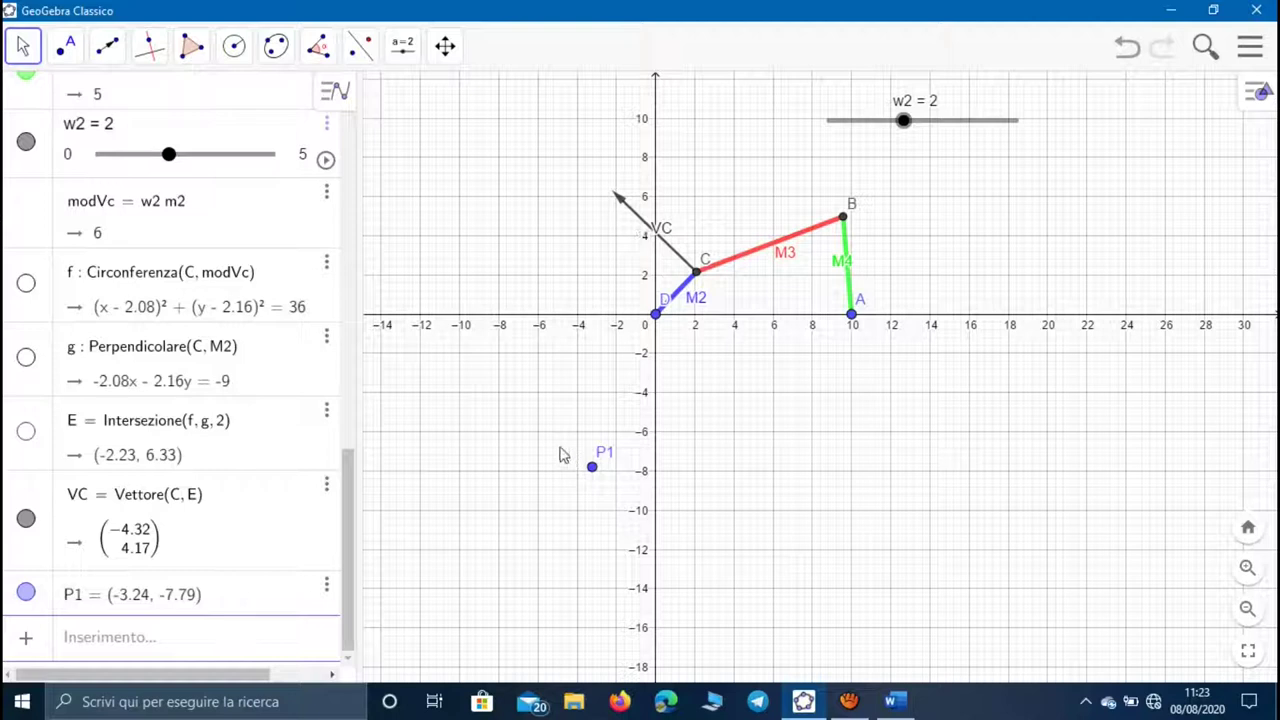
- Create a vector equal to VC applied at point P1 and rename it vc
{"action": "left_click", "coordinate": [107, 50]}
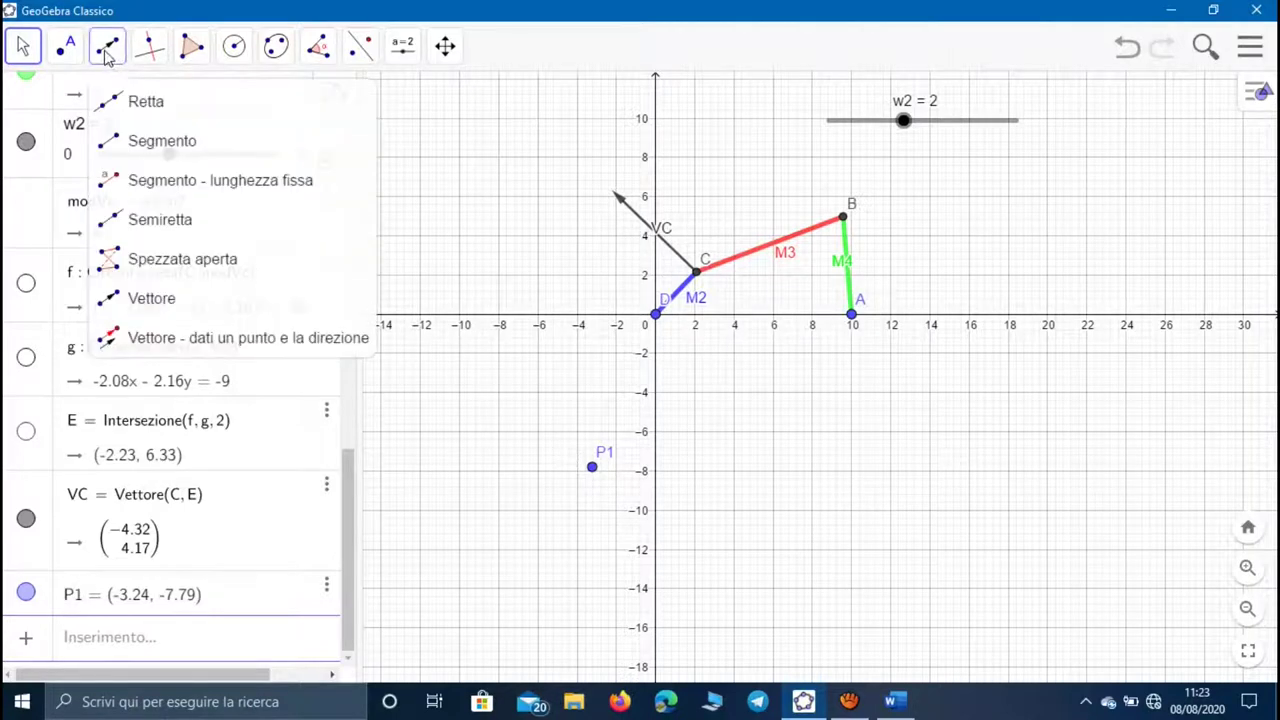
{"action": "left_click", "coordinate": [190, 338]}
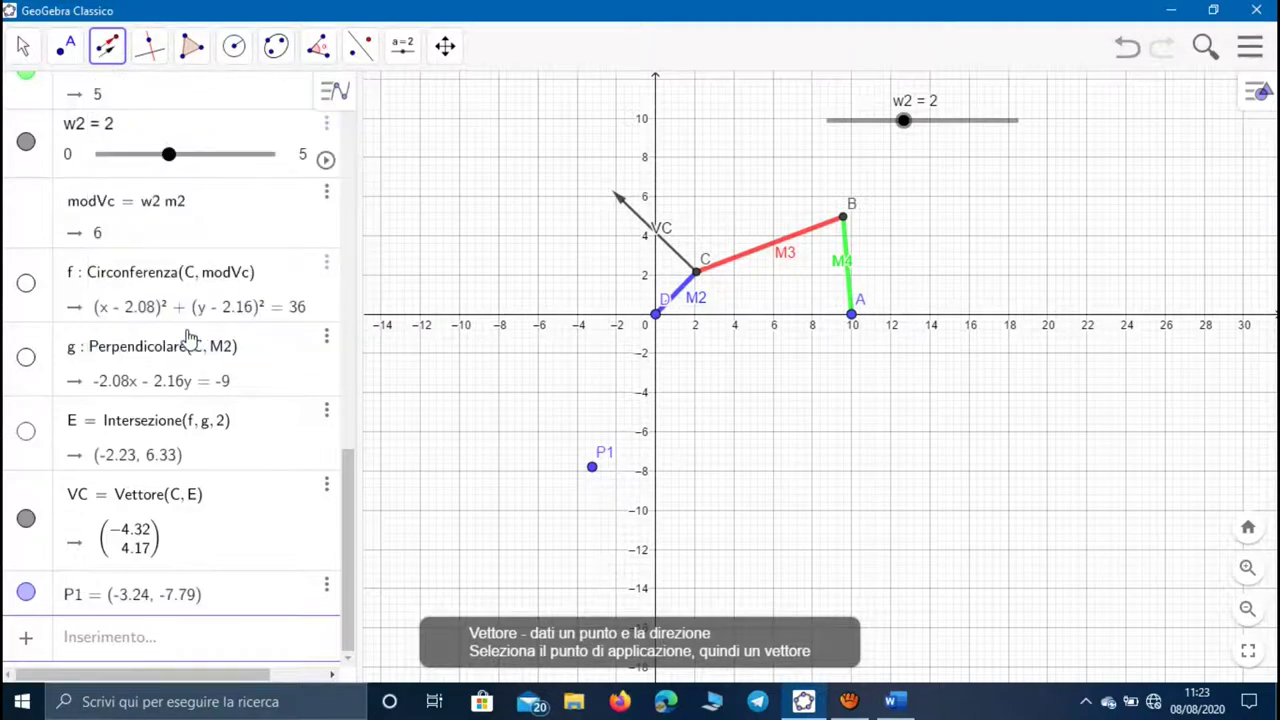
{"action": "left_click", "coordinate": [592, 467]}
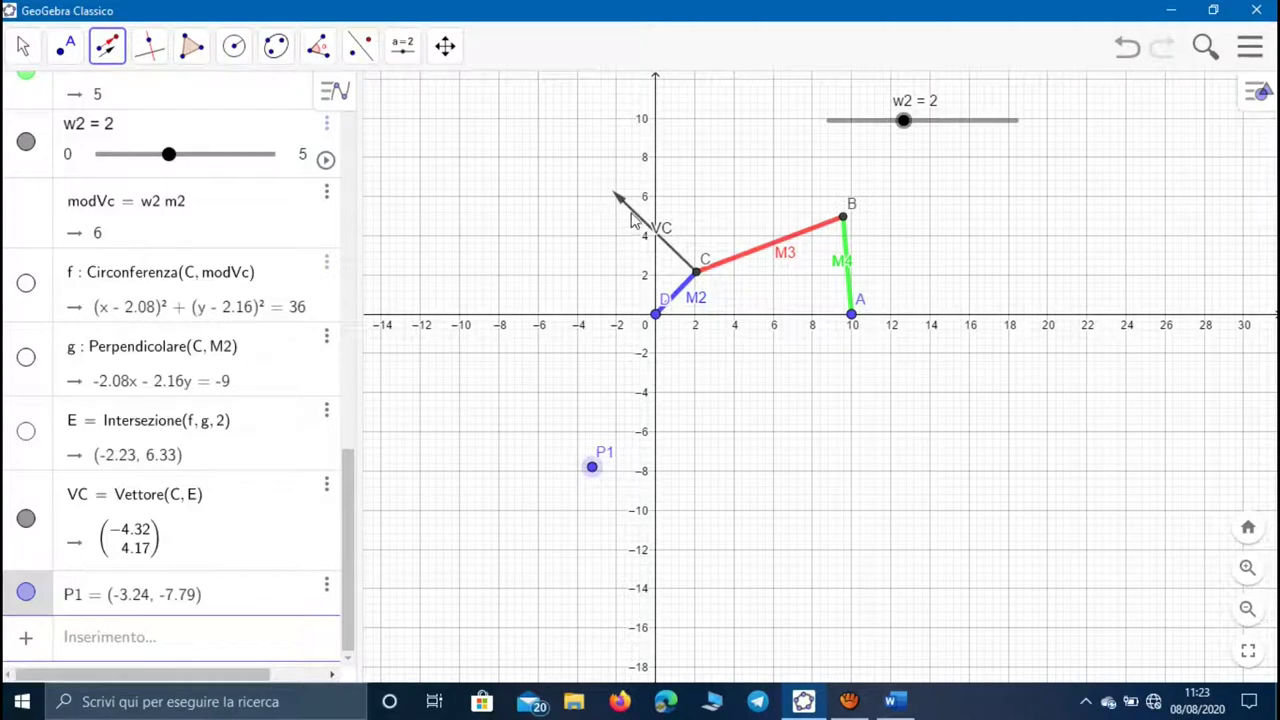
{"action": "left_click", "coordinate": [634, 223]}
{"action": "left_click", "coordinate": [24, 46]}
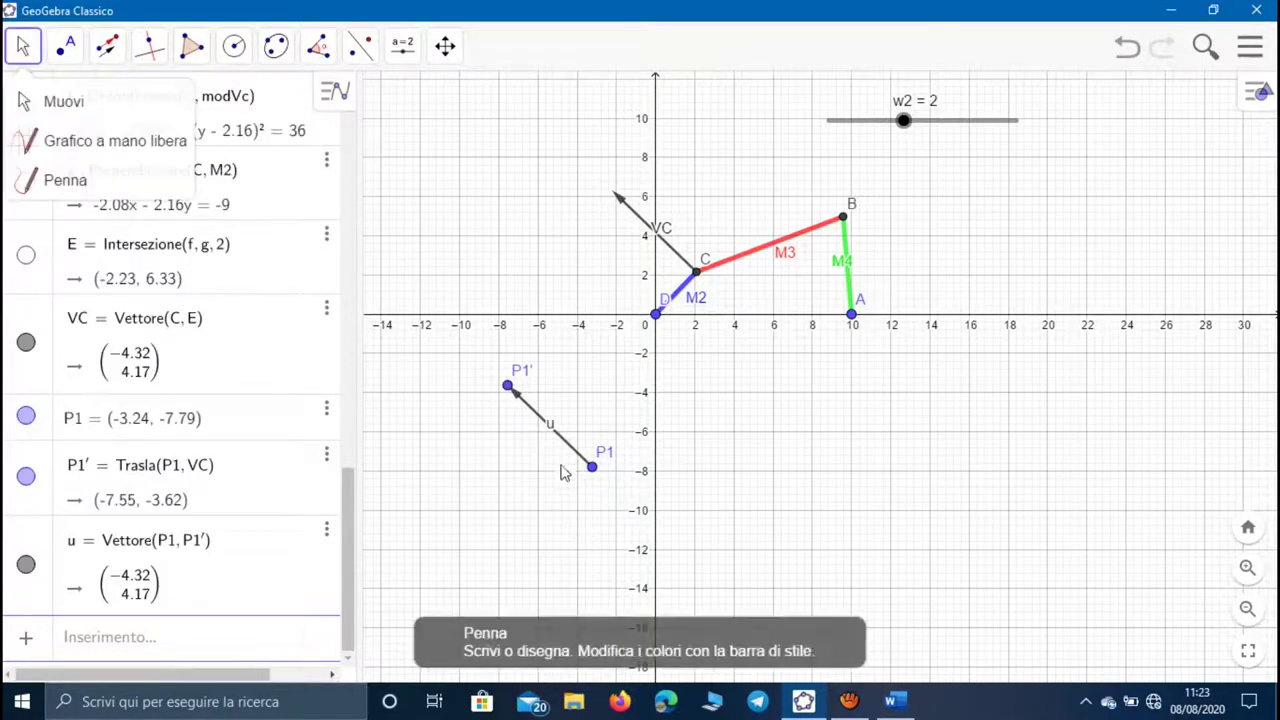
{"action": "right_click", "coordinate": [556, 438]}
{"action": "left_click", "coordinate": [614, 564]}
{"action": "key", "text": "BackSpace"}
{"action": "key", "text": "Return"}
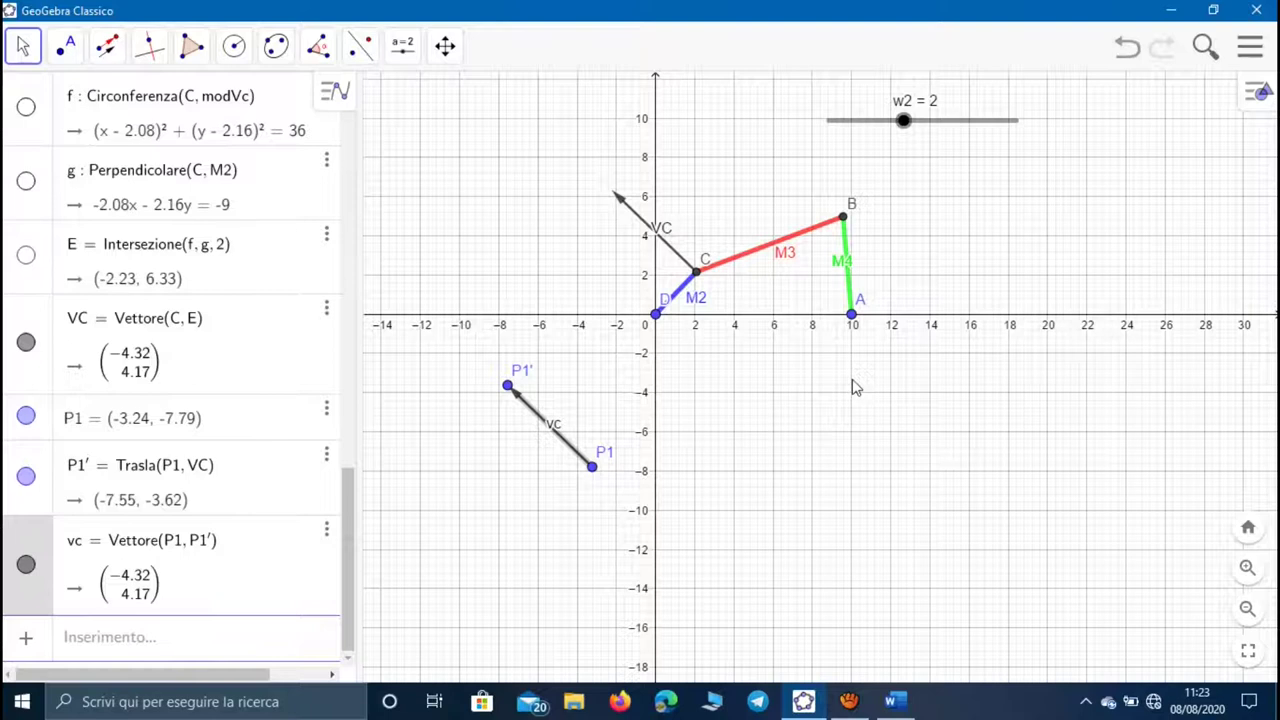
- Check the relative velocity relation for point B in the Word document and switch back to GeoGebra
{"action": "left_click", "coordinate": [893, 700]}
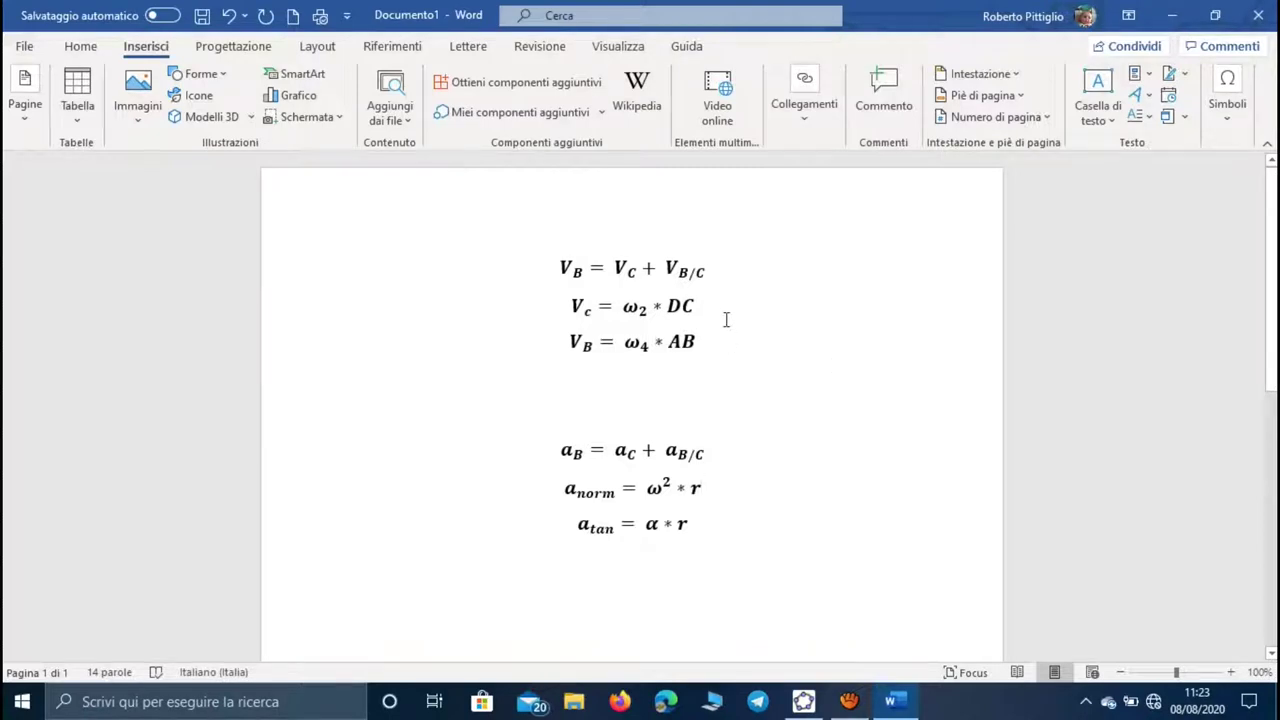
{"action": "left_click", "coordinate": [803, 703]}
- Construct the line perpendicular to segment M3 through P1' and the line perpendicular to segment M4 through P1
{"action": "left_click", "coordinate": [149, 46]}
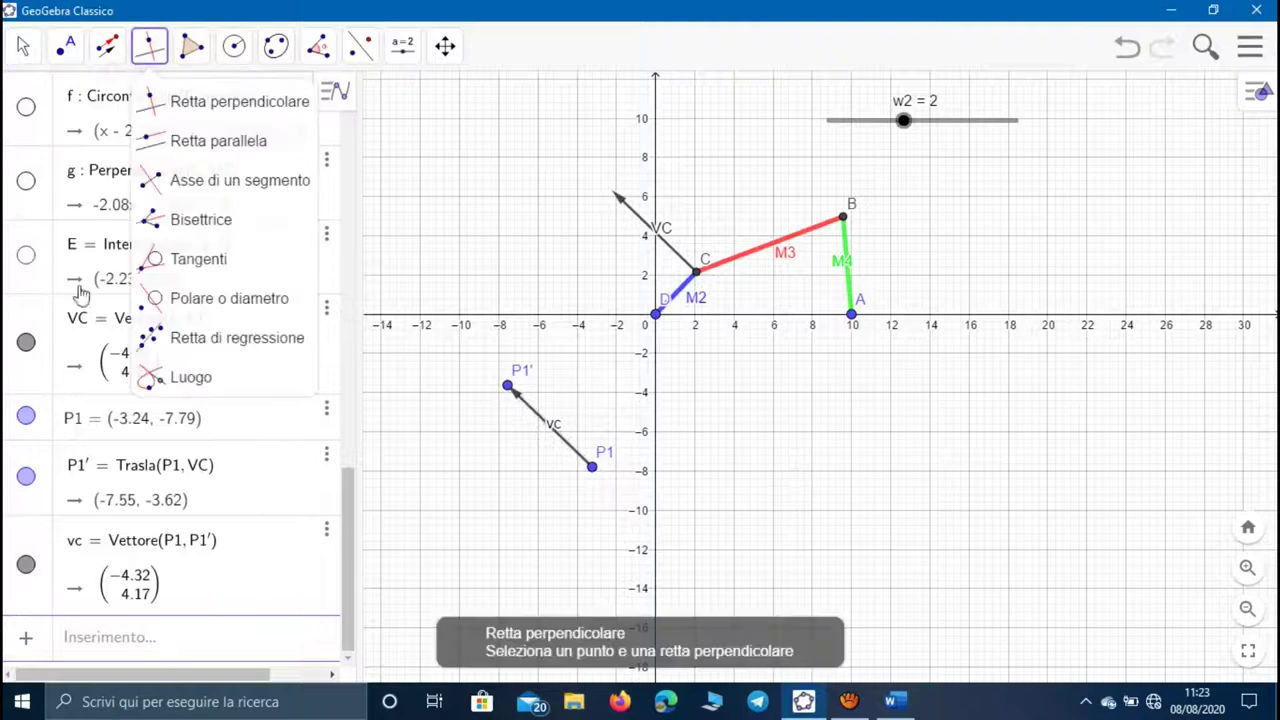
{"action": "left_click", "coordinate": [757, 263]}
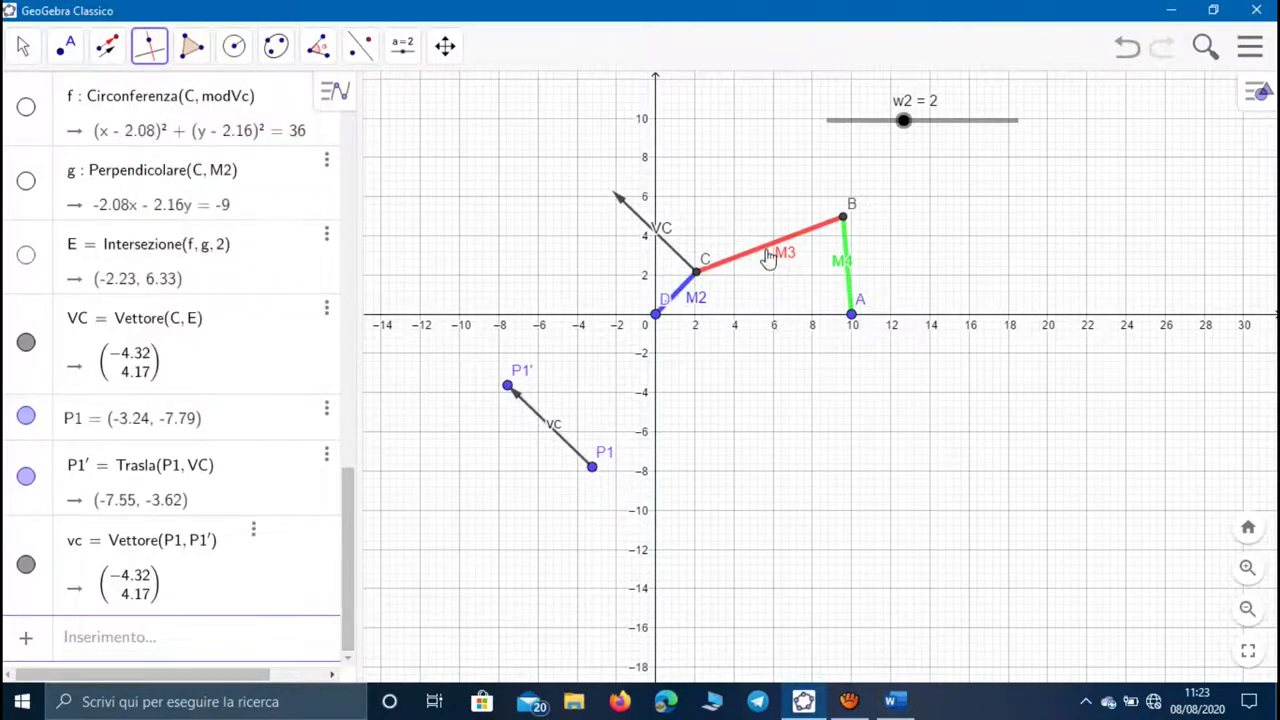
{"action": "left_click", "coordinate": [509, 387]}
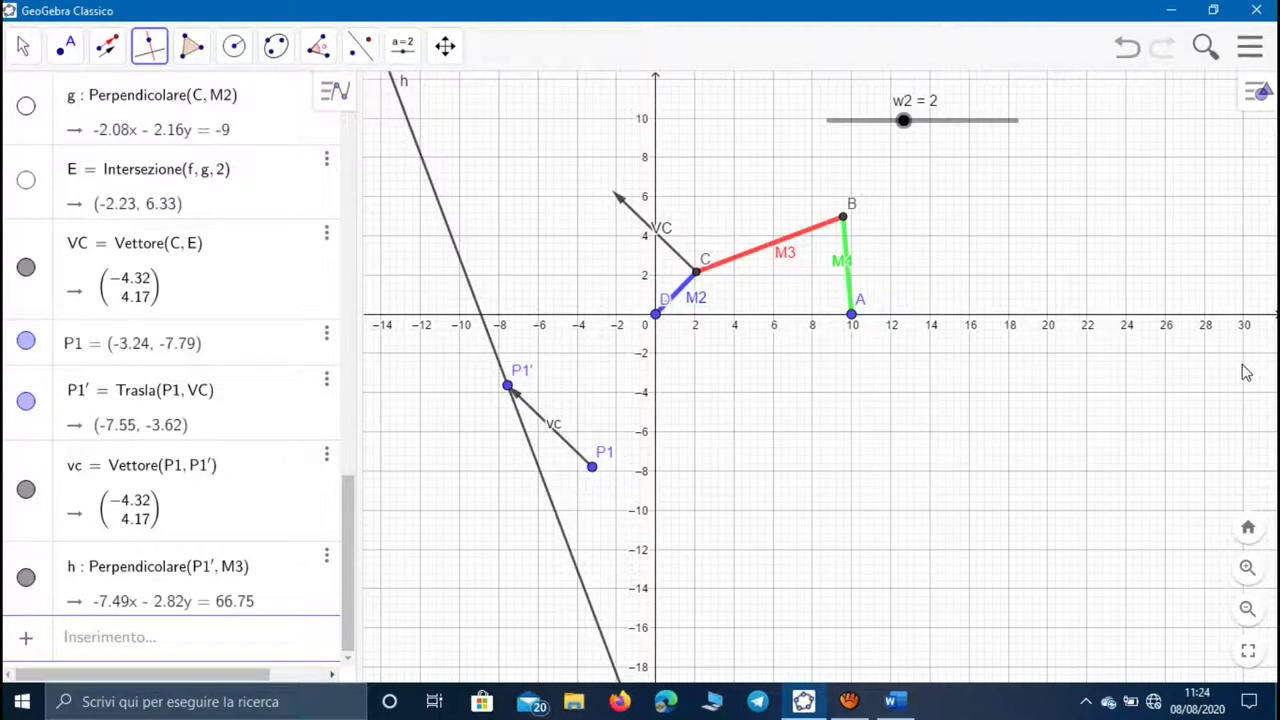
{"action": "left_click", "coordinate": [846, 250]}
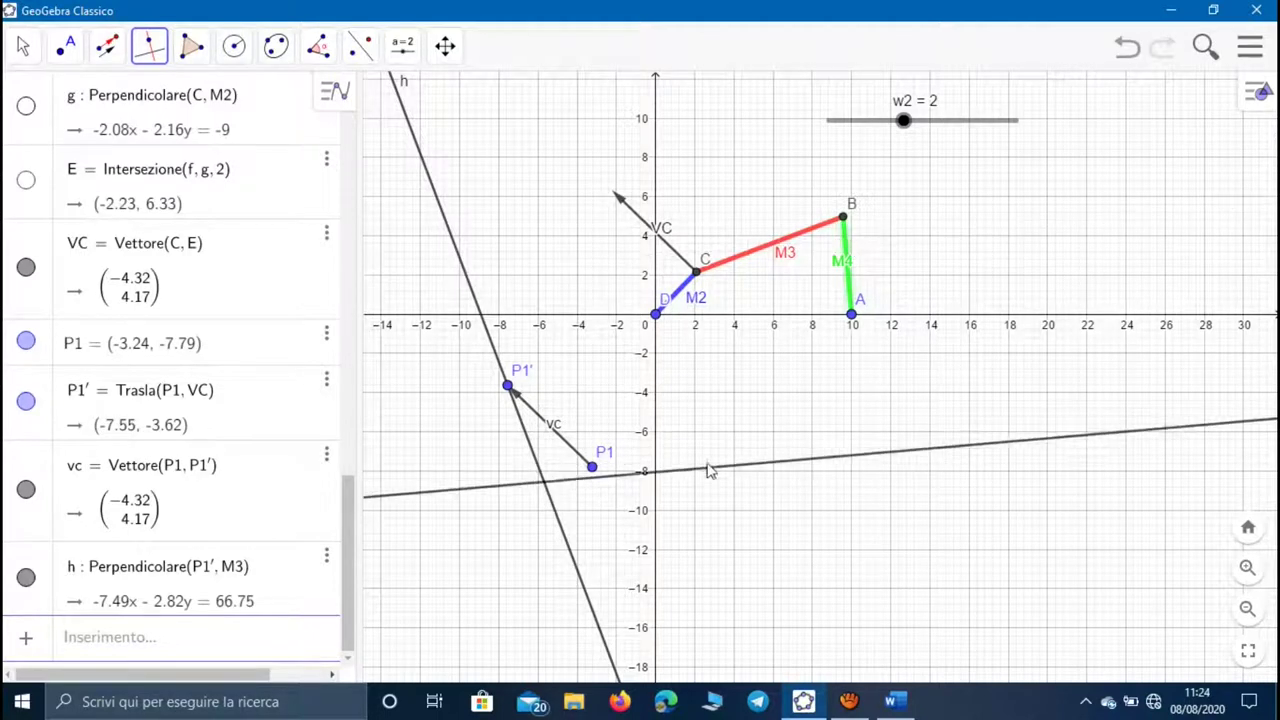
{"action": "left_click", "coordinate": [592, 466]}
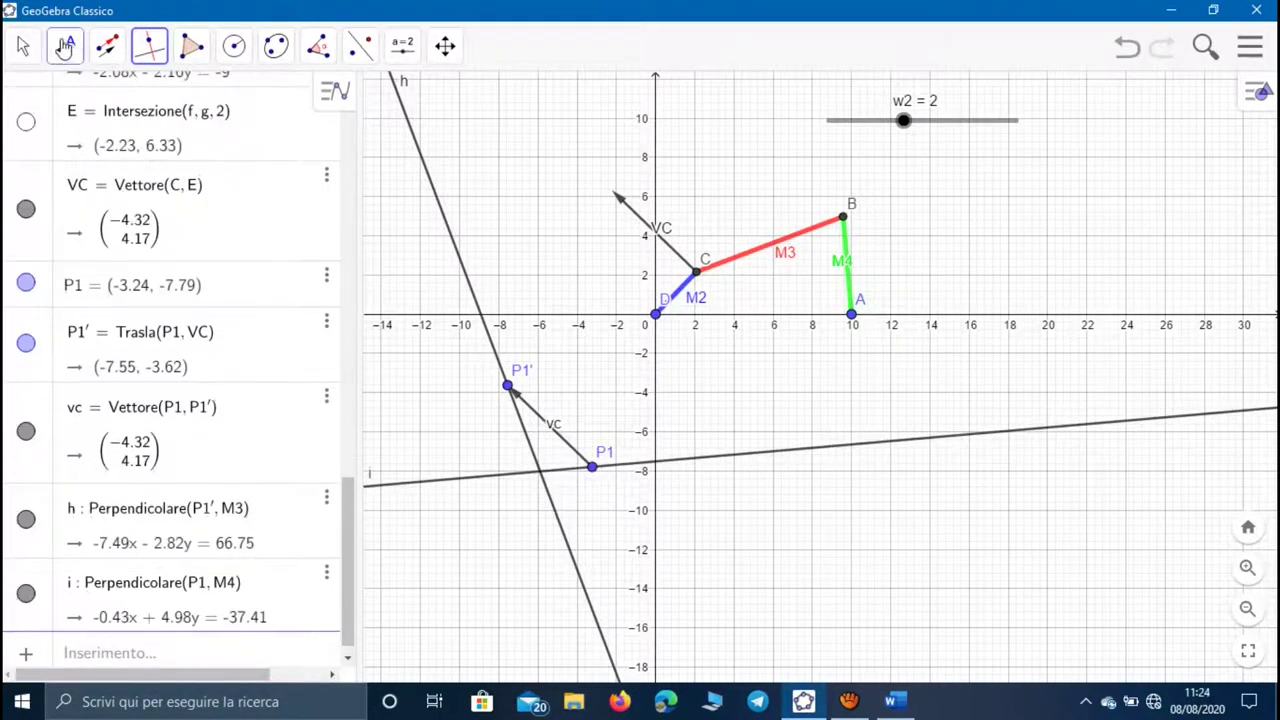
- Intersect perpendicular lines h and i, and hide both lines
{"action": "left_click", "coordinate": [64, 47]}
{"action": "left_click", "coordinate": [115, 217]}
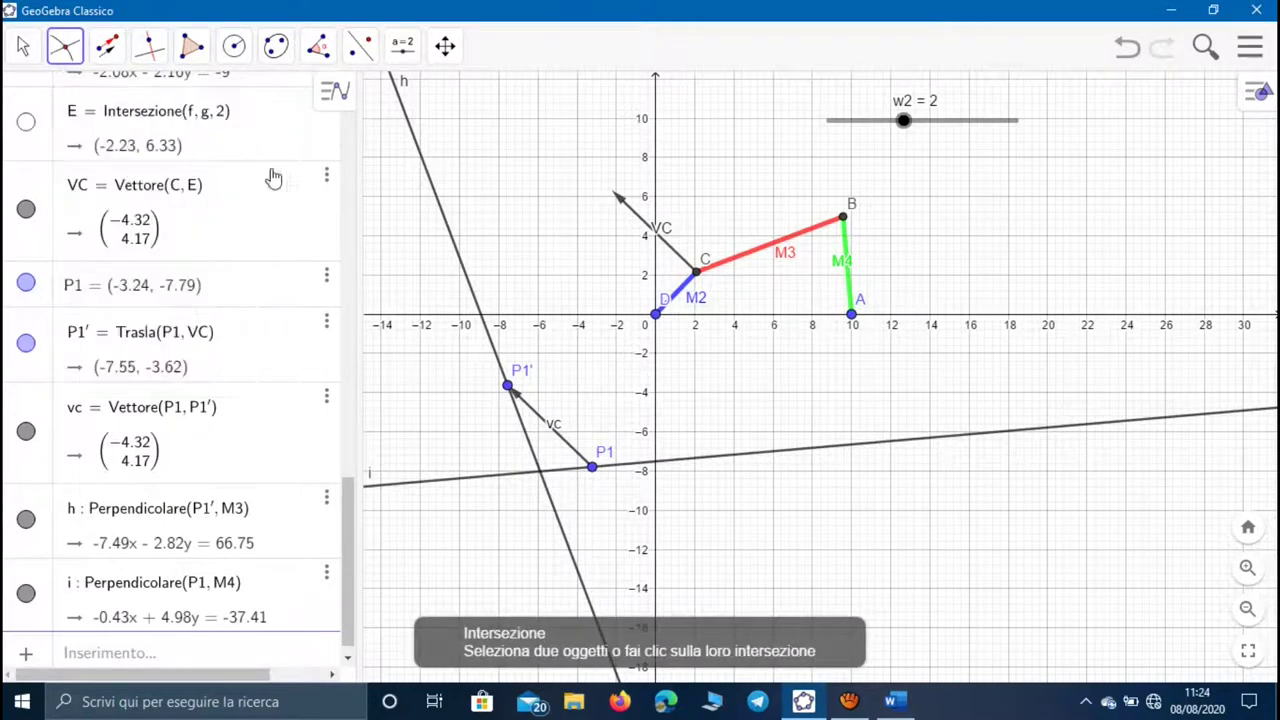
{"action": "left_click", "coordinate": [404, 100]}
{"action": "left_click", "coordinate": [423, 486]}
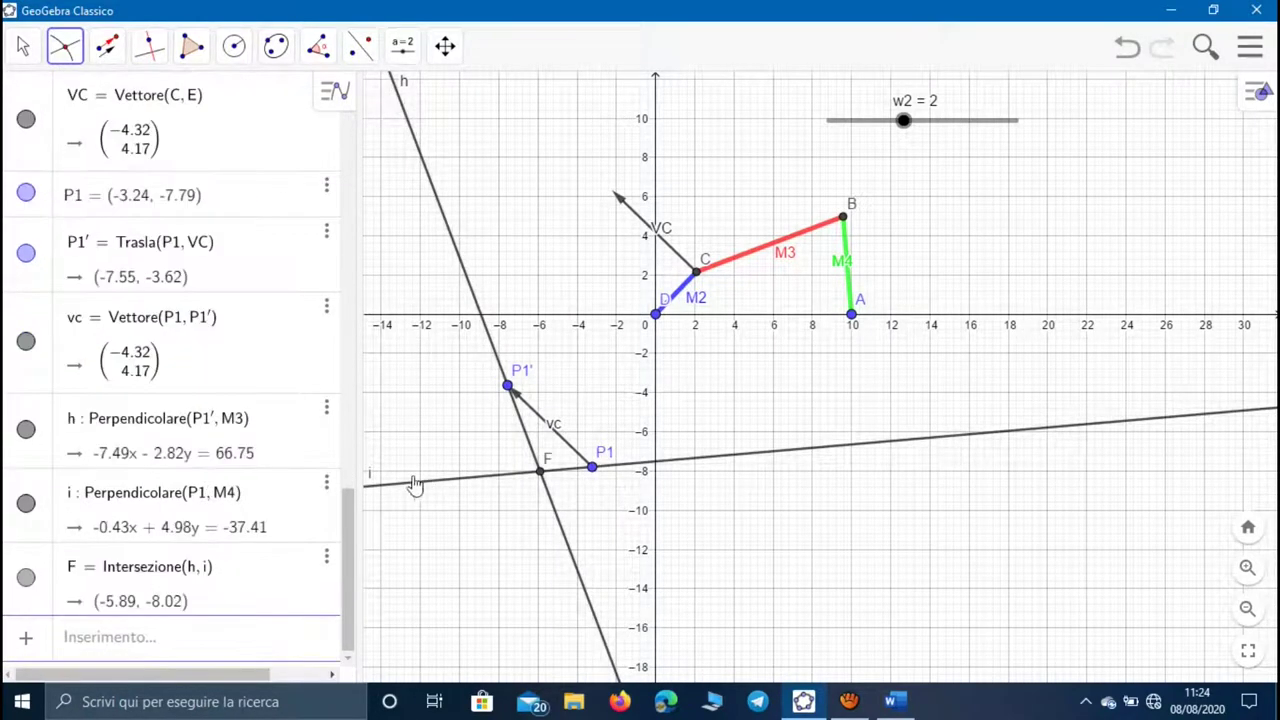
{"action": "left_click", "coordinate": [23, 47]}
{"action": "left_click", "coordinate": [25, 503]}
{"action": "left_click", "coordinate": [25, 428]}
- Draw a vector from P1' to intersection point F and another from P1 to F
{"action": "left_click", "coordinate": [107, 47]}
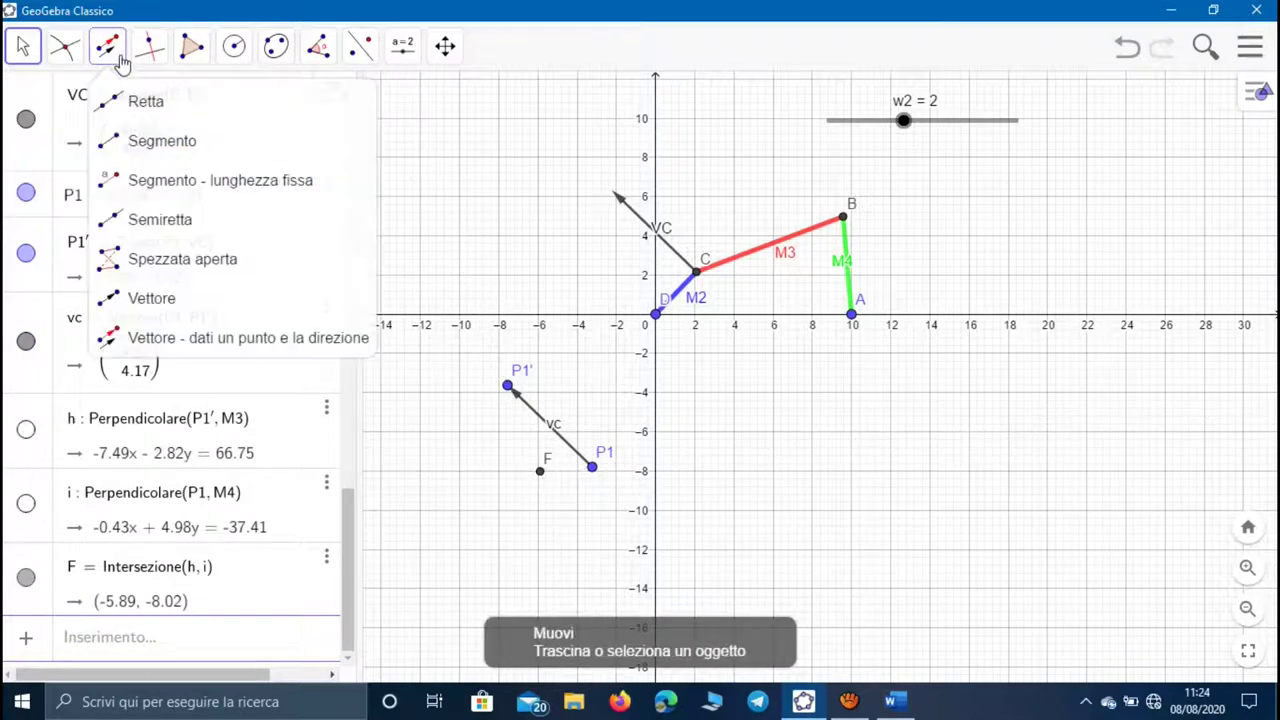
{"action": "left_click", "coordinate": [151, 298]}
{"action": "left_click", "coordinate": [507, 386]}
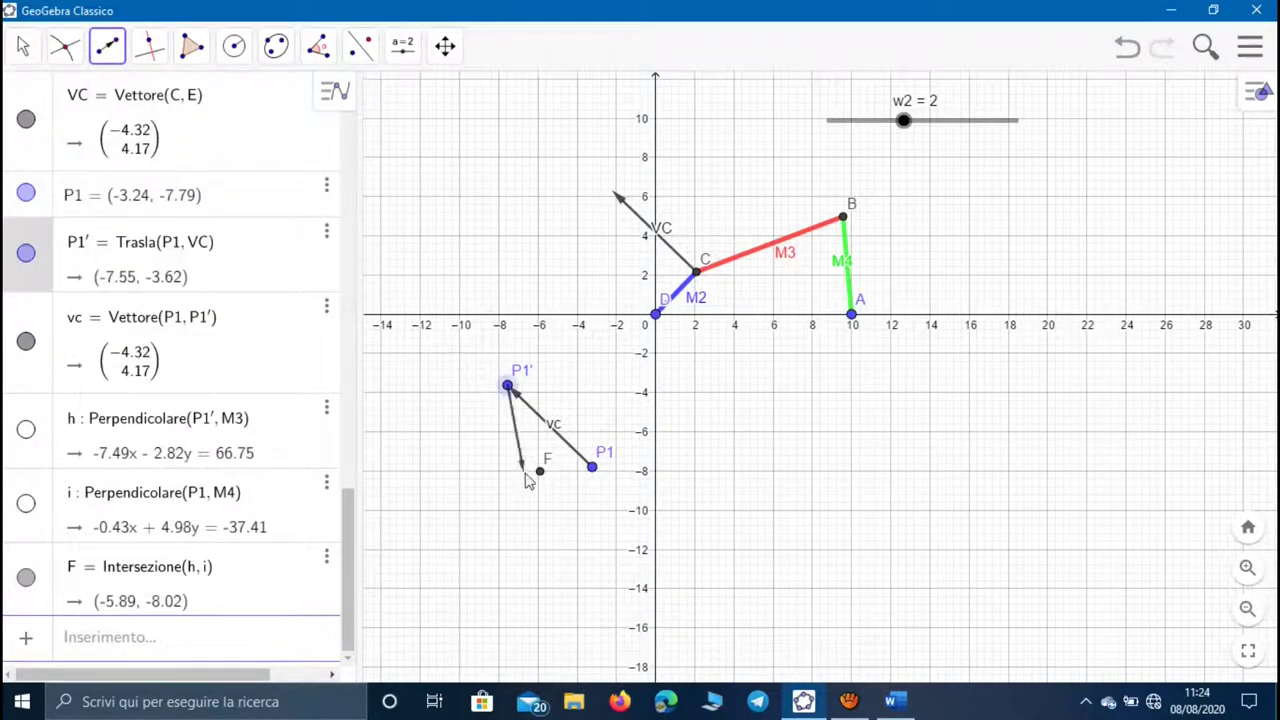
{"action": "left_click", "coordinate": [540, 472]}
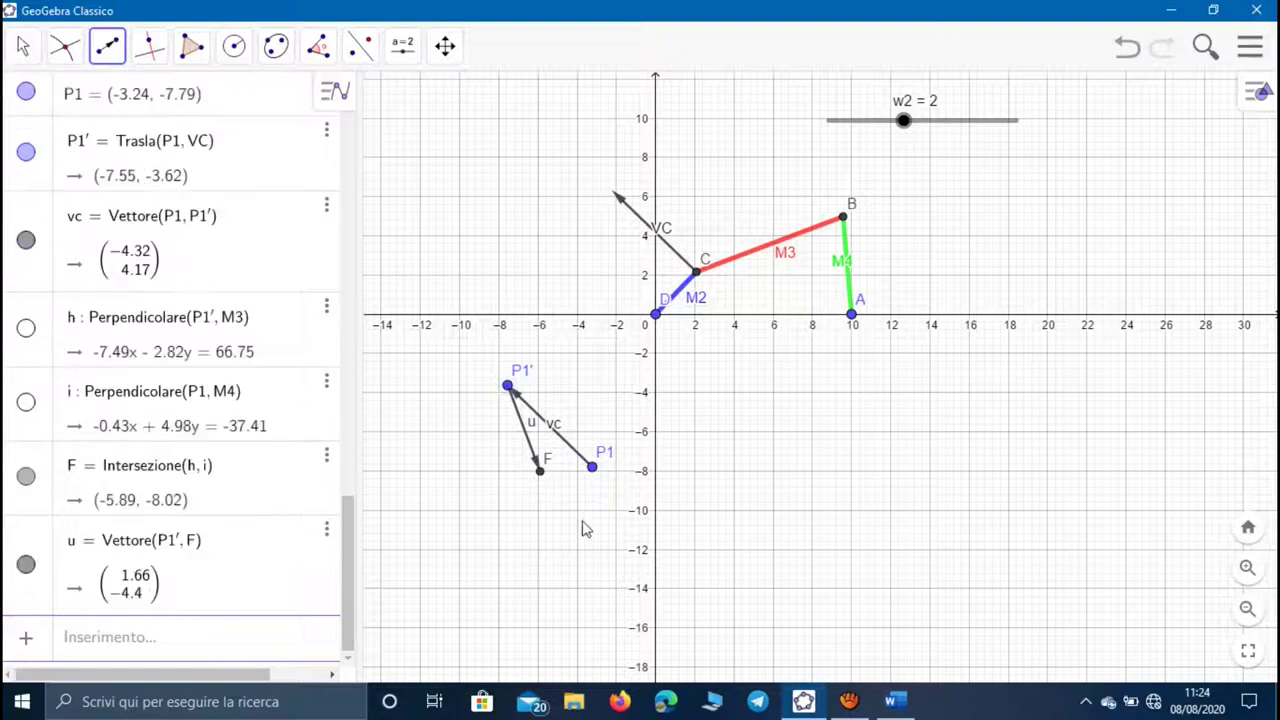
{"action": "left_click", "coordinate": [592, 467]}
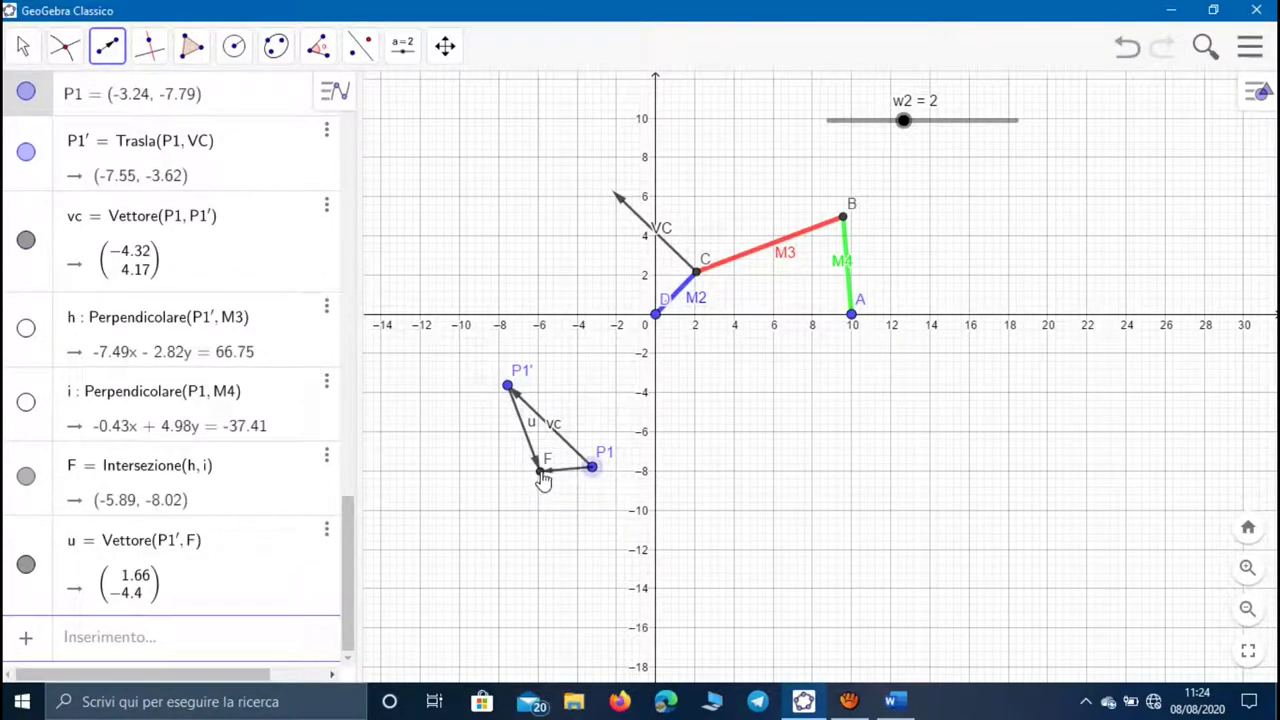
{"action": "left_click", "coordinate": [541, 477]}
{"action": "key", "text": "Escape"}
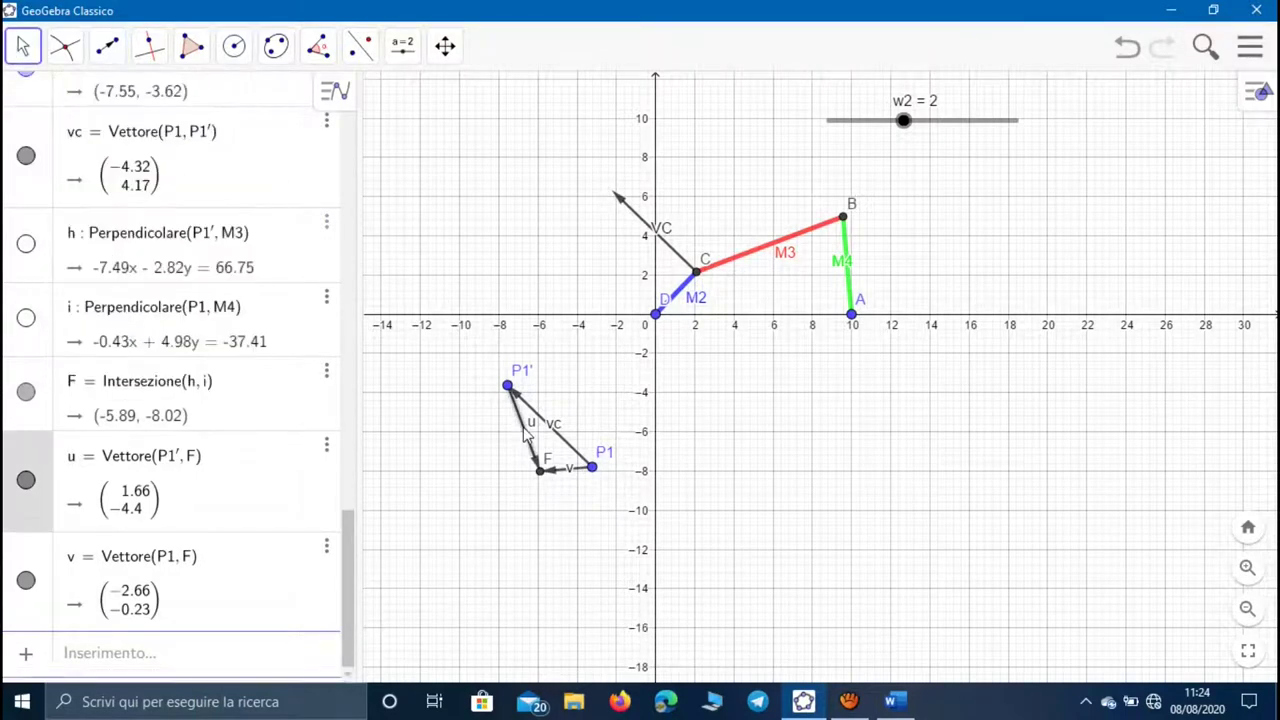
- Rename the vector from P1' to F as vbc and the vector from P1 to F as vb
{"action": "right_click", "coordinate": [521, 420]}
{"action": "left_click", "coordinate": [583, 557]}
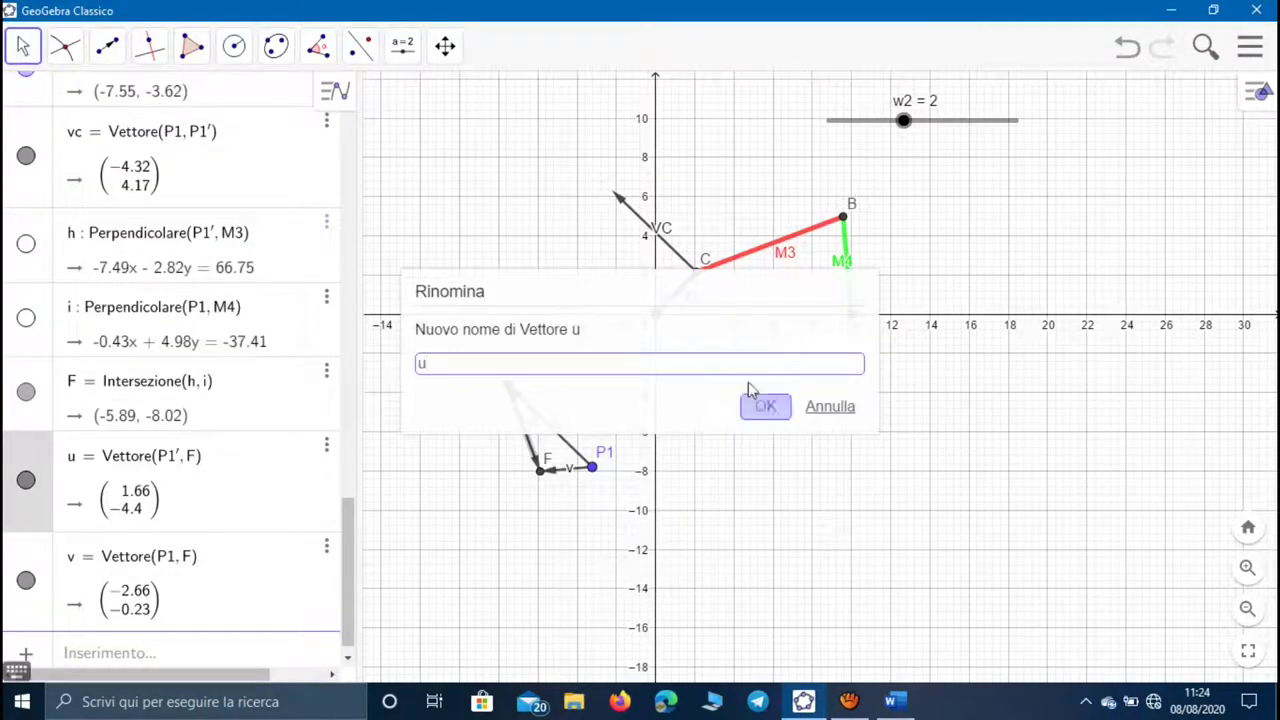
{"action": "key", "text": "BackSpace"}
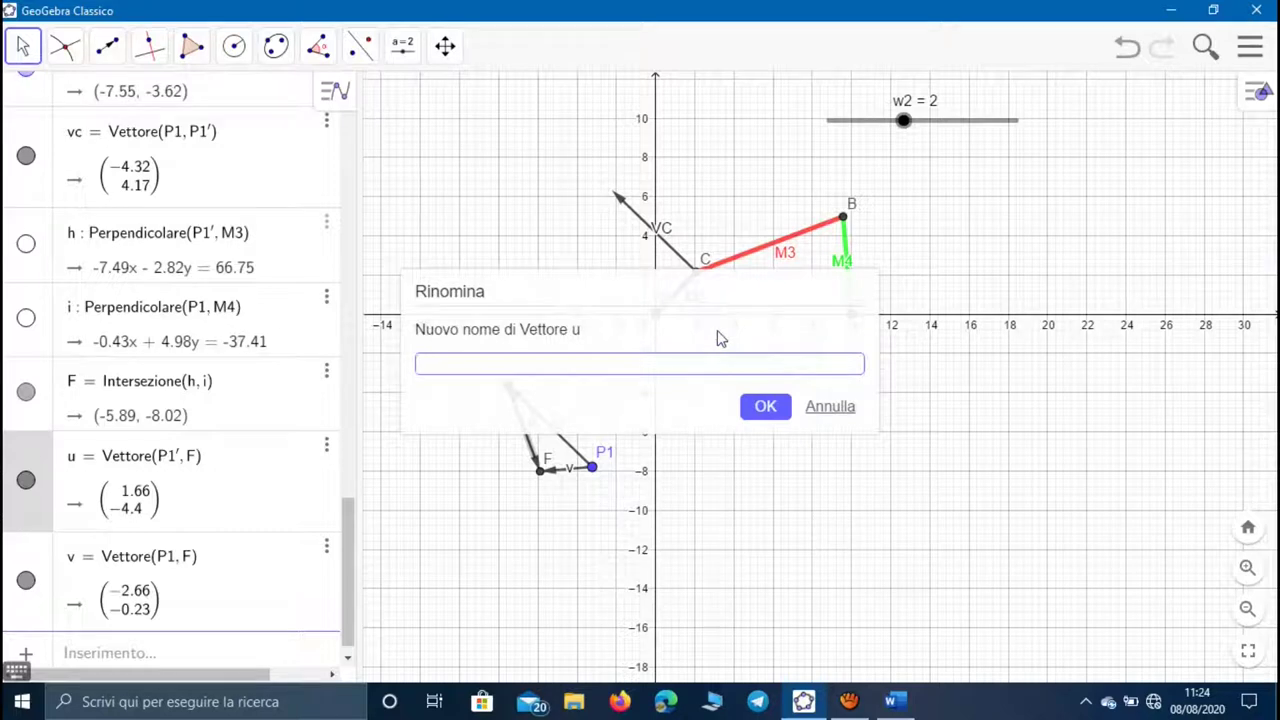
{"action": "type", "text": "vbc"}
{"action": "key", "text": "Return"}
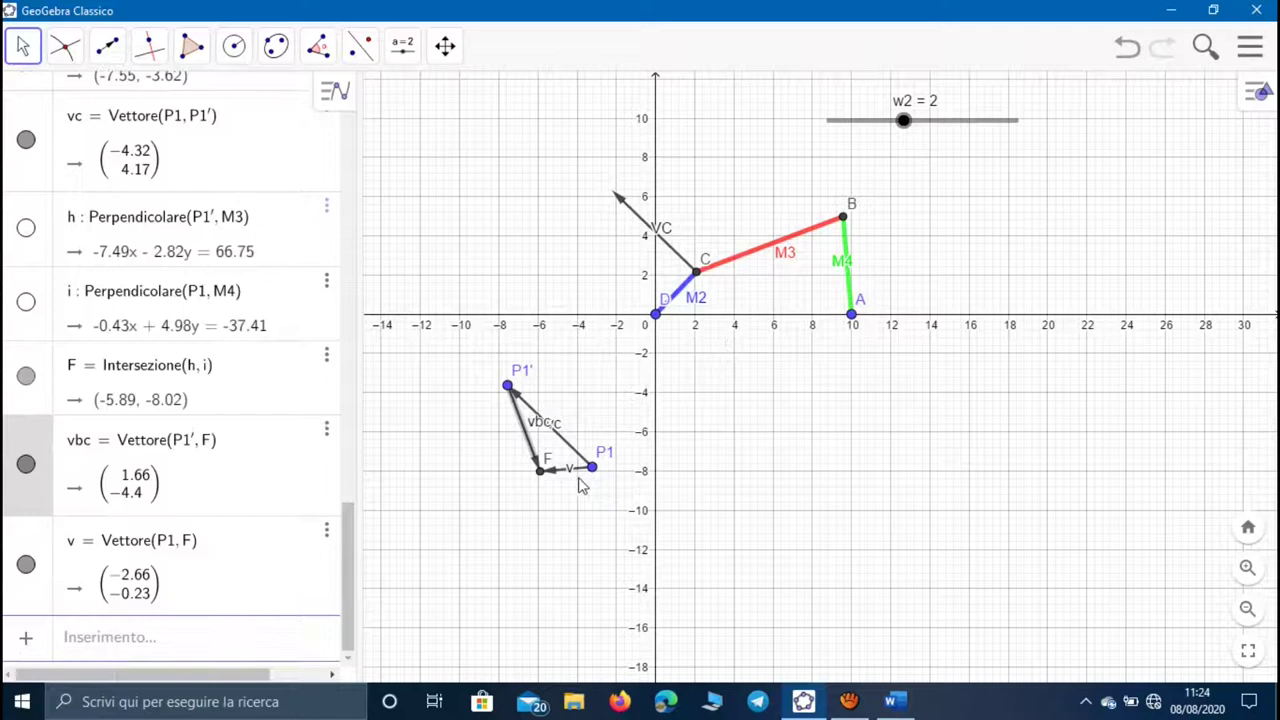
{"action": "right_click", "coordinate": [573, 480]}
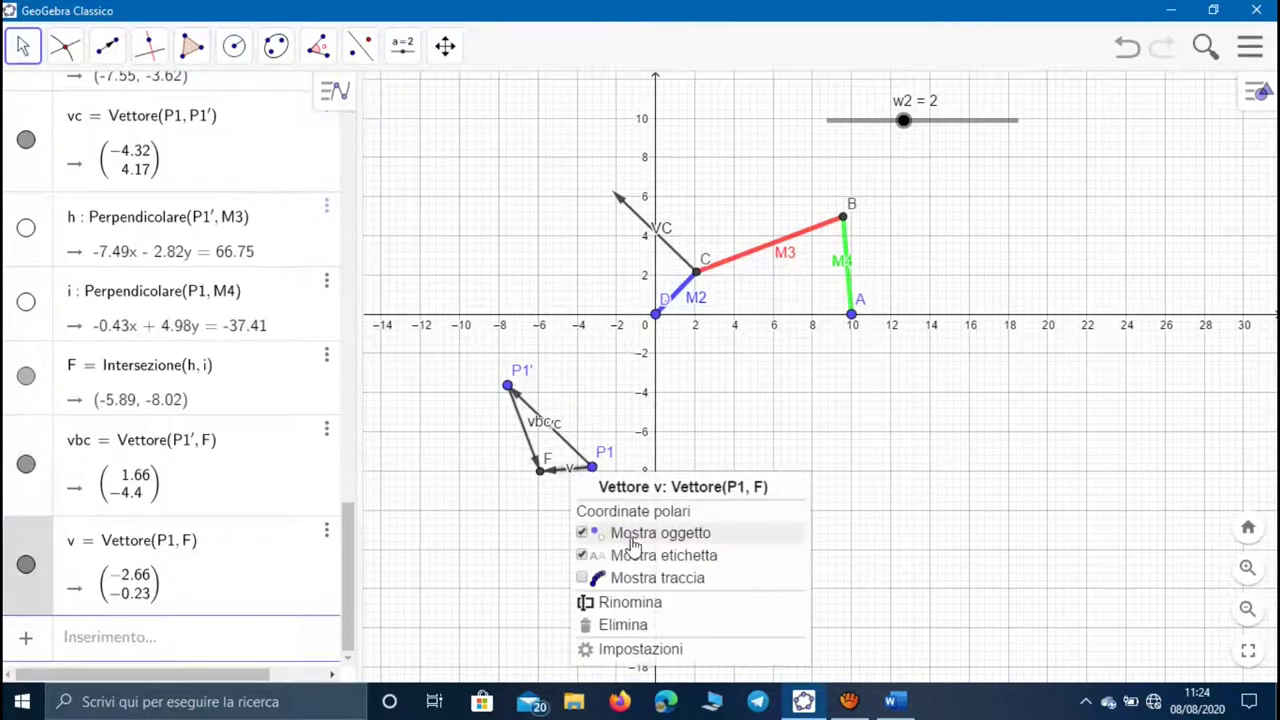
{"action": "left_click", "coordinate": [677, 603]}
{"action": "type", "text": "b"}
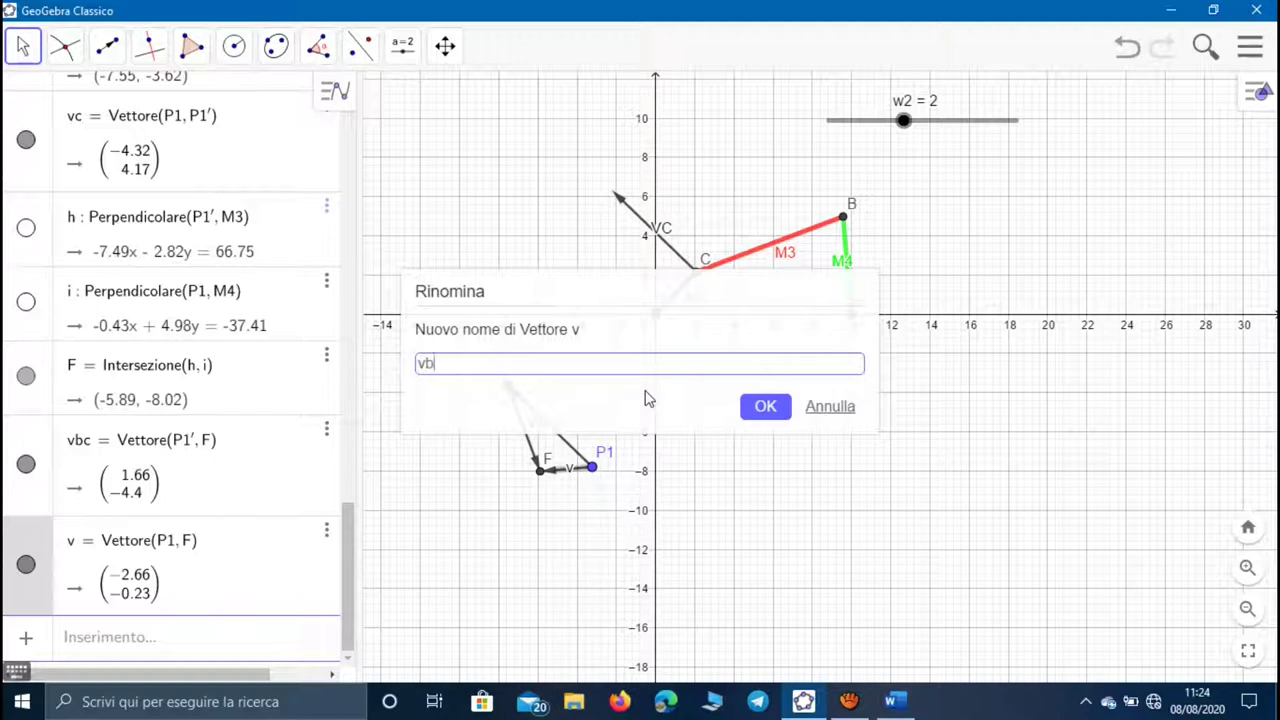
{"action": "key", "text": "Return"}
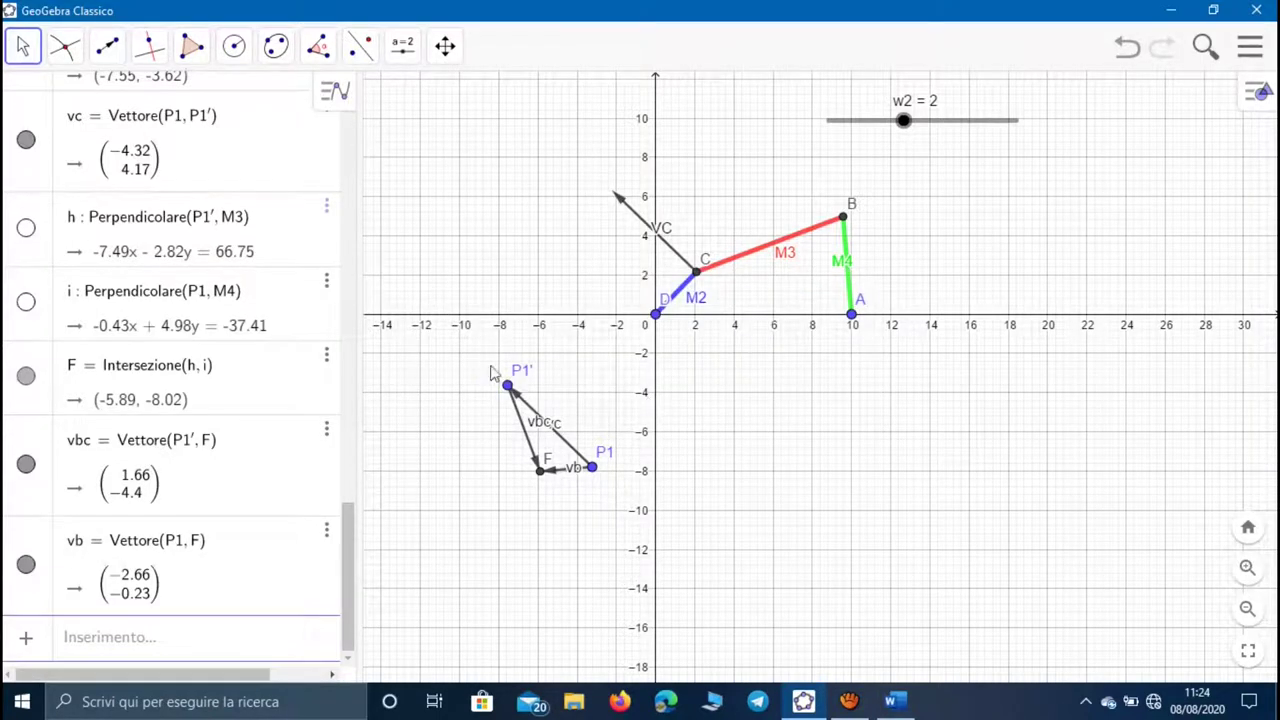
{"action": "left_click", "coordinate": [118, 88]}
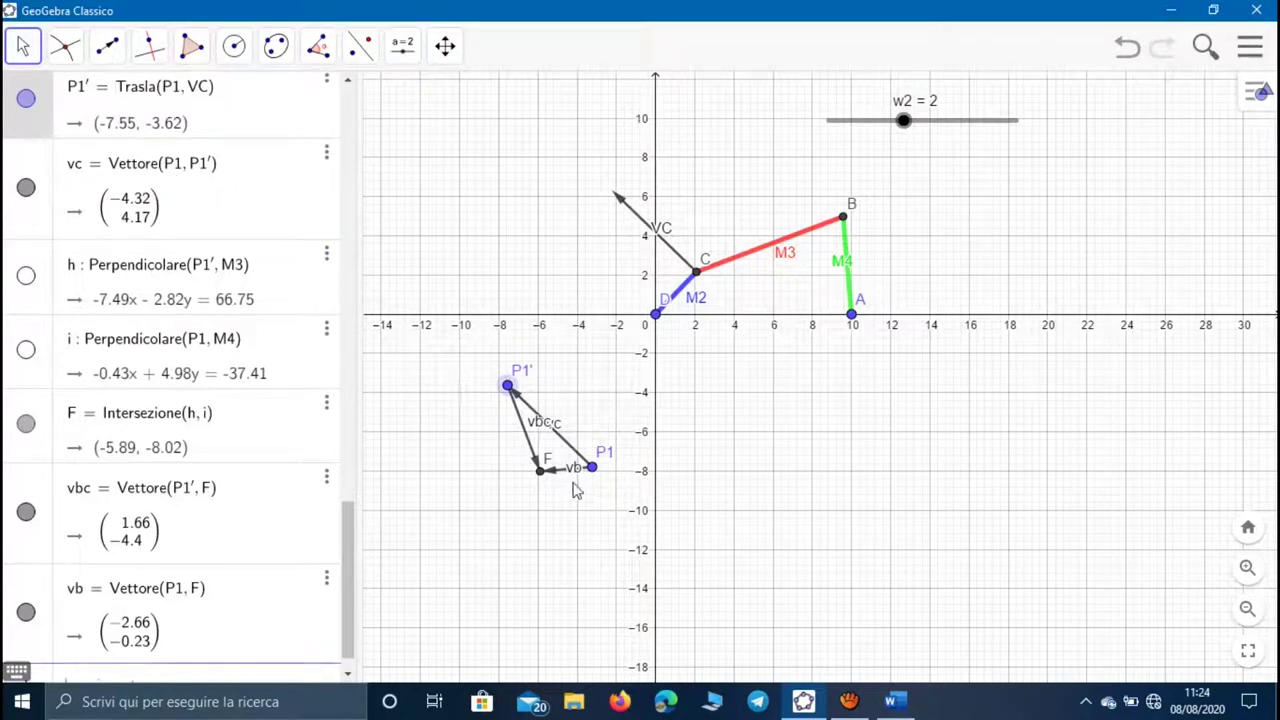
- Create a vector equal to vb applied at point B and hide its end point B'
{"action": "left_click", "coordinate": [107, 46]}
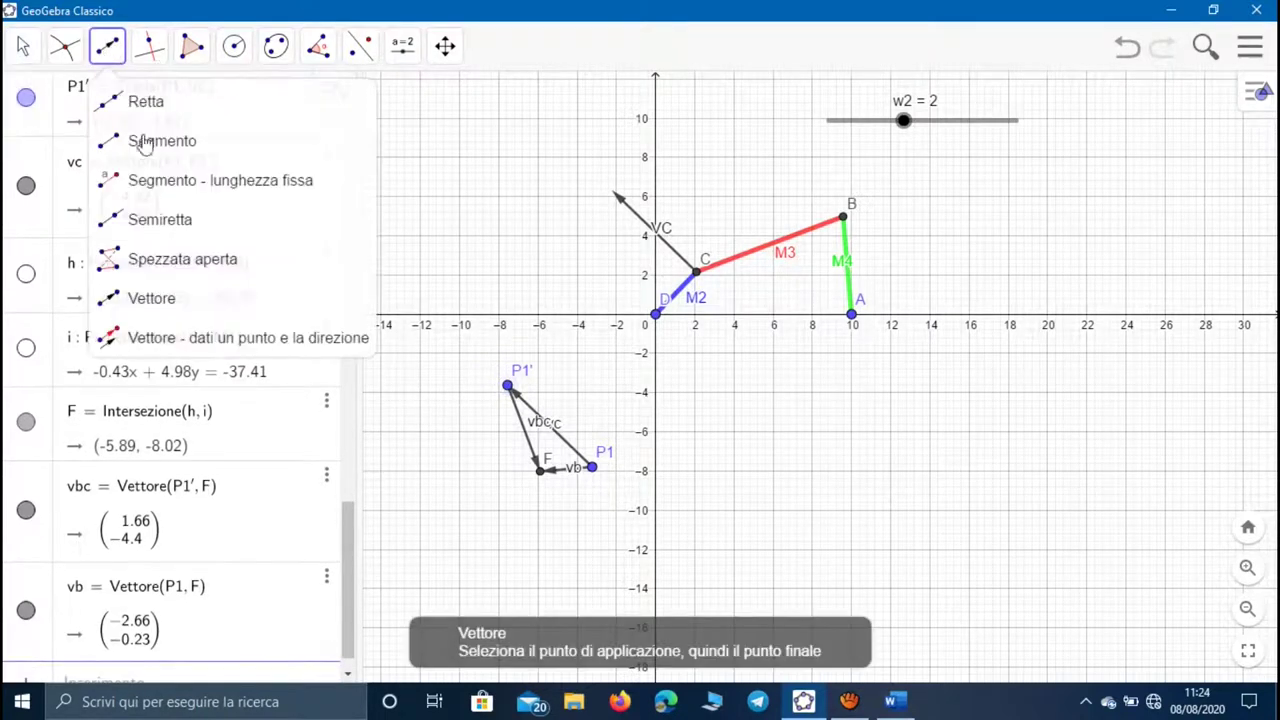
{"action": "left_click", "coordinate": [145, 340]}
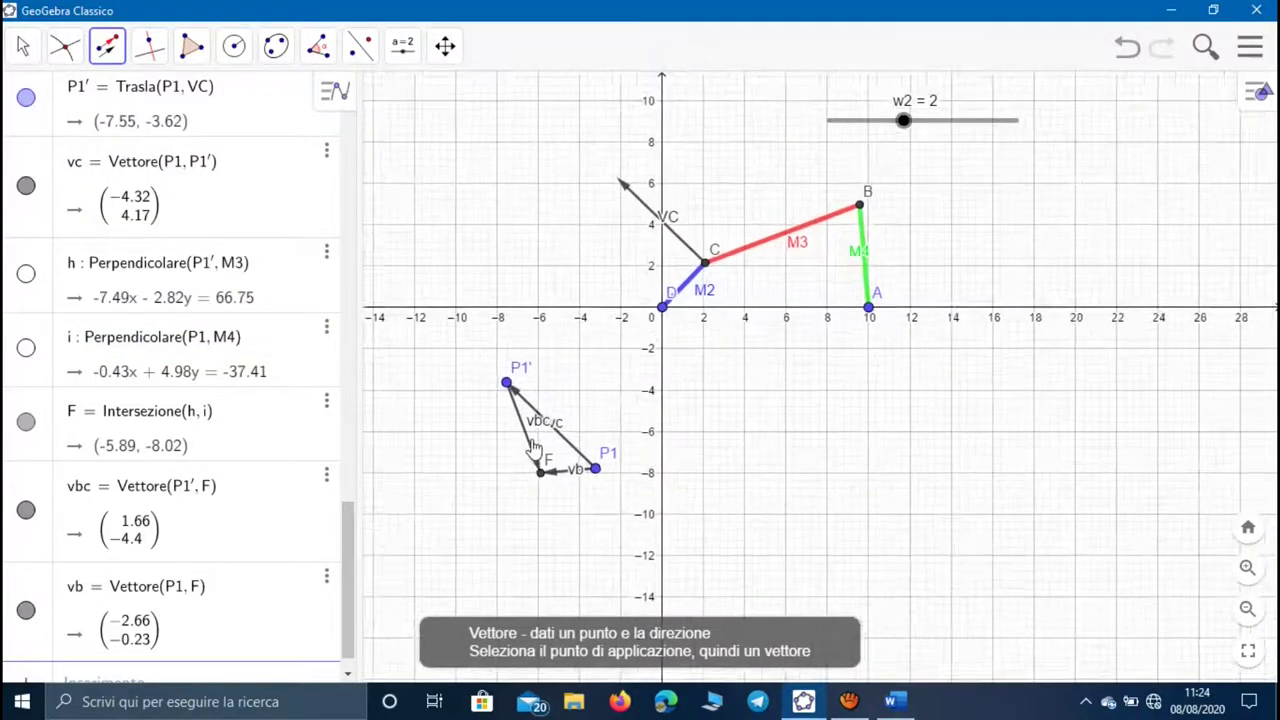
{"action": "scroll", "coordinate": [533, 447], "scroll_direction": "up", "scroll_amount": 3}
{"action": "left_click", "coordinate": [960, 140]}
{"action": "left_click", "coordinate": [572, 484]}
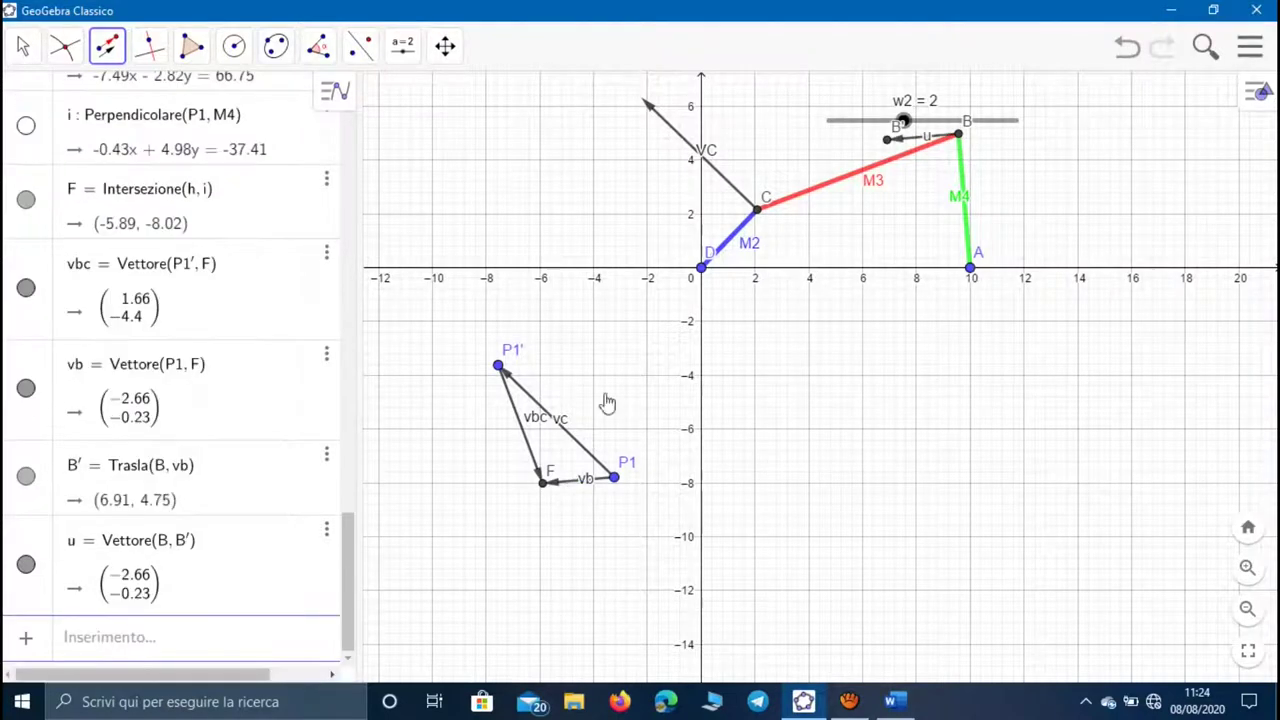
{"action": "left_click", "coordinate": [23, 45]}
{"action": "left_click", "coordinate": [25, 476]}
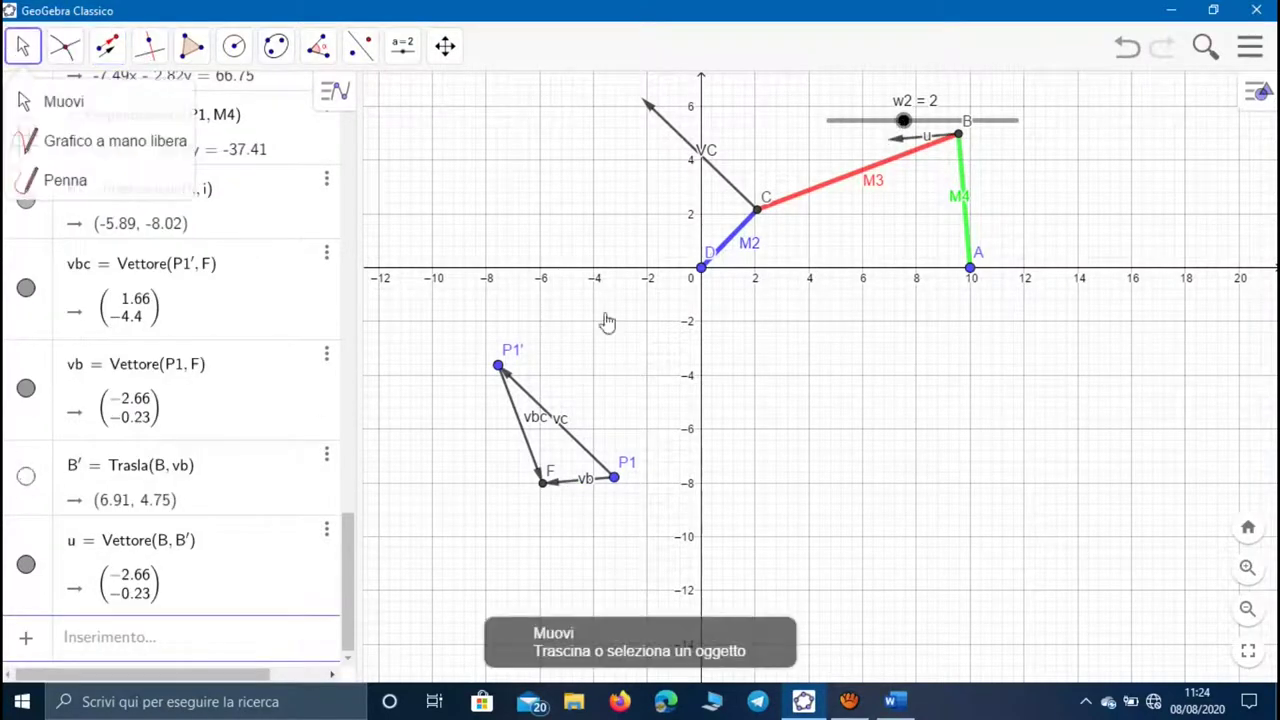
- Rename the vector applied at point B as VB
{"action": "left_click", "coordinate": [905, 145]}
{"action": "right_click", "coordinate": [905, 145]}
{"action": "left_click", "coordinate": [933, 265]}
{"action": "key", "text": "BackSpace"}
{"action": "type", "text": "VB"}
{"action": "key", "text": "Return"}
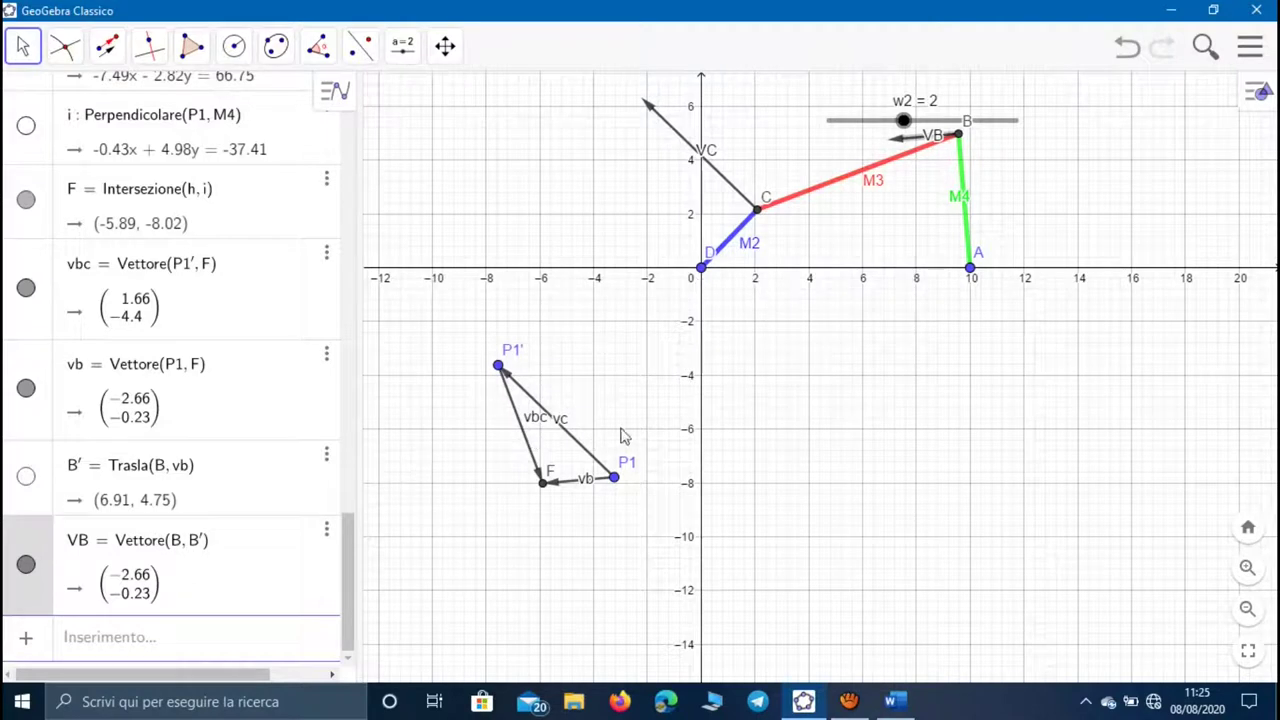
- Define modVb as the distance between P1 and F using Distanza(P1, F)
{"action": "left_click", "coordinate": [157, 645]}
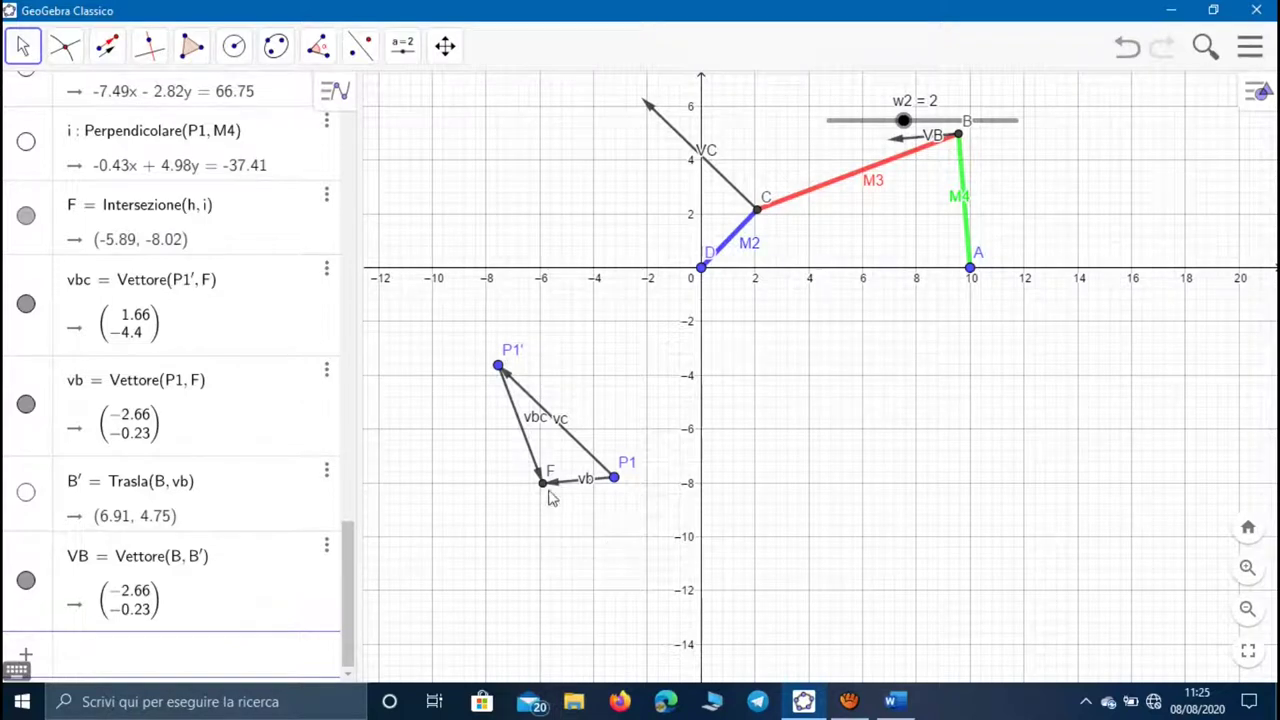
{"action": "type", "text": "mod"}
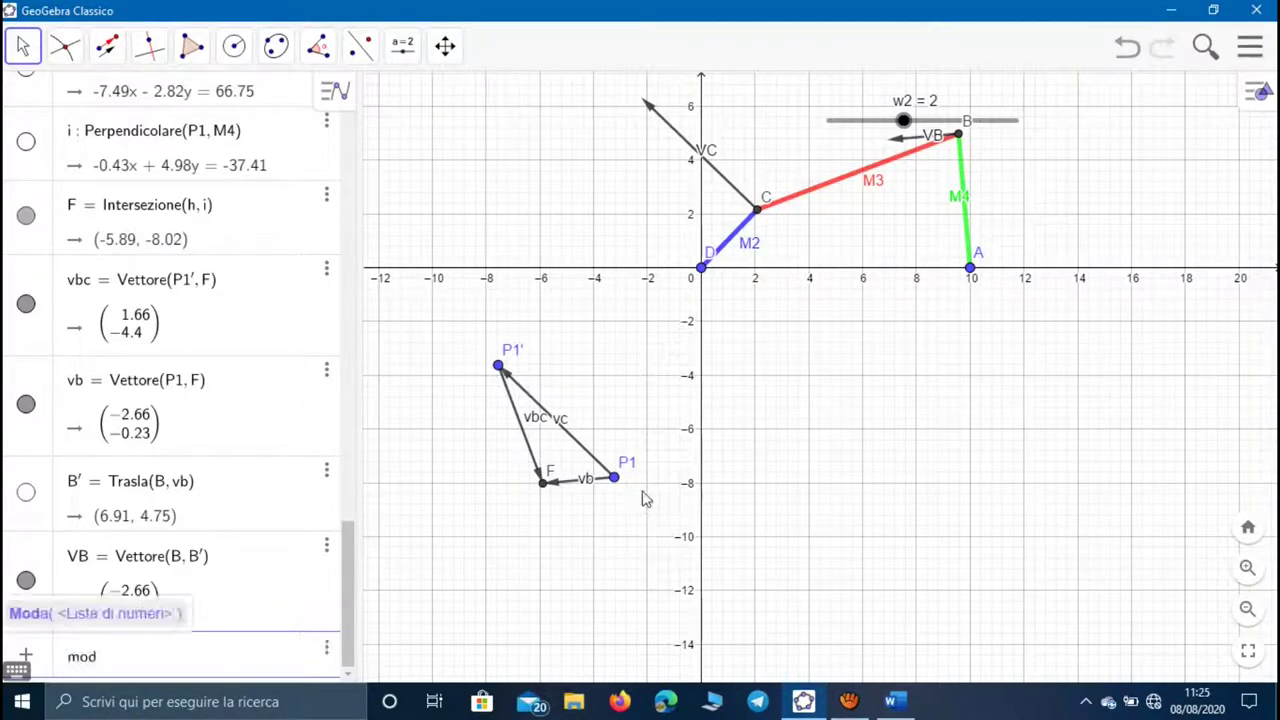
{"action": "type", "text": "Vb = "}
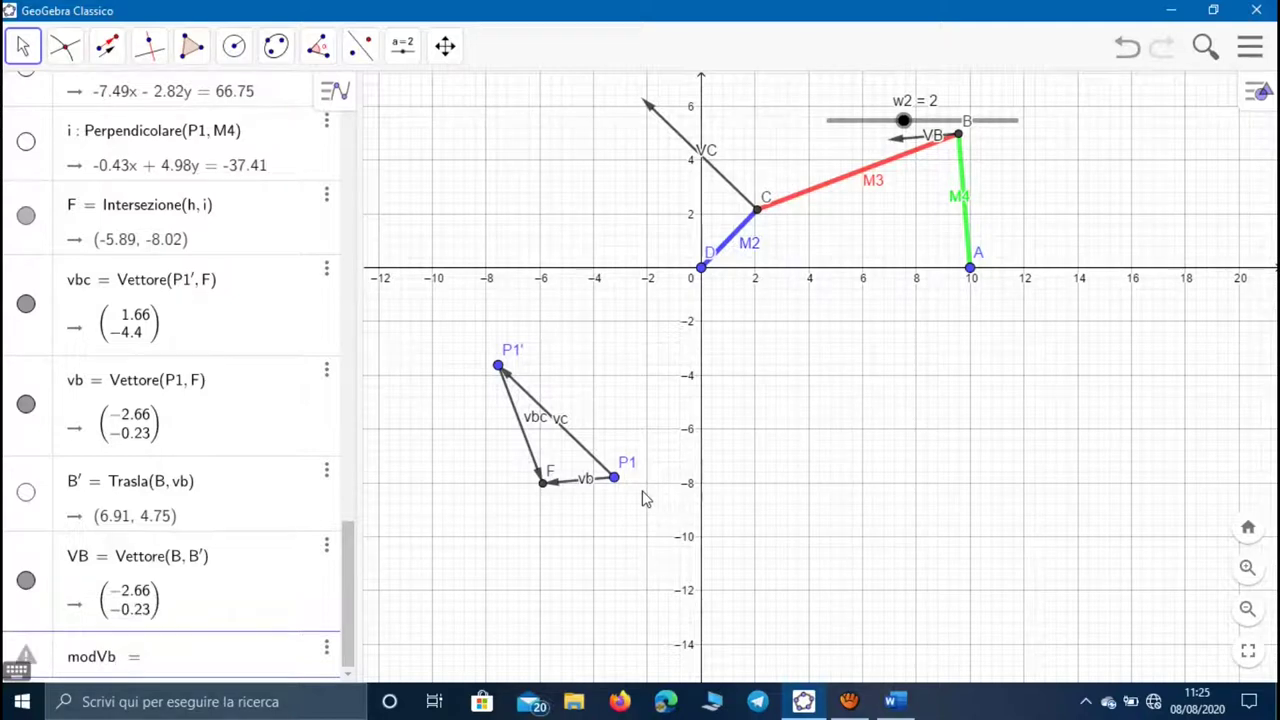
{"action": "type", "text": "dist"}
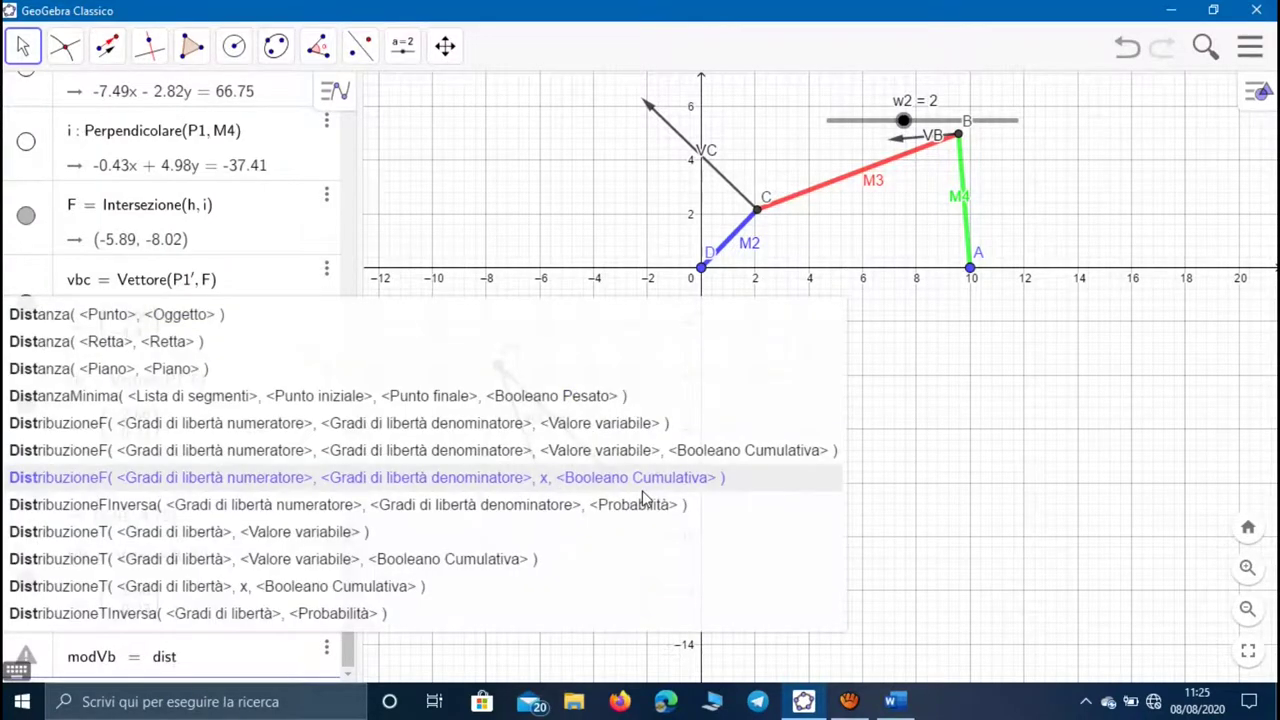
{"action": "type", "text": "anza("}
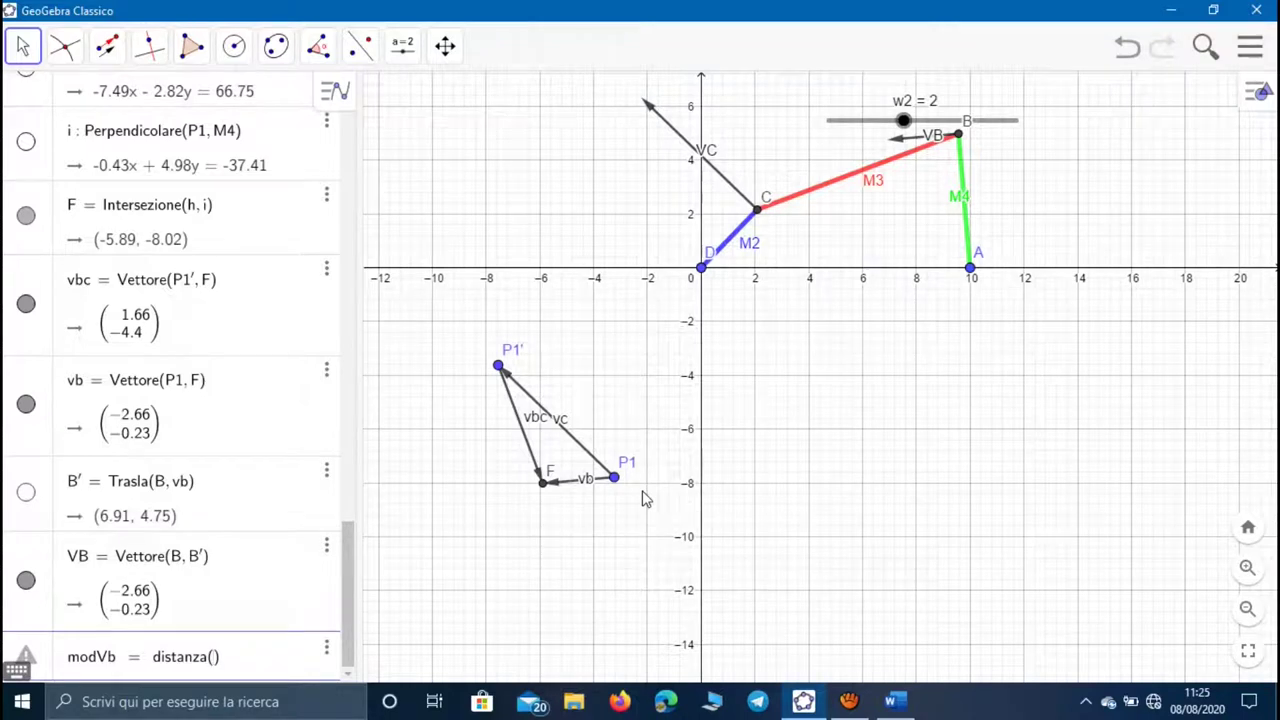
{"action": "type", "text": "P1, F"}
{"action": "key", "text": "Return"}
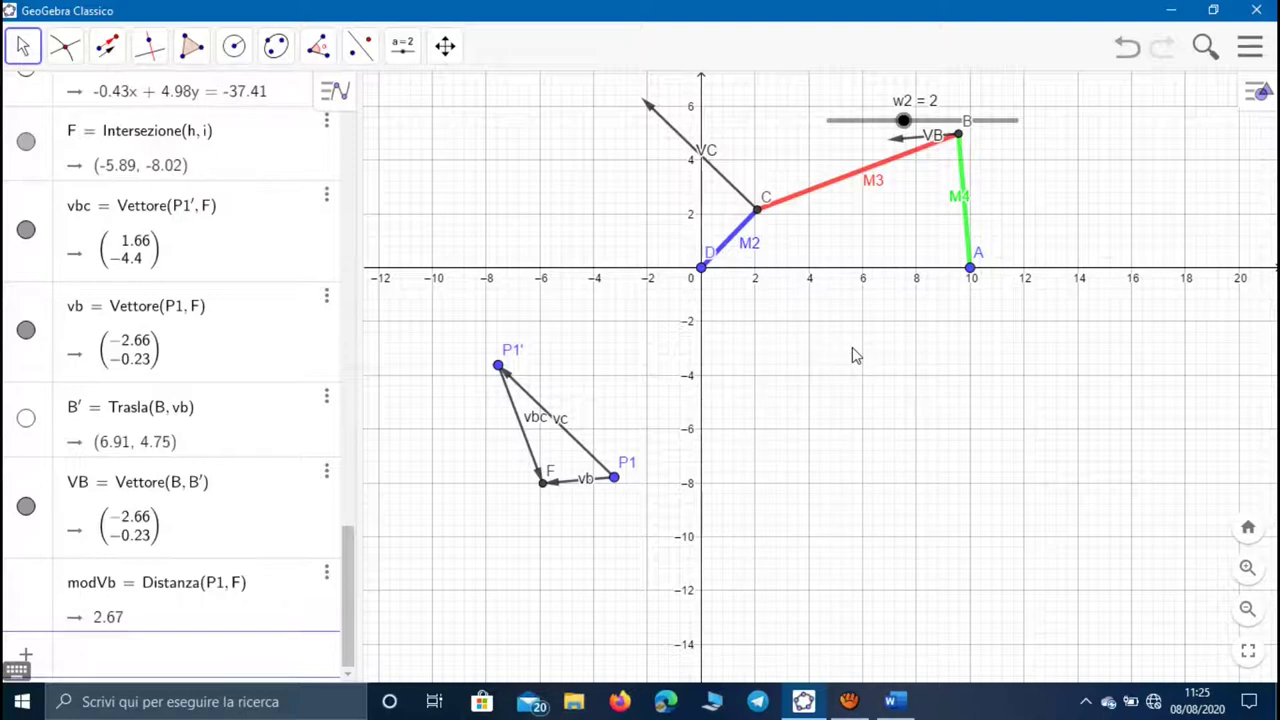
- Define the angular velocity w4 as modVb divided by m4
{"action": "type", "text": "w4 = modV"}
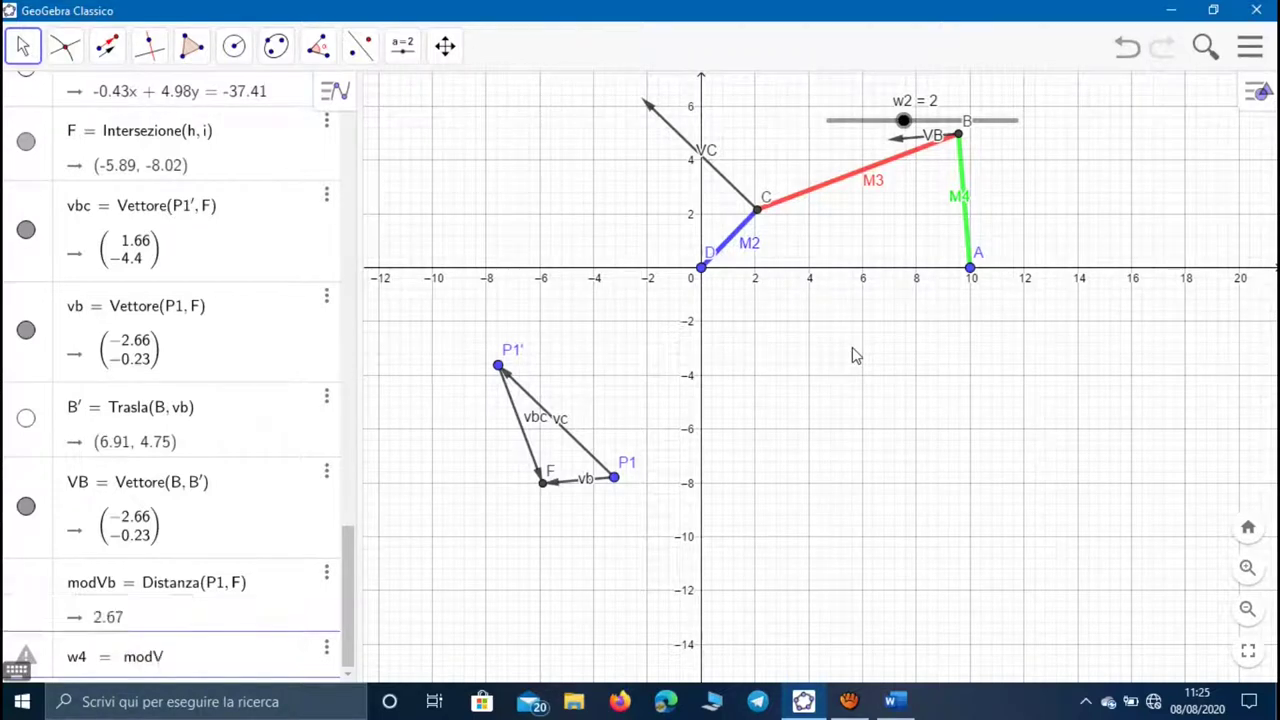
{"action": "type", "text": "b/"}
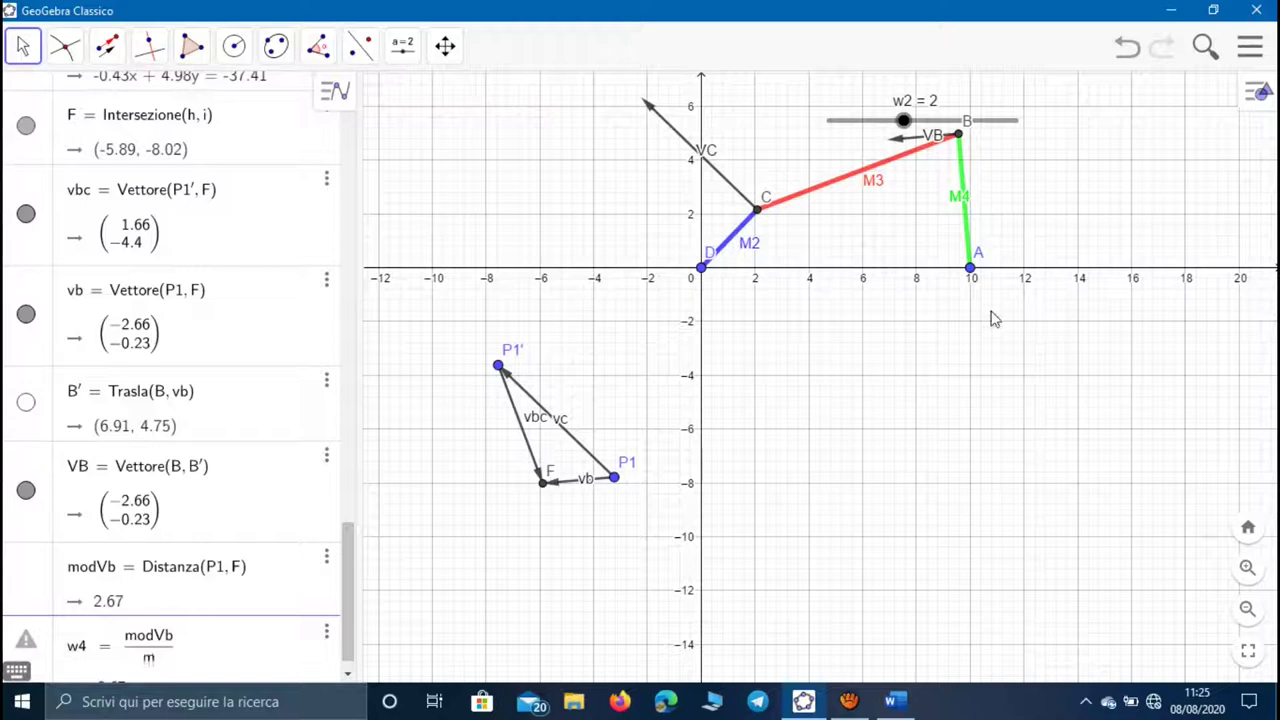
{"action": "type", "text": "m4"}
{"action": "key", "text": "Return"}
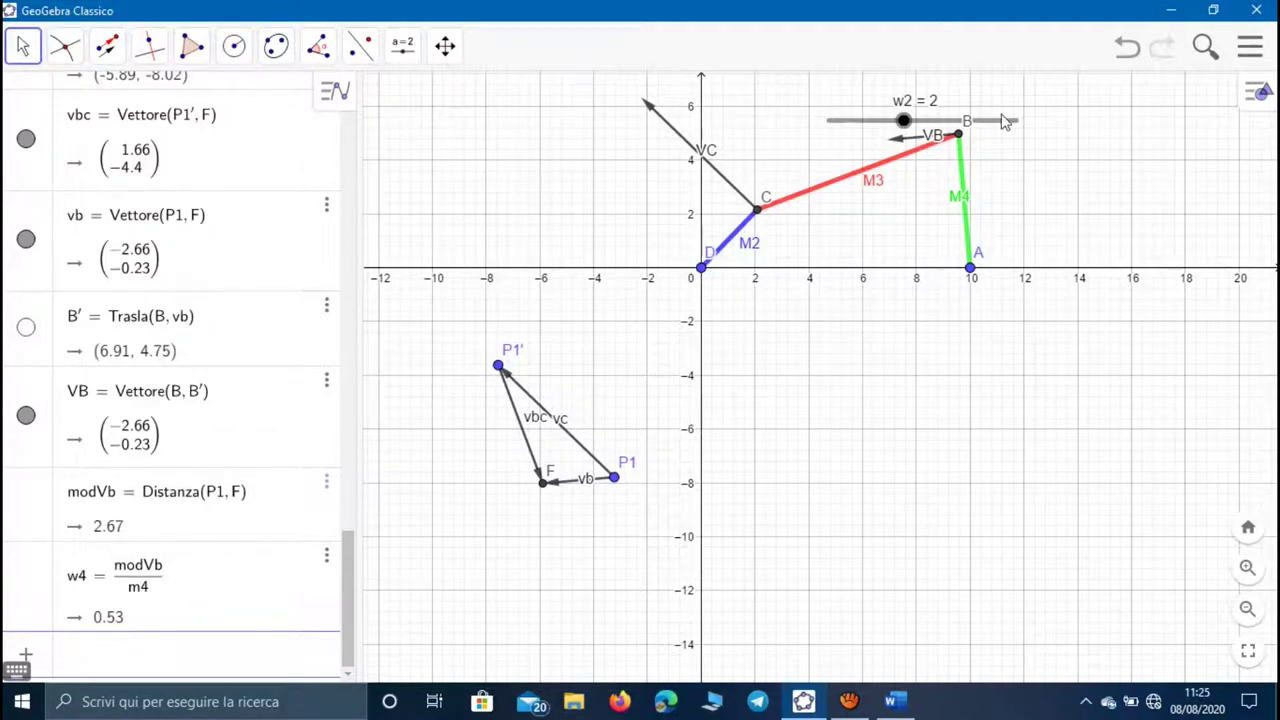
- Move the w2 slider clear of the linkage and draw a line through C parallel to M2
{"action": "left_click_drag", "start_coordinate": [1008, 117], "coordinate": [1204, 84]}
{"action": "left_click_drag", "start_coordinate": [1113, 231], "coordinate": [1009, 414]}
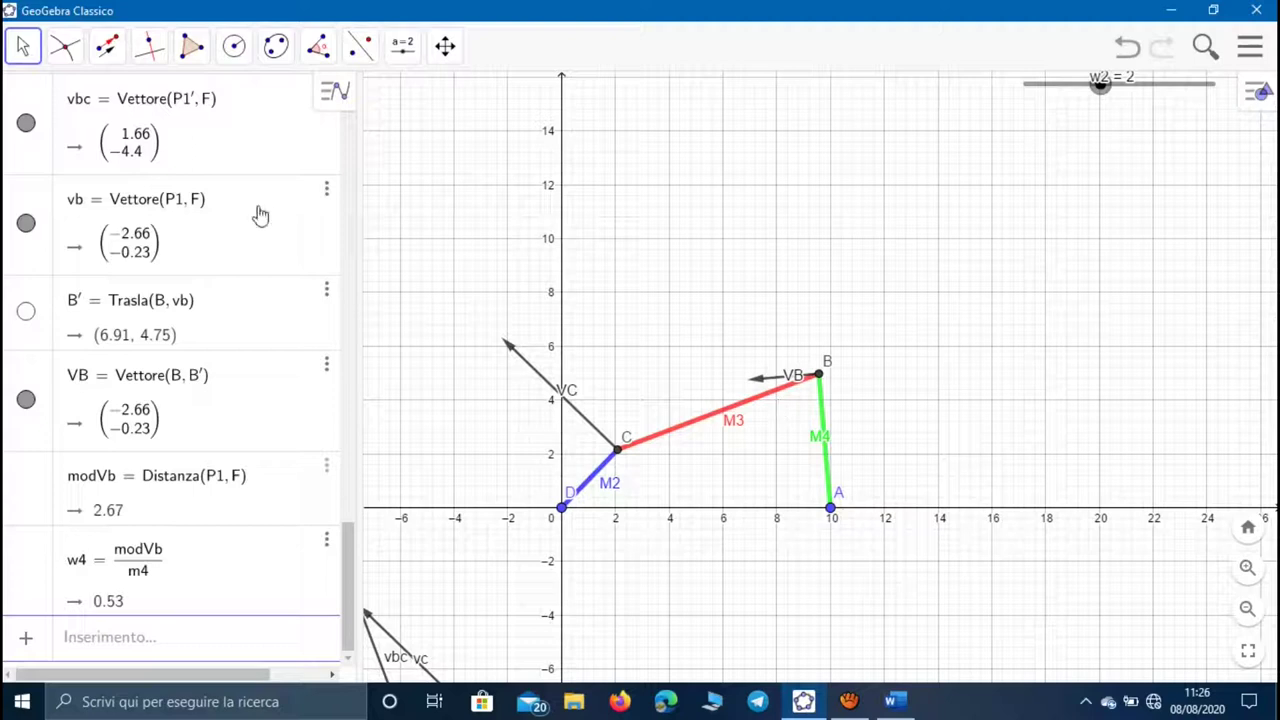
{"action": "left_click", "coordinate": [148, 48]}
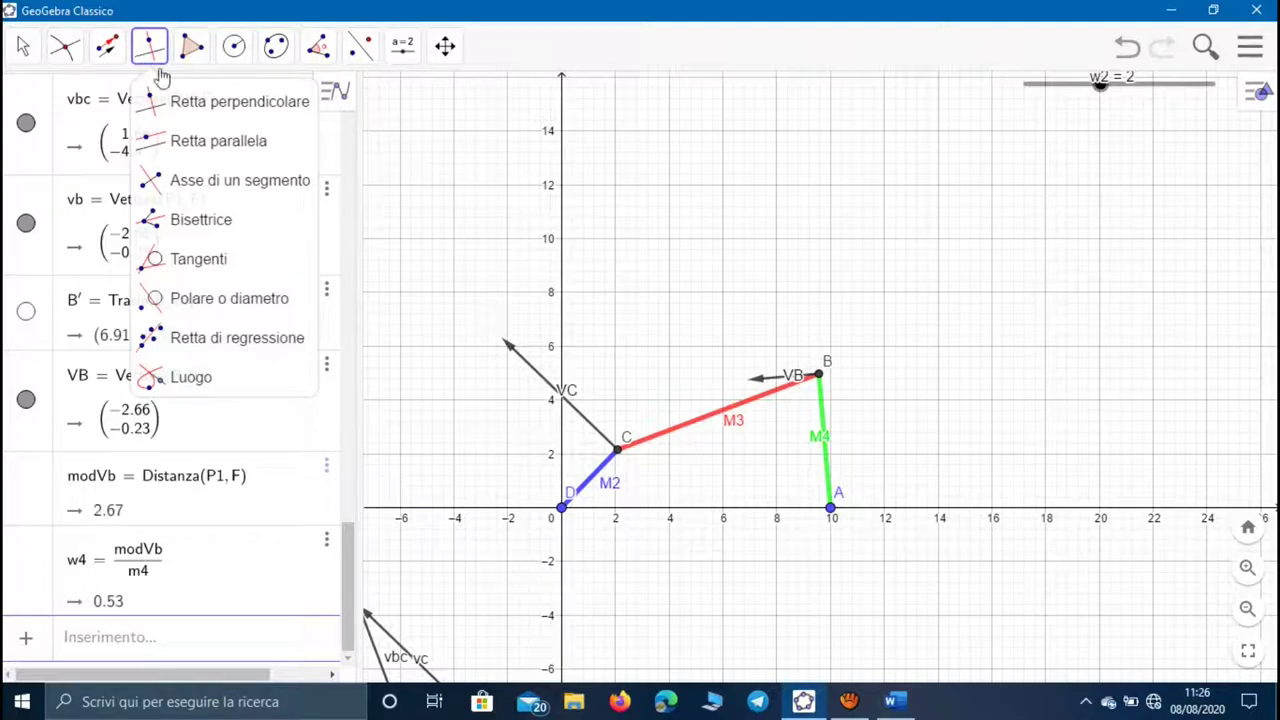
{"action": "left_click", "coordinate": [190, 141]}
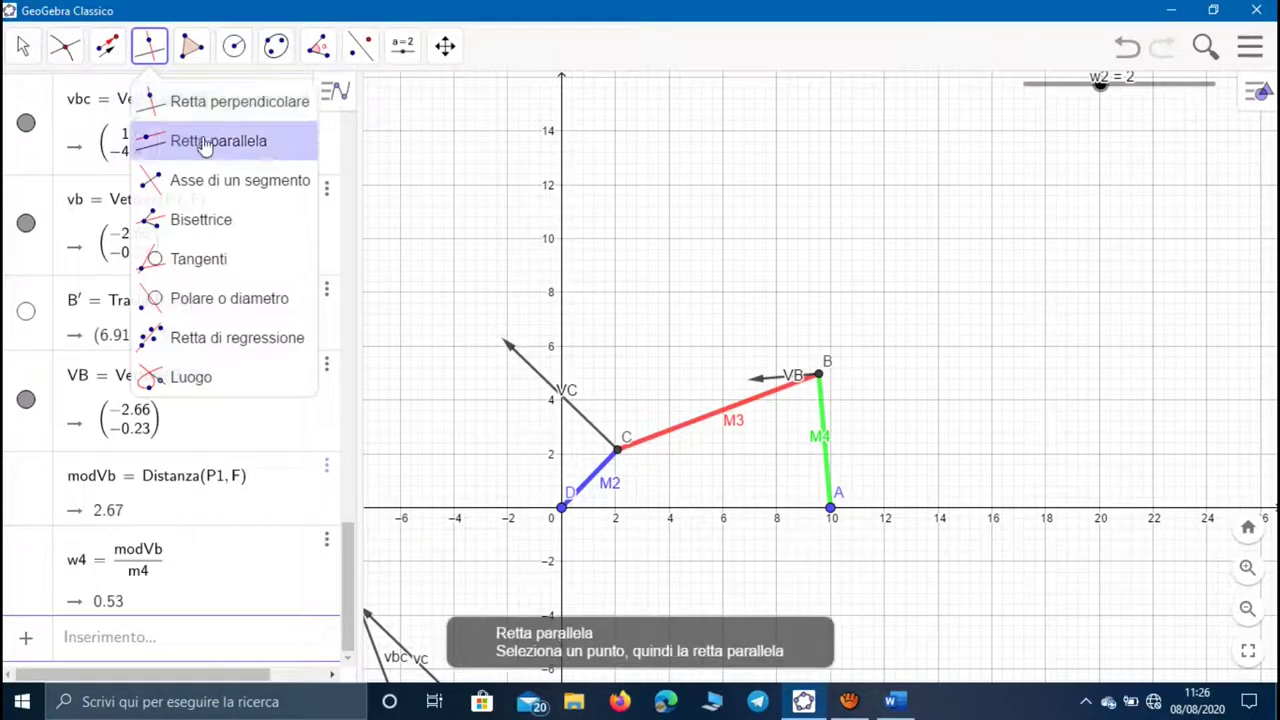
{"action": "left_click", "coordinate": [582, 479]}
{"action": "left_click", "coordinate": [617, 449]}
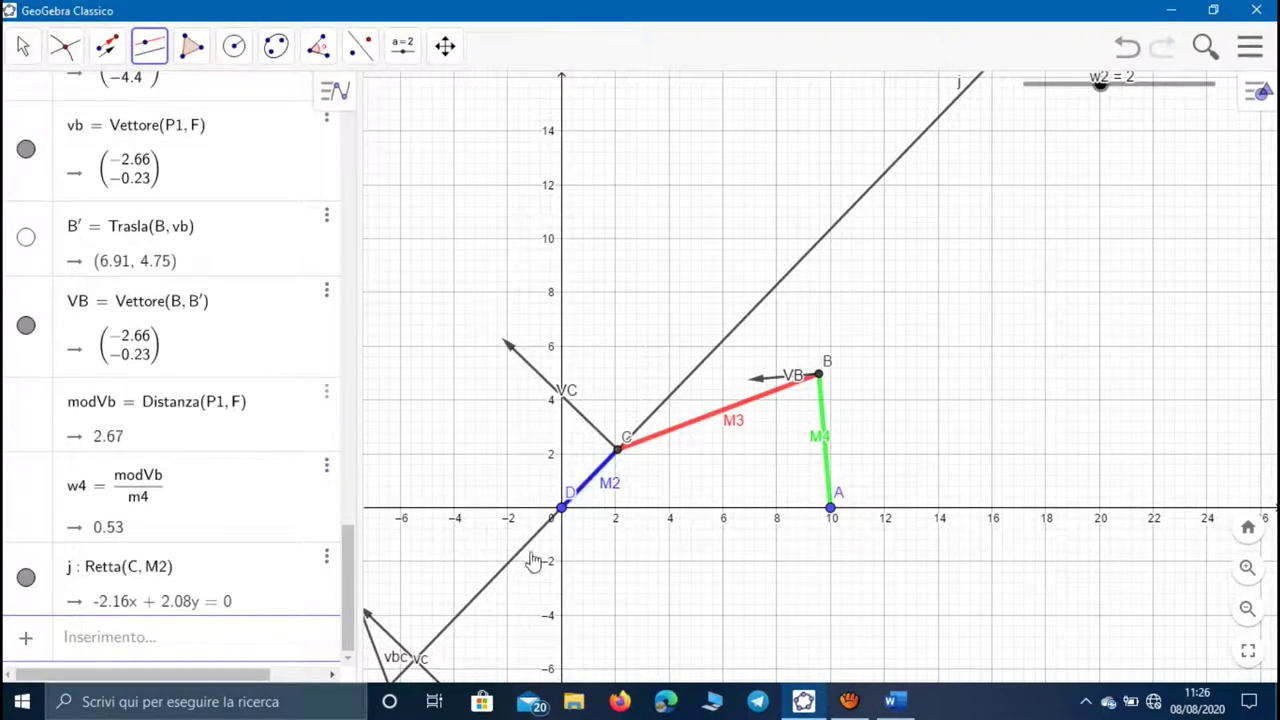
- Draw a line through B parallel to M4 and mark its intersection with the line through C
{"action": "left_click", "coordinate": [822, 415]}
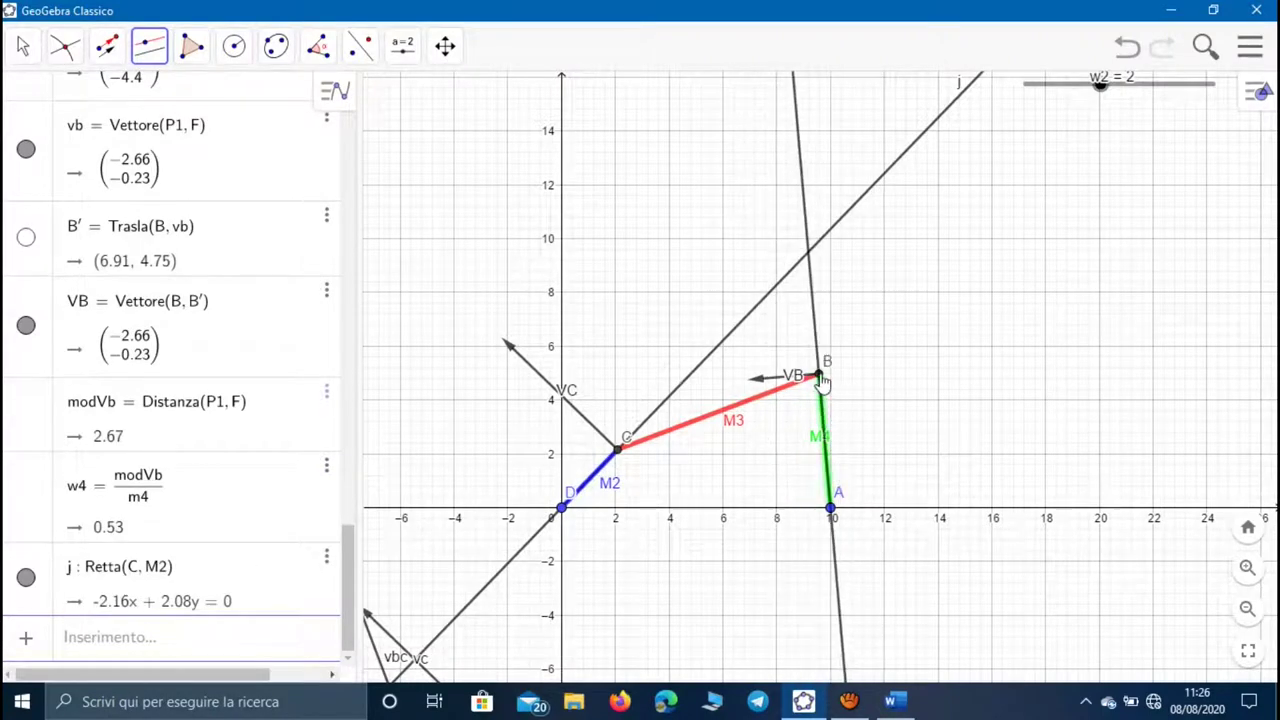
{"action": "left_click", "coordinate": [820, 375]}
{"action": "left_click", "coordinate": [66, 38]}
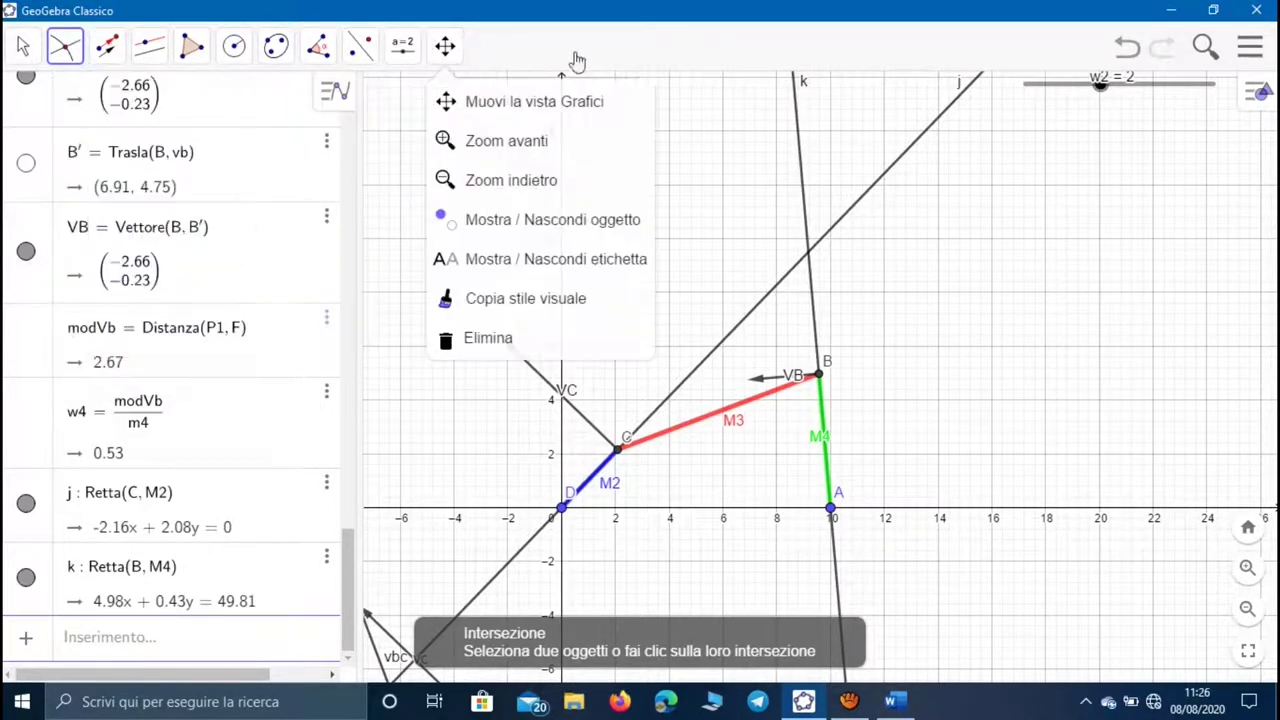
{"action": "left_click", "coordinate": [799, 118]}
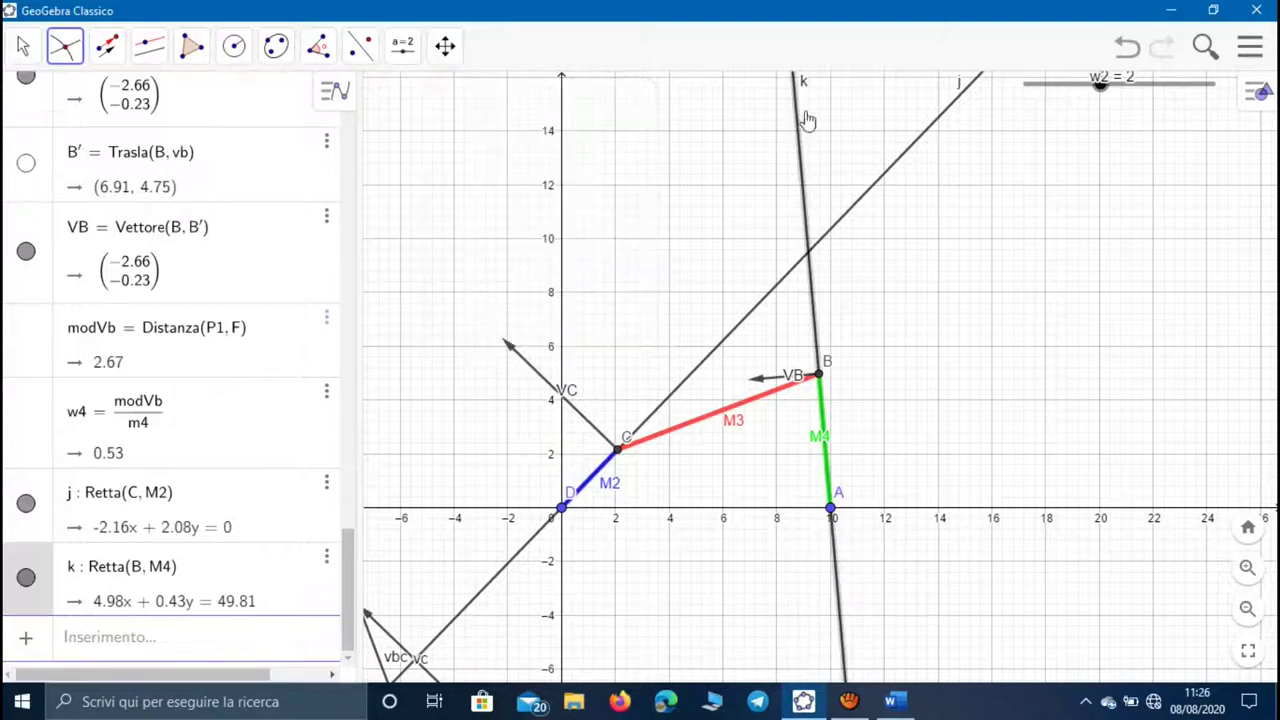
{"action": "left_click", "coordinate": [868, 192]}
- Hide the two construction lines k and j that extend M4 and M2
{"action": "left_click", "coordinate": [22, 46]}
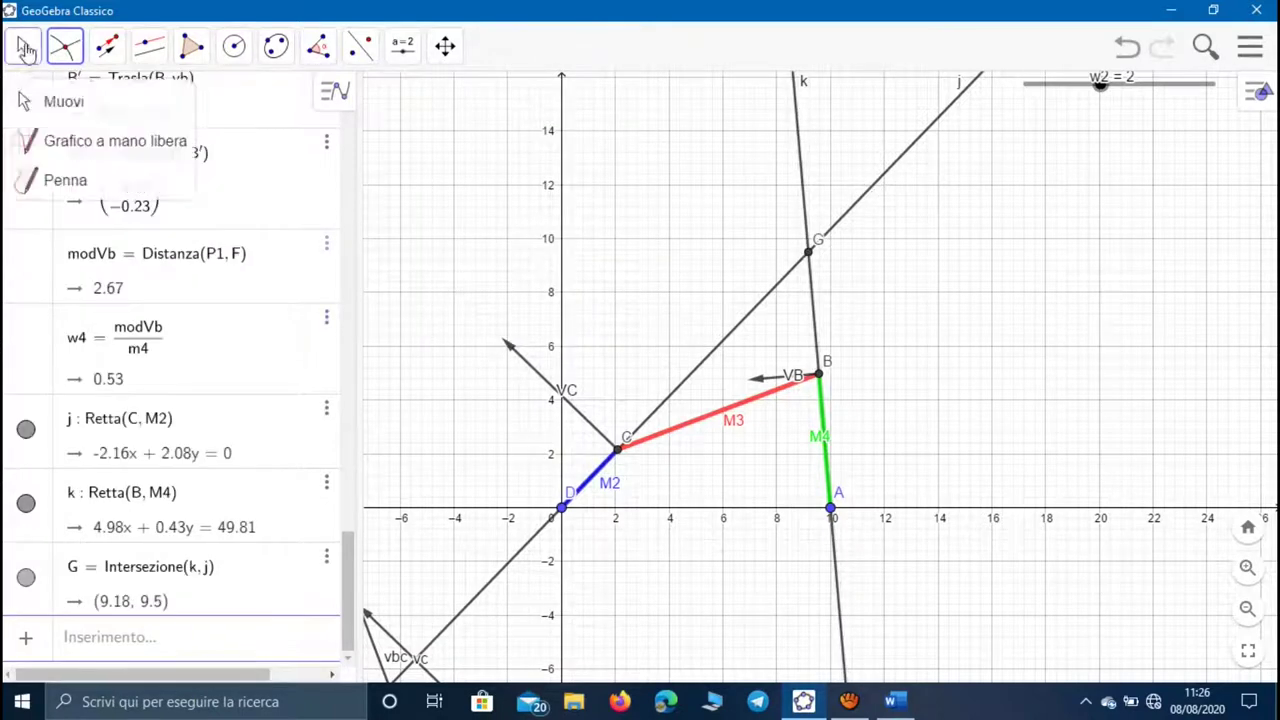
{"action": "left_click", "coordinate": [26, 503]}
{"action": "left_click", "coordinate": [26, 429]}
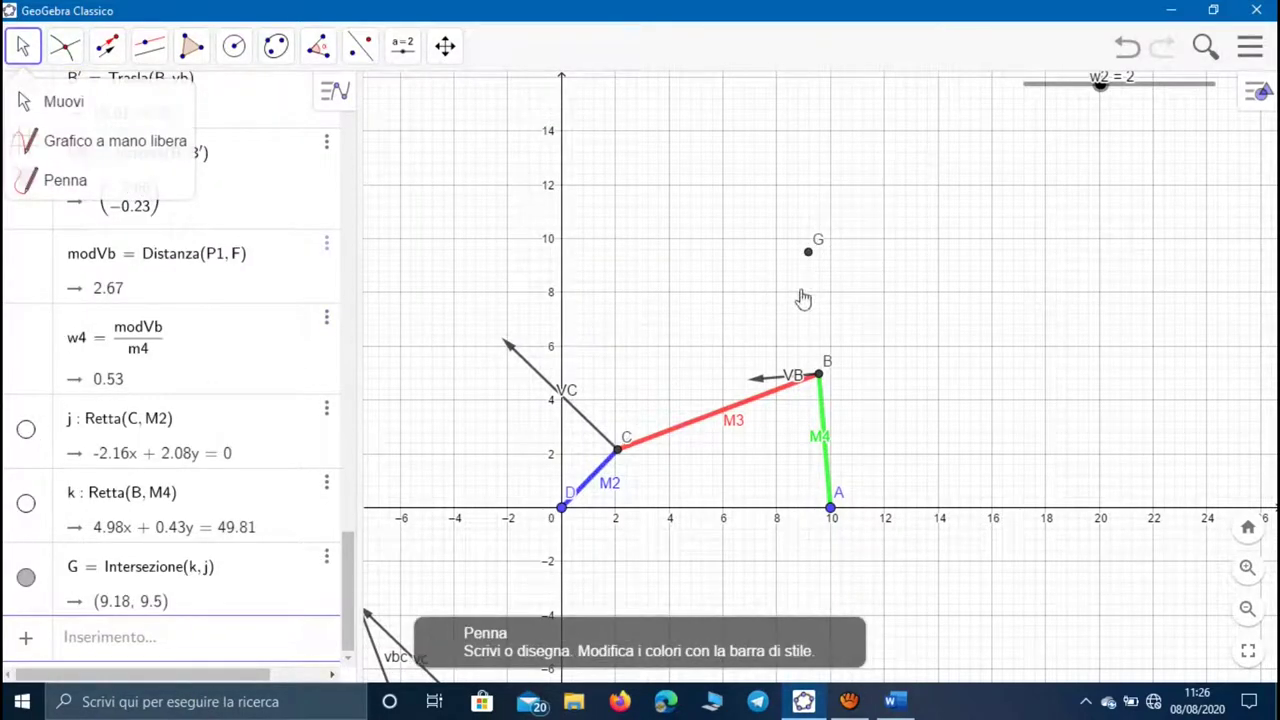
- Rename the intersection point of the two hidden lines as P3
{"action": "right_click", "coordinate": [808, 252]}
{"action": "left_click", "coordinate": [847, 381]}
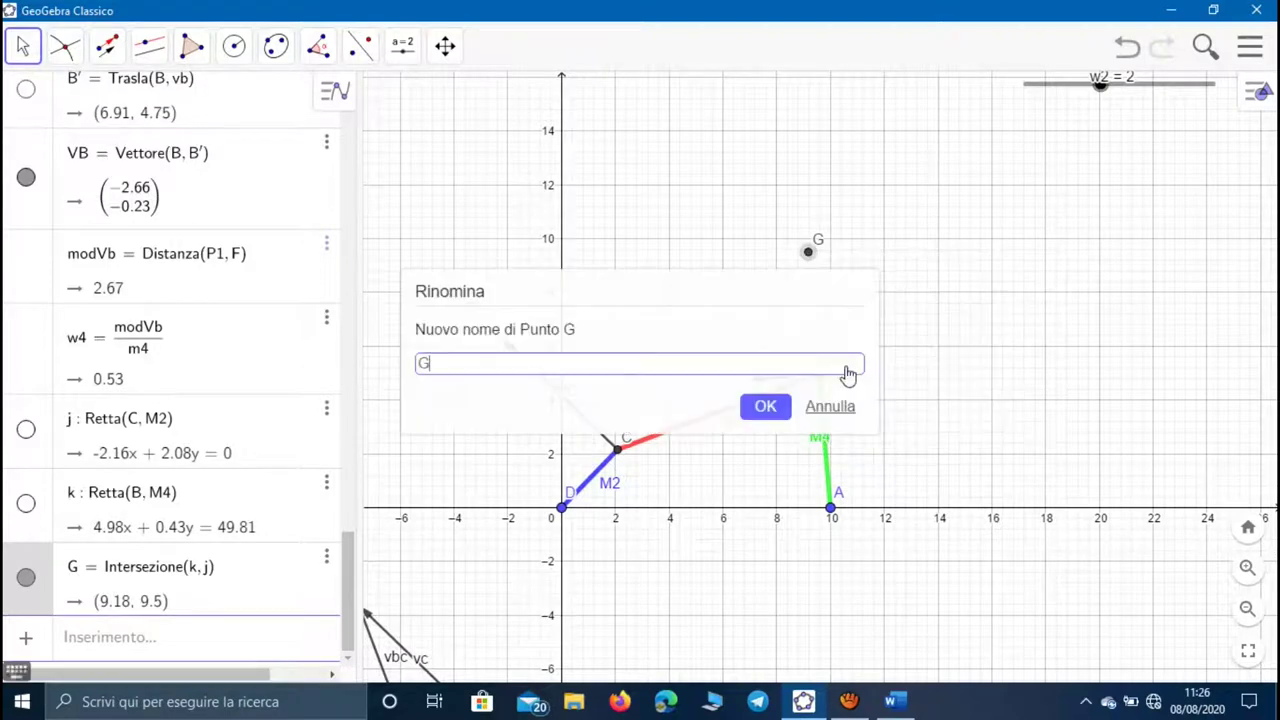
{"action": "key", "text": "BackSpace"}
{"action": "type", "text": "P"}
{"action": "type", "text": "3"}
{"action": "key", "text": "Return"}
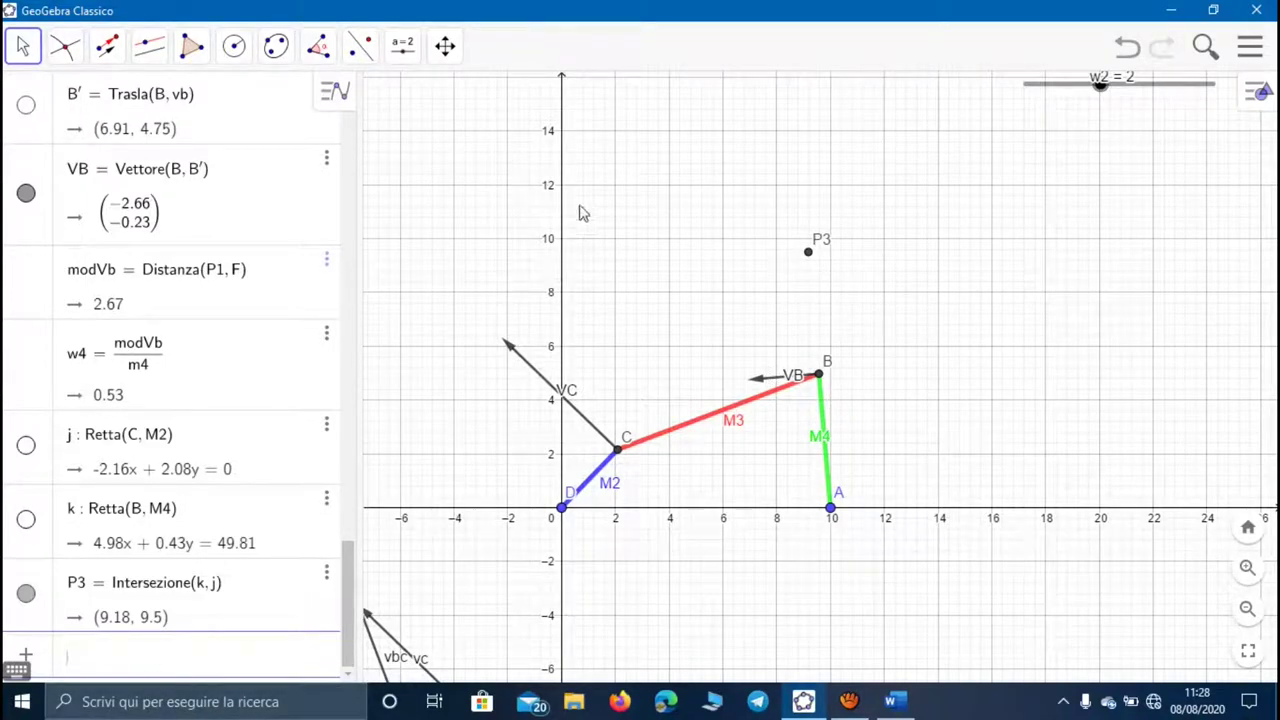
- Define the angular velocity w3 as modVc divided by Distanza(C, P3)
{"action": "type", "text": "w3 = mod"}
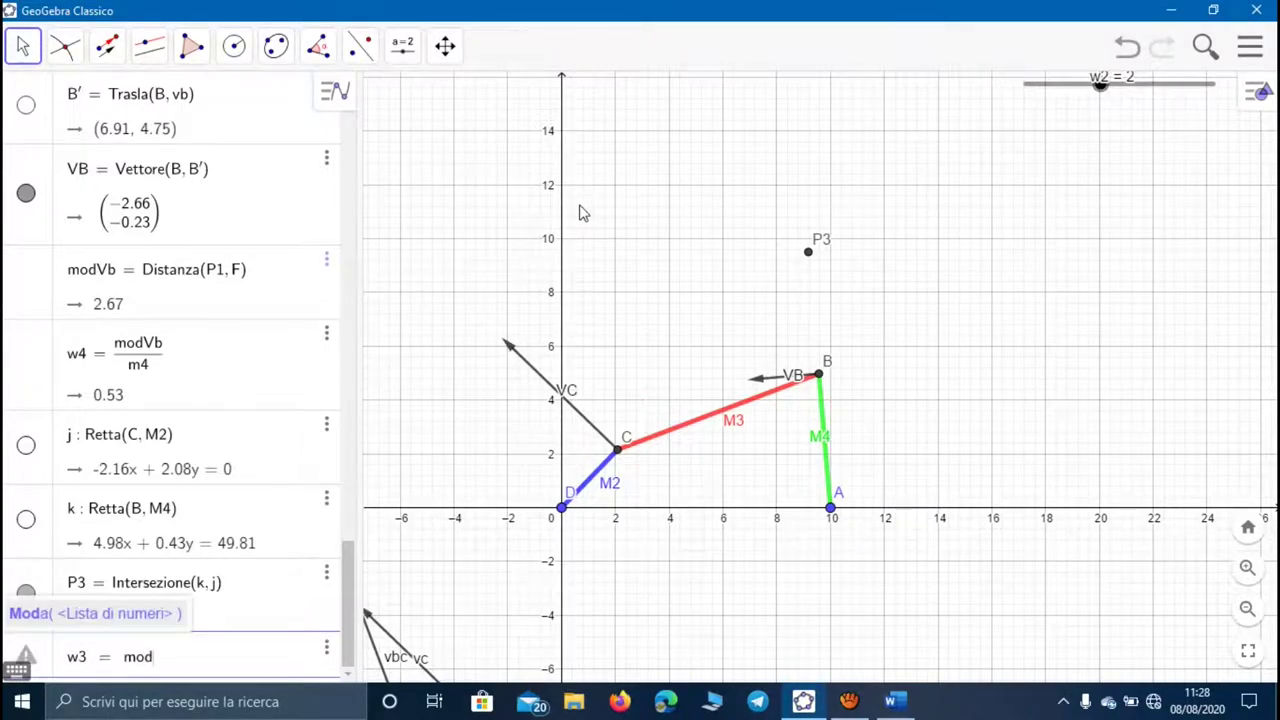
{"action": "type", "text": "Vc"}
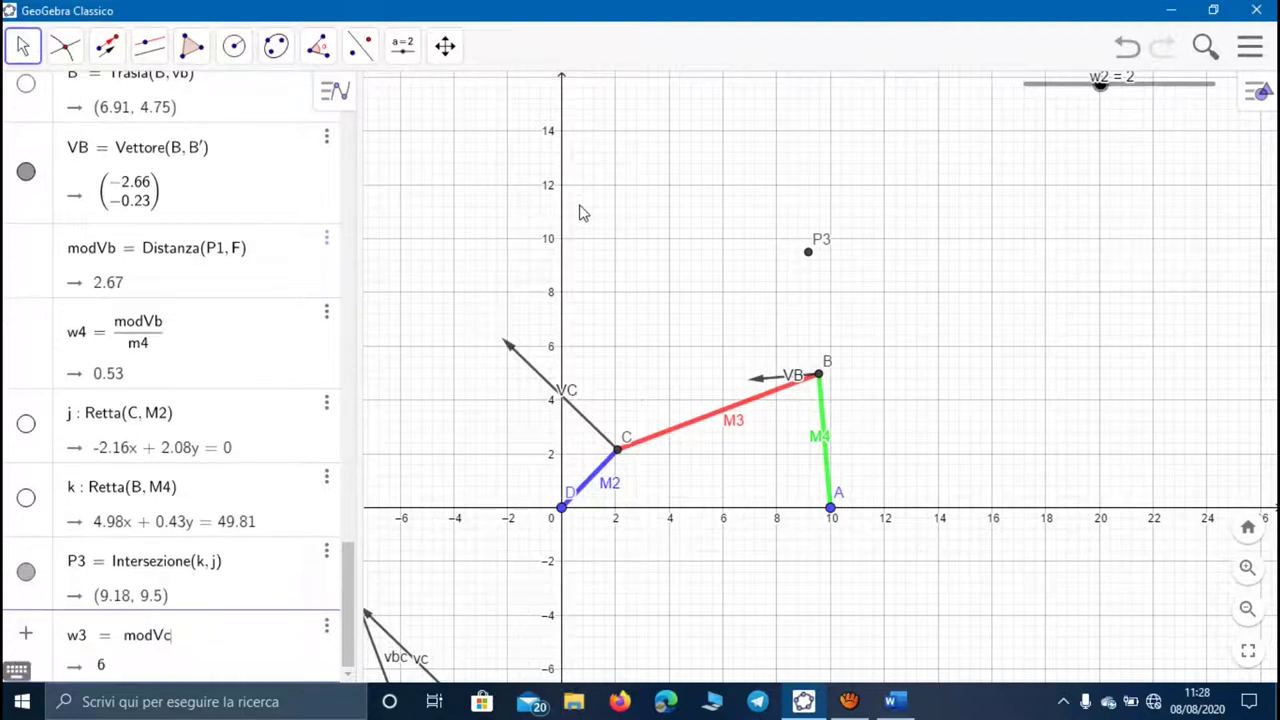
{"action": "type", "text": "/distanza("}
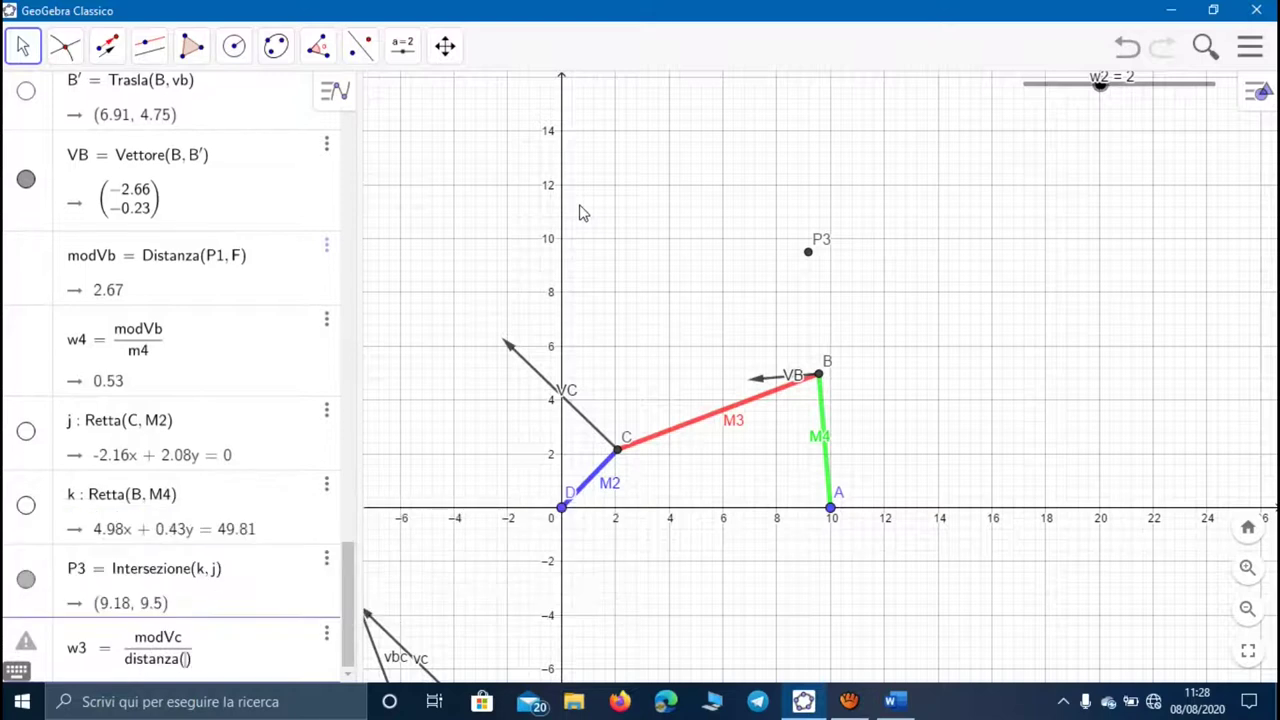
{"action": "type", "text": "C,P3"}
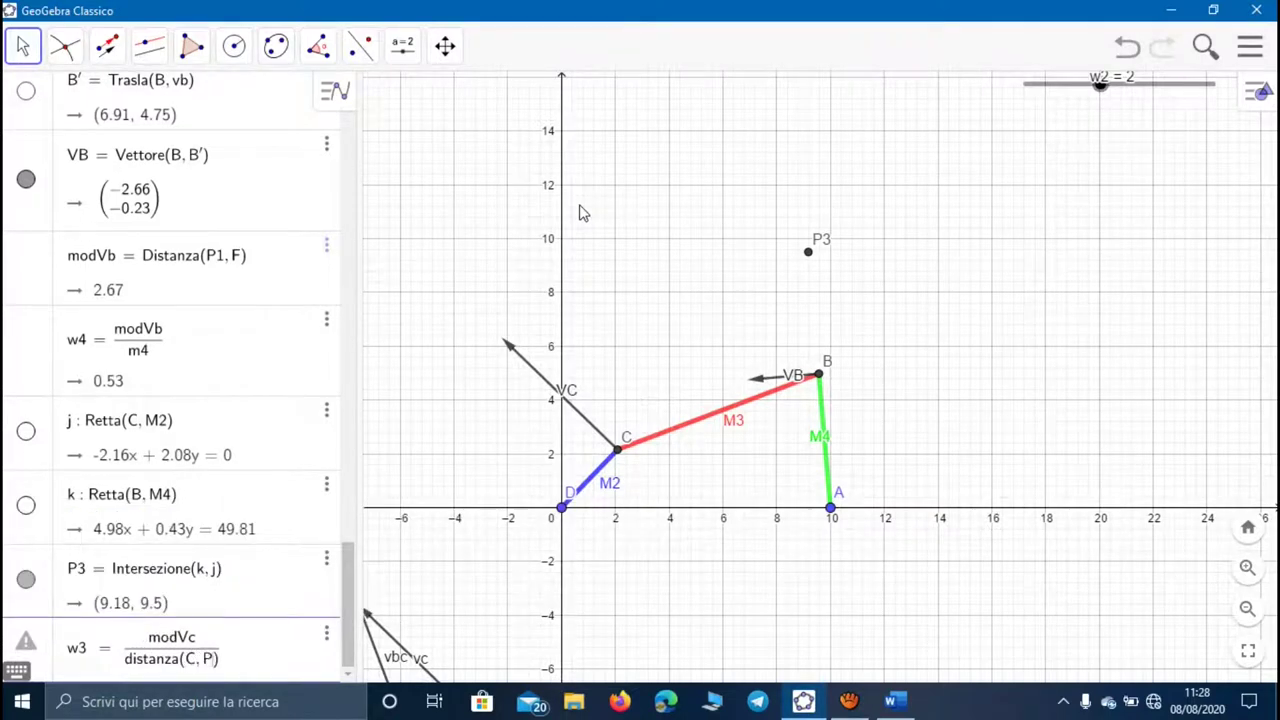
{"action": "key", "text": "Return"}
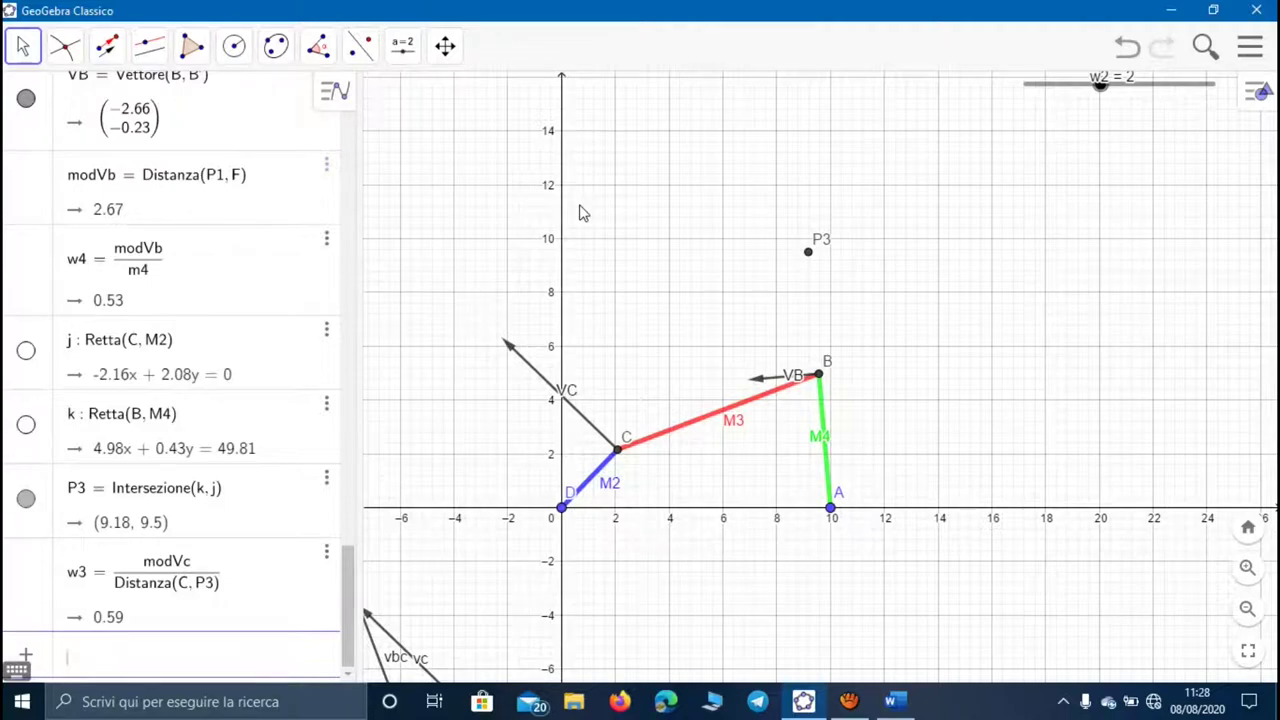
- Define modVb2 as w3 multiplied by Distanza(B, P3) to check point B's speed
{"action": "type", "text": "mod"}
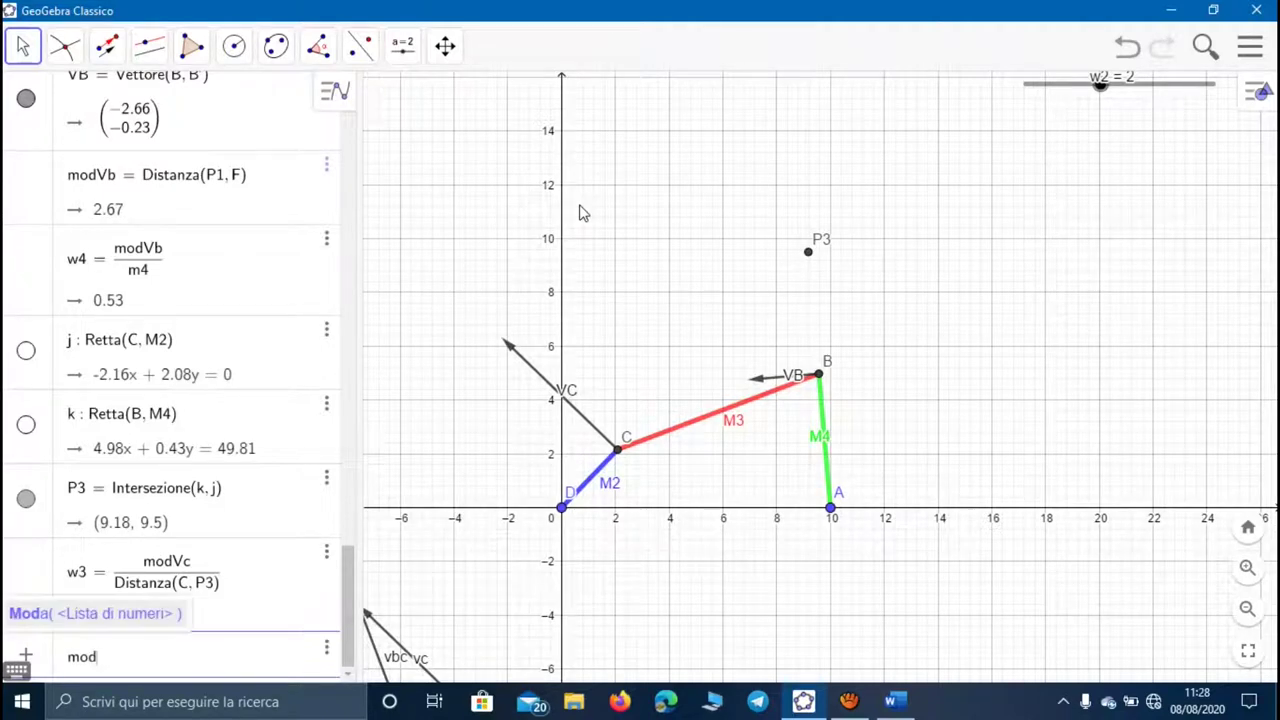
{"action": "type", "text": "Vb"}
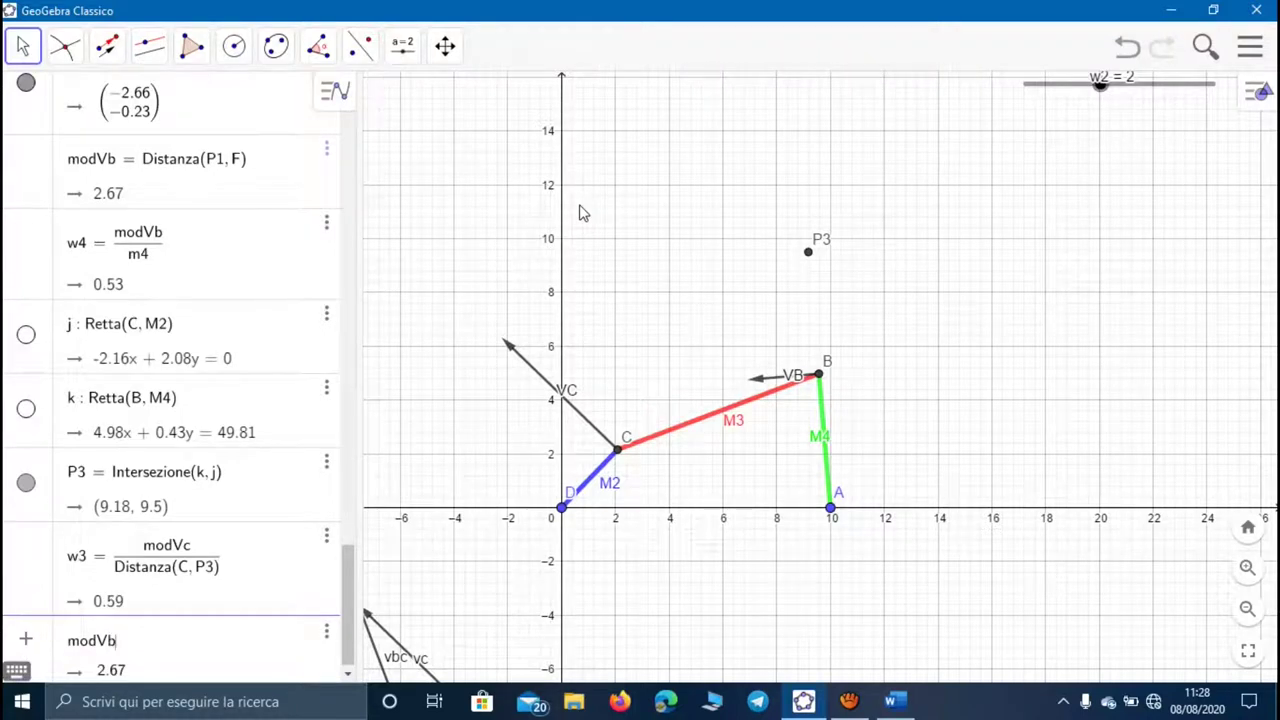
{"action": "type", "text": "2= w3 ·*distana"}
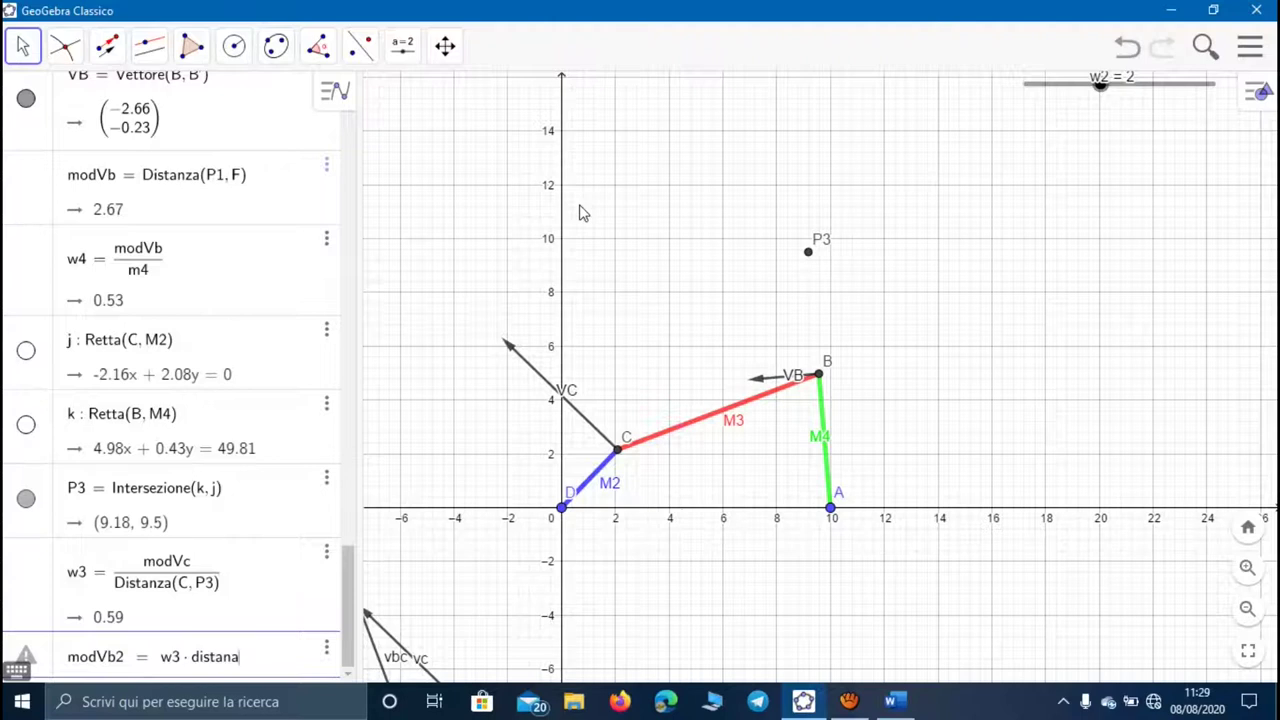
{"action": "key", "text": "BackSpace"}
{"action": "type", "text": "za("}
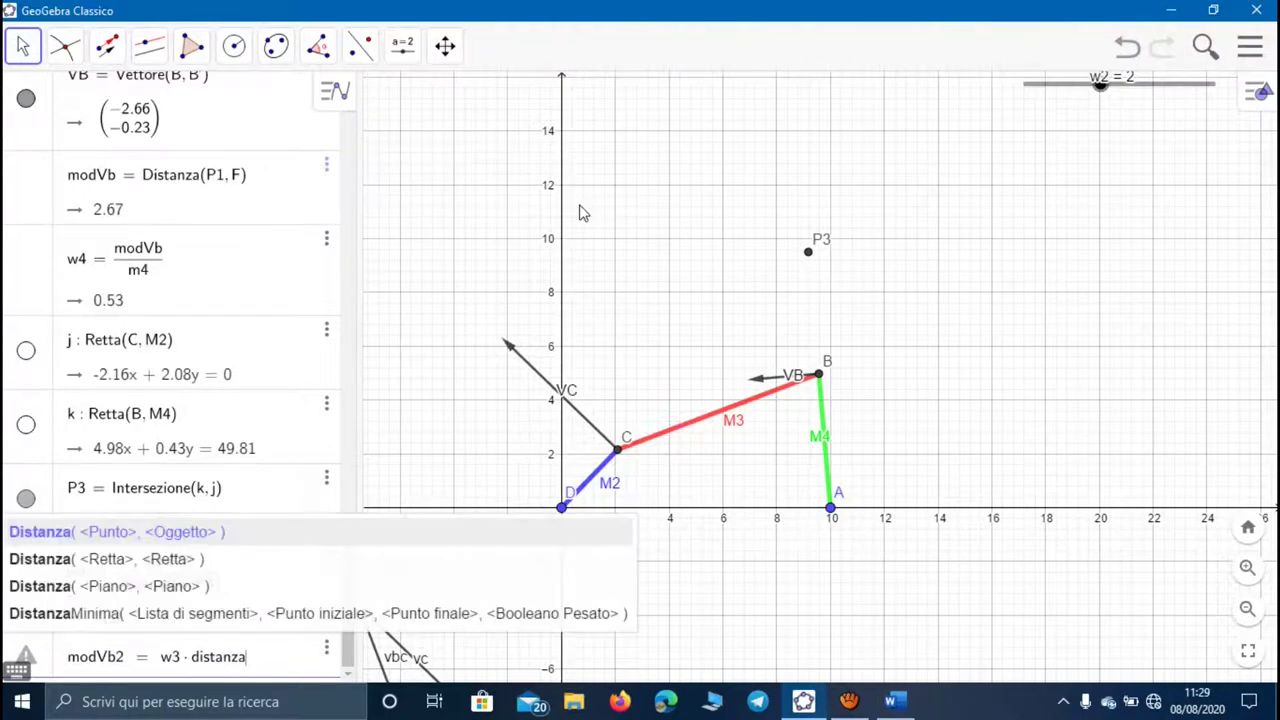
{"action": "type", "text": "B, P"}
{"action": "type", "text": "3"}
{"action": "key", "text": "Return"}
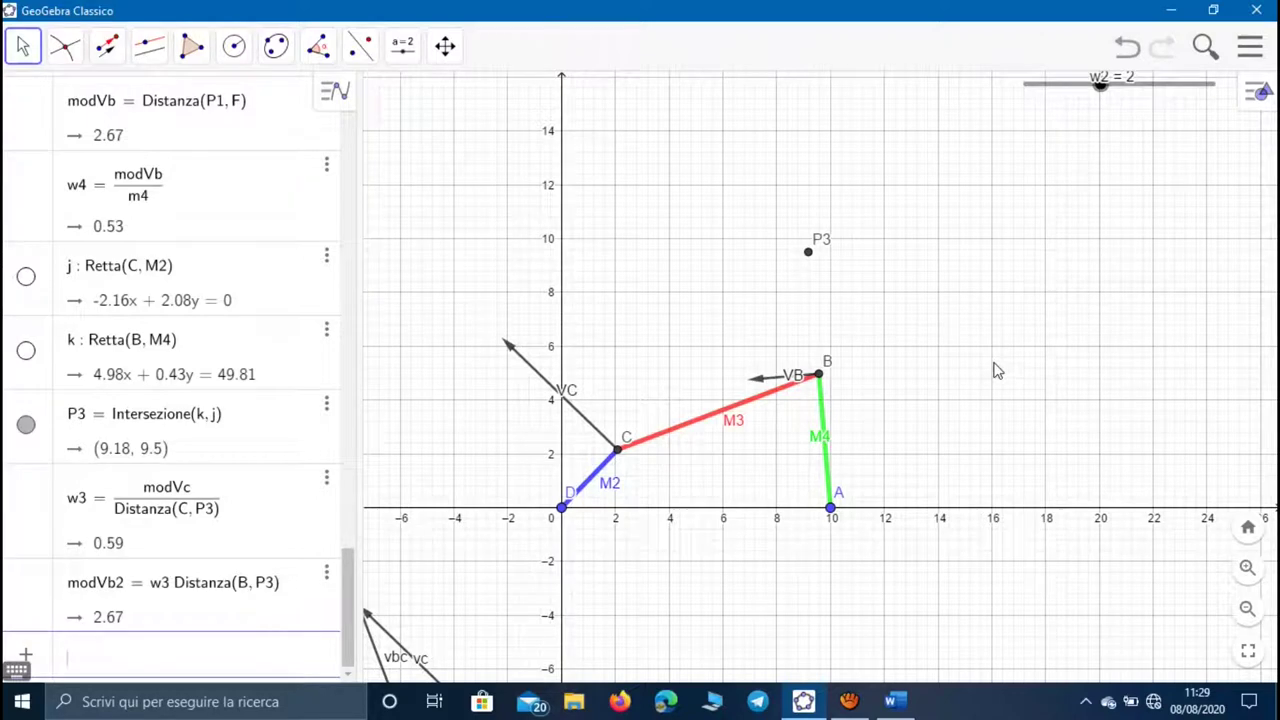
- Switch to the Word document and examine the normal and tangential acceleration formulas
{"action": "key", "text": "alt+Tab"}
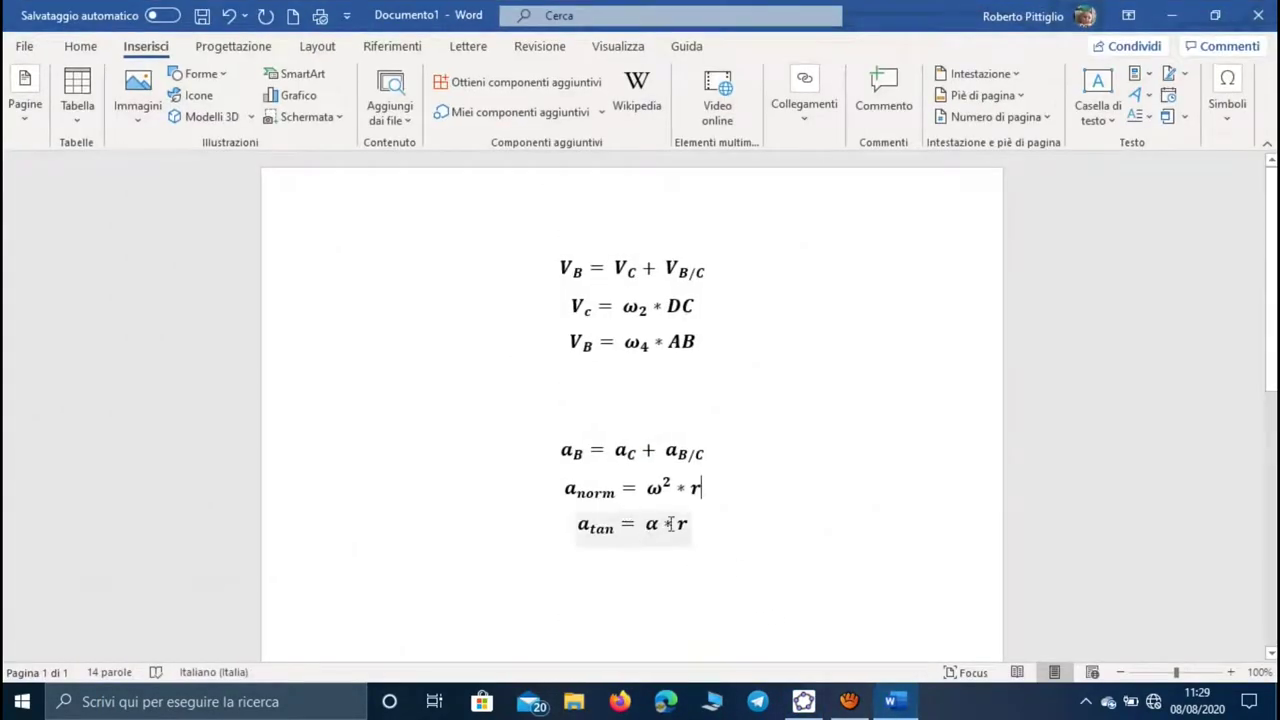
{"action": "left_click_drag", "start_coordinate": [700, 524], "coordinate": [564, 490]}
{"action": "left_click", "coordinate": [729, 524]}
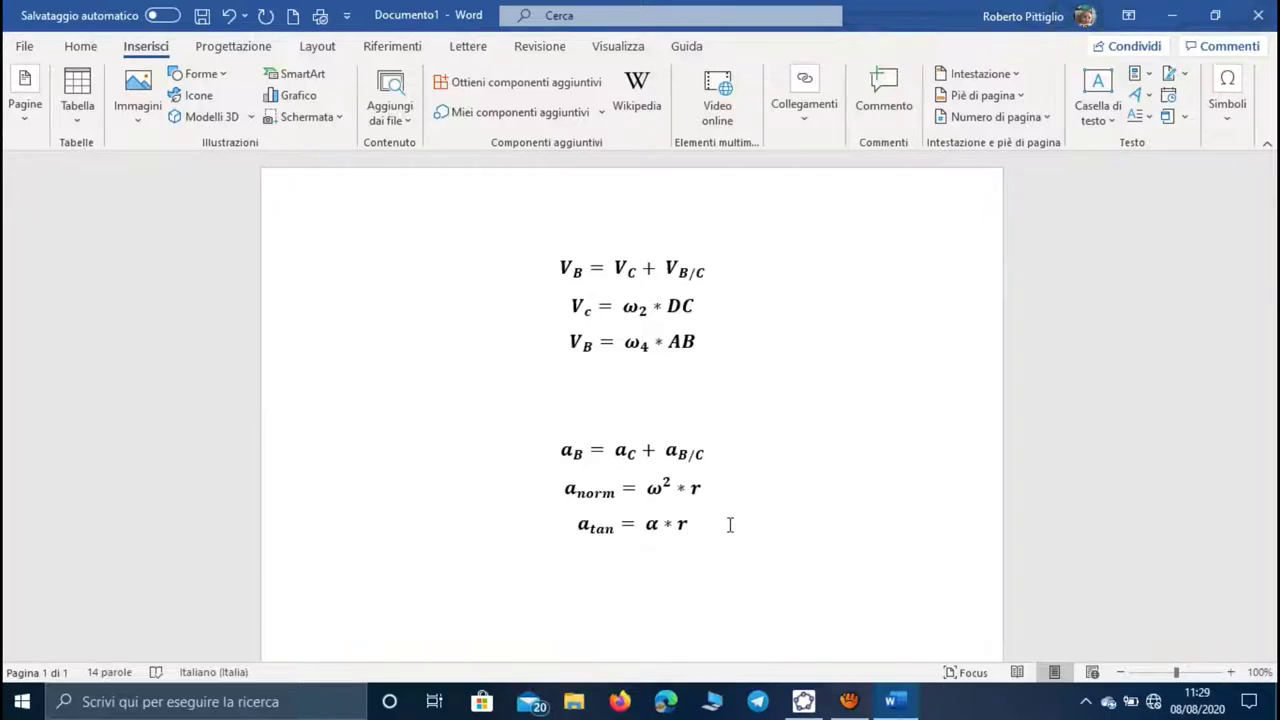
- Switch back to GeoGebra and define modaC as w2 squared multiplied by m2
{"action": "left_click", "coordinate": [803, 701]}
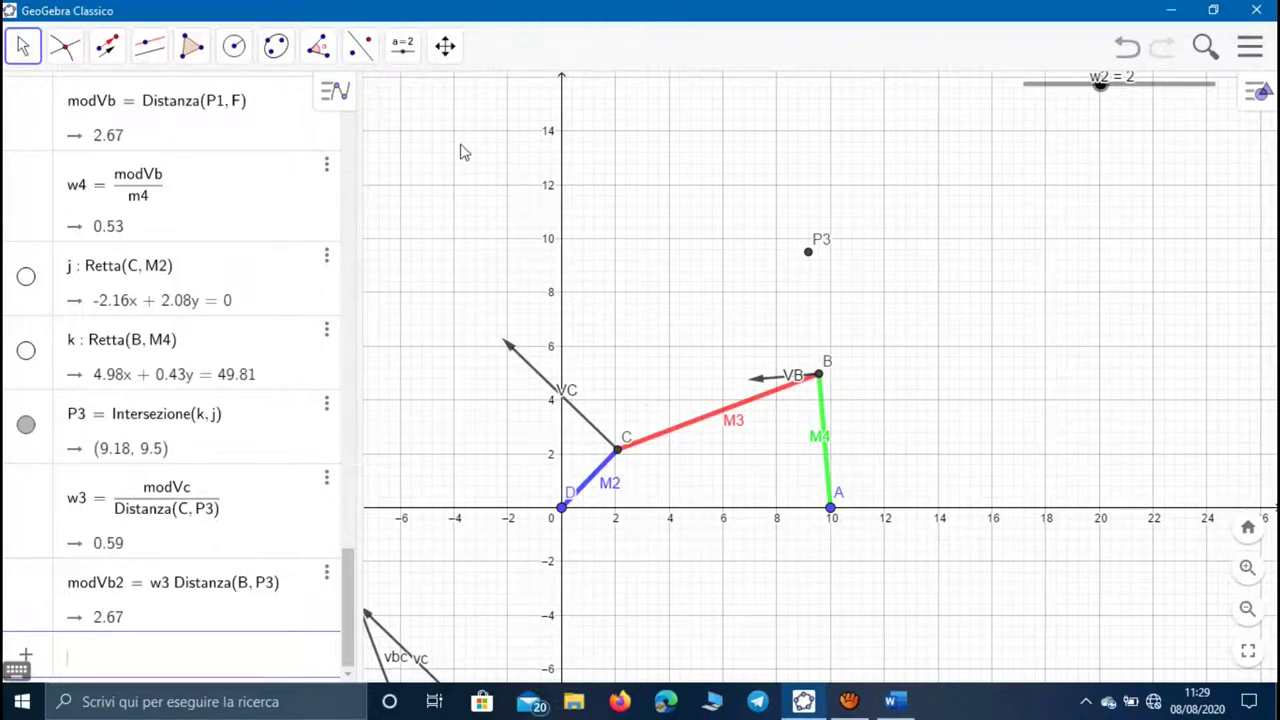
{"action": "type", "text": "mod"}
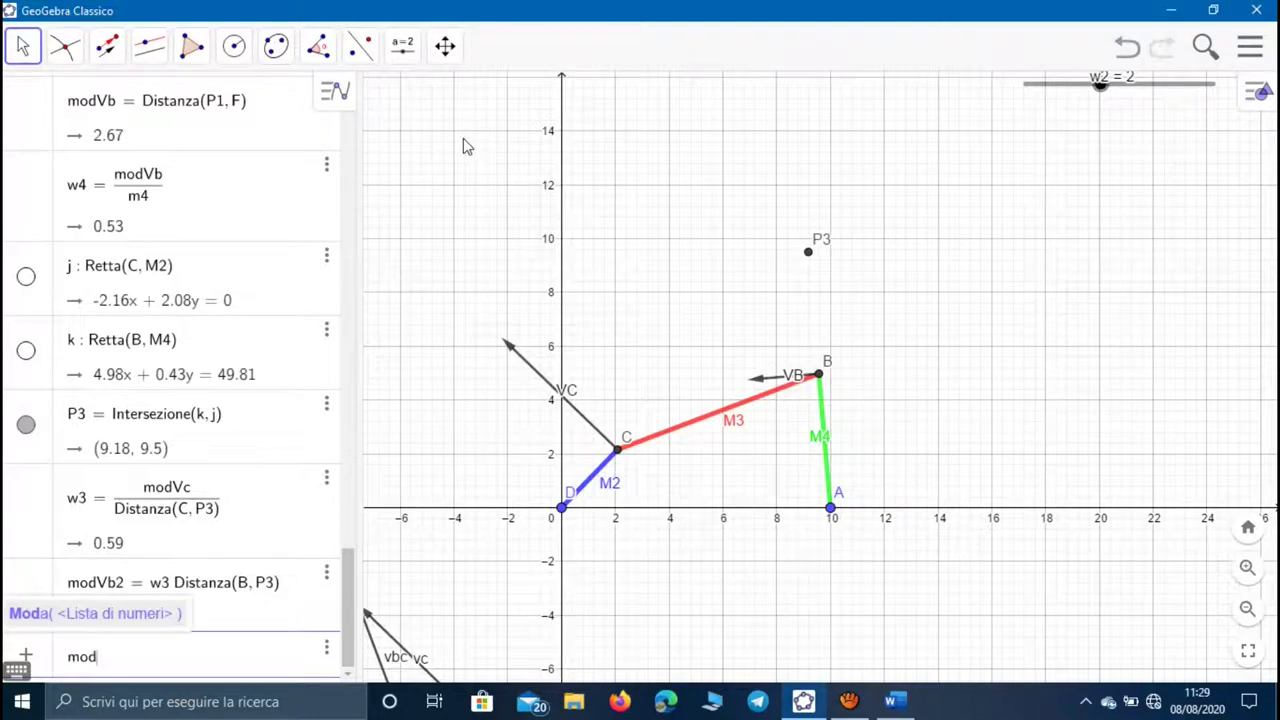
{"action": "type", "text": "aC"}
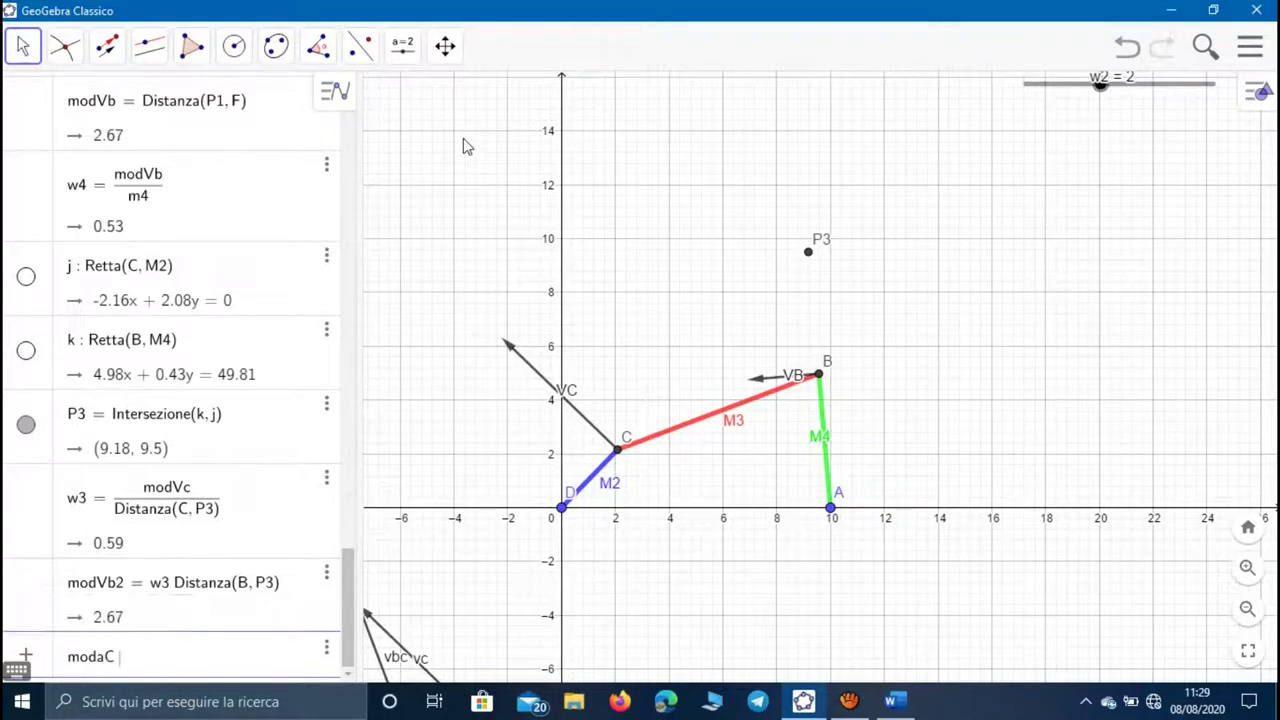
{"action": "type", "text": "=(w"}
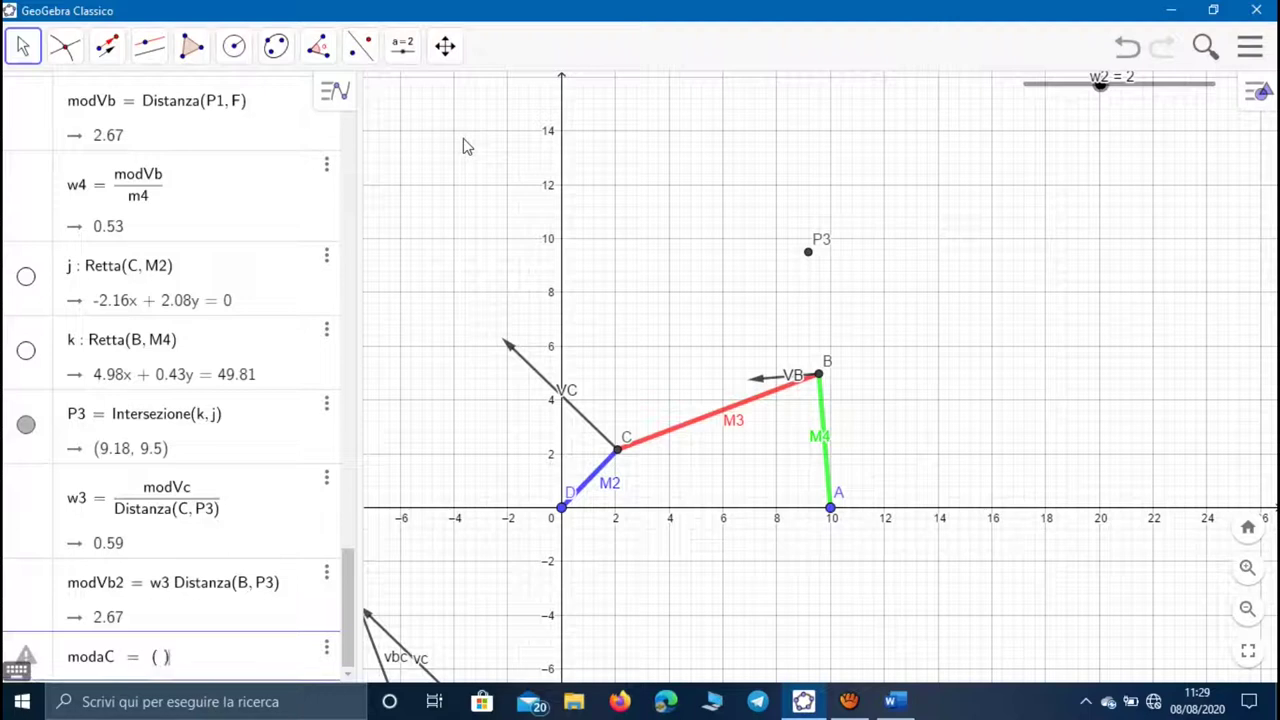
{"action": "type", "text": "2"}
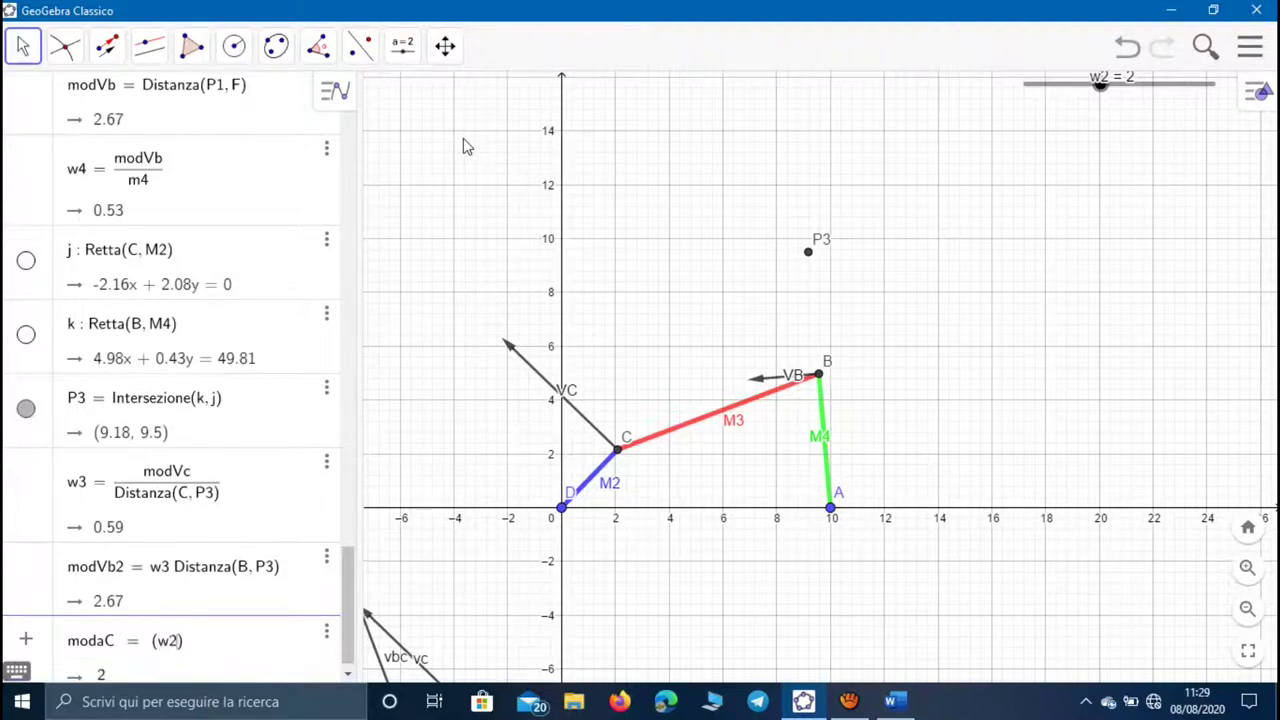
{"action": "type", "text": "^2*"}
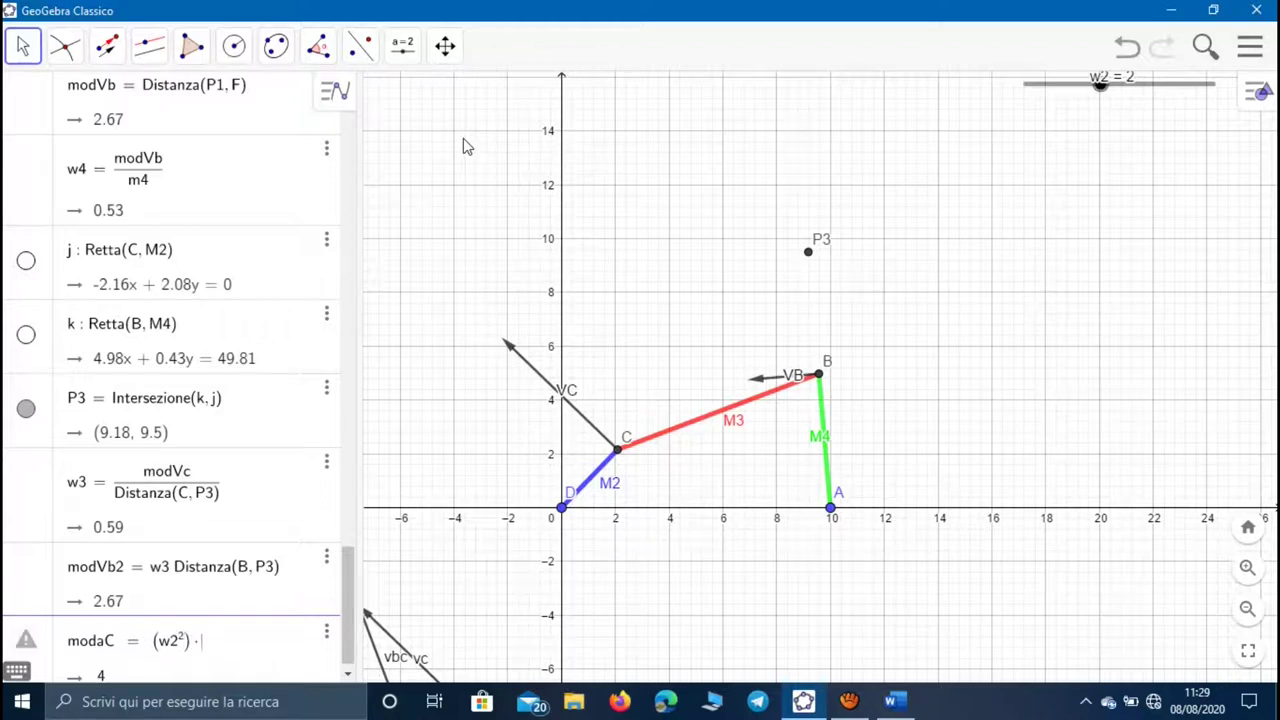
{"action": "type", "text": "m2"}
{"action": "key", "text": "Return"}
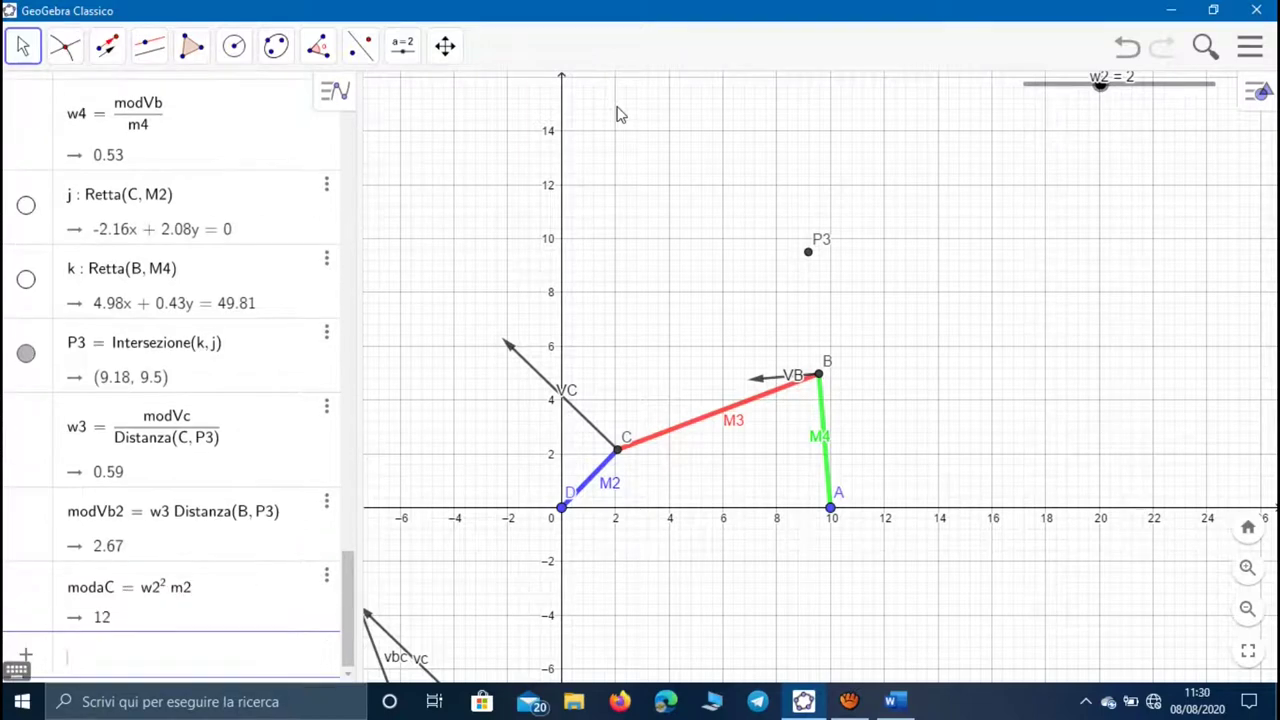
- Draw a circle centred on C with radius modaC and move the velocity polygon's point P1 clear of the circle
{"action": "left_click_drag", "start_coordinate": [629, 491], "coordinate": [700, 429]}
{"action": "left_click_drag", "start_coordinate": [549, 655], "coordinate": [449, 665]}
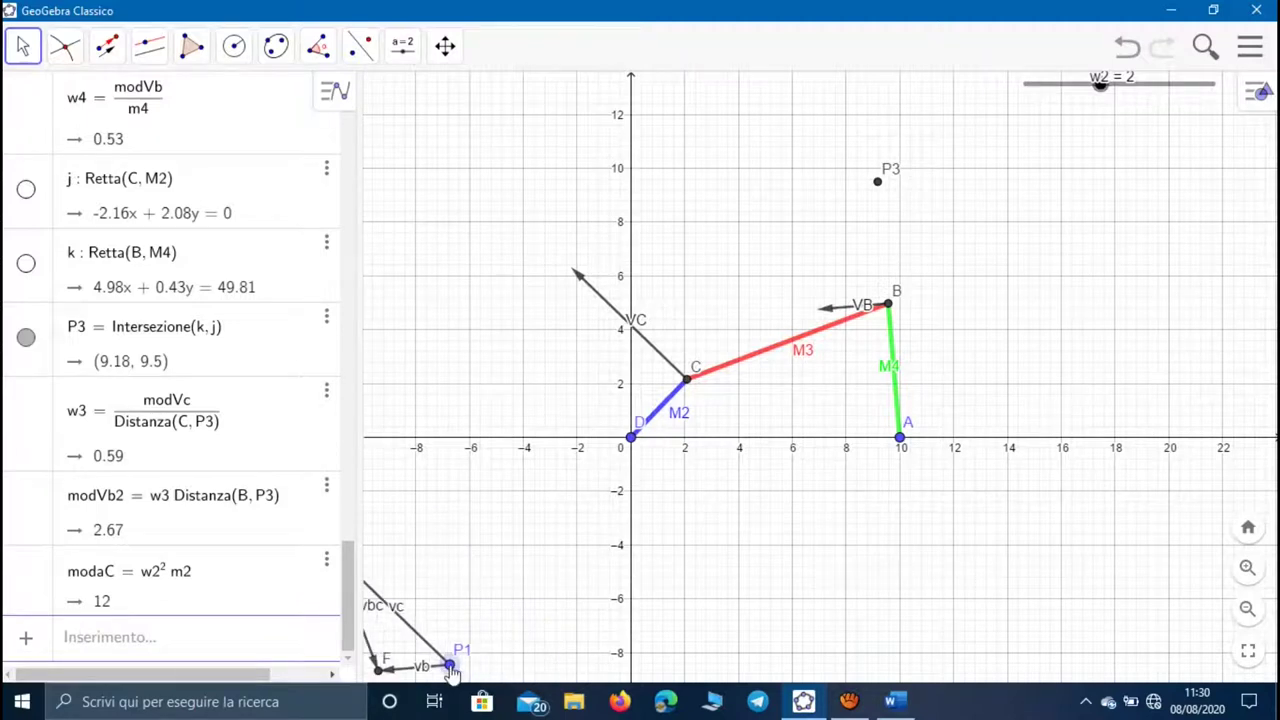
{"action": "left_click", "coordinate": [234, 46]}
{"action": "scroll", "coordinate": [658, 348], "scroll_direction": "up", "scroll_amount": 5}
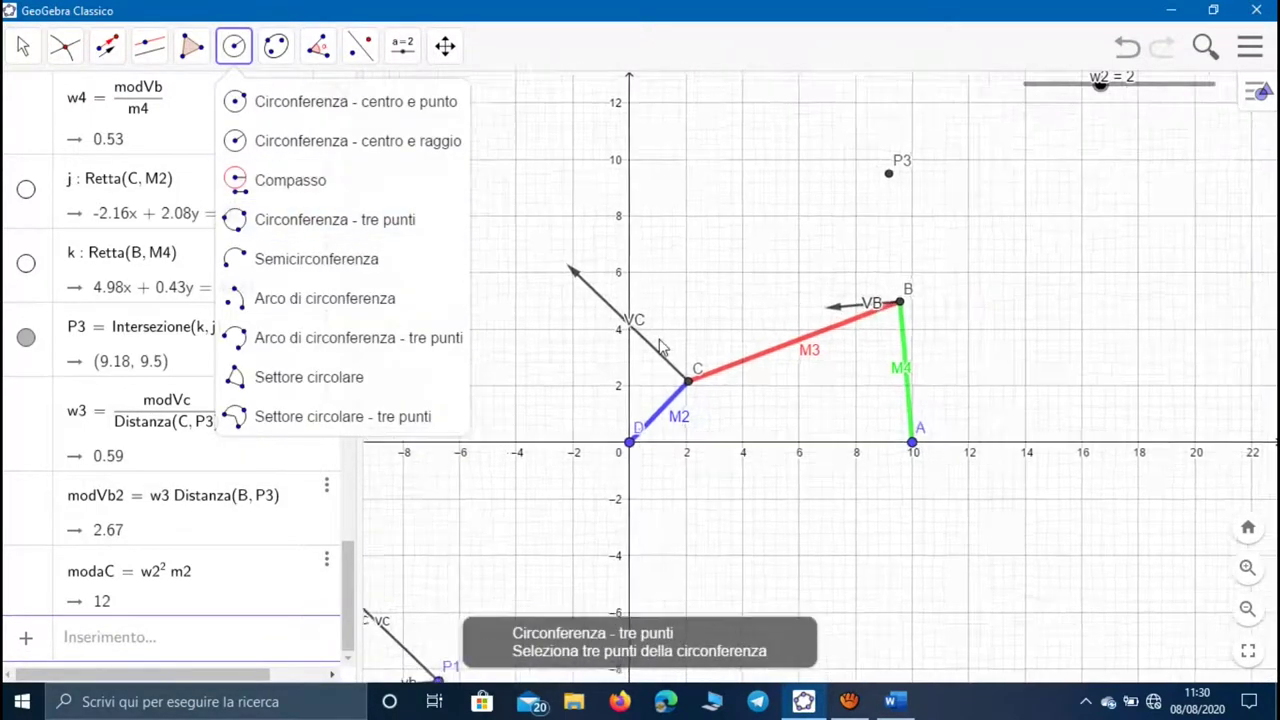
{"action": "left_click", "coordinate": [703, 402]}
{"action": "type", "text": "modaC"}
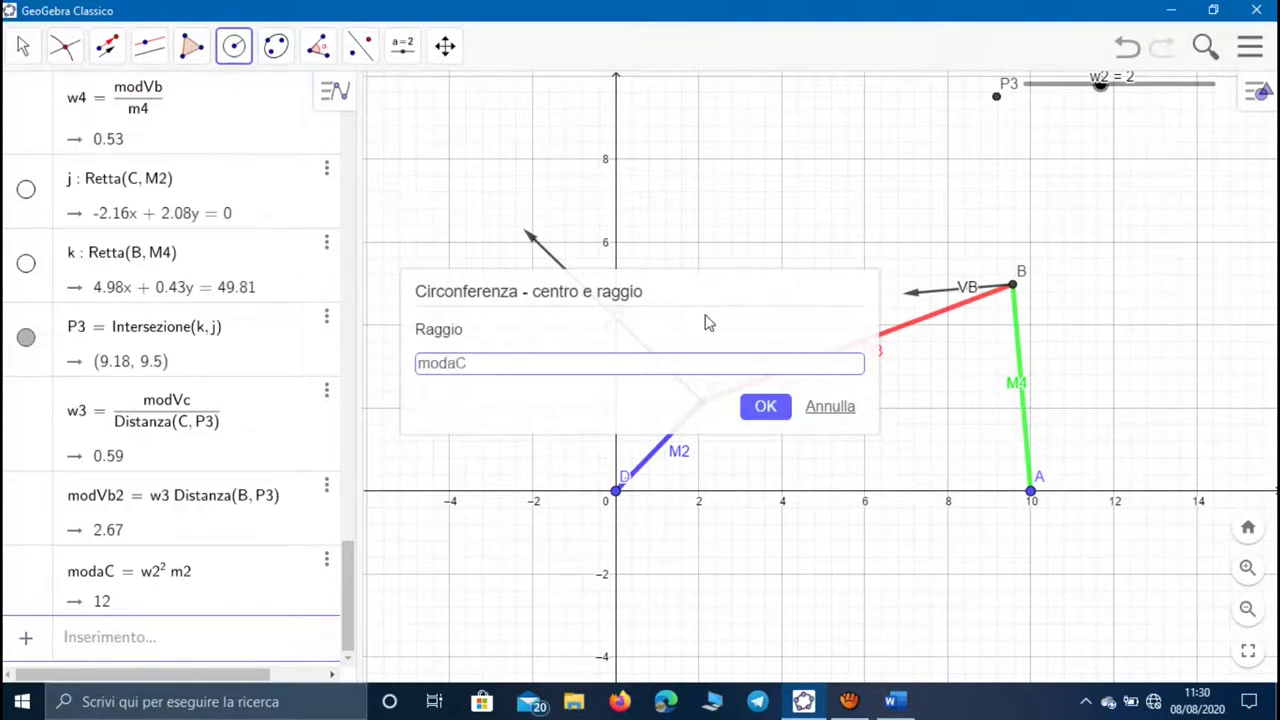
{"action": "key", "text": "Return"}
{"action": "scroll", "coordinate": [705, 322], "scroll_direction": "down", "scroll_amount": 5}
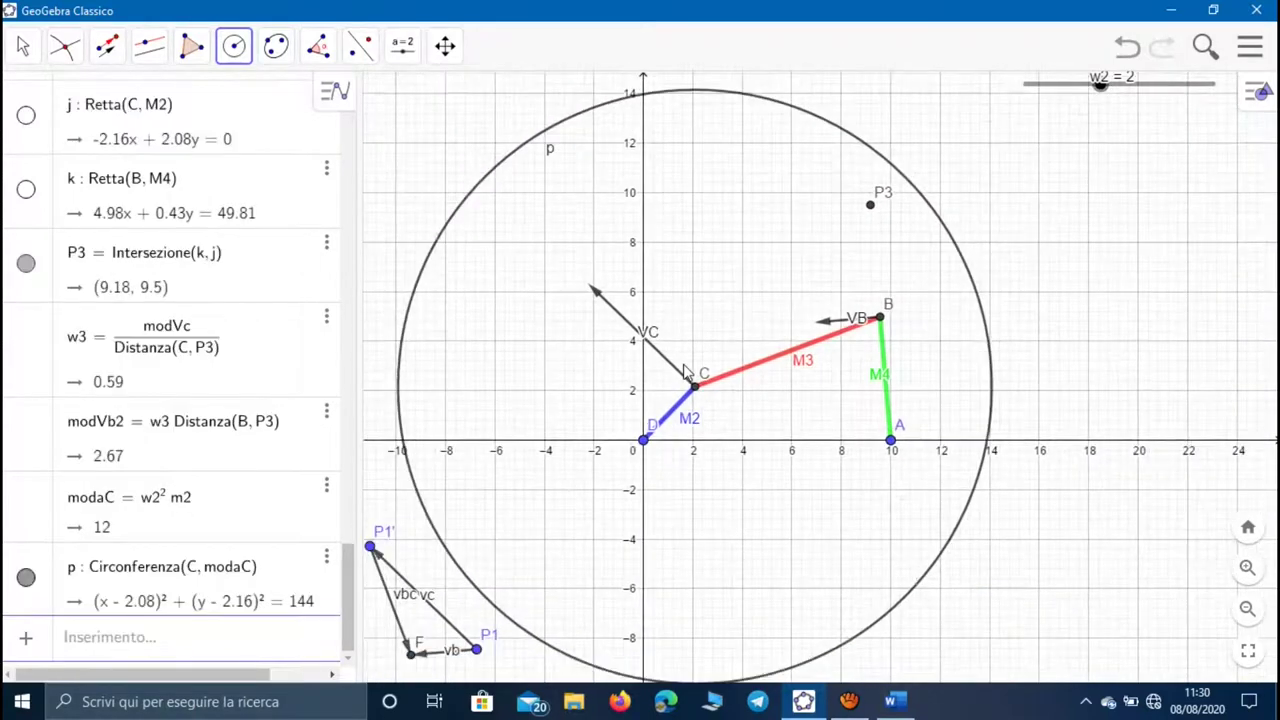
{"action": "left_click", "coordinate": [22, 46]}
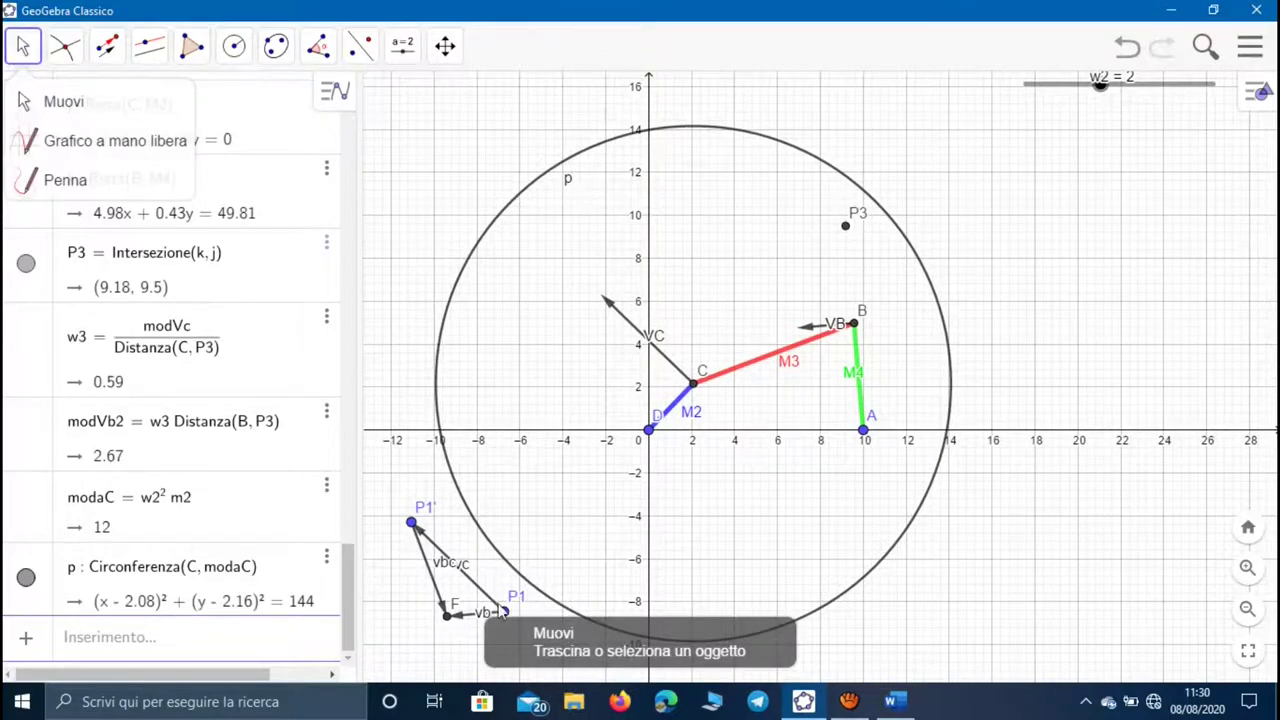
{"action": "left_click_drag", "start_coordinate": [503, 613], "coordinate": [455, 637]}
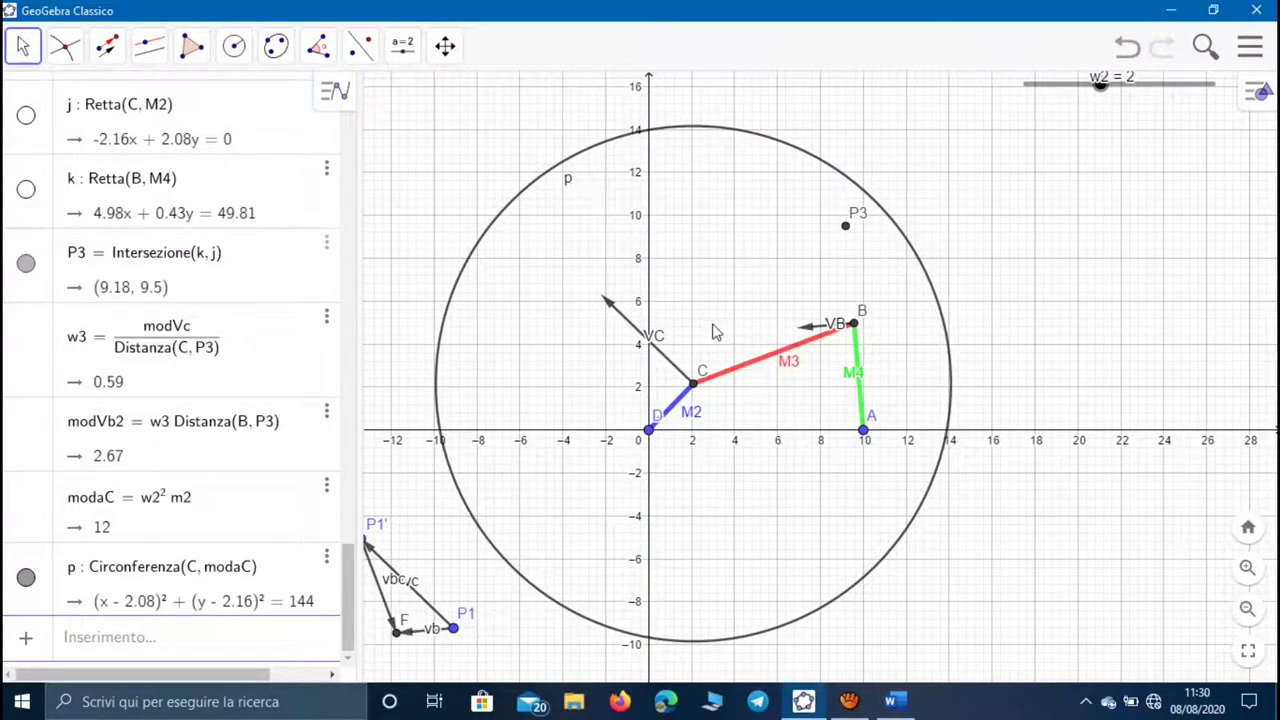
- Construct a line through point C parallel to link M2
{"action": "left_click", "coordinate": [147, 50]}
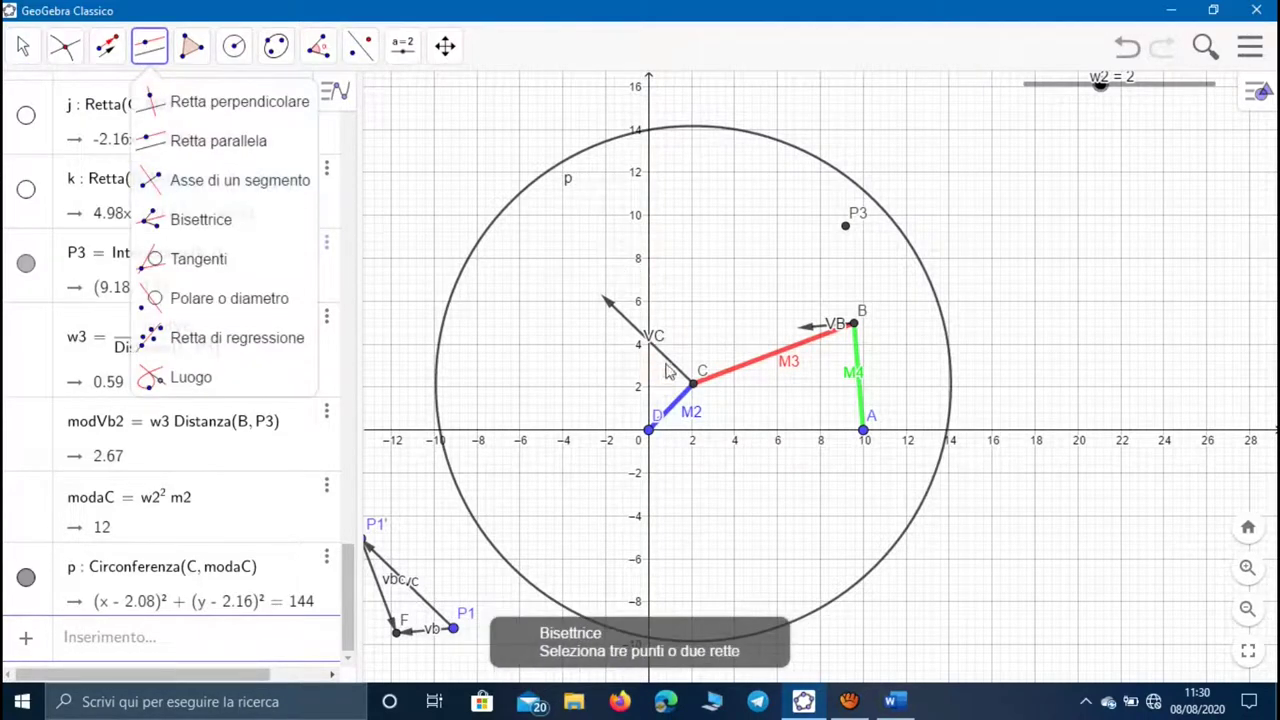
{"action": "left_click", "coordinate": [650, 430]}
{"action": "left_click", "coordinate": [677, 416]}
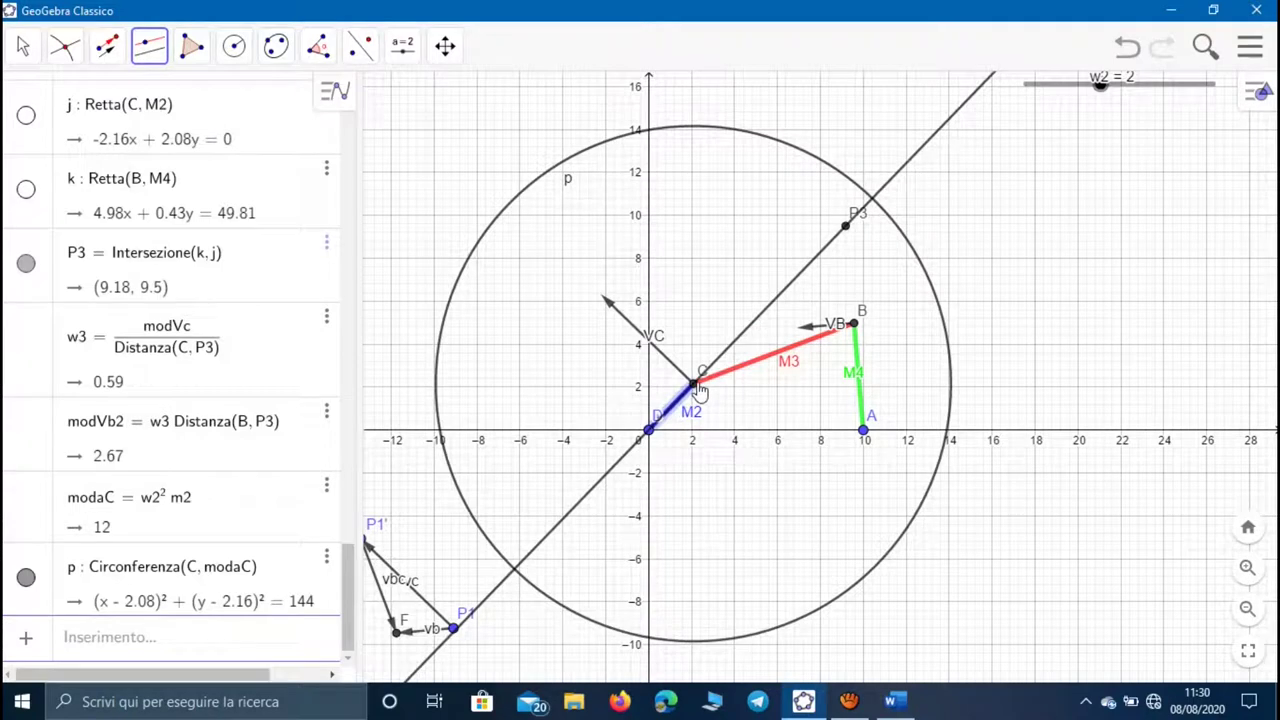
{"action": "left_click", "coordinate": [699, 389]}
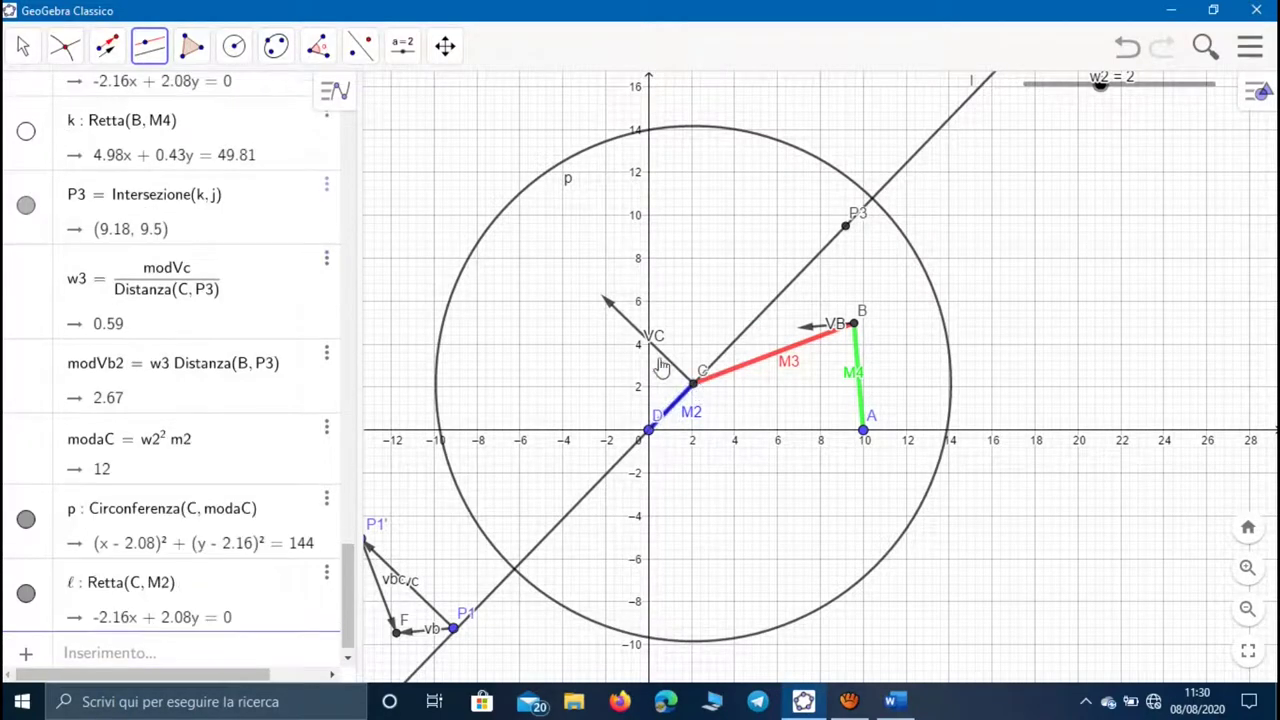
- Intersect circle p with line l, restrict the intersection to index 1, and hide both the line and the circle
{"action": "left_click", "coordinate": [64, 46]}
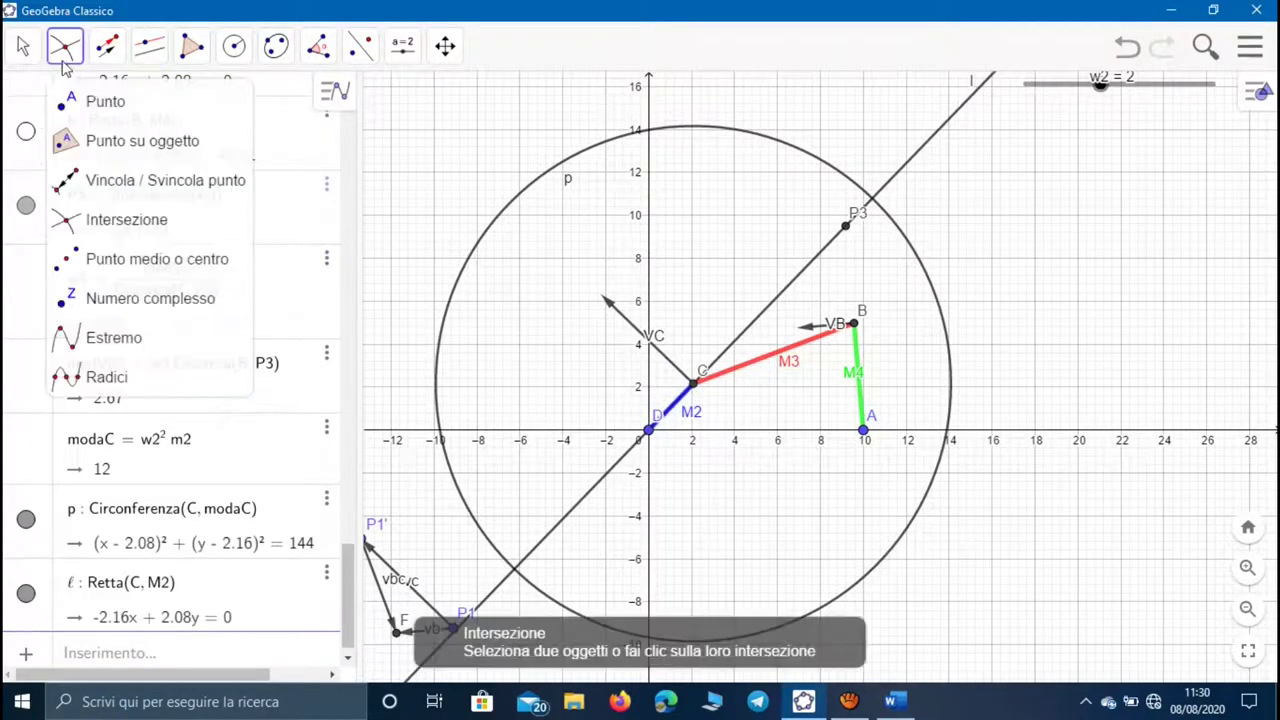
{"action": "left_click", "coordinate": [490, 214]}
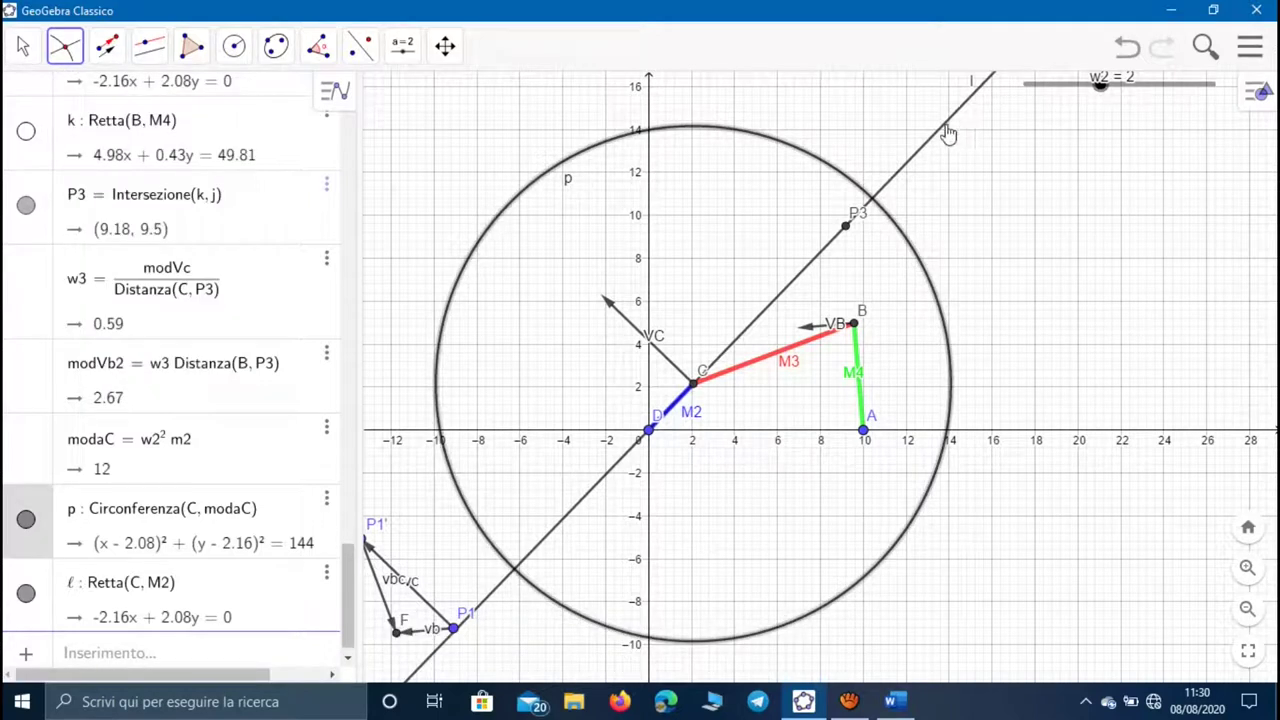
{"action": "left_click", "coordinate": [946, 127]}
{"action": "left_click", "coordinate": [28, 46]}
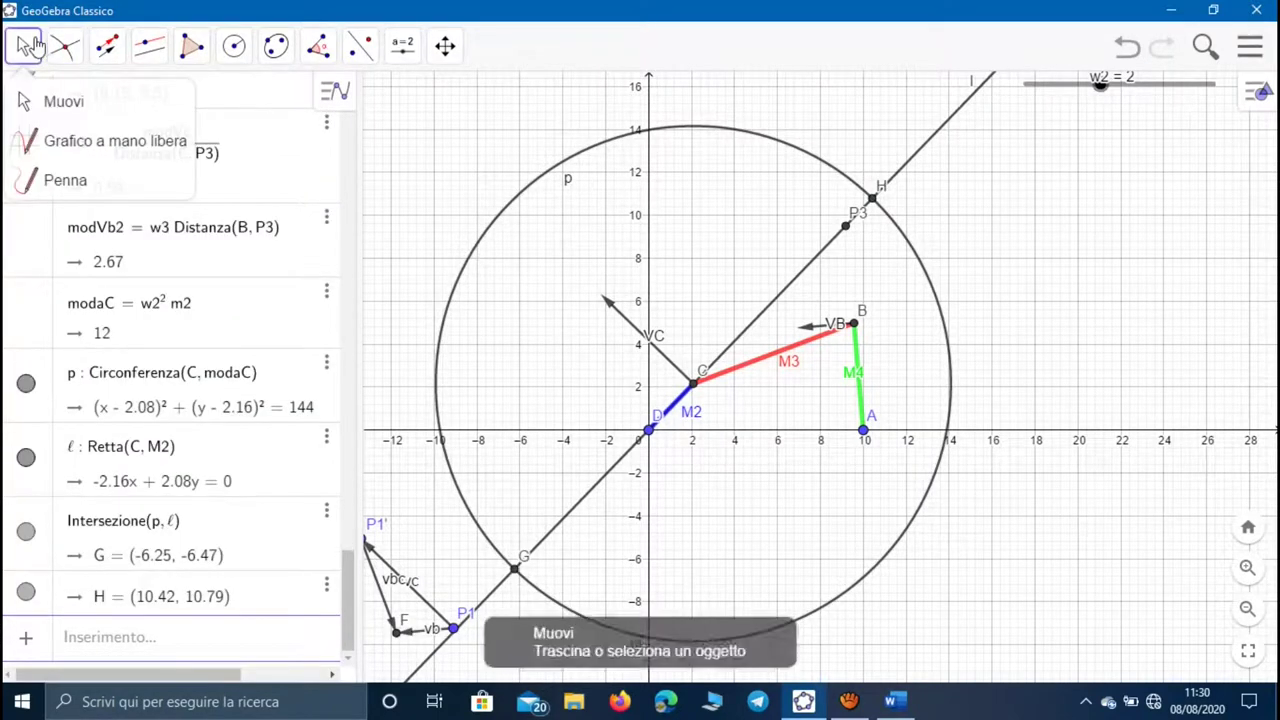
{"action": "left_click", "coordinate": [165, 522]}
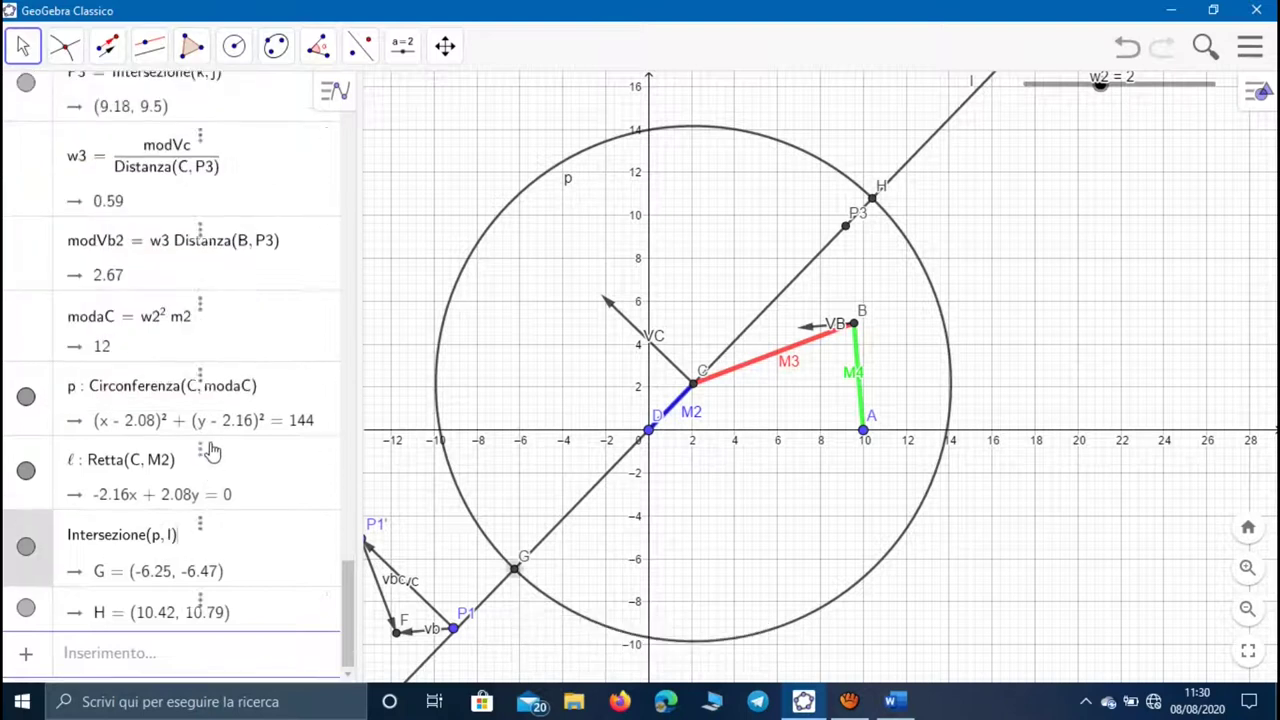
{"action": "type", "text": ",1"}
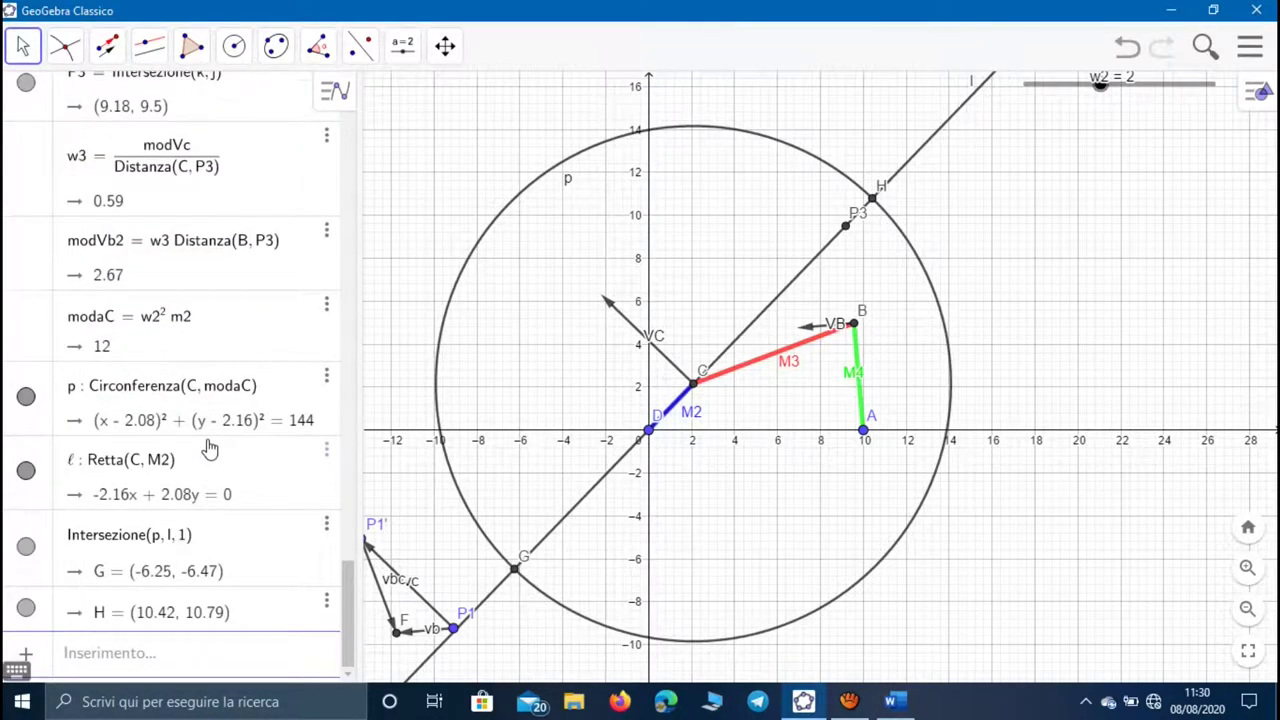
{"action": "key", "text": "Return"}
{"action": "left_click", "coordinate": [26, 504]}
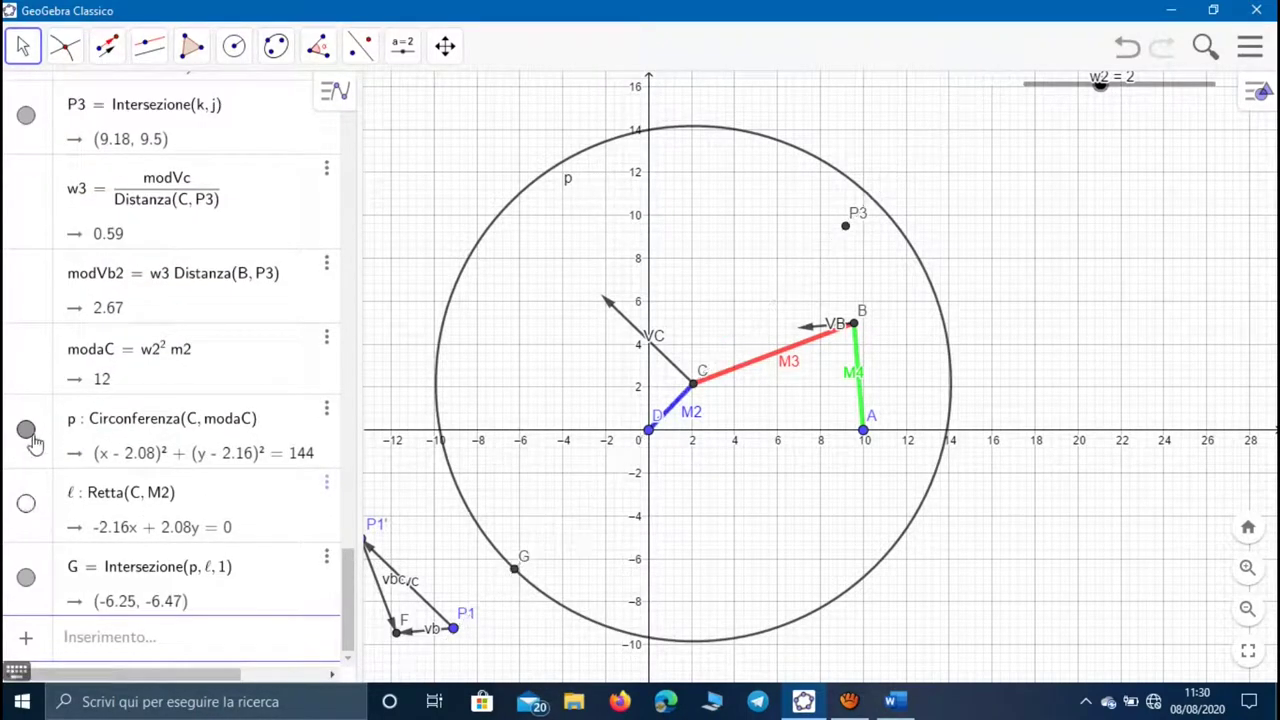
{"action": "left_click", "coordinate": [26, 428]}
- Draw a vector from C to the intersection point G and hide point G
{"action": "left_click", "coordinate": [107, 46]}
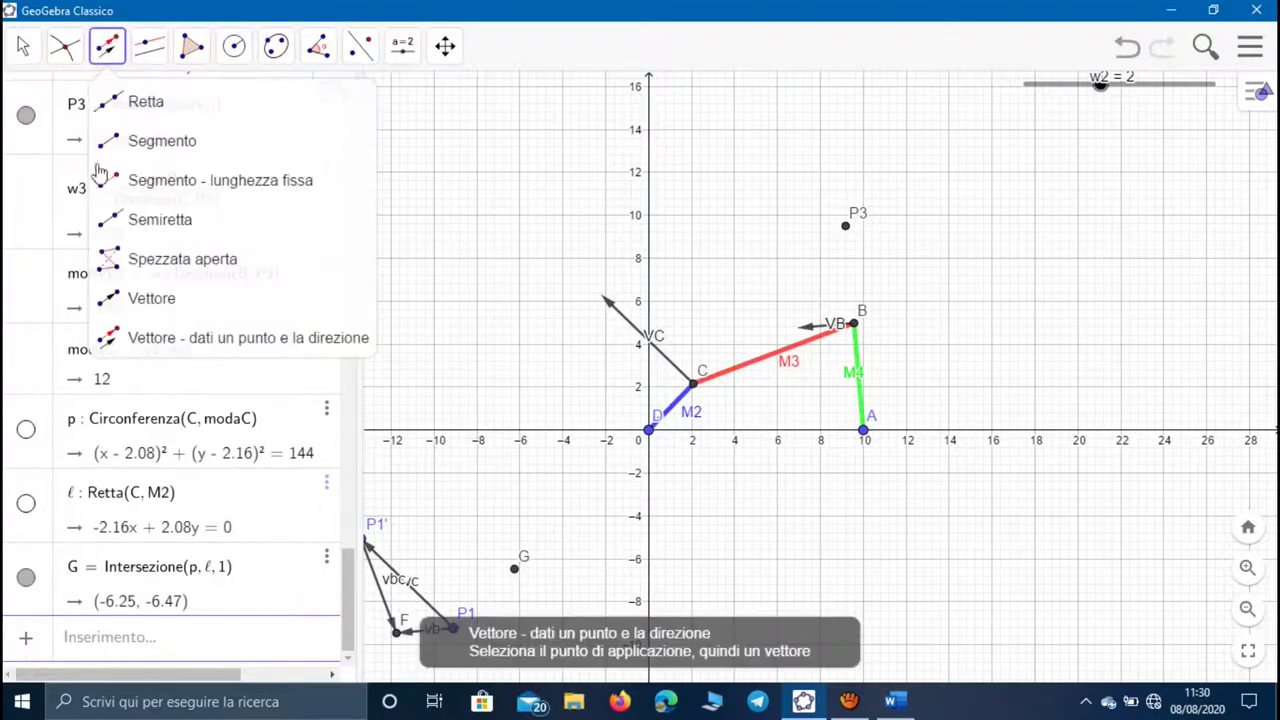
{"action": "left_click", "coordinate": [122, 298]}
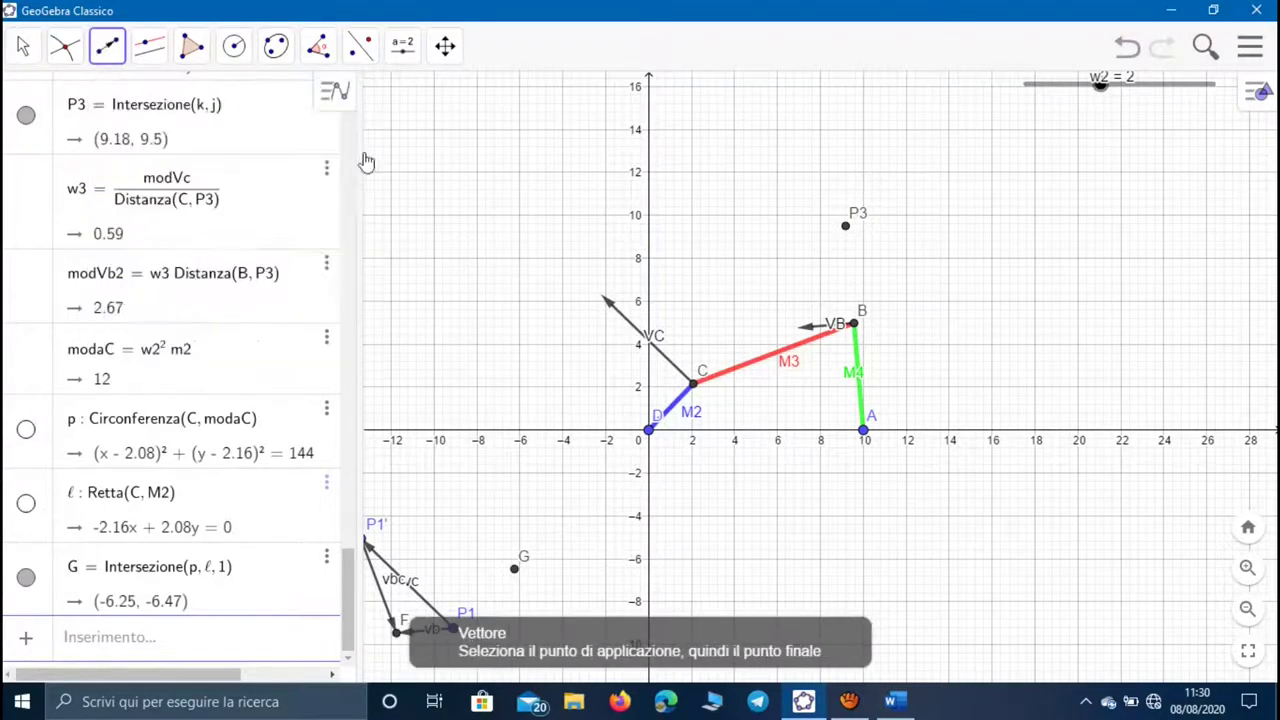
{"action": "left_click", "coordinate": [691, 389]}
{"action": "left_click", "coordinate": [516, 570]}
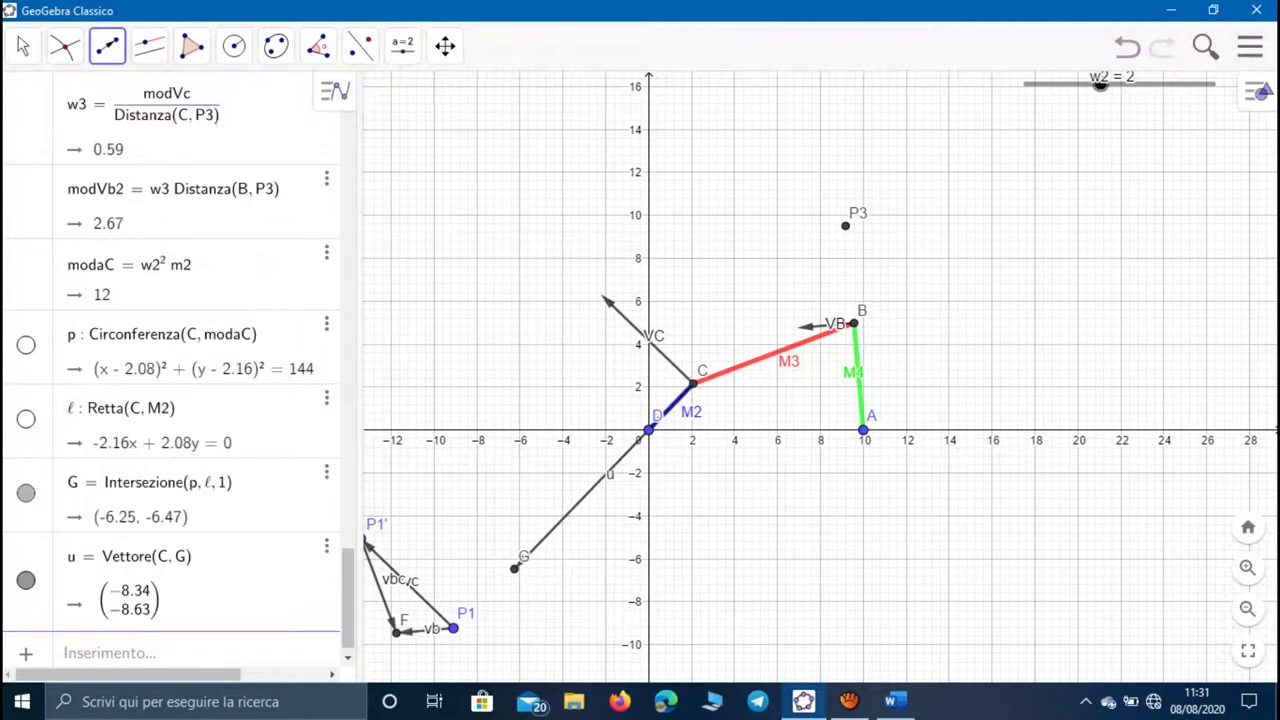
{"action": "left_click", "coordinate": [22, 46]}
{"action": "left_click", "coordinate": [26, 493]}
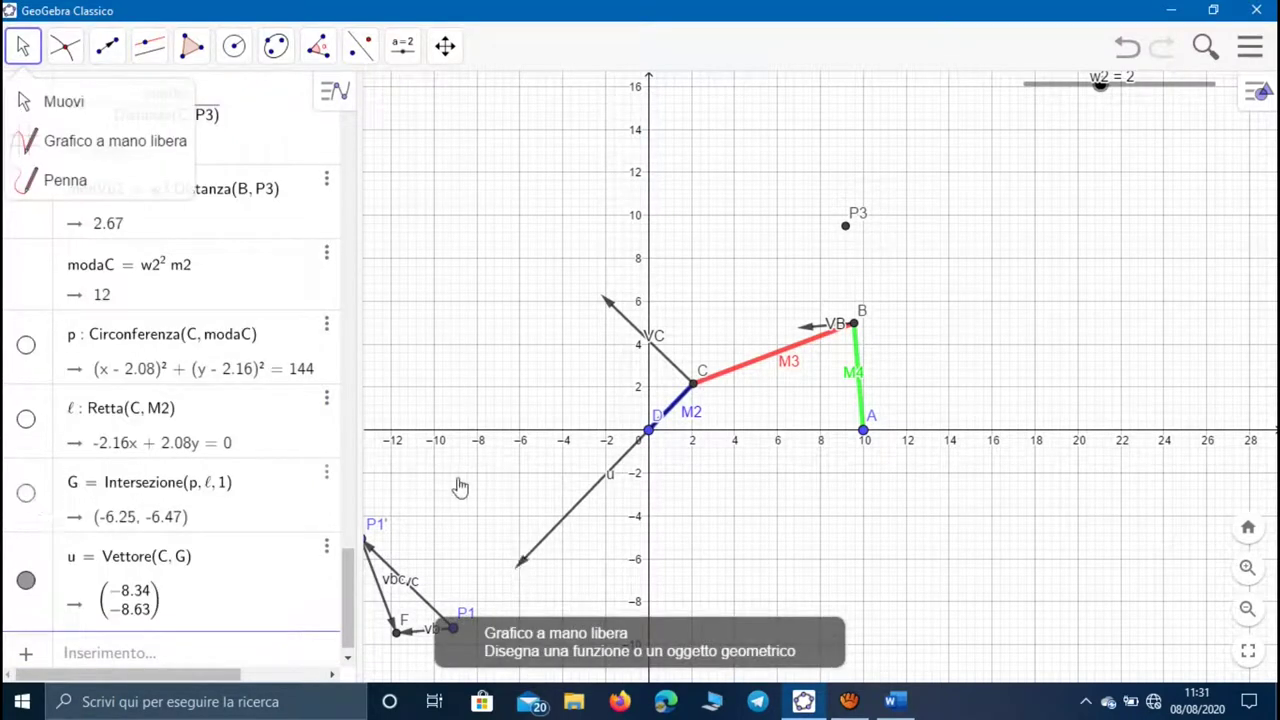
- Rename the new vector starting at C as aC
{"action": "right_click", "coordinate": [597, 492]}
{"action": "left_click", "coordinate": [636, 612]}
{"action": "key", "text": "BackSpace"}
{"action": "type", "text": "aC"}
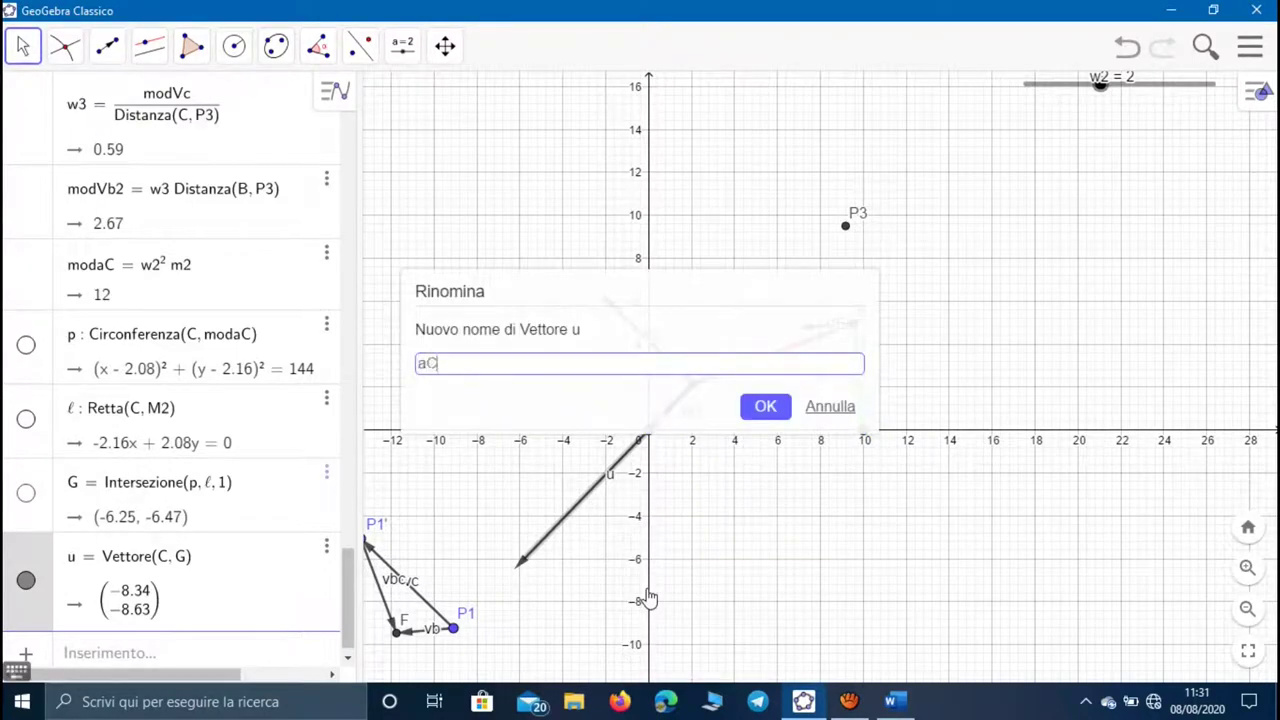
{"action": "key", "text": "Return"}
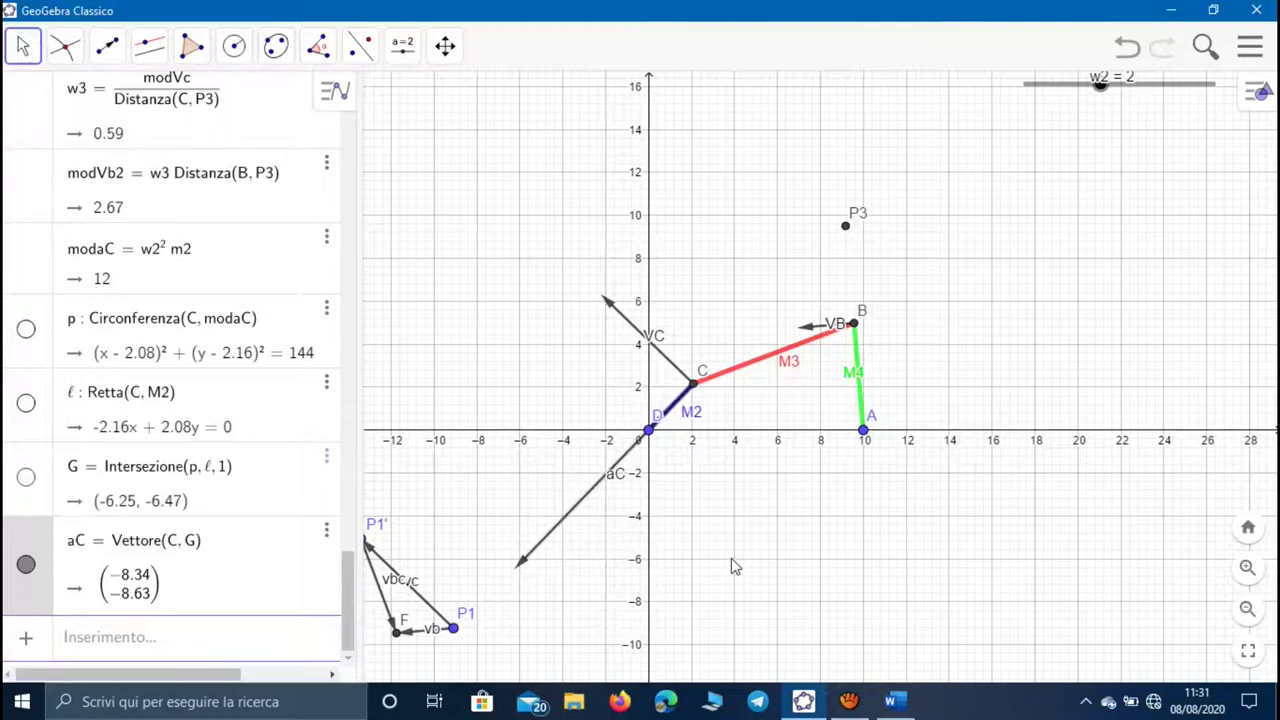
- Switch to the Word document and highlight the acceleration equation aB = aC + aB/C
{"action": "scroll", "coordinate": [789, 449], "scroll_direction": "down", "scroll_amount": 3}
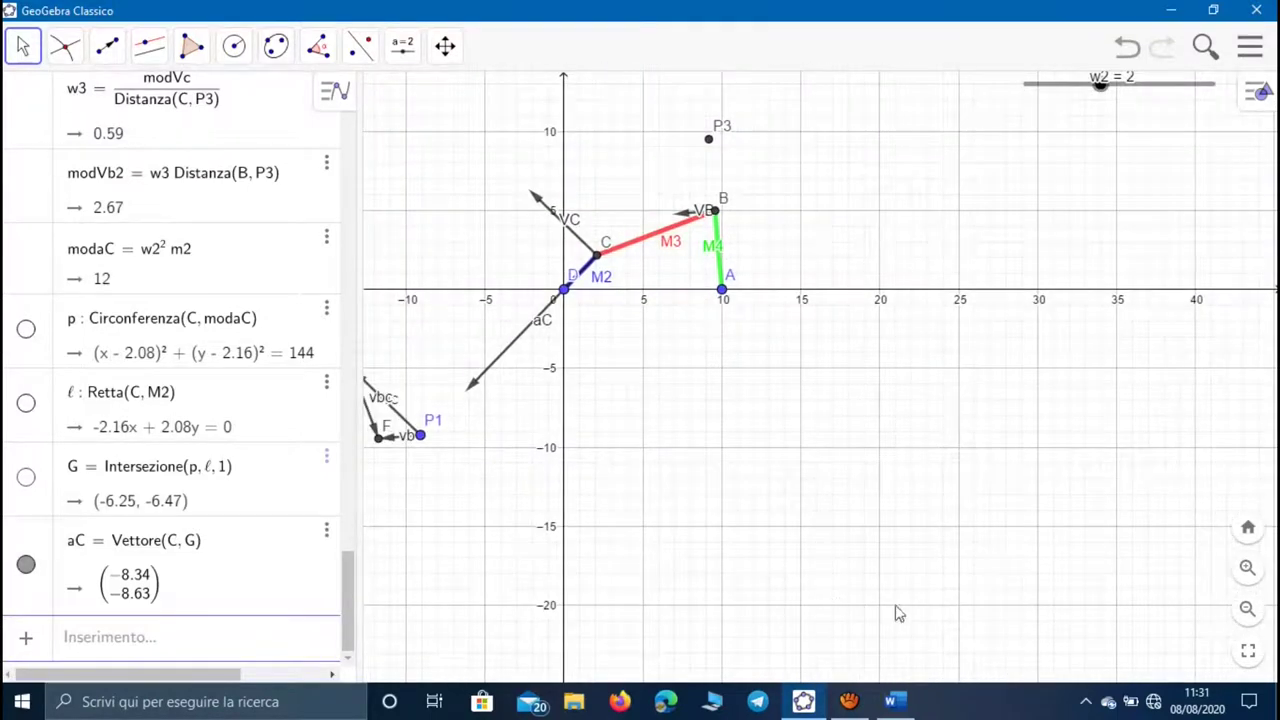
{"action": "left_click", "coordinate": [893, 701]}
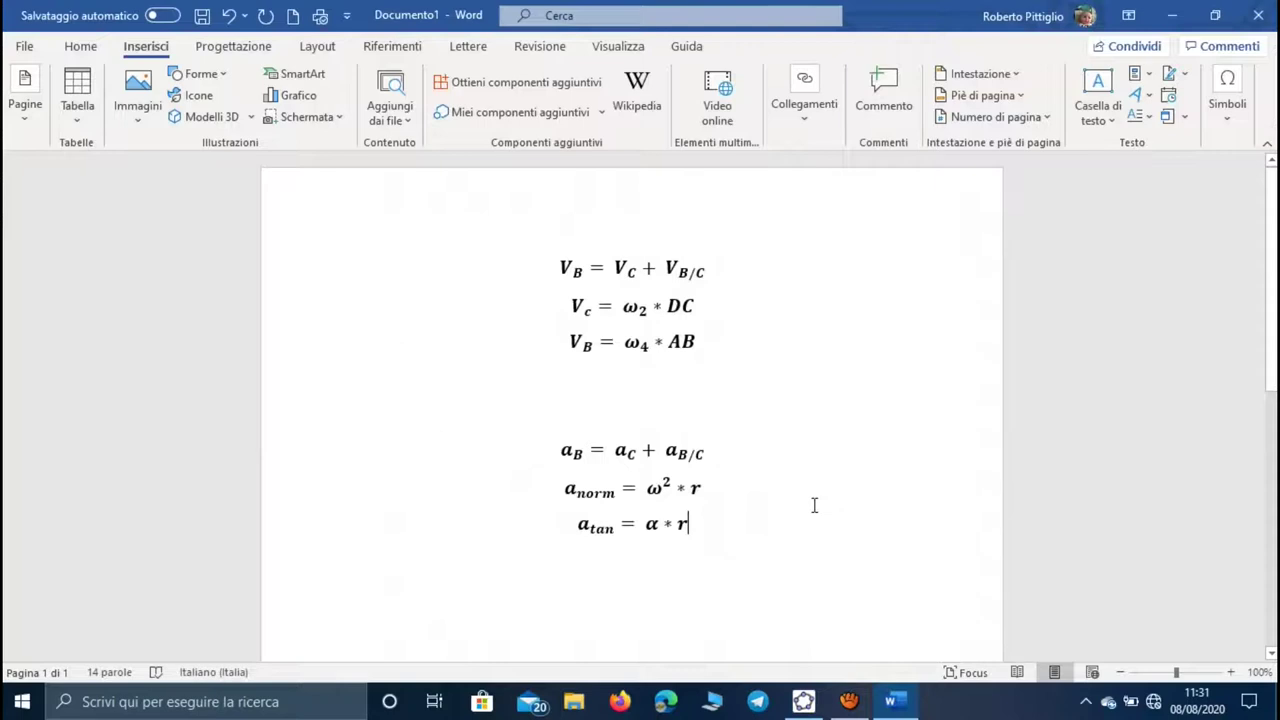
{"action": "left_click_drag", "start_coordinate": [714, 454], "coordinate": [558, 454]}
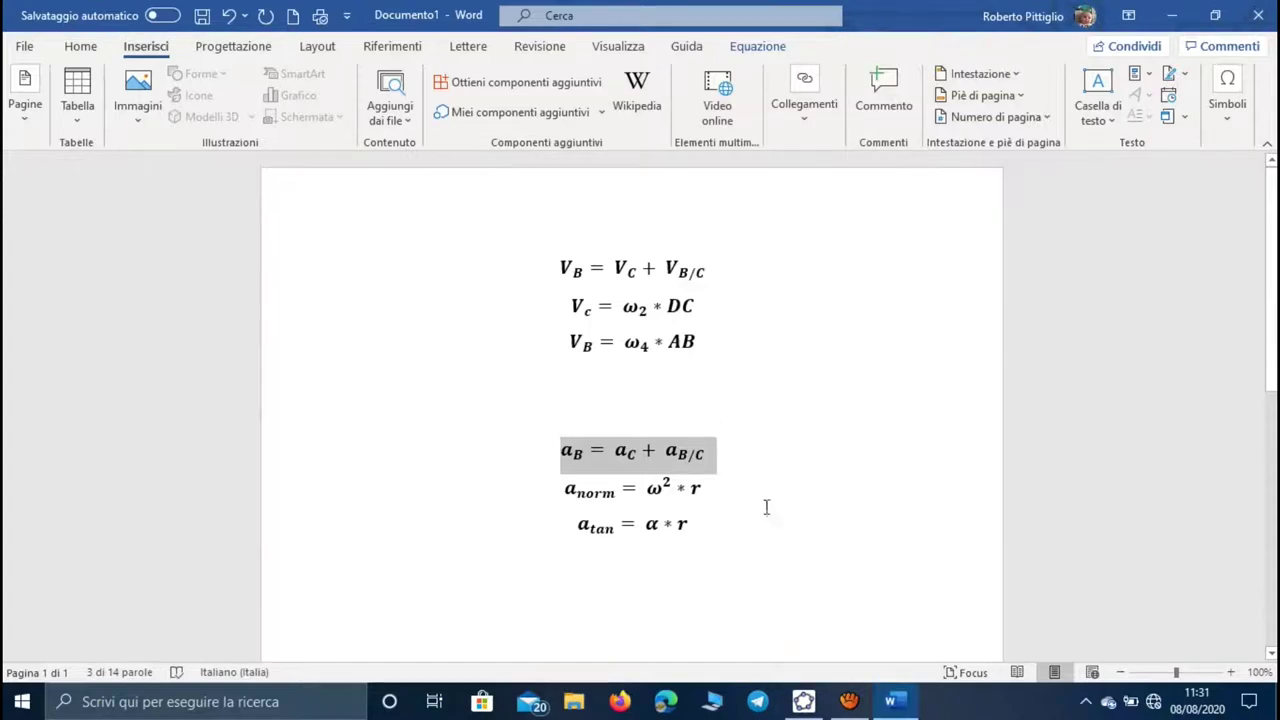
- Switch to GeoGebra and place a free point at about (23.39, -9.52)
{"action": "left_click", "coordinate": [804, 701]}
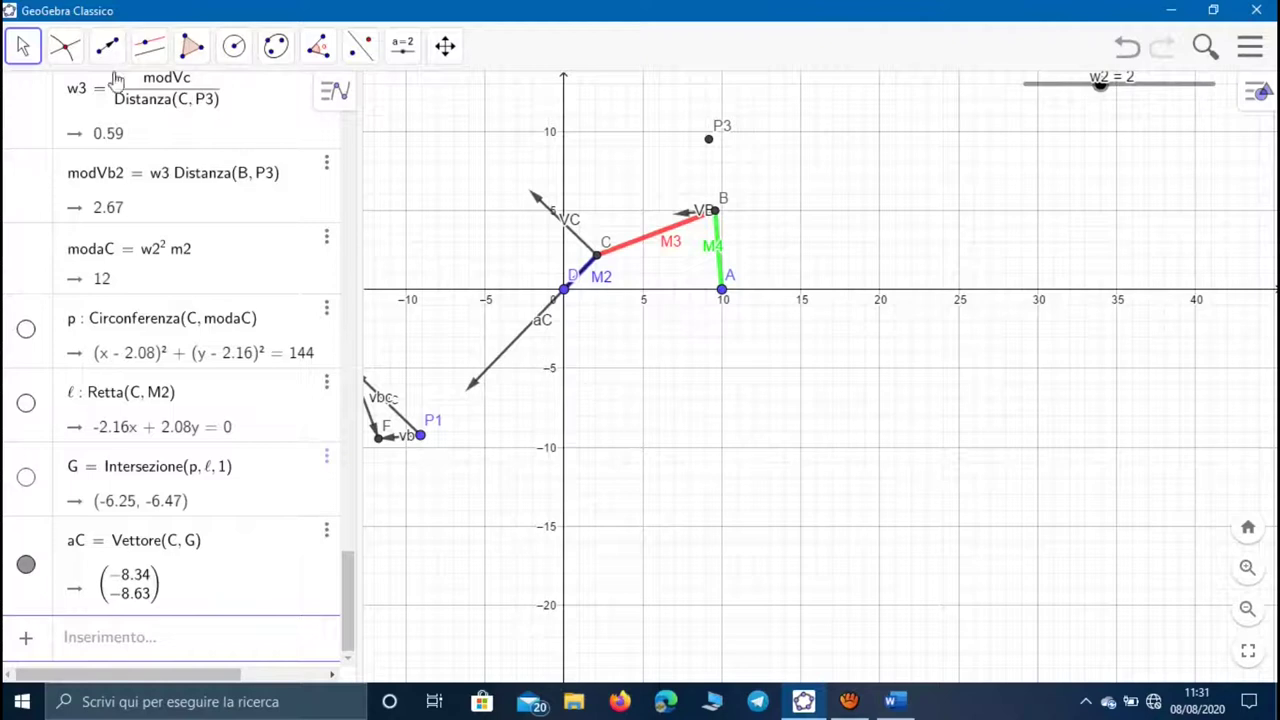
{"action": "left_click", "coordinate": [52, 45]}
{"action": "left_click", "coordinate": [108, 98]}
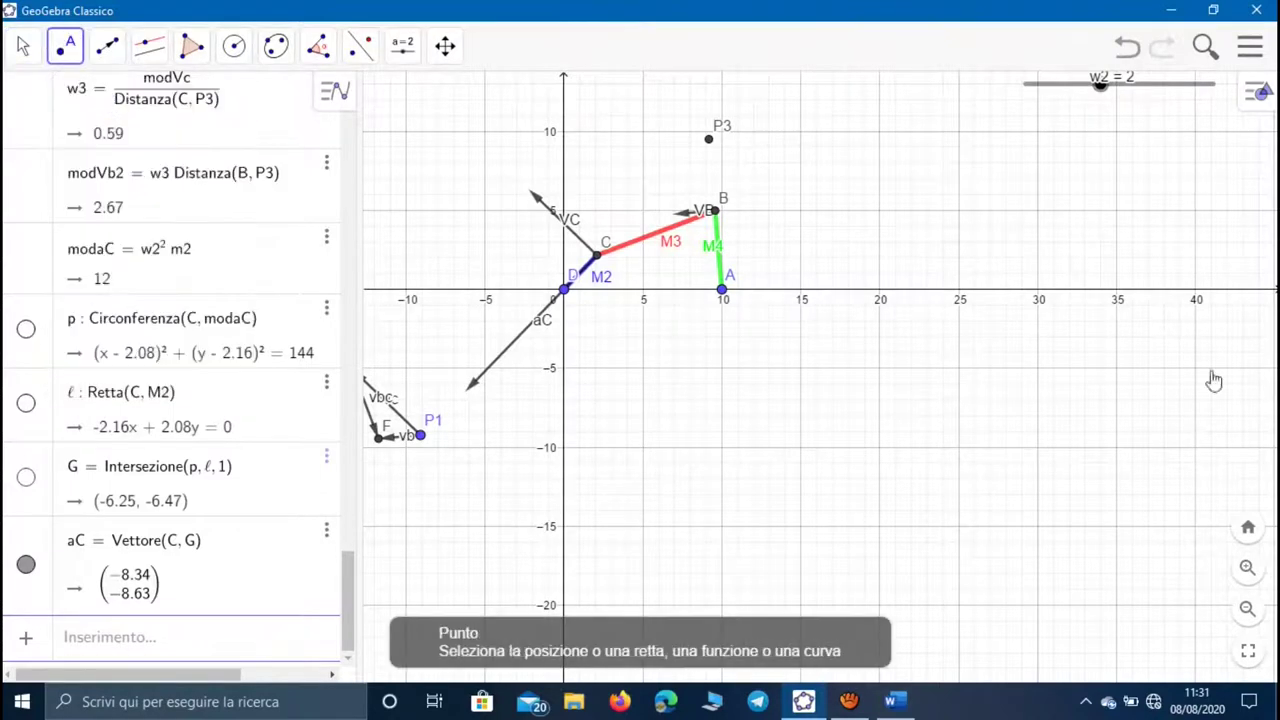
{"action": "left_click", "coordinate": [933, 440]}
{"action": "left_click", "coordinate": [23, 45]}
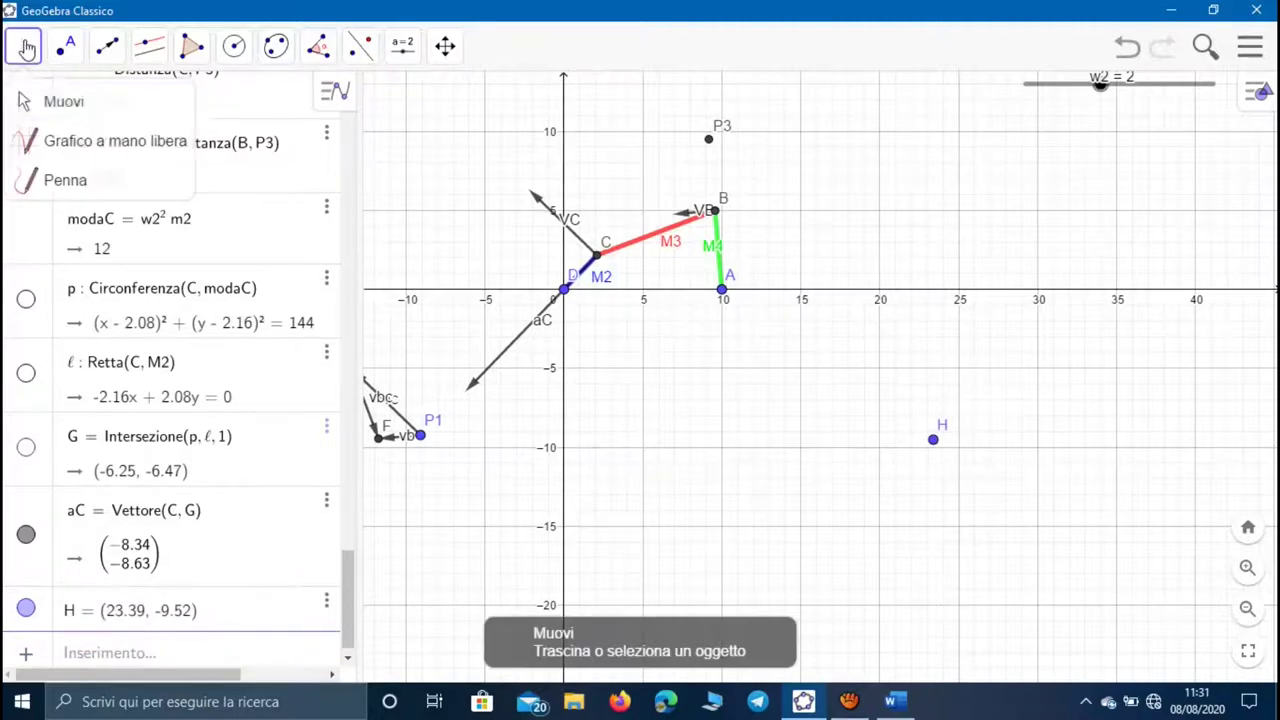
- Rename the new free point as P2
{"action": "right_click", "coordinate": [937, 441]}
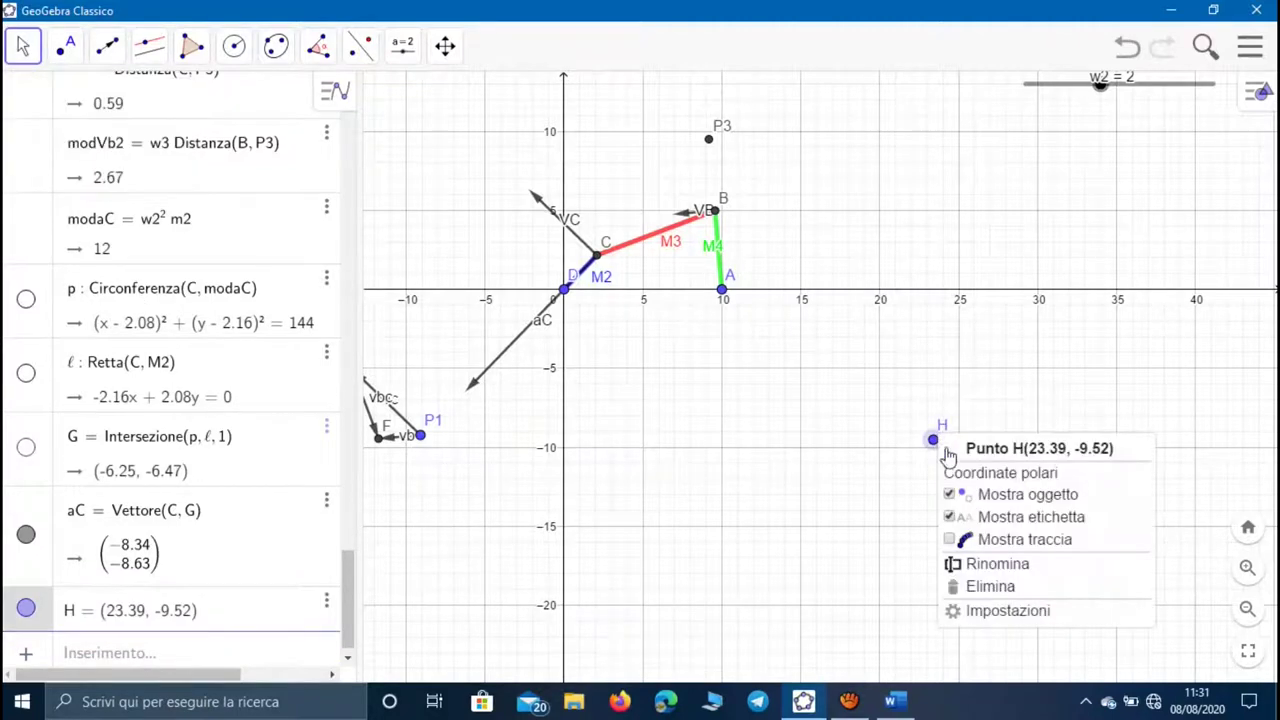
{"action": "left_click", "coordinate": [995, 565]}
{"action": "key", "text": "BackSpace"}
{"action": "type", "text": "P2"}
{"action": "key", "text": "Return"}
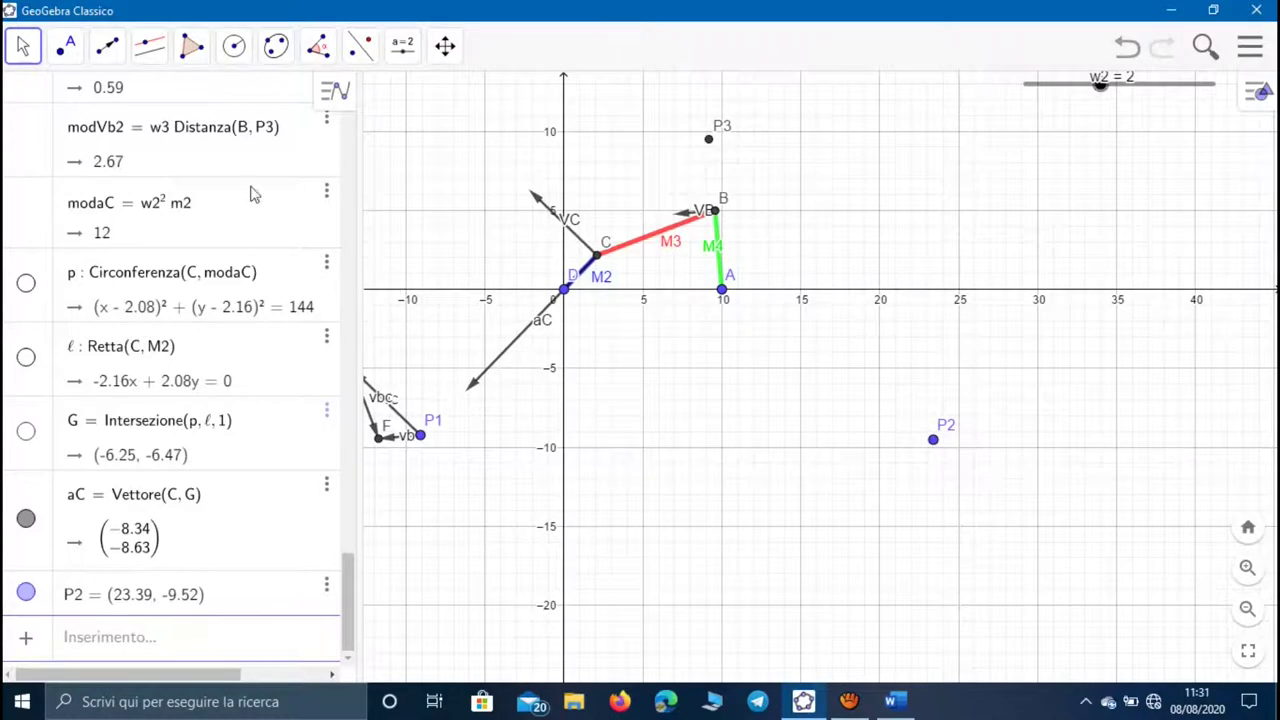
- Draw a vector applied at point P2 that copies the direction and magnitude of vector aC
{"action": "left_click", "coordinate": [110, 50]}
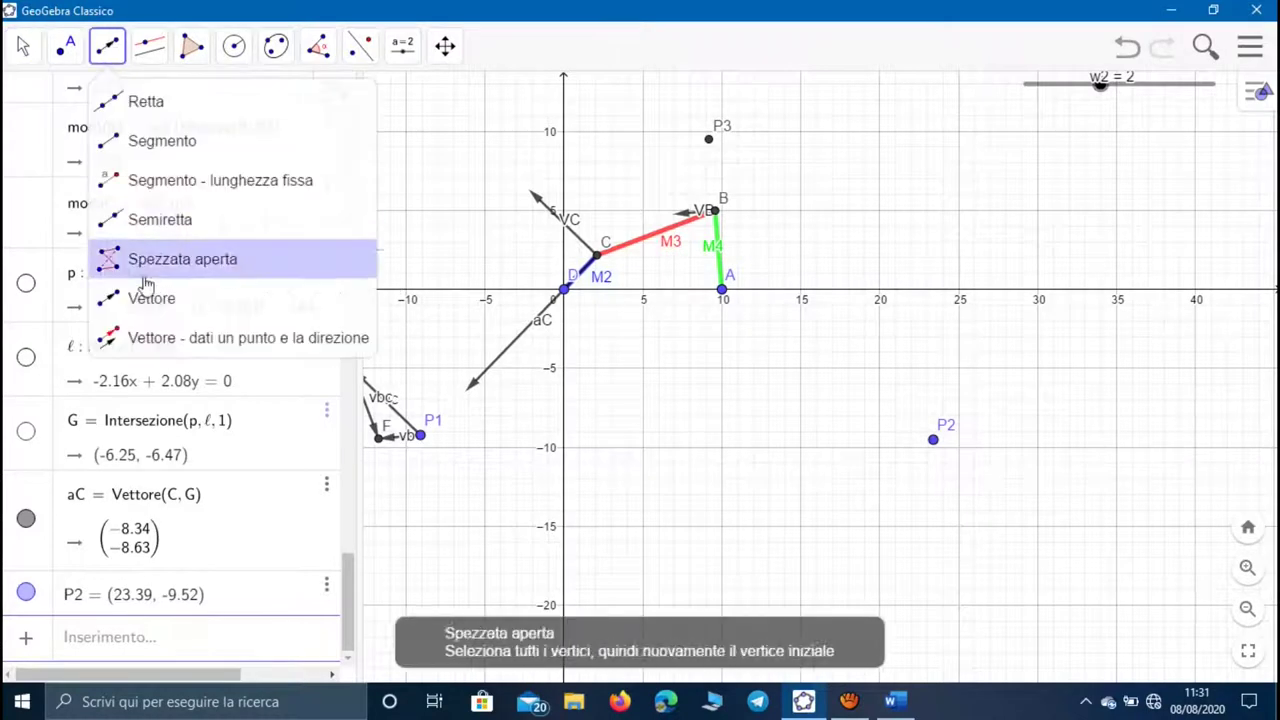
{"action": "left_click", "coordinate": [148, 335]}
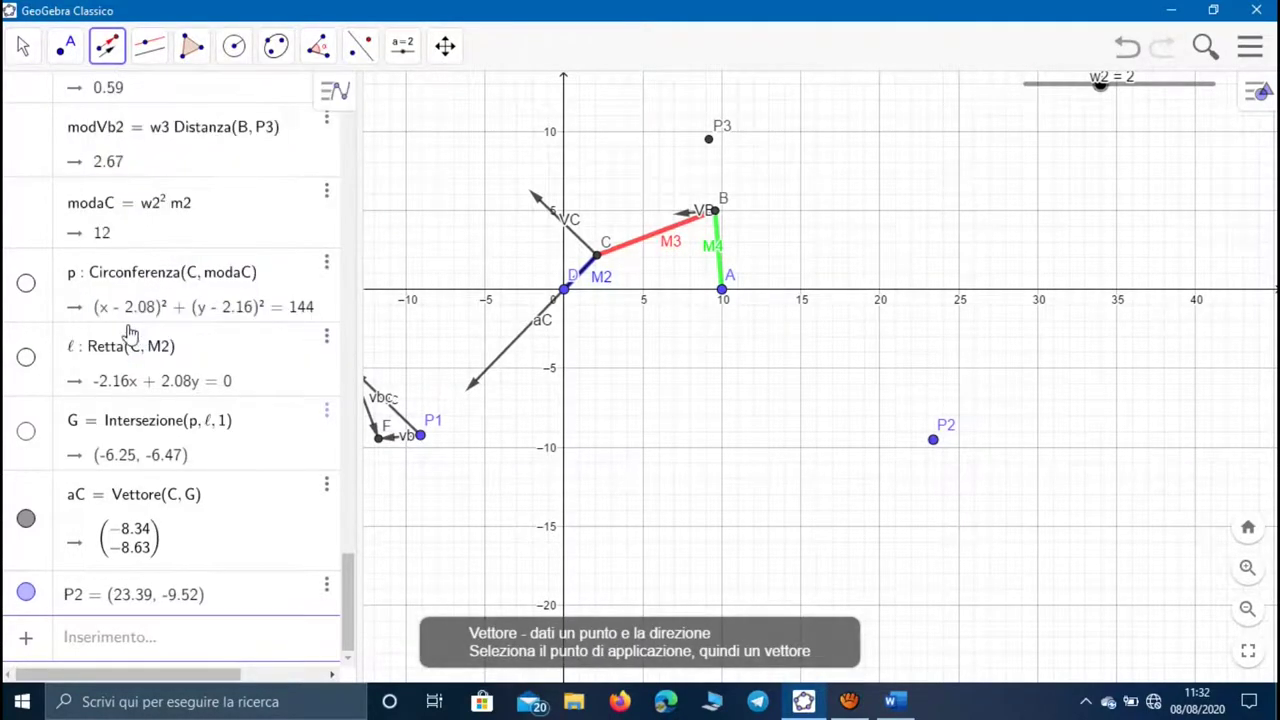
{"action": "left_click", "coordinate": [935, 442]}
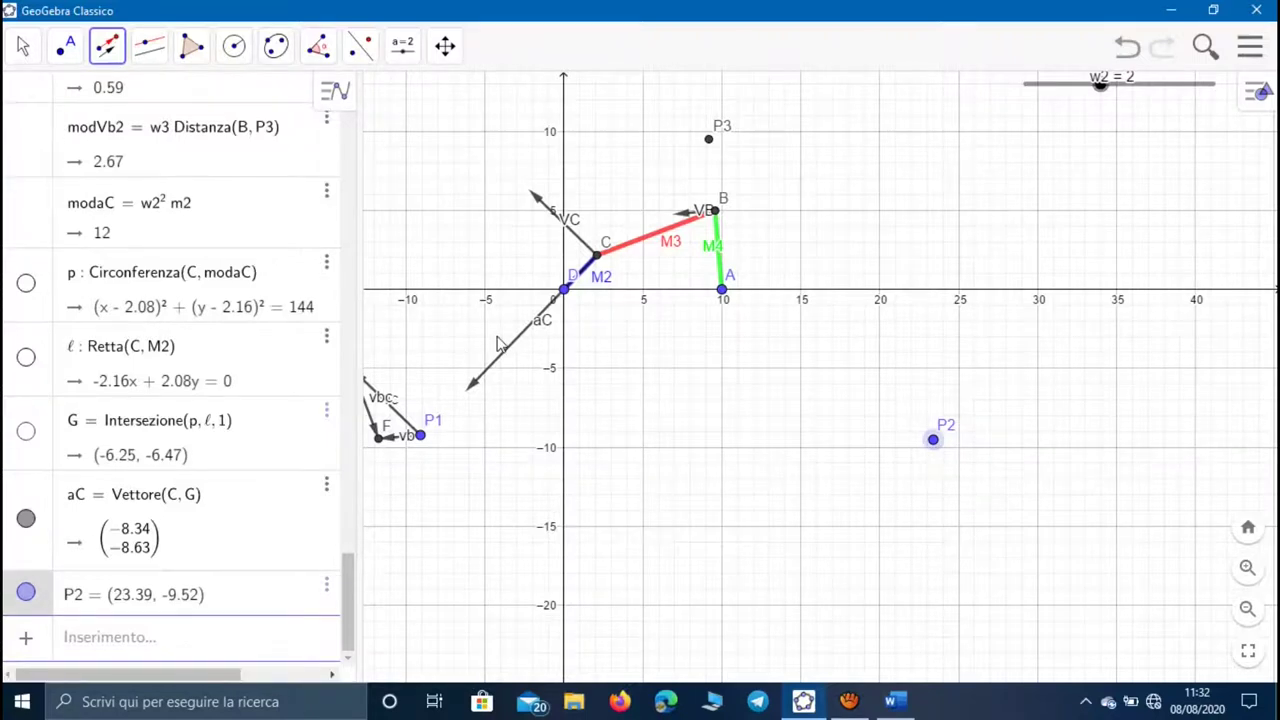
{"action": "left_click", "coordinate": [518, 336]}
{"action": "left_click", "coordinate": [22, 45]}
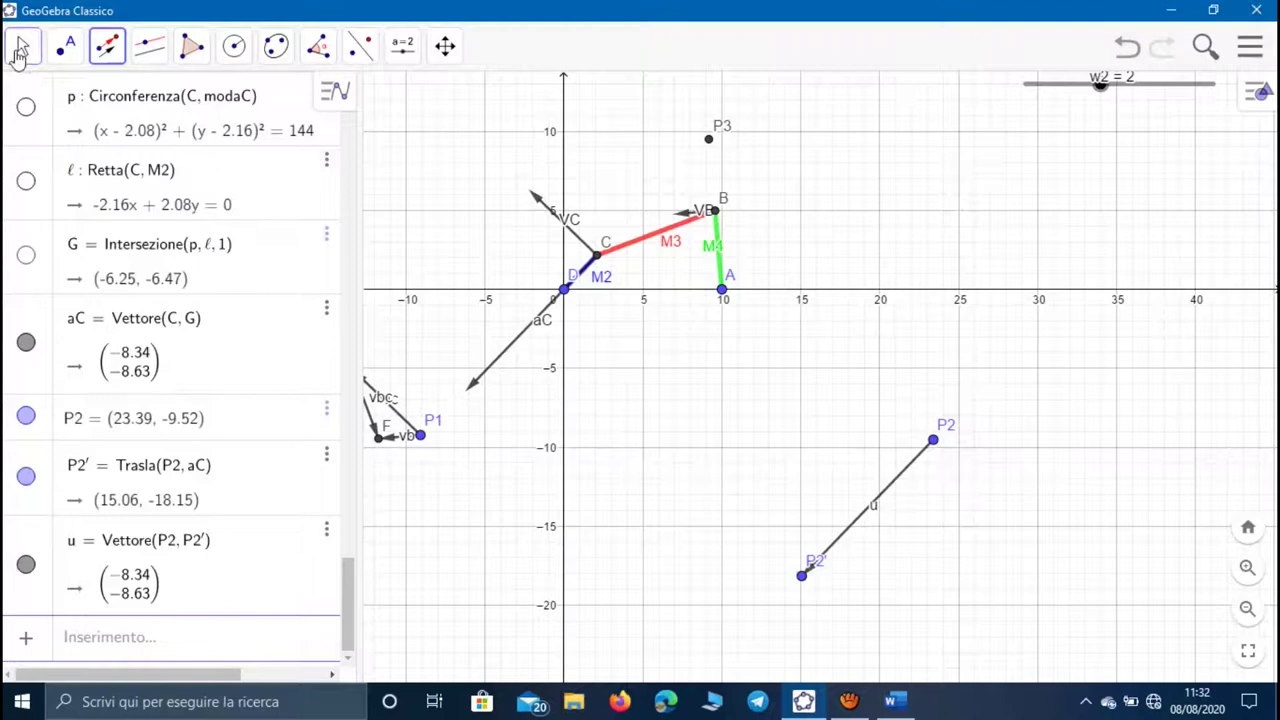
- Rename the vector starting at P2 as ac
{"action": "right_click", "coordinate": [881, 505]}
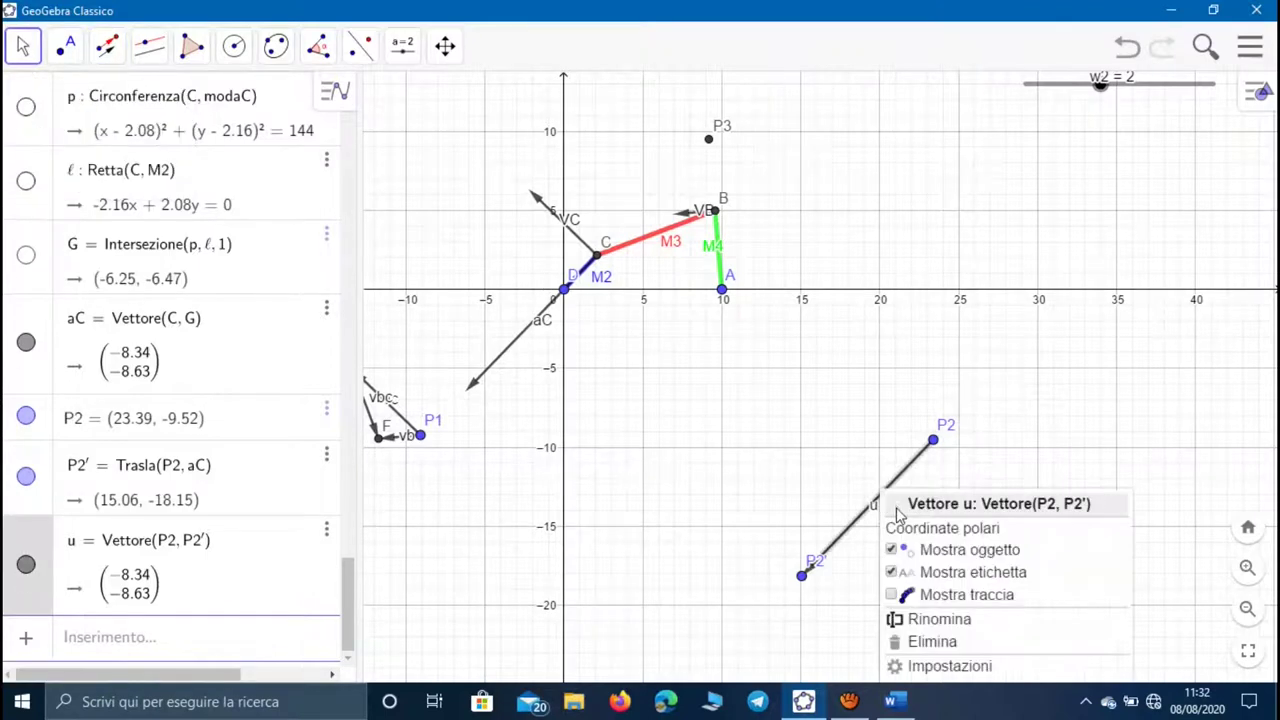
{"action": "left_click", "coordinate": [940, 616]}
{"action": "key", "text": "BackSpace"}
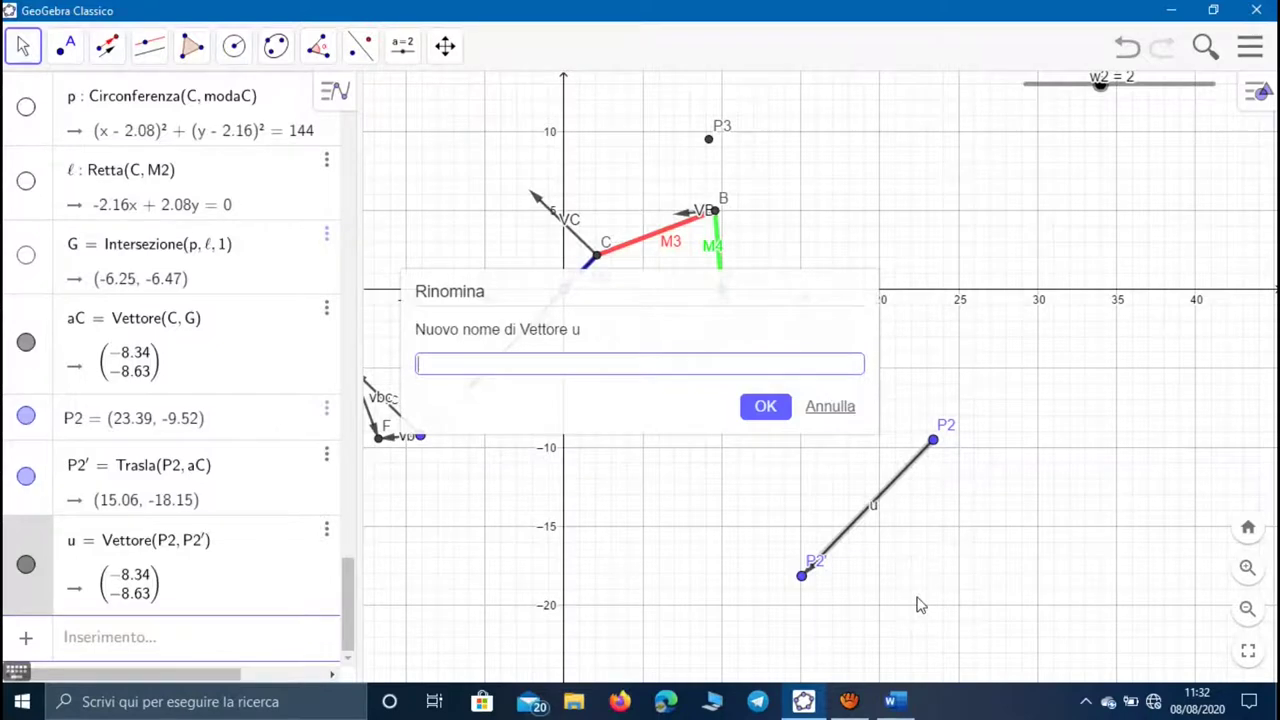
{"action": "type", "text": "ac"}
{"action": "key", "text": "Return"}
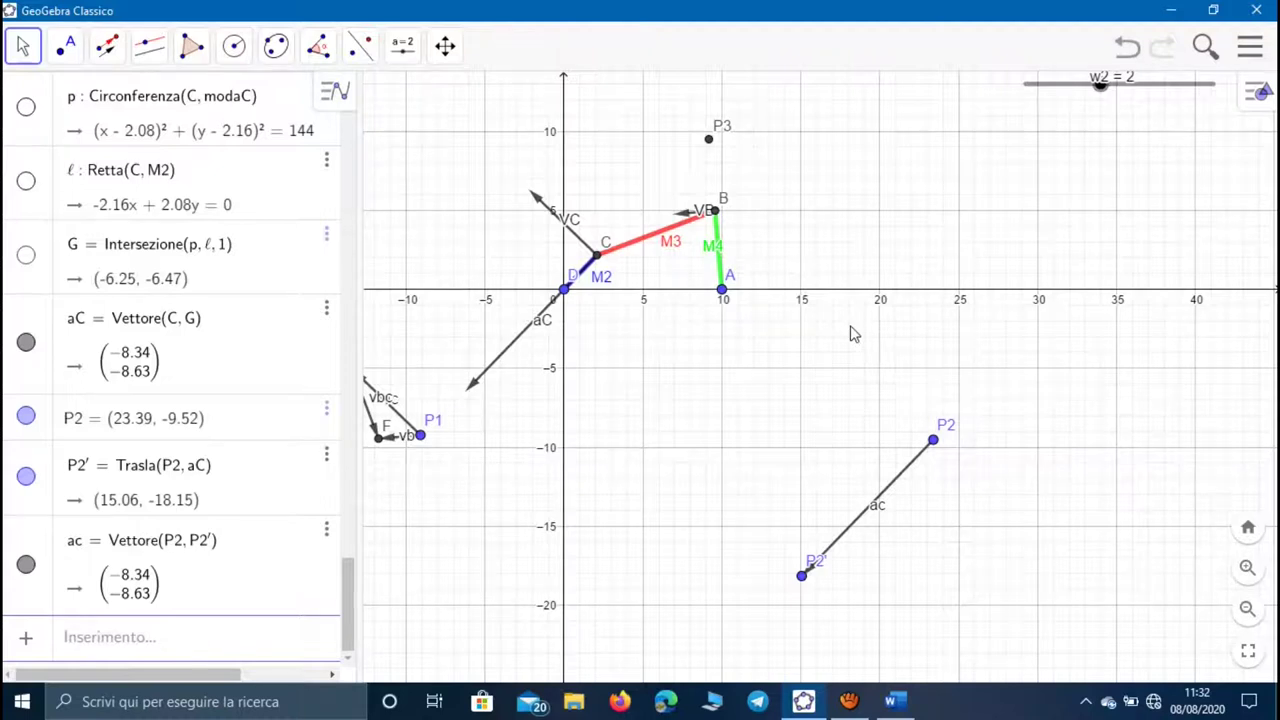
- Define the magnitude of the normal relative acceleration as modaBCn = (w3^2*m3)
{"action": "left_click", "coordinate": [88, 640]}
{"action": "type", "text": "mod"}
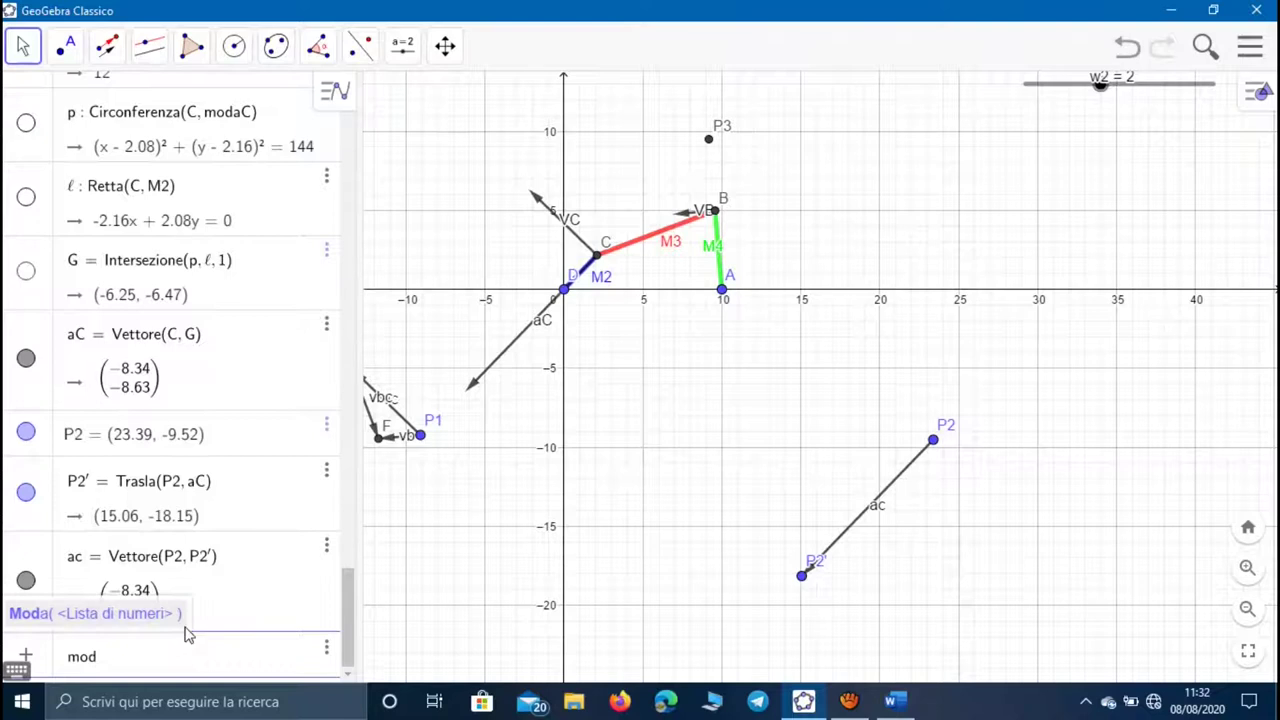
{"action": "type", "text": "aBCn ="}
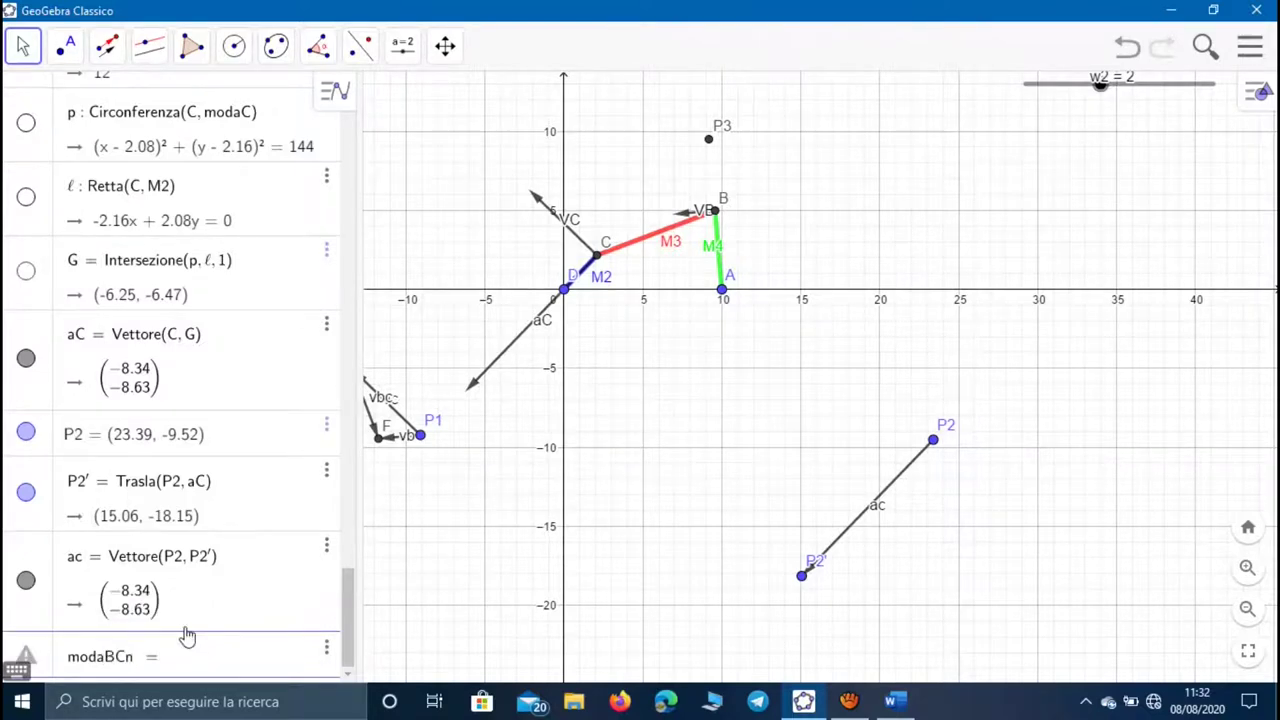
{"action": "type", "text": "("}
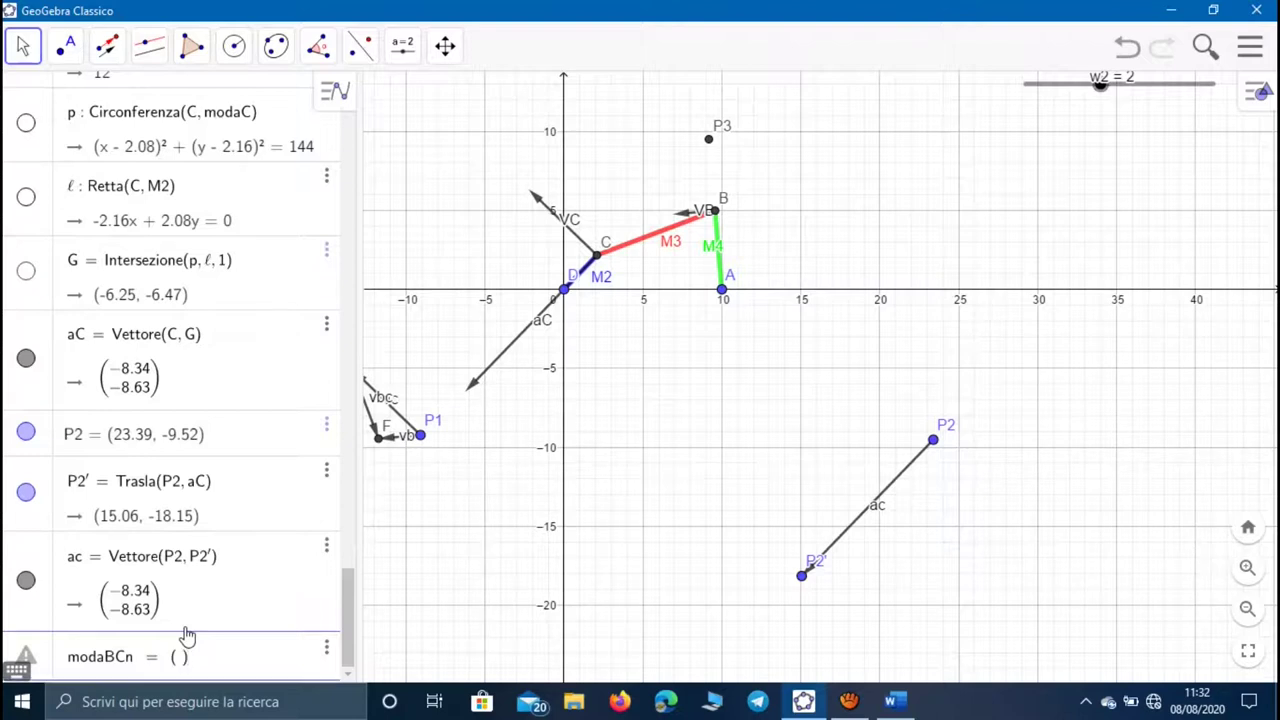
{"action": "type", "text": "w3"}
{"action": "type", "text": "^2"}
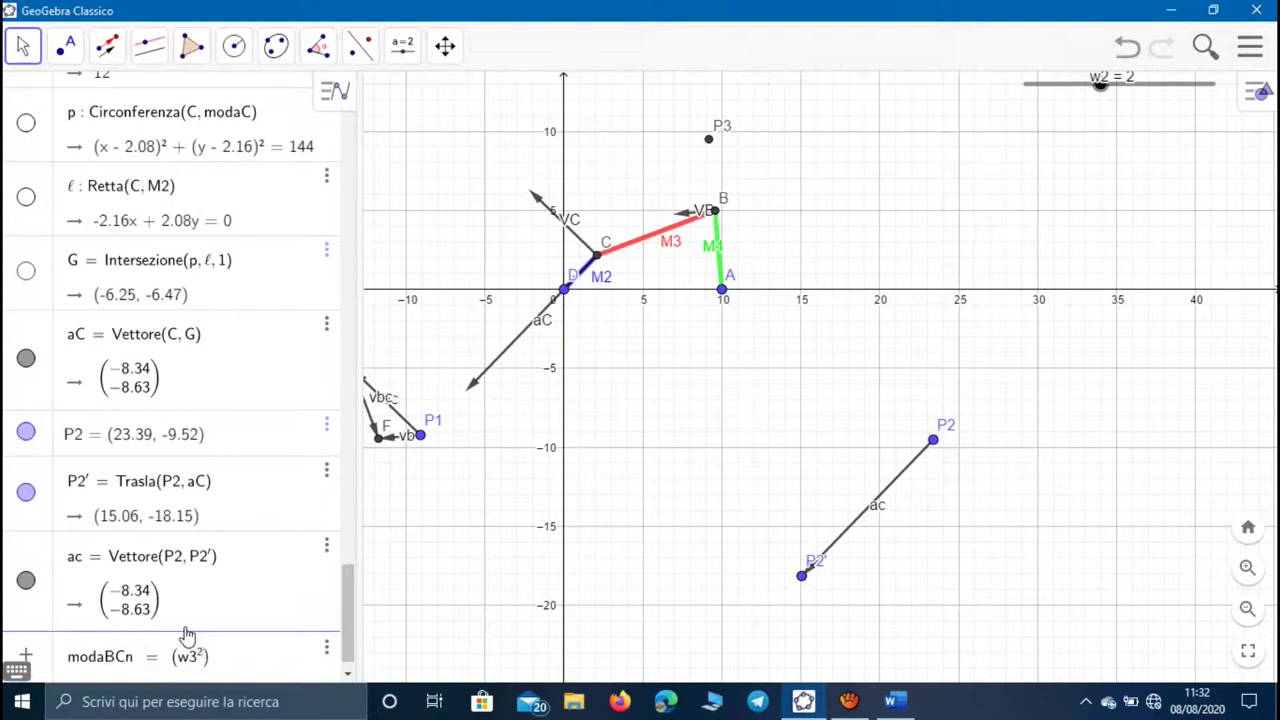
{"action": "type", "text": "*m2"}
{"action": "key", "text": "BackSpace"}
{"action": "type", "text": "3"}
{"action": "key", "text": "Return"}
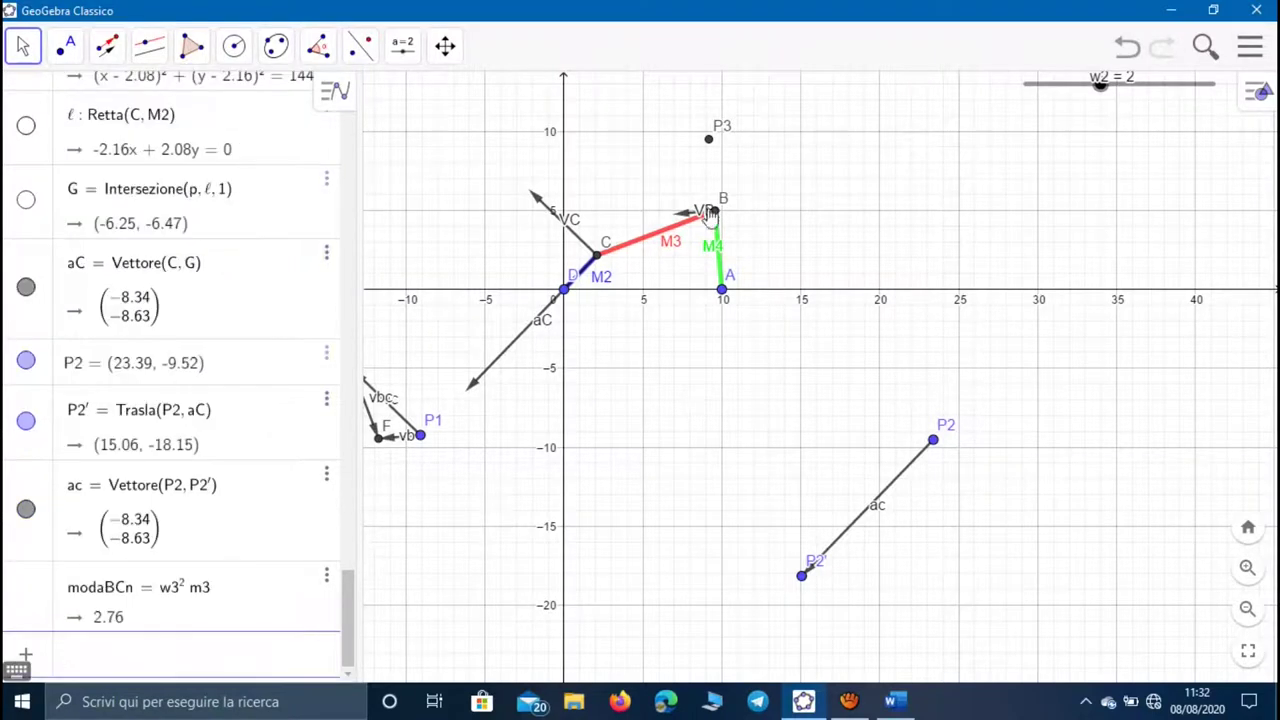
- Draw a circle centred on point B with radius modaBCn
{"action": "scroll", "coordinate": [714, 195], "scroll_direction": "down", "scroll_amount": 2}
{"action": "scroll", "coordinate": [712, 191], "scroll_direction": "up", "scroll_amount": 2}
{"action": "scroll", "coordinate": [710, 190], "scroll_direction": "up", "scroll_amount": 5}
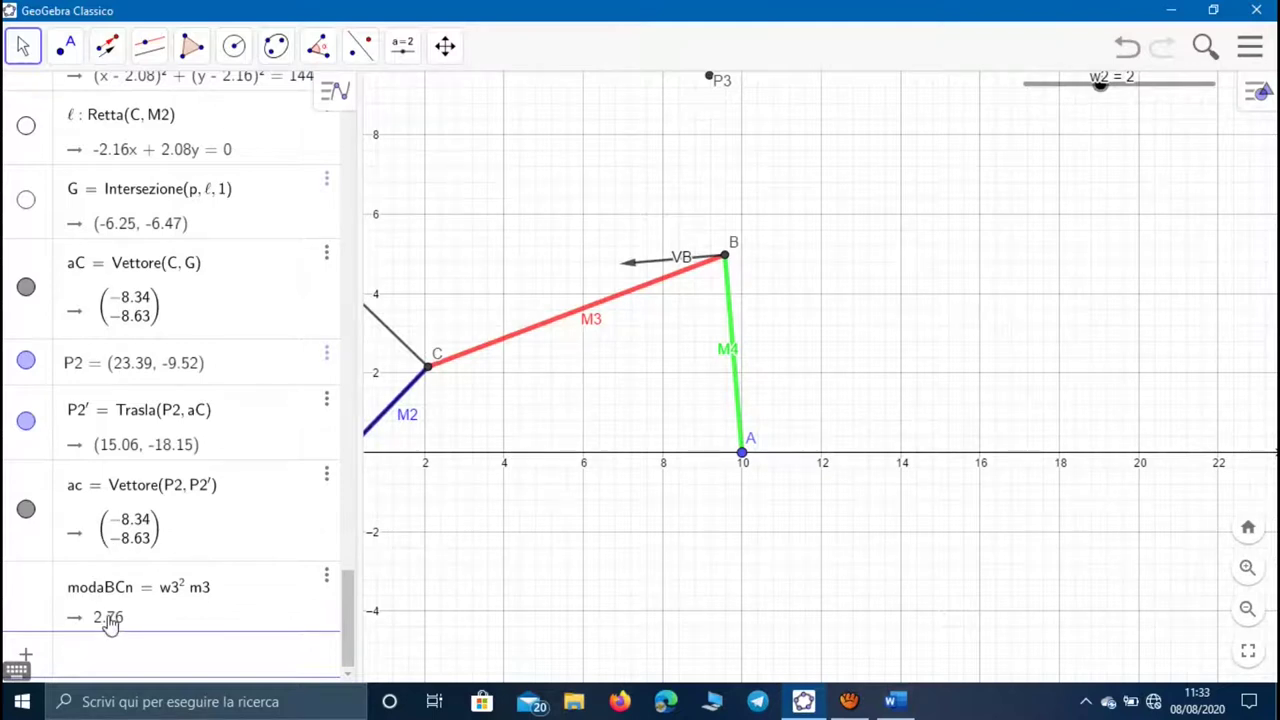
{"action": "left_click", "coordinate": [234, 46]}
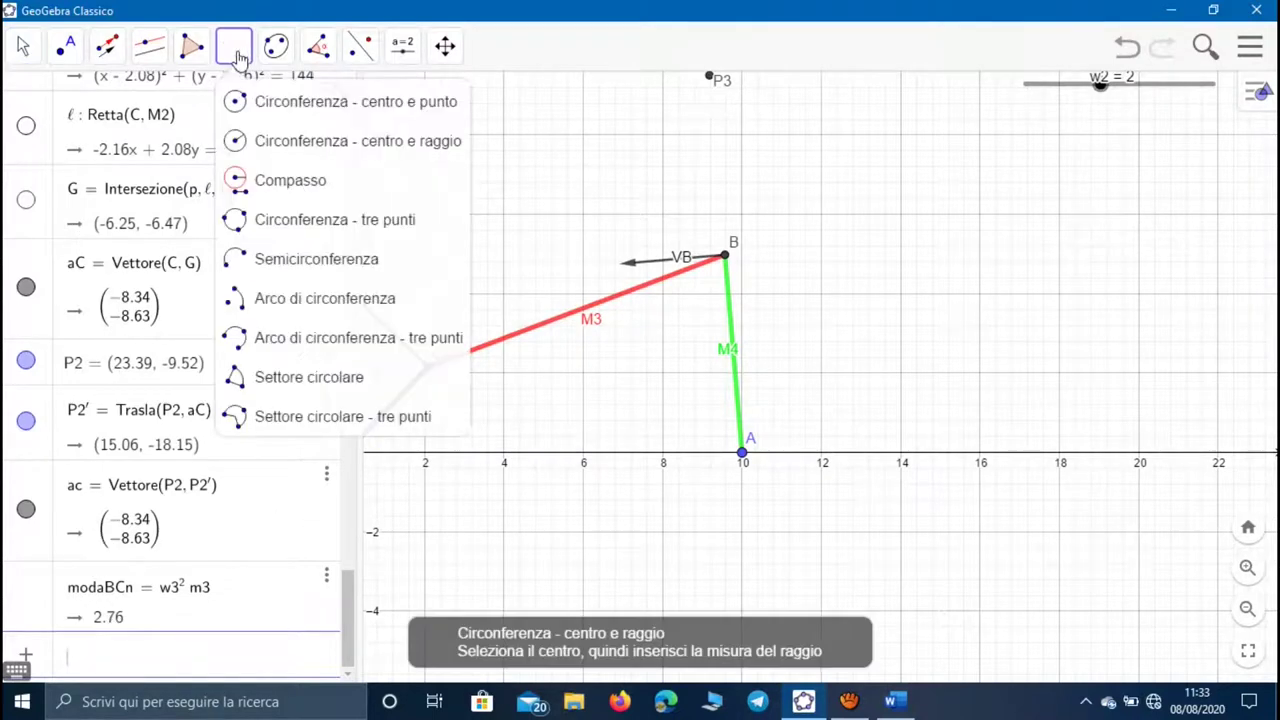
{"action": "left_click", "coordinate": [727, 256]}
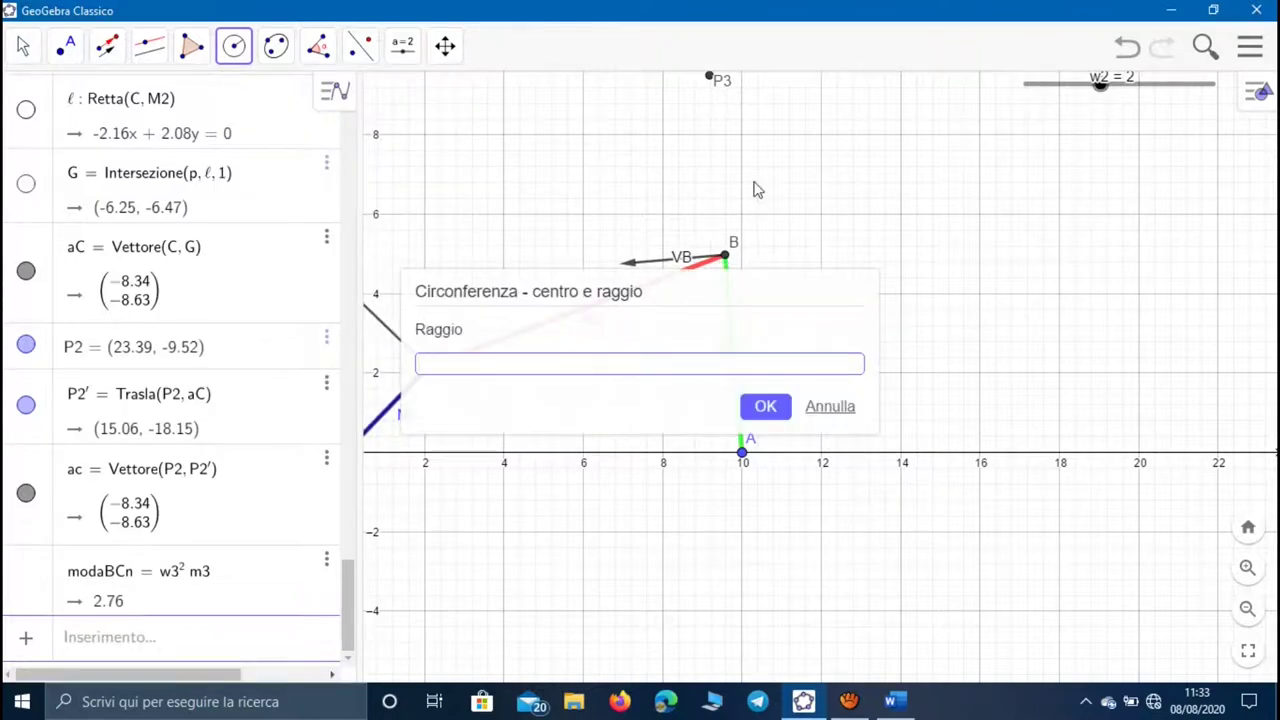
{"action": "type", "text": "mod"}
{"action": "type", "text": "aBCn"}
{"action": "key", "text": "Return"}
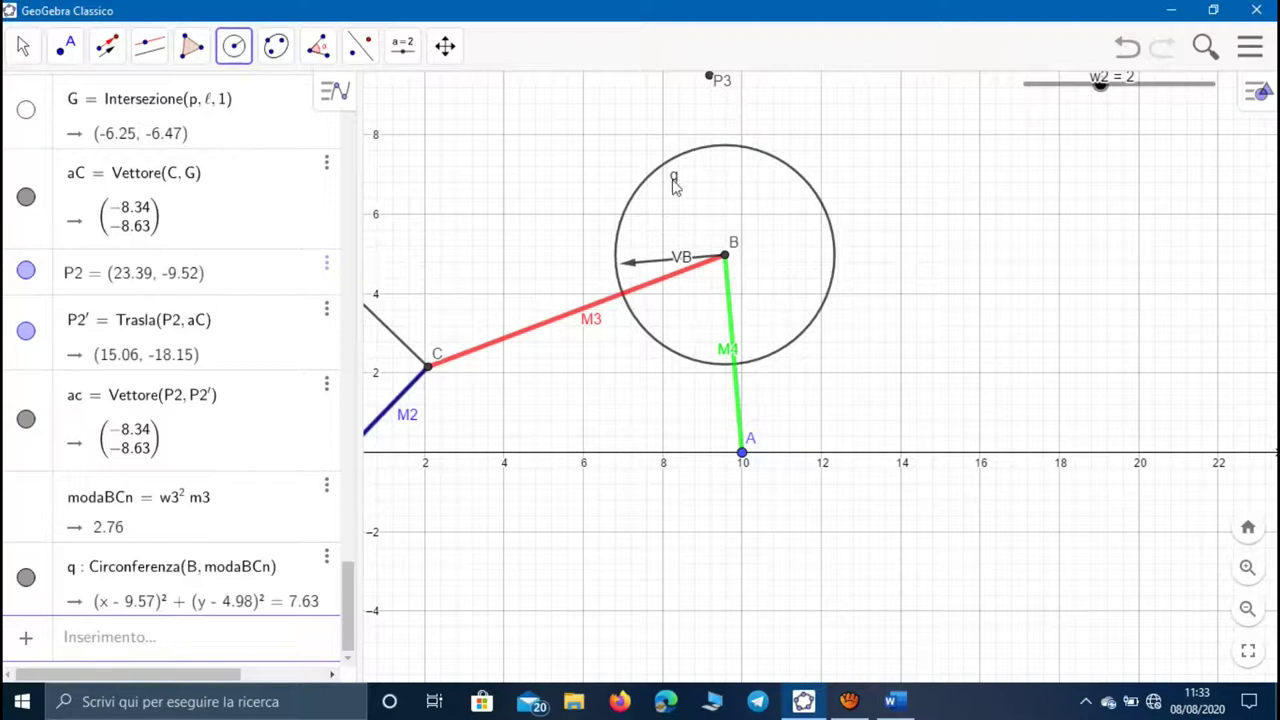
{"action": "left_click", "coordinate": [136, 60]}
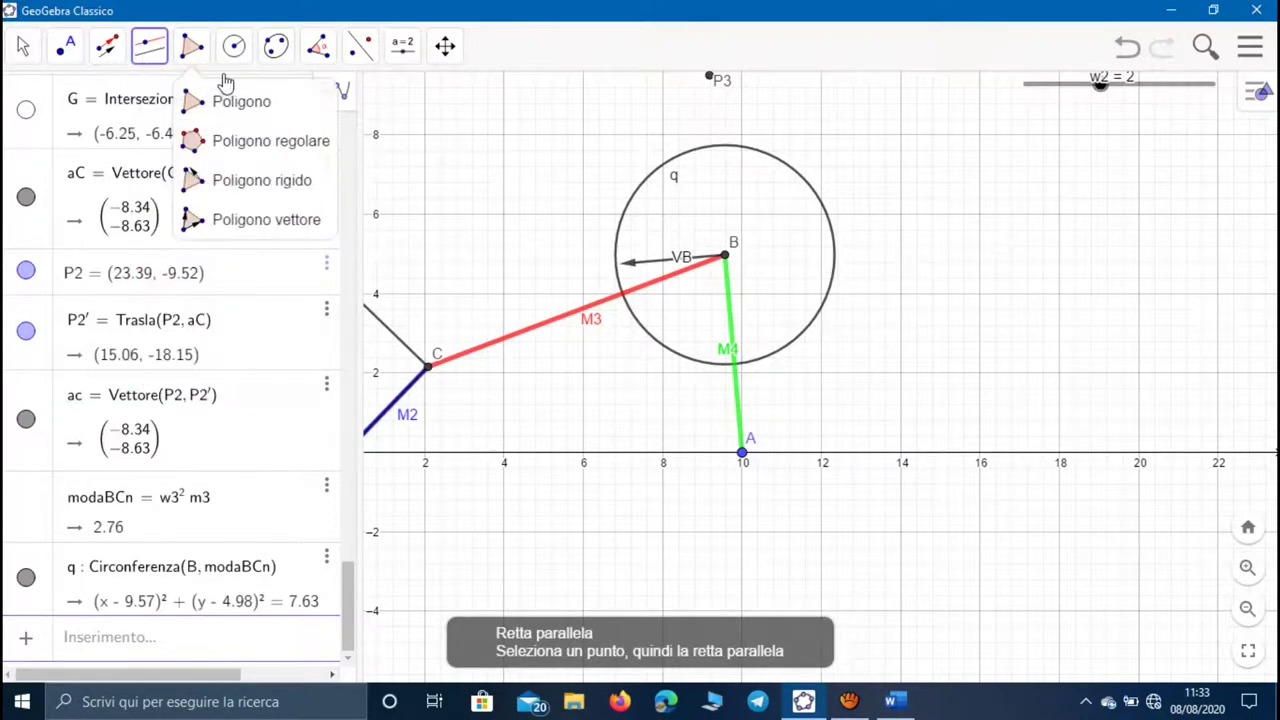
{"action": "left_click", "coordinate": [532, 326]}
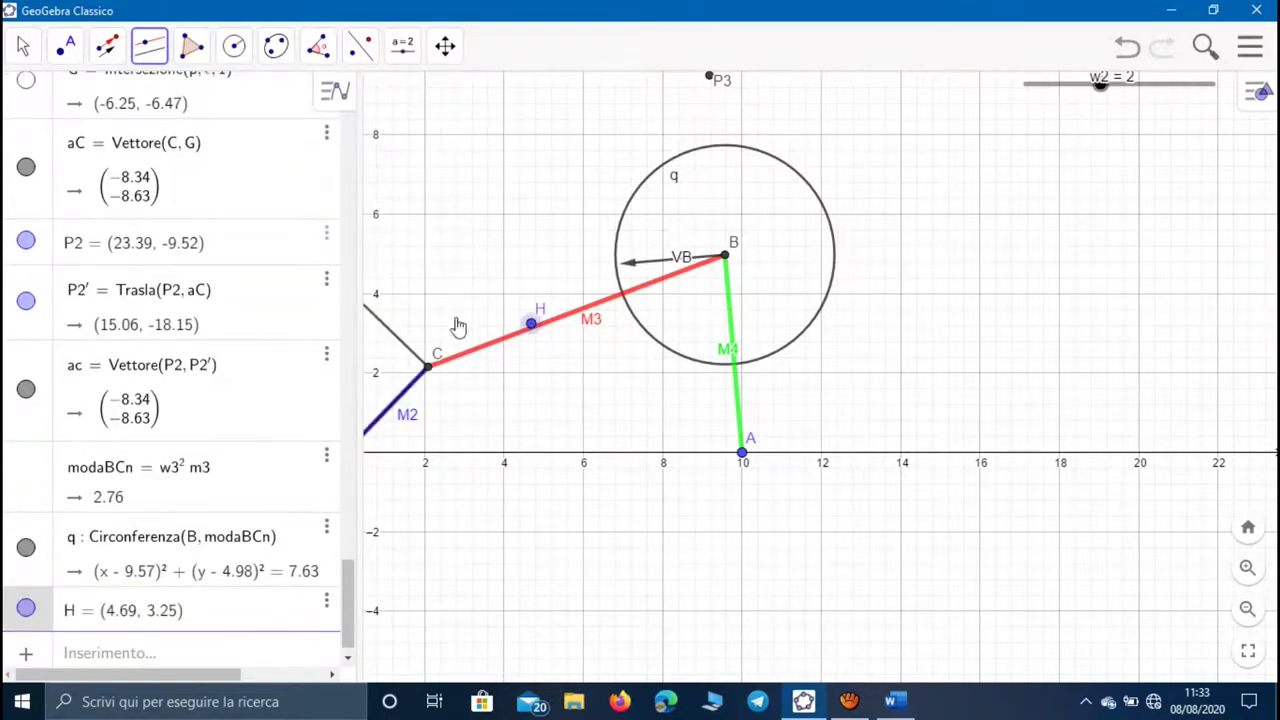
{"action": "key", "text": "Escape"}
- Draw a line through point B parallel to segment M3
{"action": "left_click", "coordinate": [150, 62]}
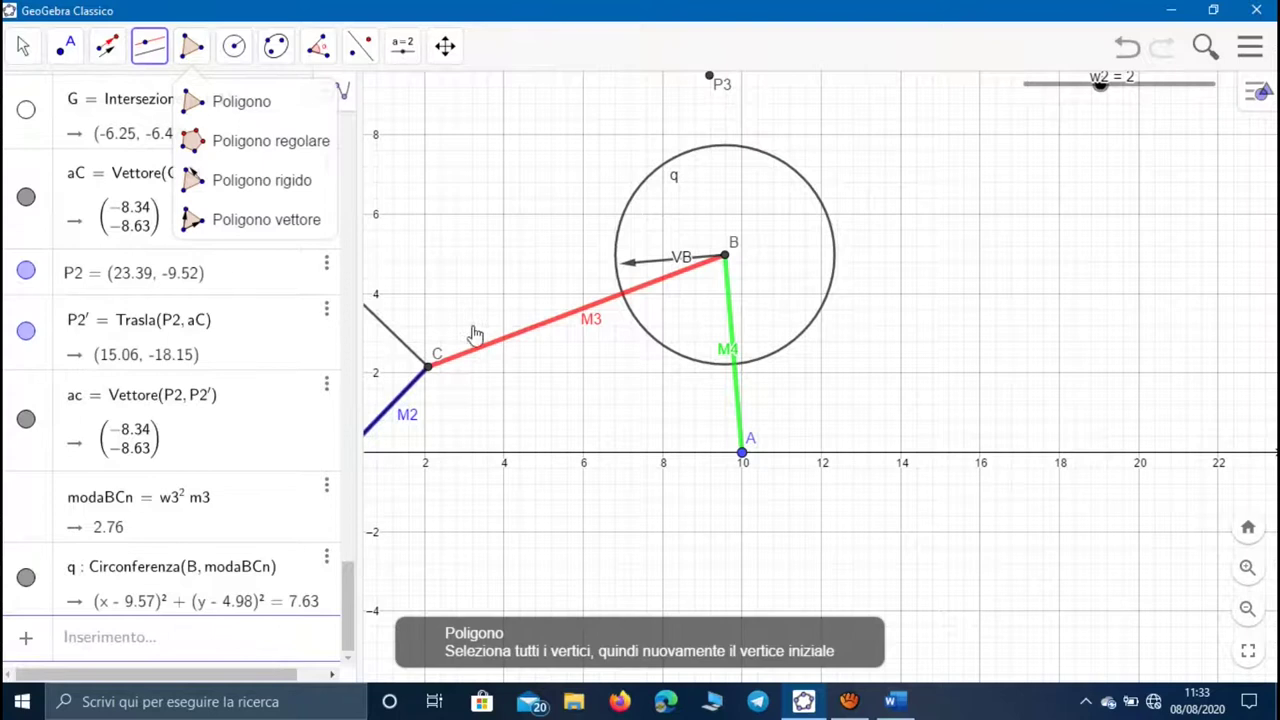
{"action": "left_click", "coordinate": [505, 340]}
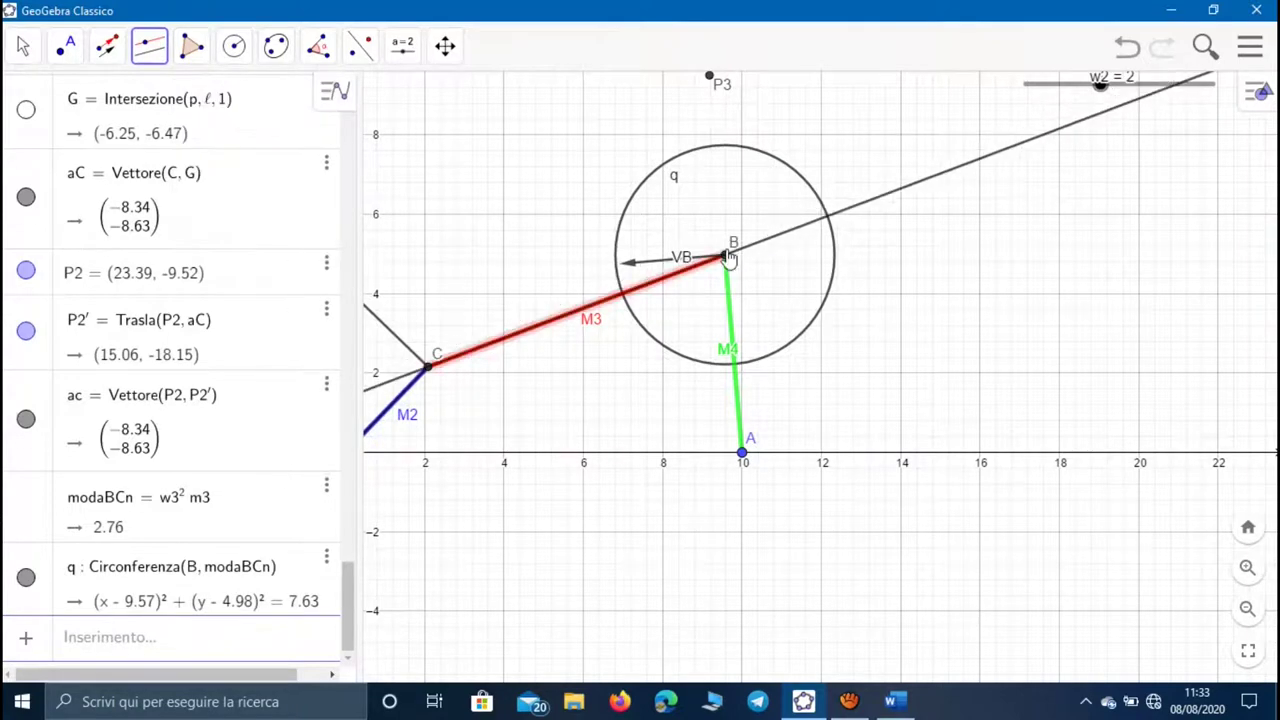
{"action": "left_click", "coordinate": [725, 255]}
- Intersect circle q with line m to create their intersection points
{"action": "left_click", "coordinate": [65, 45]}
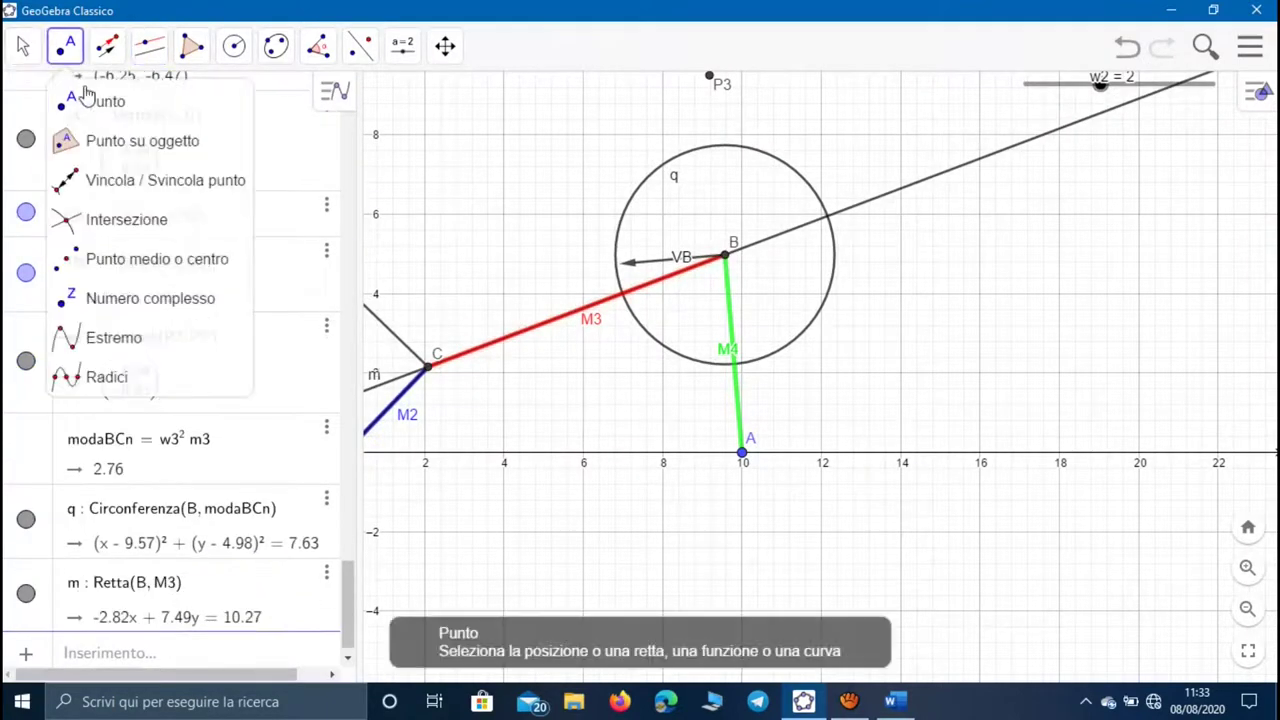
{"action": "left_click", "coordinate": [106, 220]}
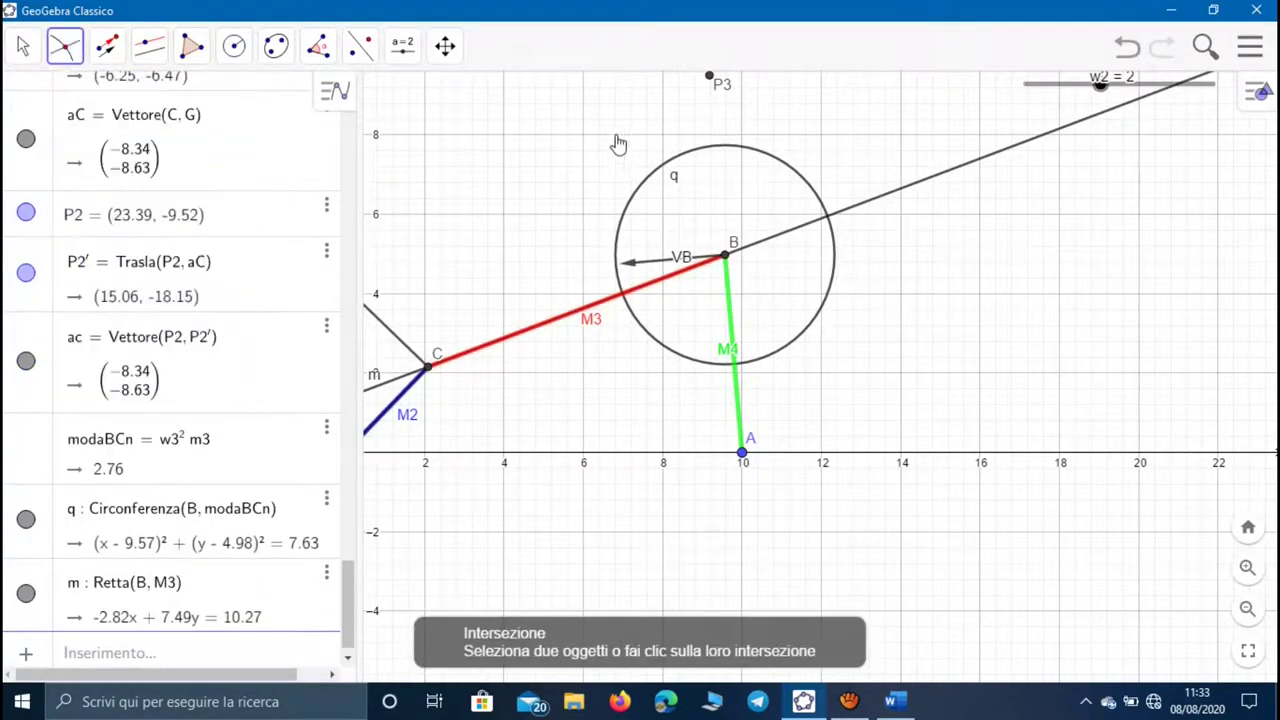
{"action": "left_click", "coordinate": [678, 155]}
{"action": "left_click", "coordinate": [790, 231]}
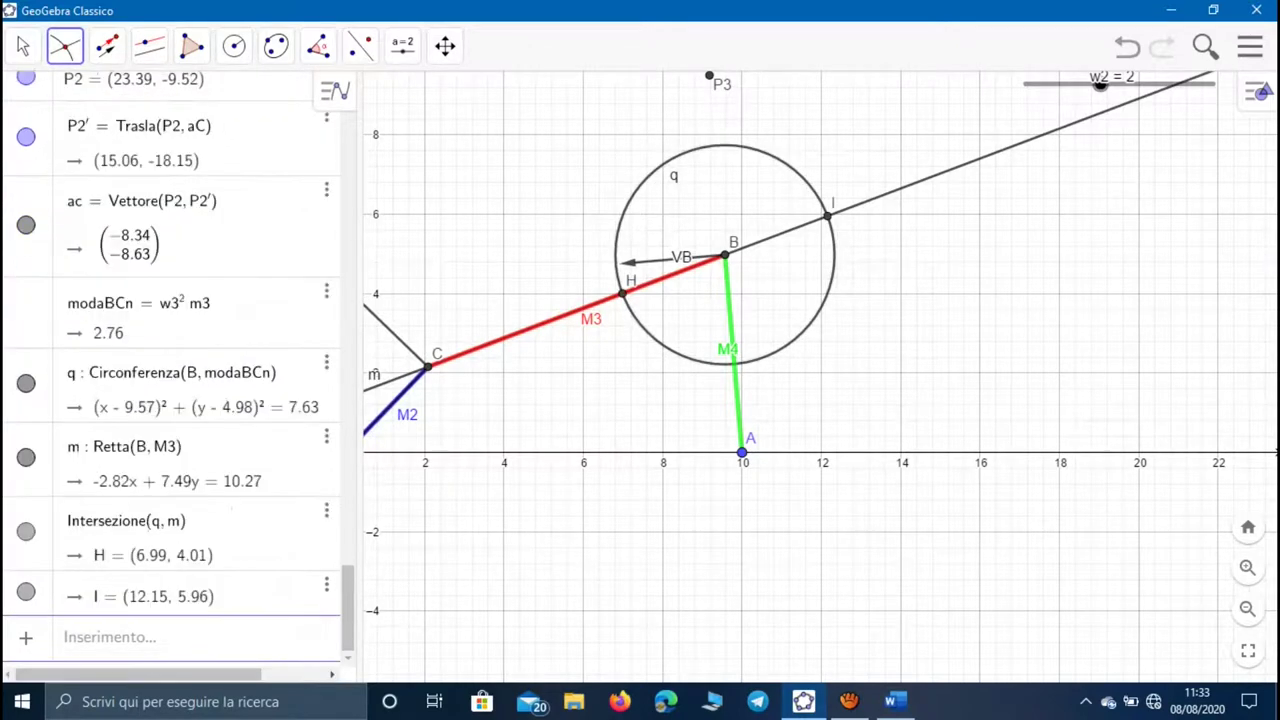
{"action": "left_click", "coordinate": [23, 45]}
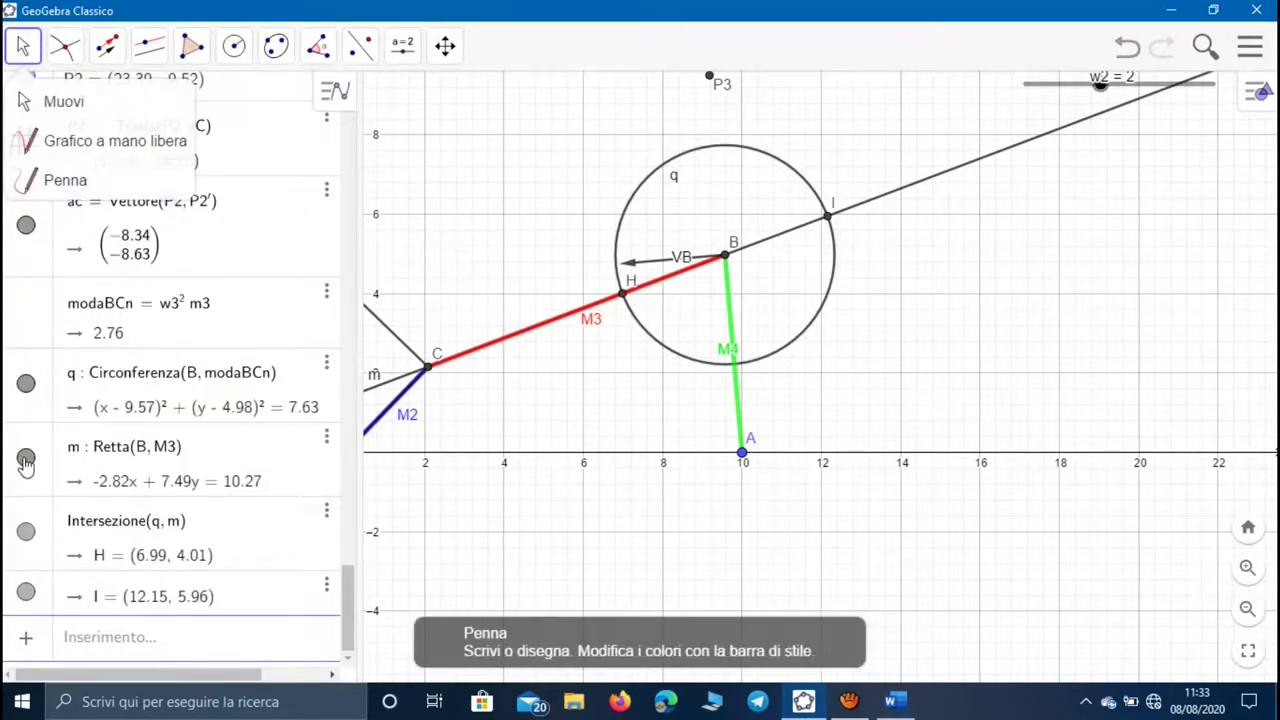
- Restrict the intersection of q and m to index 1, and hide both the line and the circle
{"action": "left_click", "coordinate": [185, 522]}
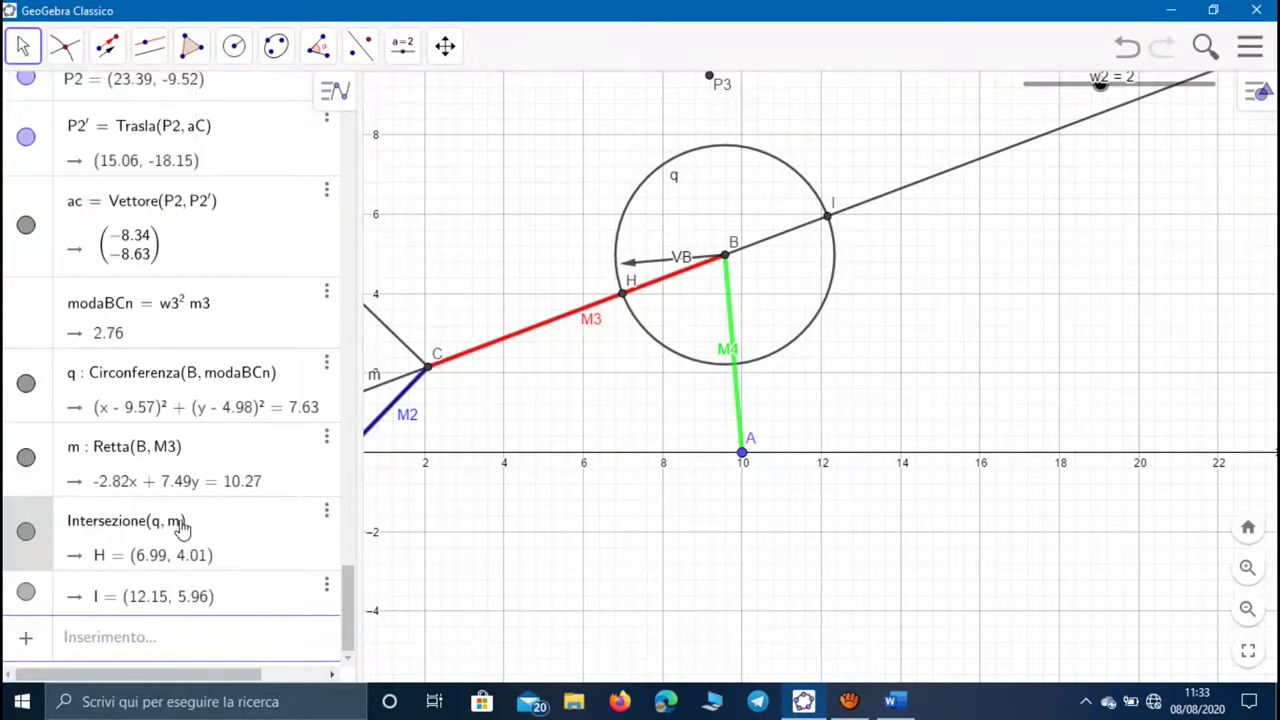
{"action": "type", "text": ", 1"}
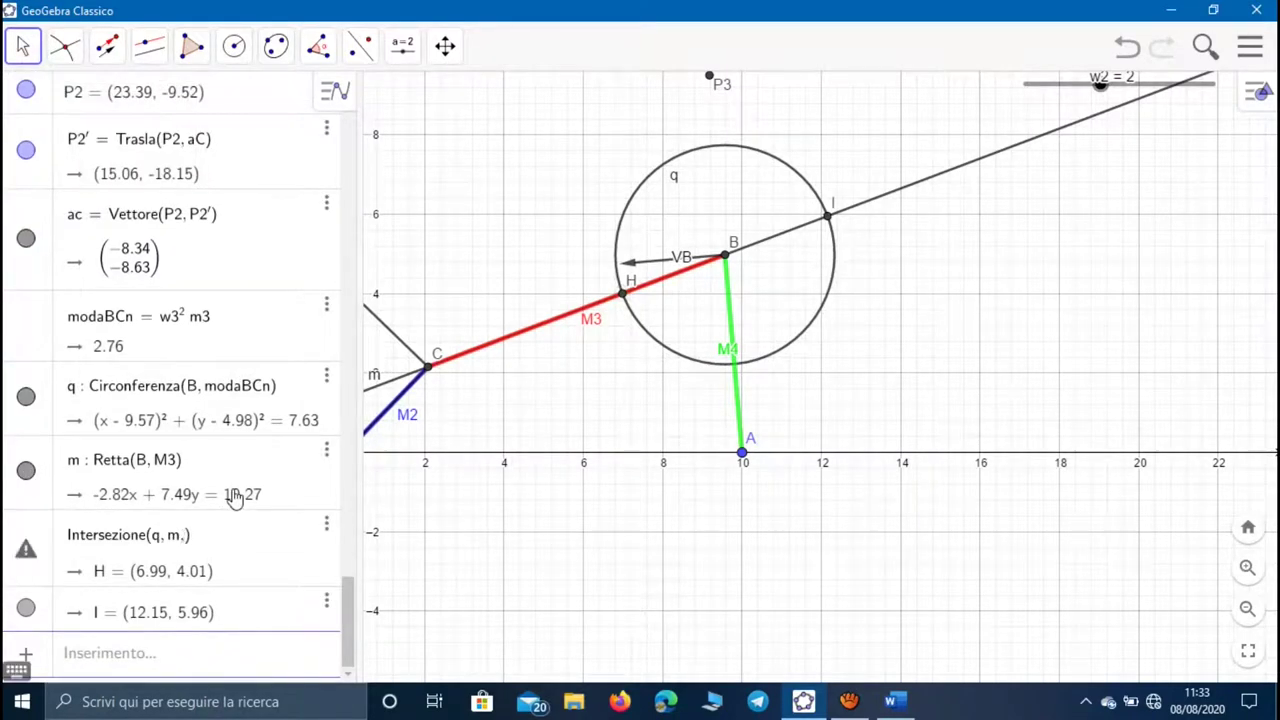
{"action": "key", "text": "Return"}
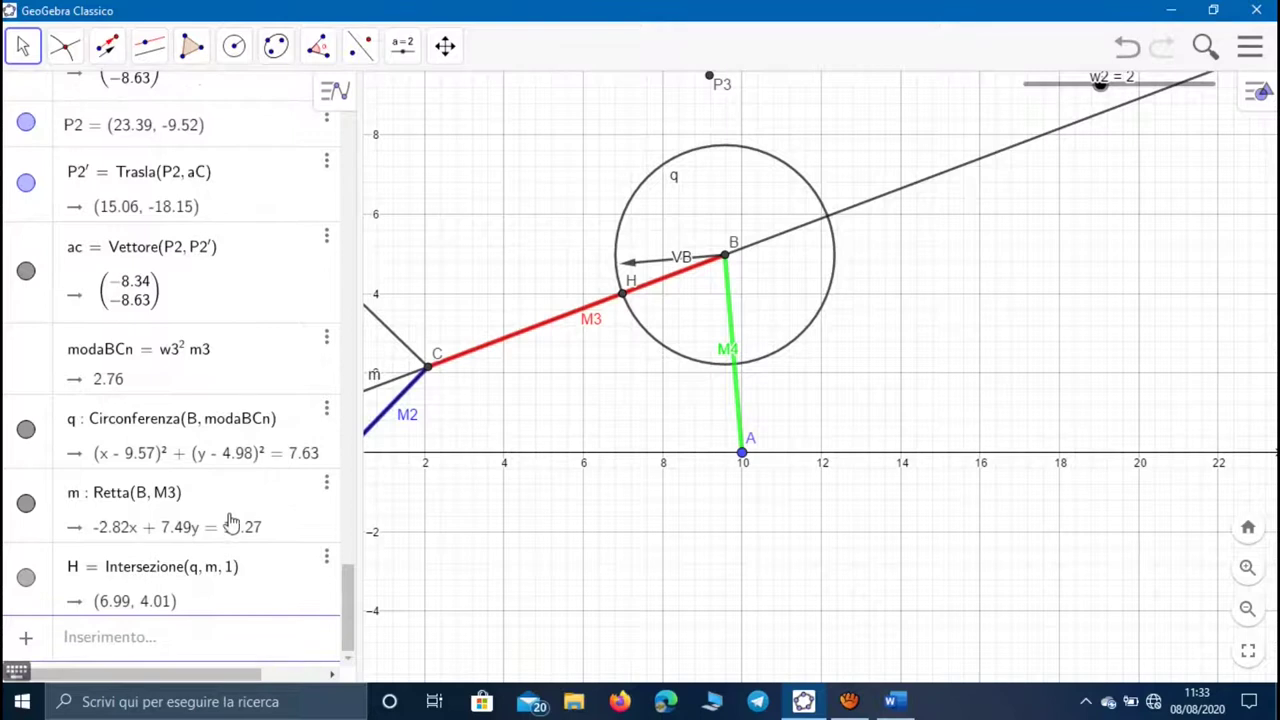
{"action": "left_click", "coordinate": [26, 503]}
{"action": "left_click", "coordinate": [28, 433]}
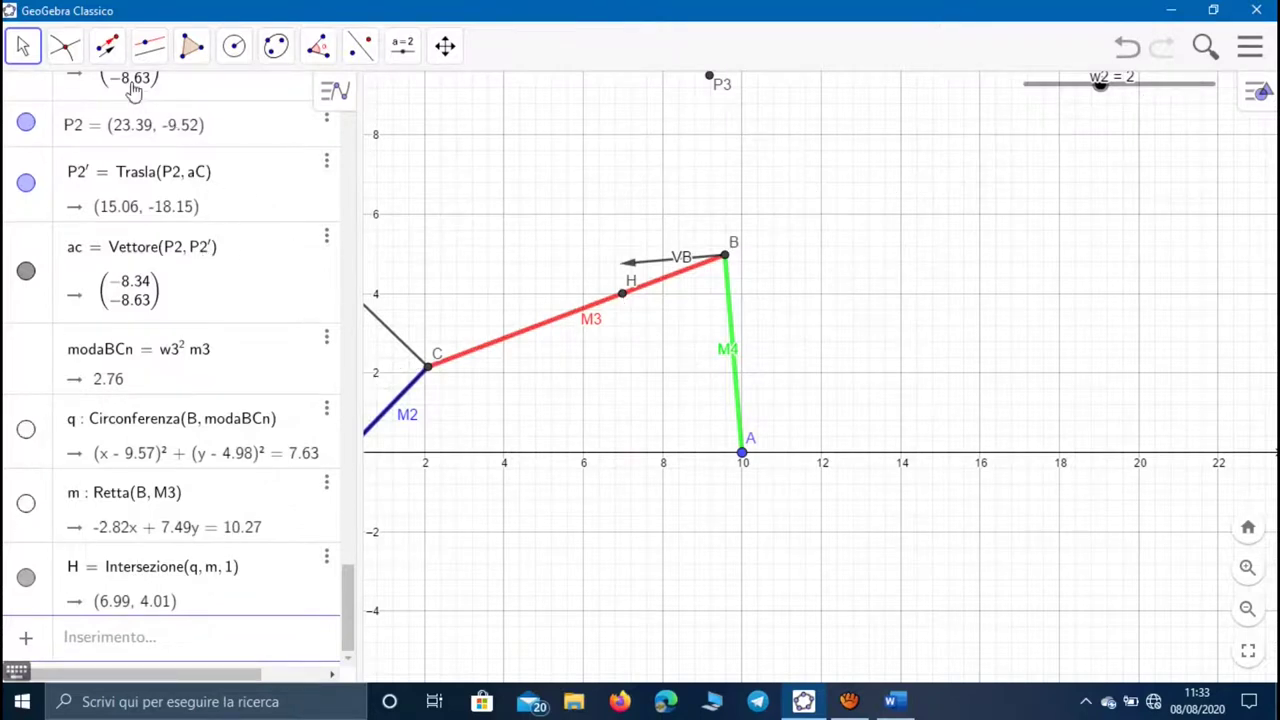
- Draw a vector from point B to the intersection point H
{"action": "left_click", "coordinate": [106, 45]}
{"action": "left_click", "coordinate": [151, 298]}
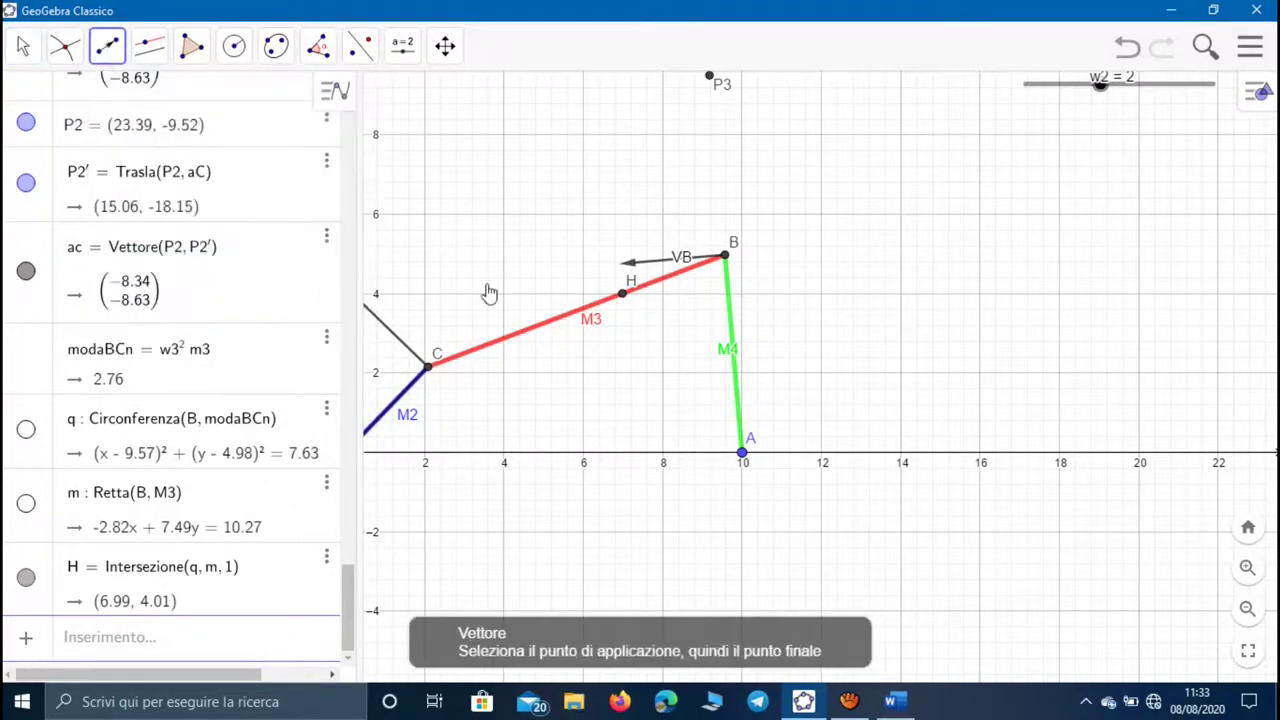
{"action": "left_click", "coordinate": [727, 254]}
{"action": "left_click", "coordinate": [622, 294]}
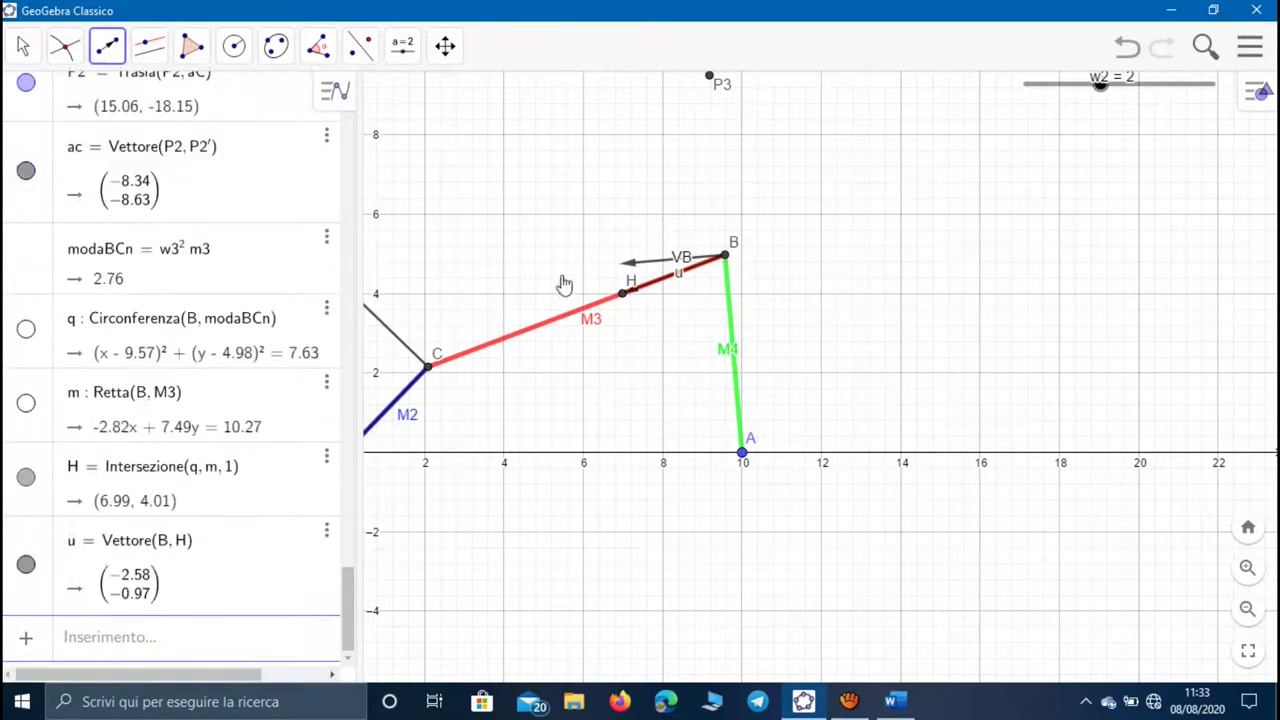
- Hide intersection point H and rename the vector from B to H as aBCn, with its label moved clear of segment M3
{"action": "left_click", "coordinate": [22, 46]}
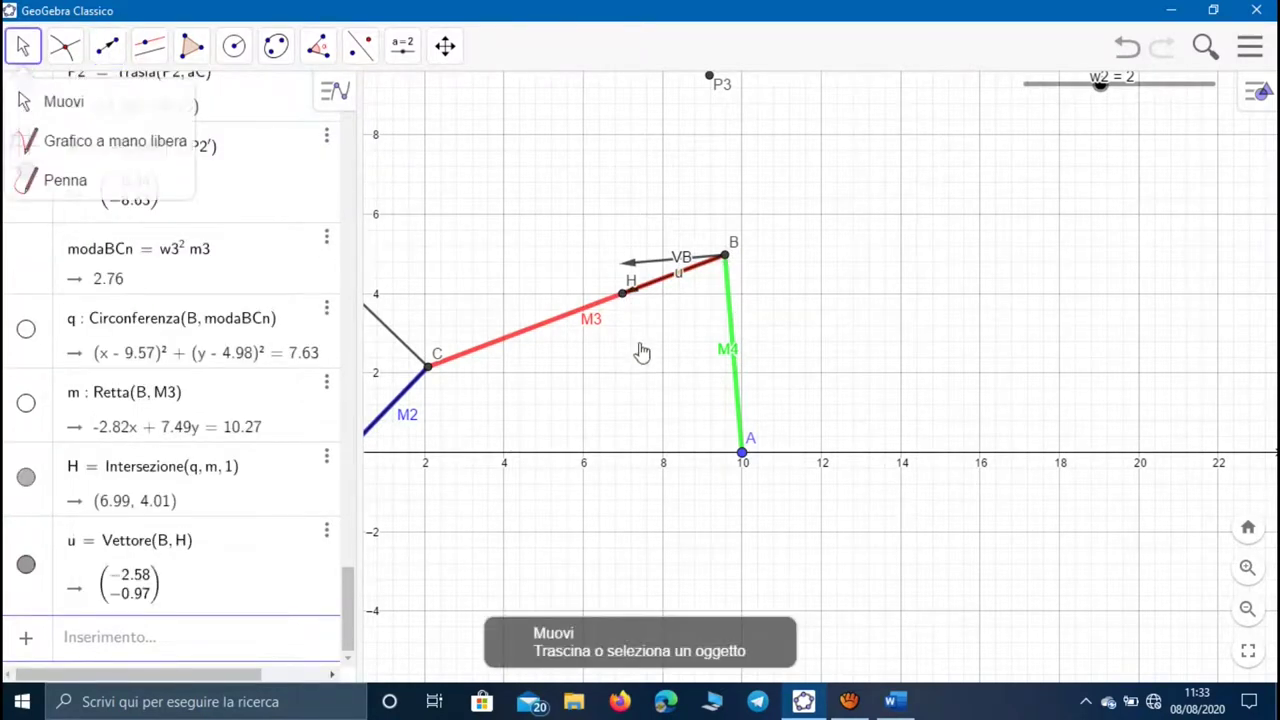
{"action": "left_click", "coordinate": [26, 477]}
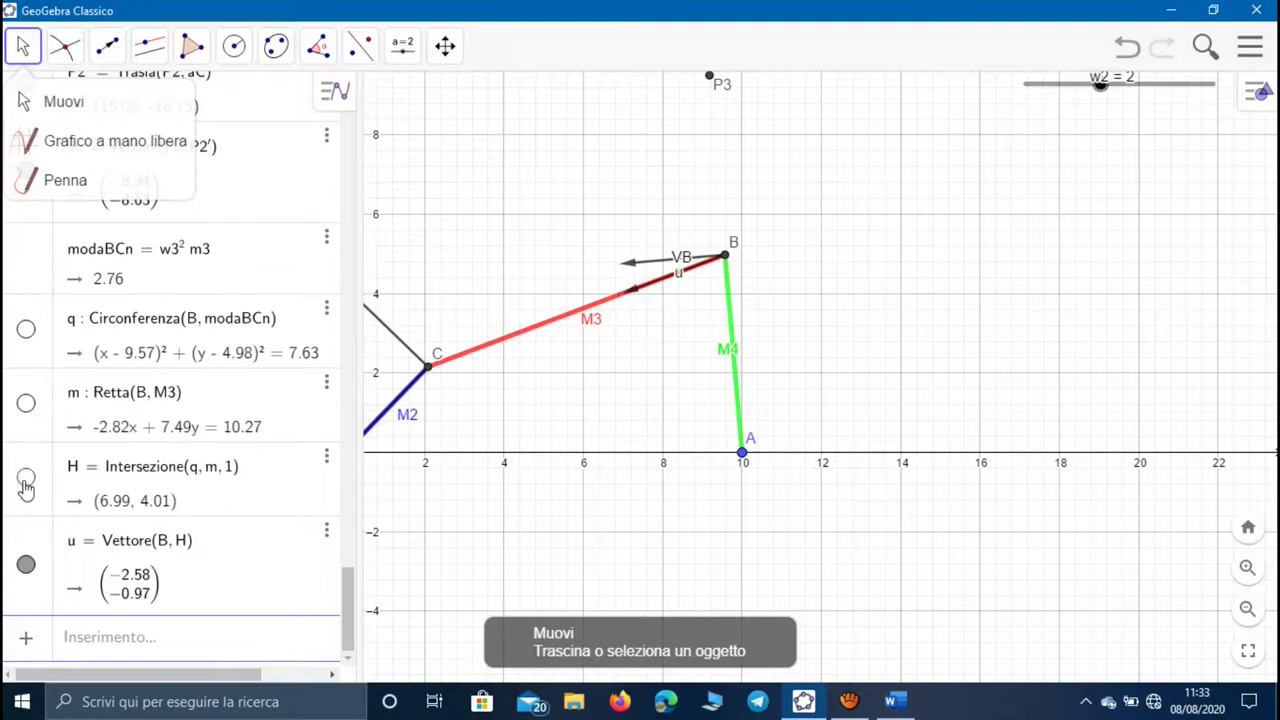
{"action": "left_click_drag", "start_coordinate": [553, 415], "coordinate": [668, 328]}
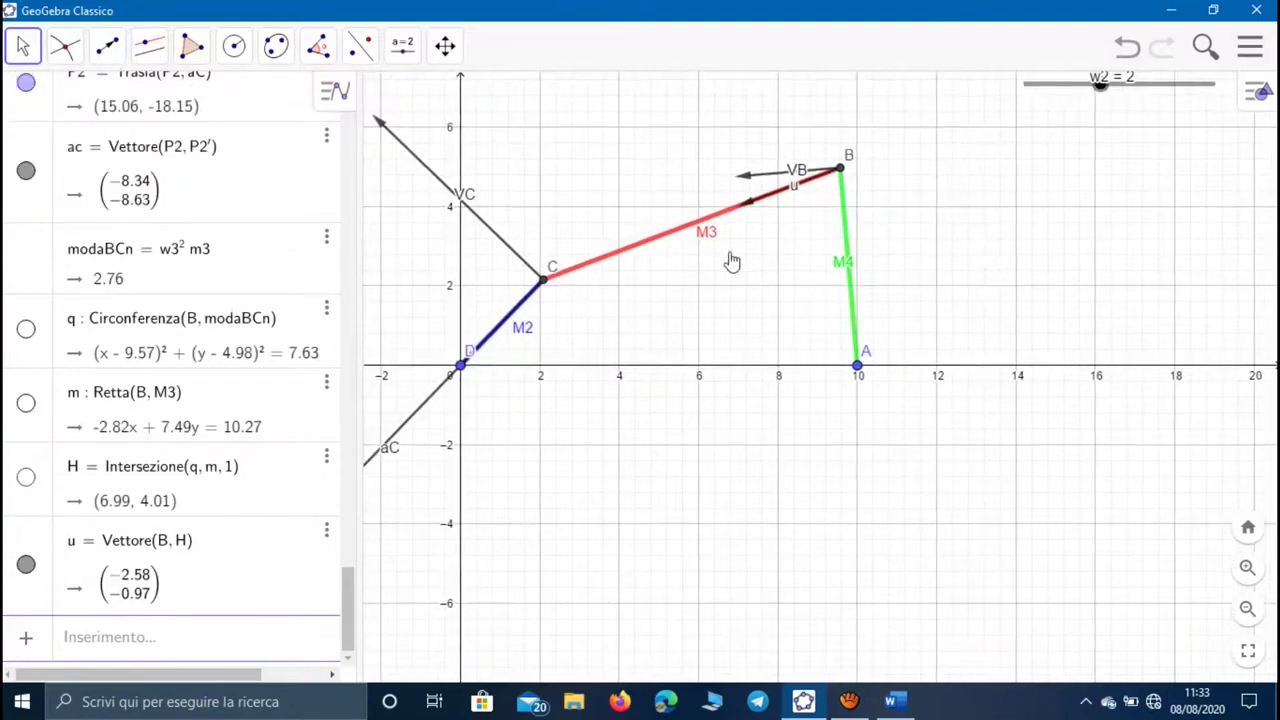
{"action": "right_click", "coordinate": [795, 215]}
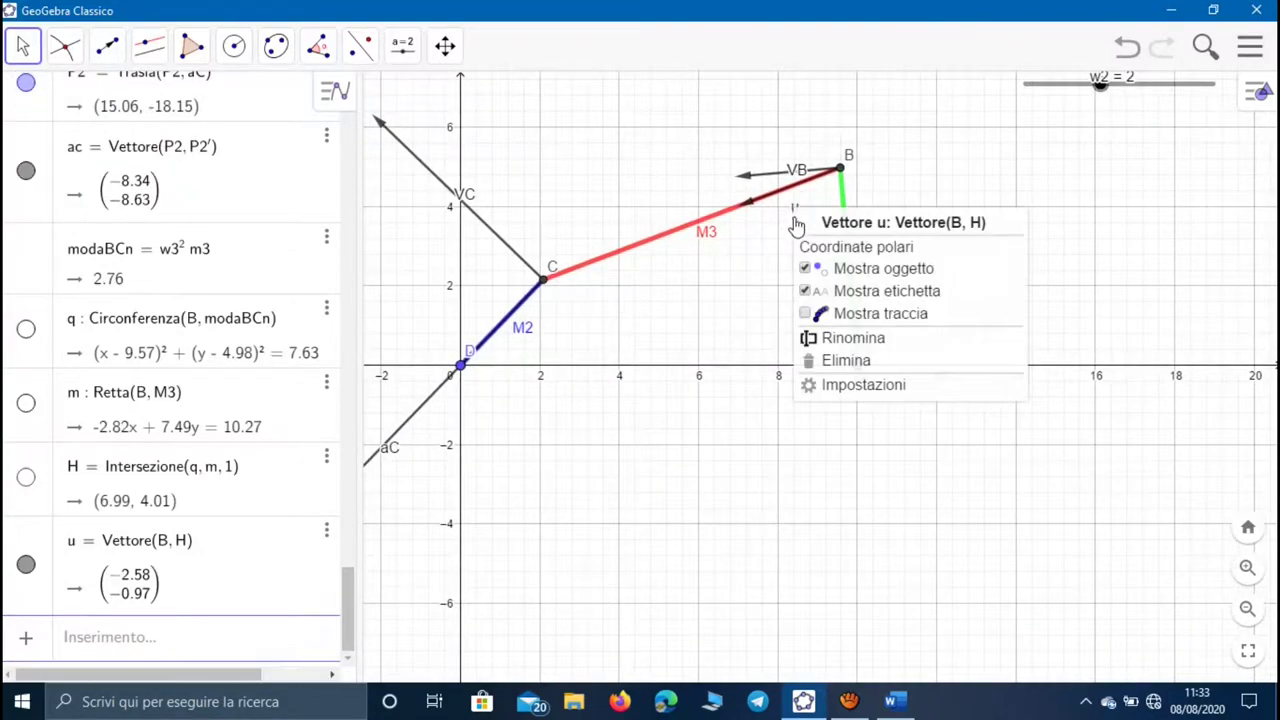
{"action": "left_click", "coordinate": [843, 337]}
{"action": "key", "text": "BackSpace"}
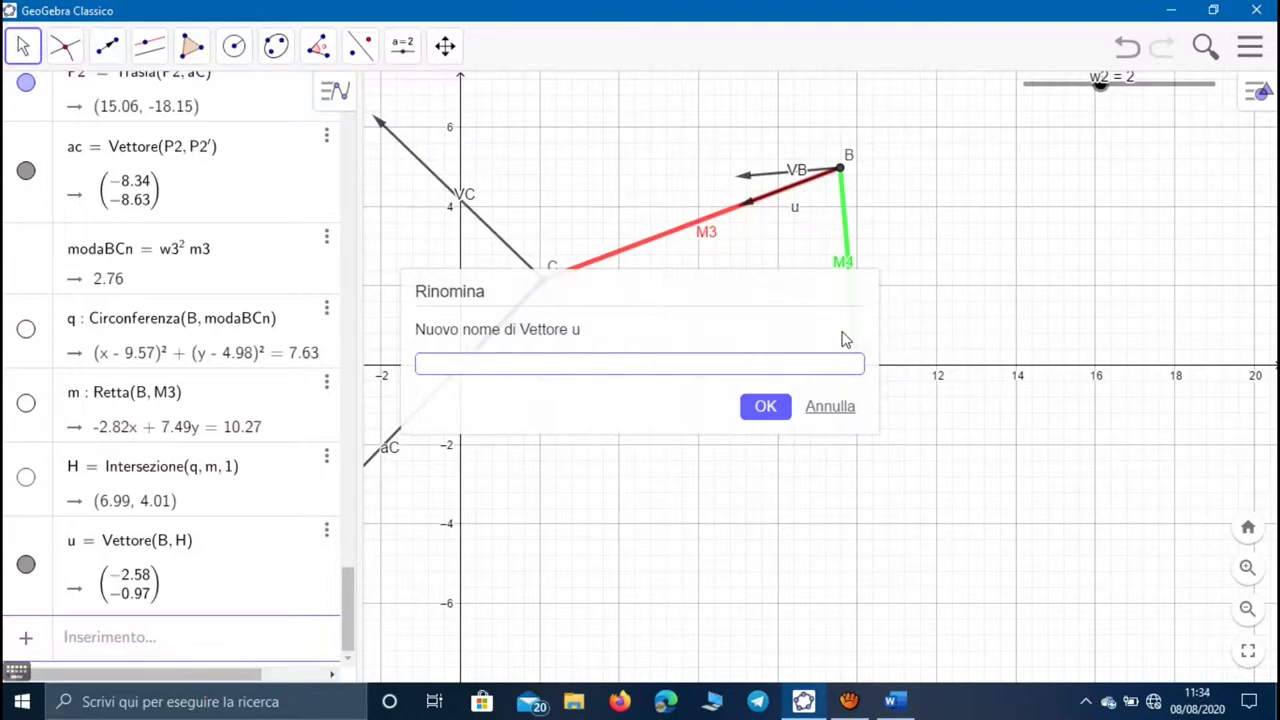
{"action": "type", "text": "aBCn"}
{"action": "key", "text": "Return"}
- Draw a vector equal to aBCn starting from point P2' in the acceleration polygon
{"action": "scroll", "coordinate": [1005, 465], "scroll_direction": "down", "scroll_amount": 2}
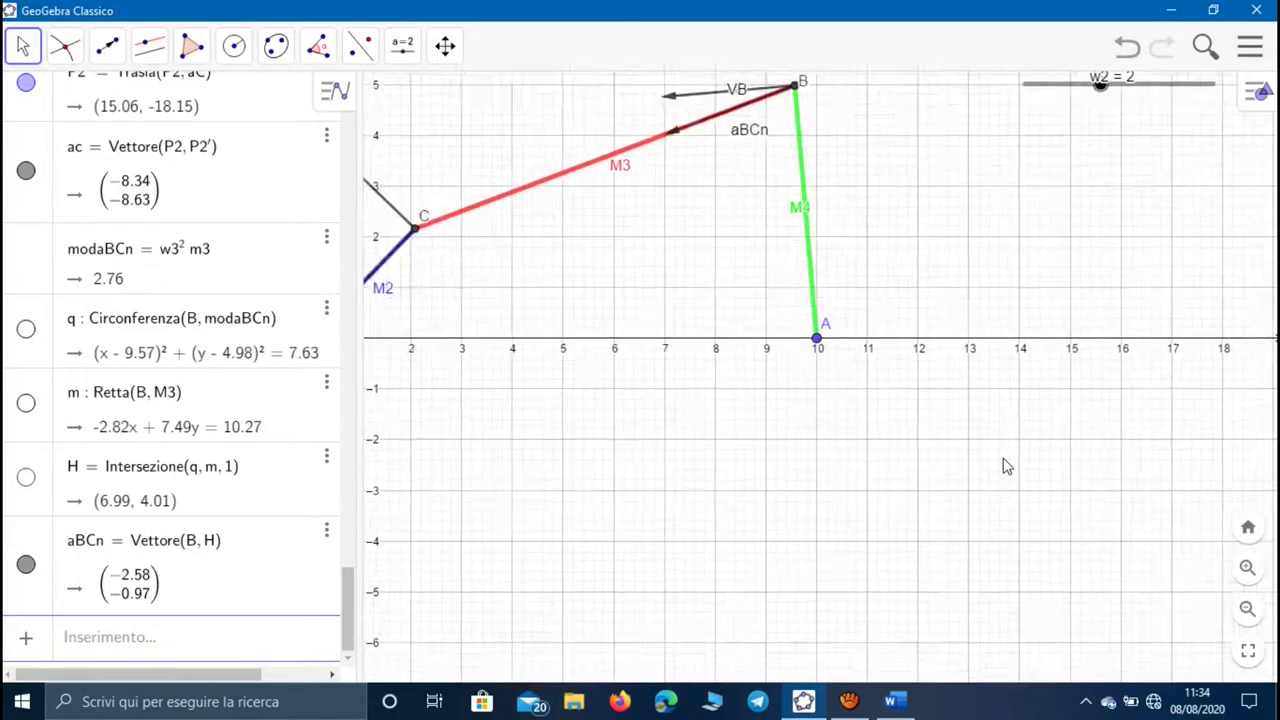
{"action": "left_click_drag", "start_coordinate": [1005, 465], "coordinate": [800, 251]}
{"action": "scroll", "coordinate": [800, 251], "scroll_direction": "down", "scroll_amount": 5}
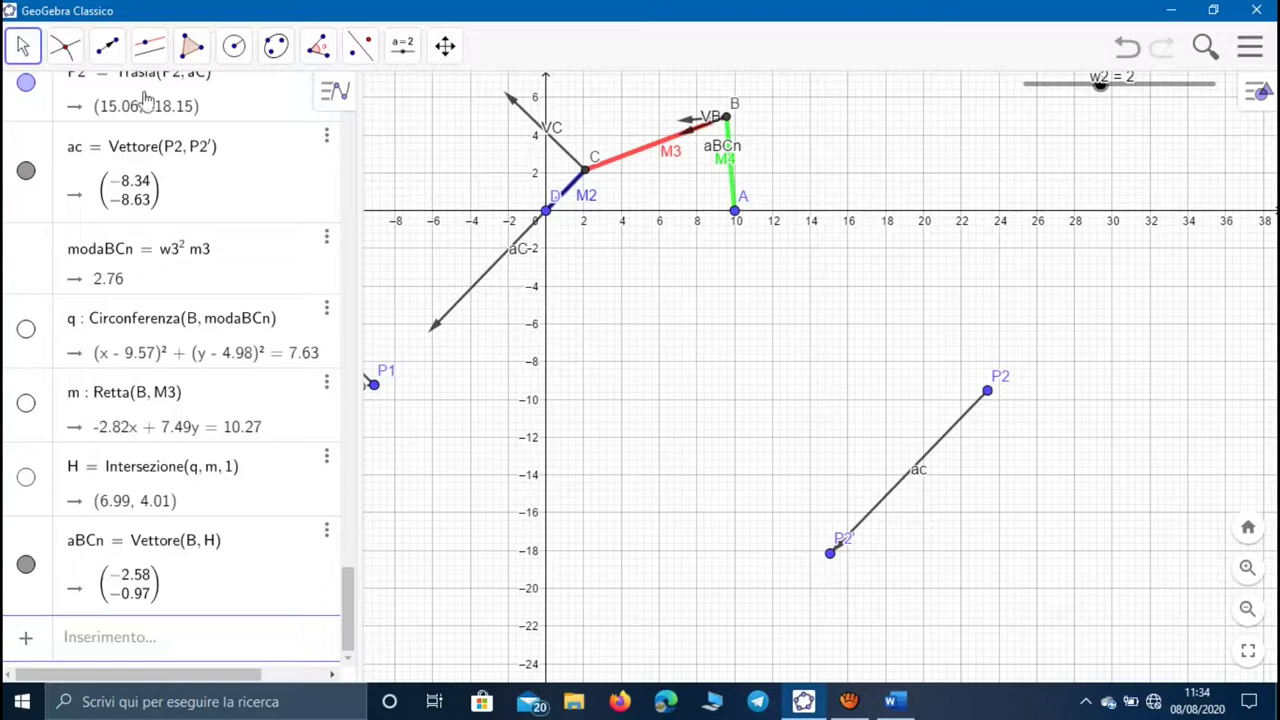
{"action": "left_click", "coordinate": [107, 46]}
{"action": "left_click", "coordinate": [110, 336]}
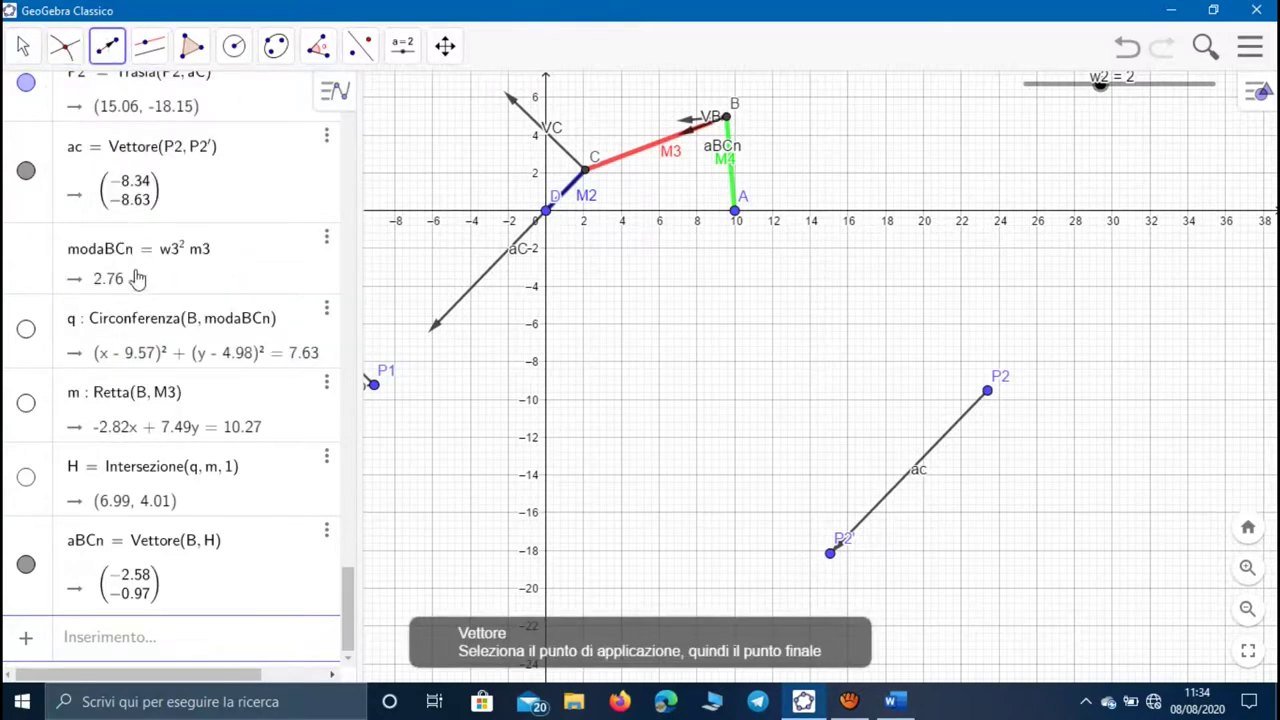
{"action": "left_click", "coordinate": [107, 55]}
{"action": "left_click", "coordinate": [130, 334]}
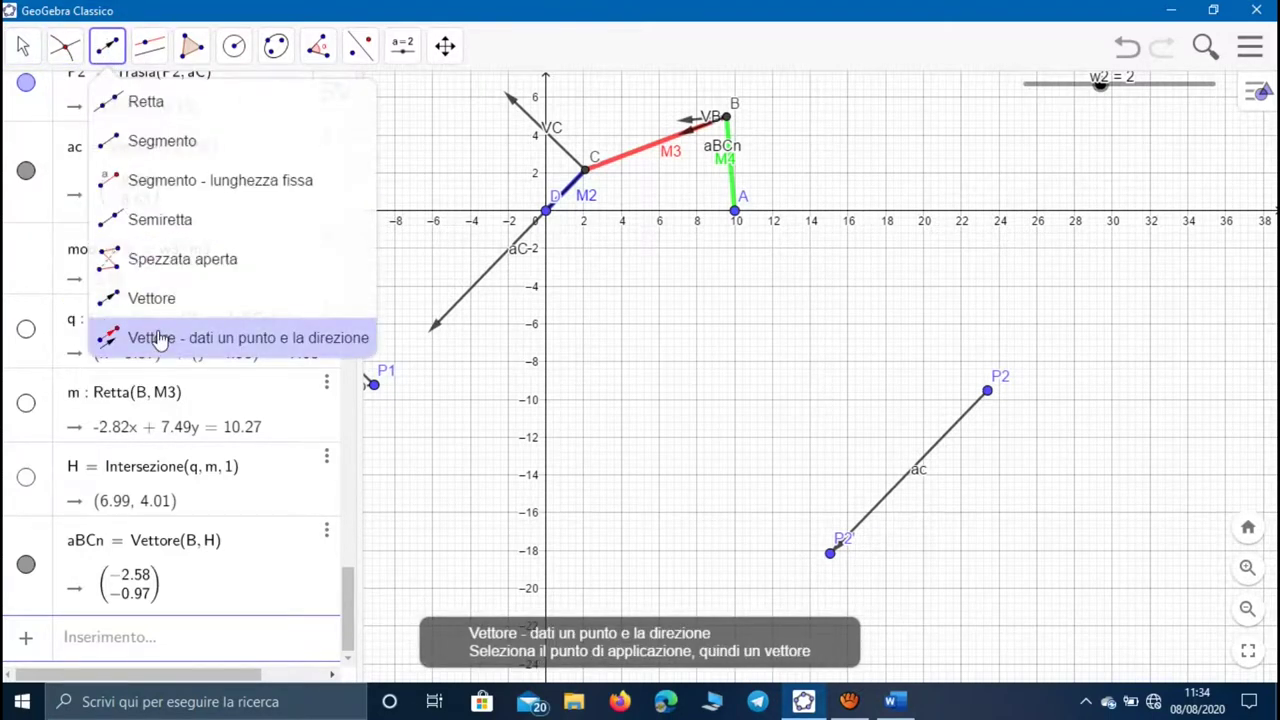
{"action": "left_click", "coordinate": [829, 562]}
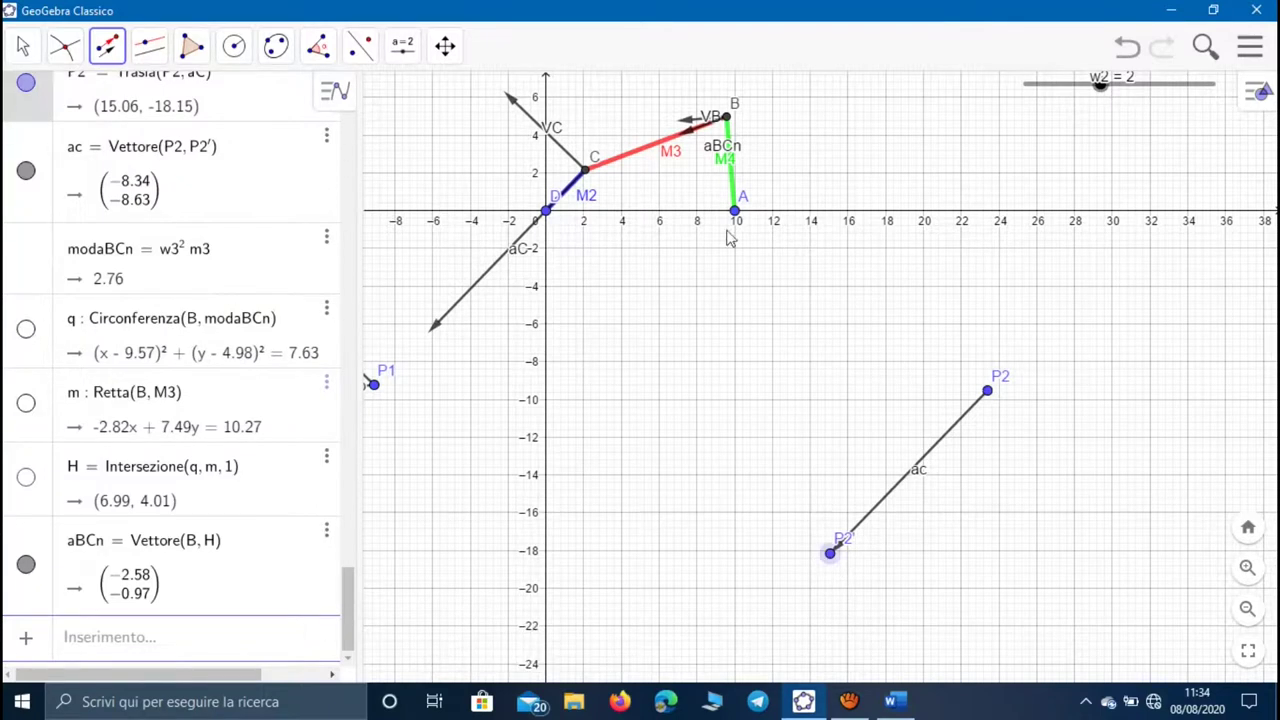
{"action": "left_click", "coordinate": [707, 148]}
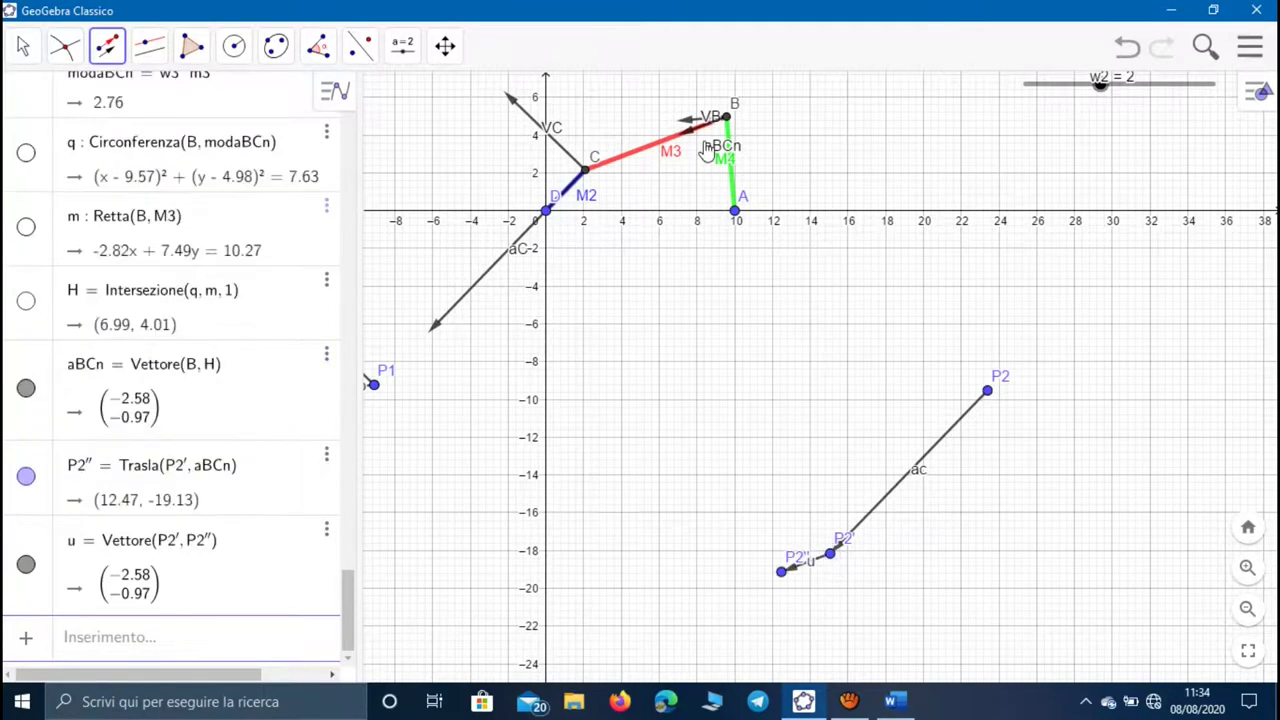
- Rename the vector from P2' to P2'' as abcn
{"action": "left_click", "coordinate": [22, 46]}
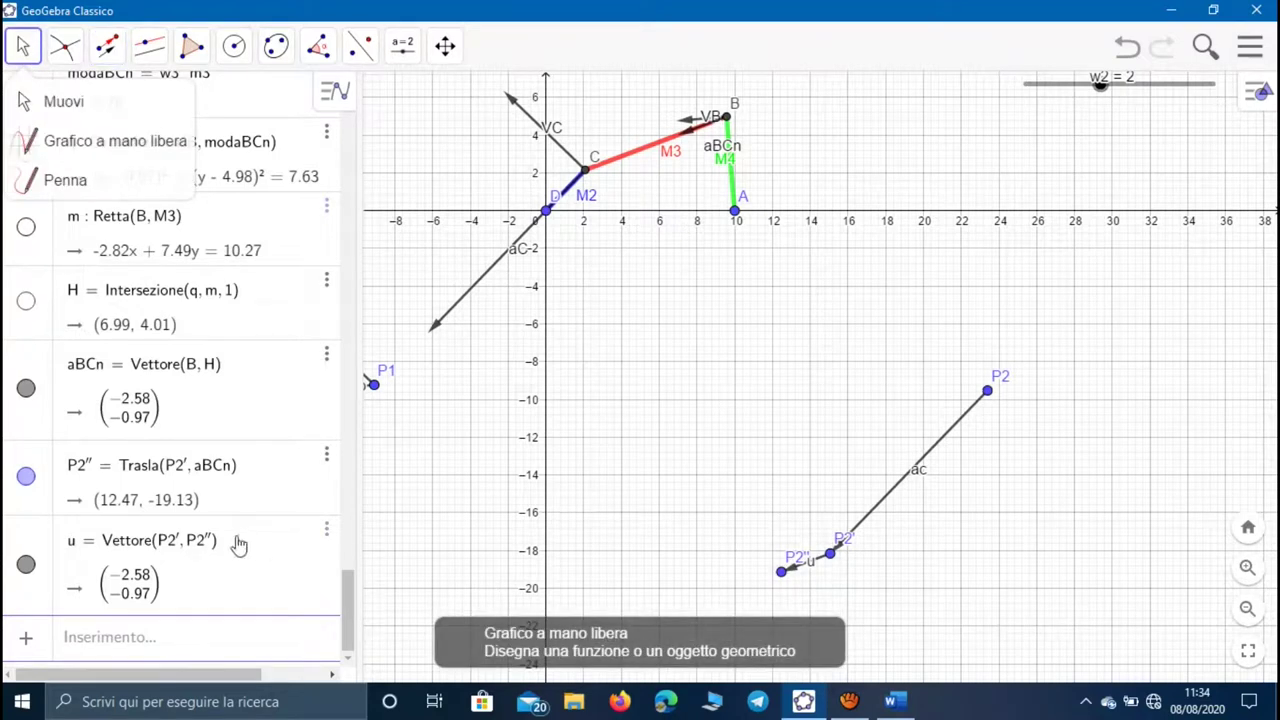
{"action": "left_click", "coordinate": [78, 544]}
{"action": "key", "text": "BackSpace"}
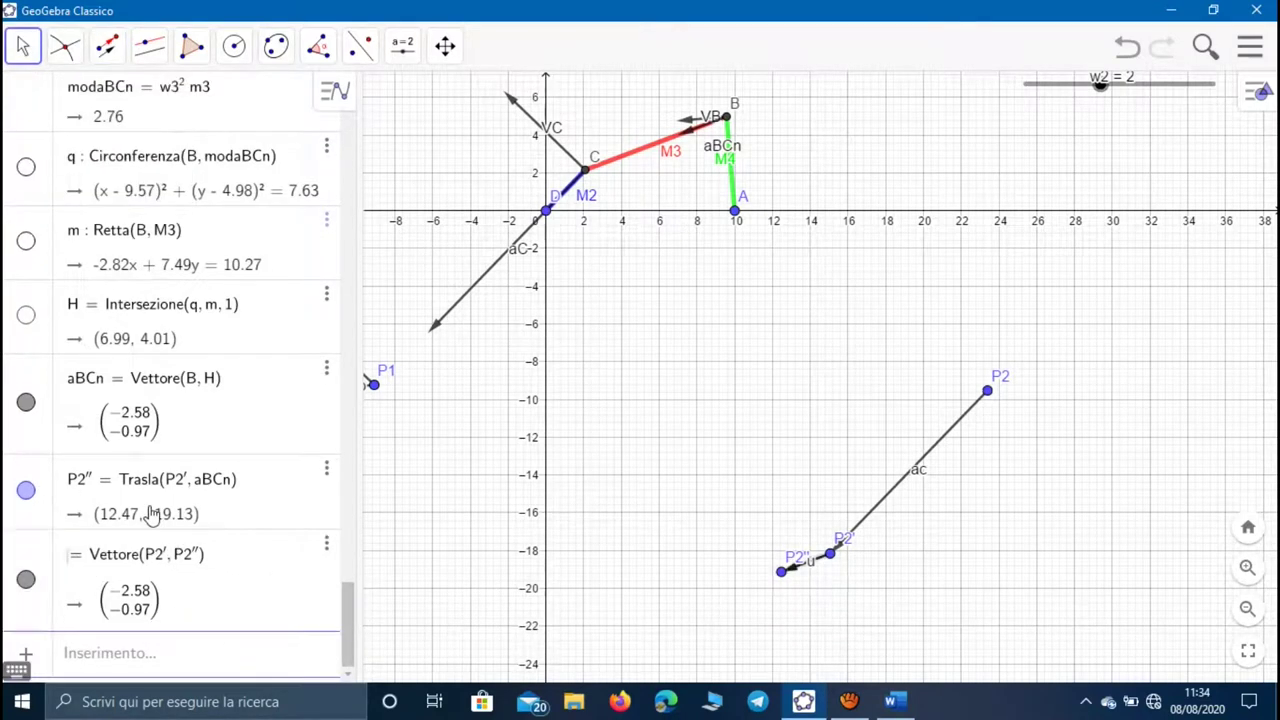
{"action": "type", "text": "abcn"}
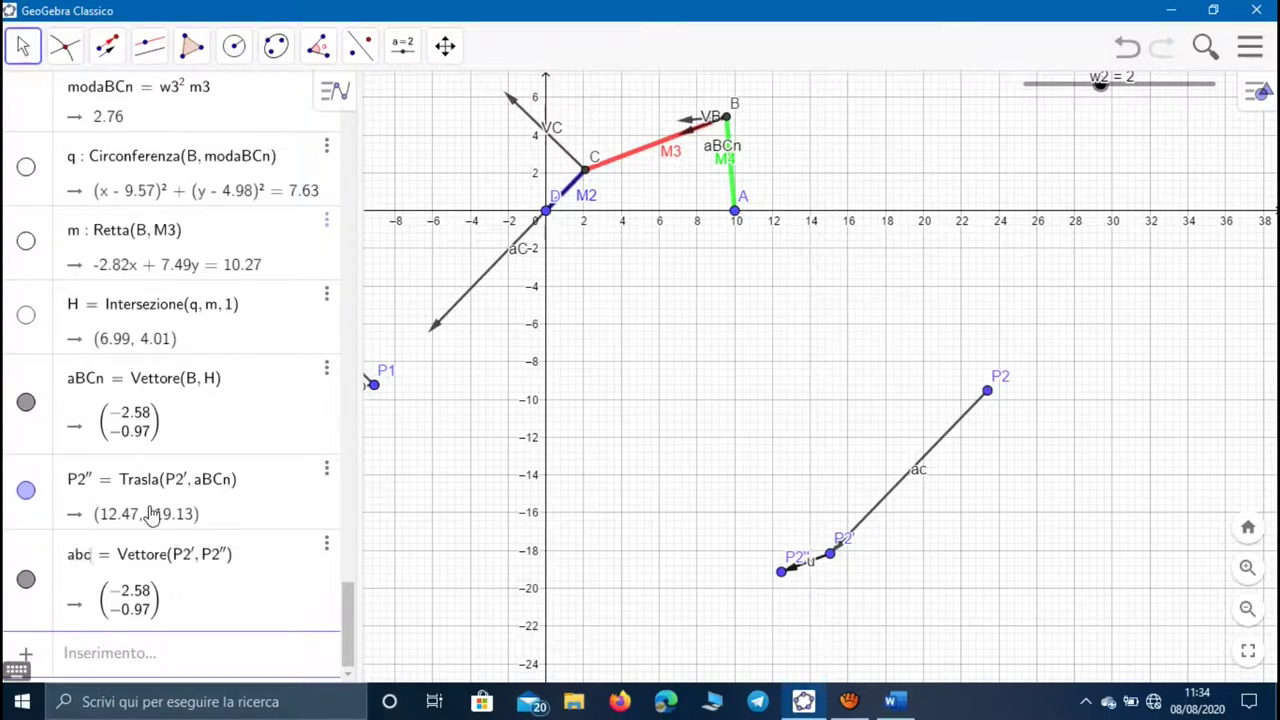
{"action": "key", "text": "Return"}
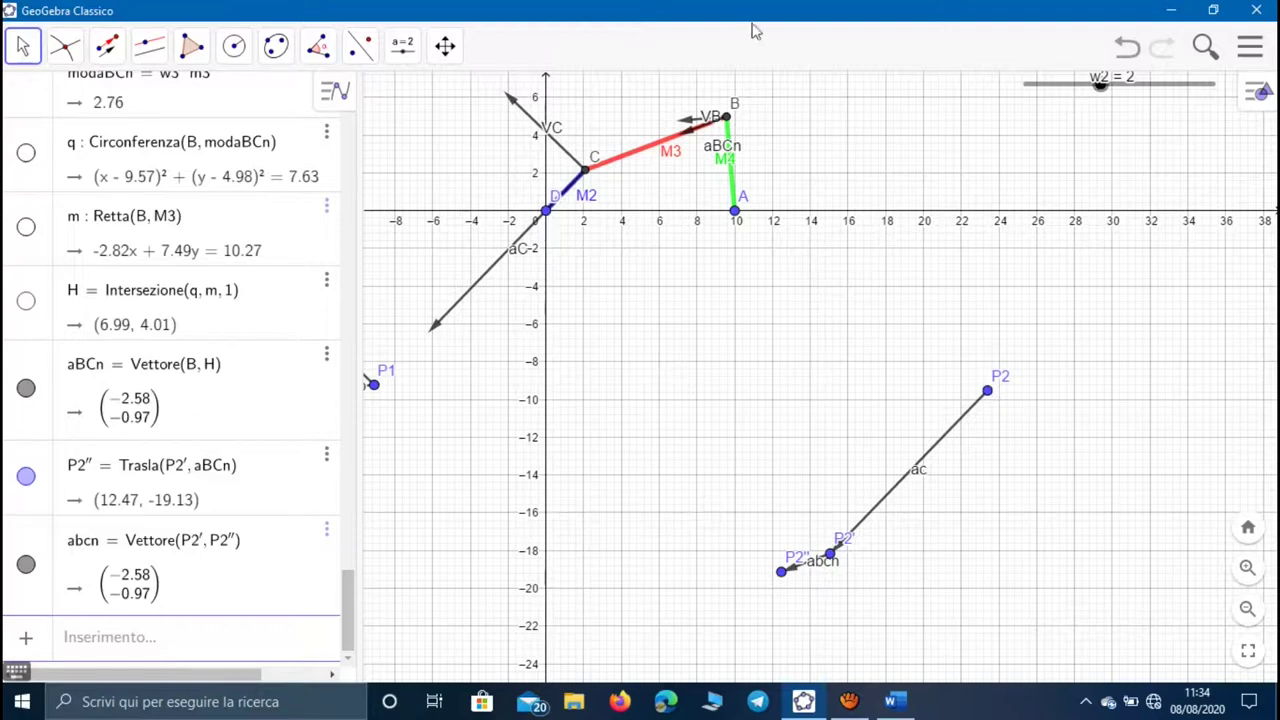
- Draw a line through point P2'' perpendicular to segment M3
{"action": "left_click", "coordinate": [159, 40]}
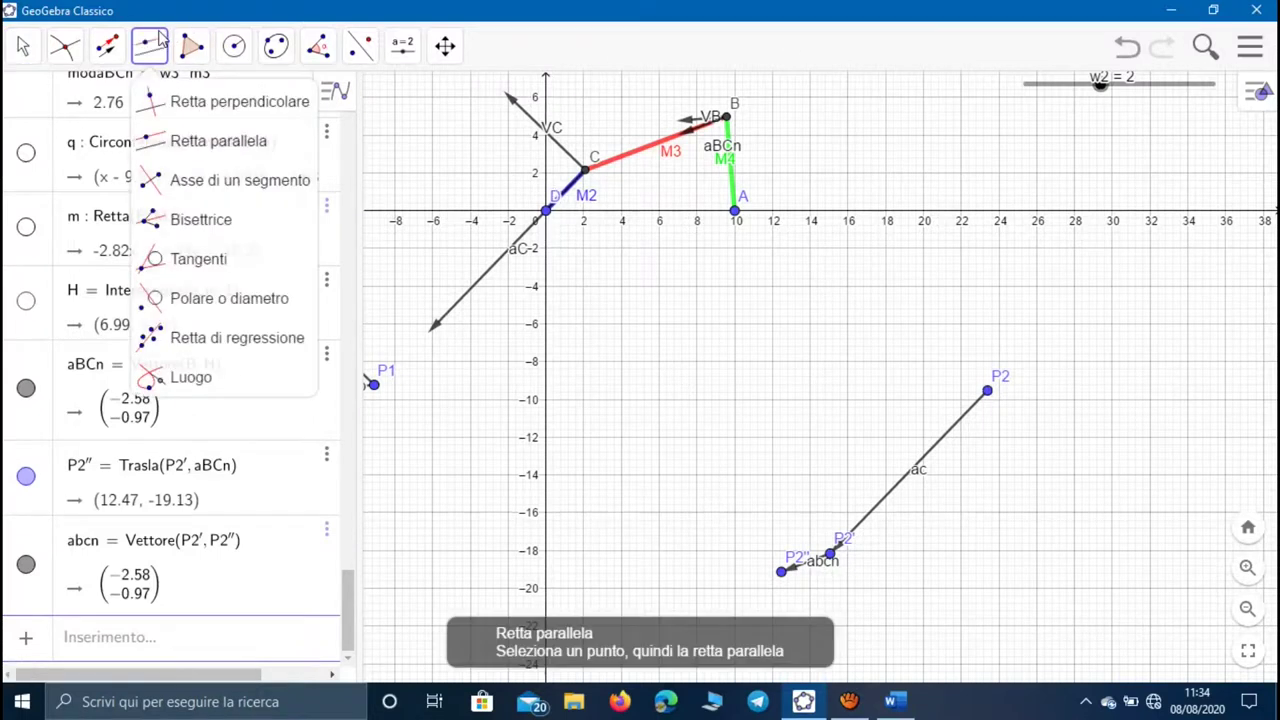
{"action": "left_click", "coordinate": [174, 92]}
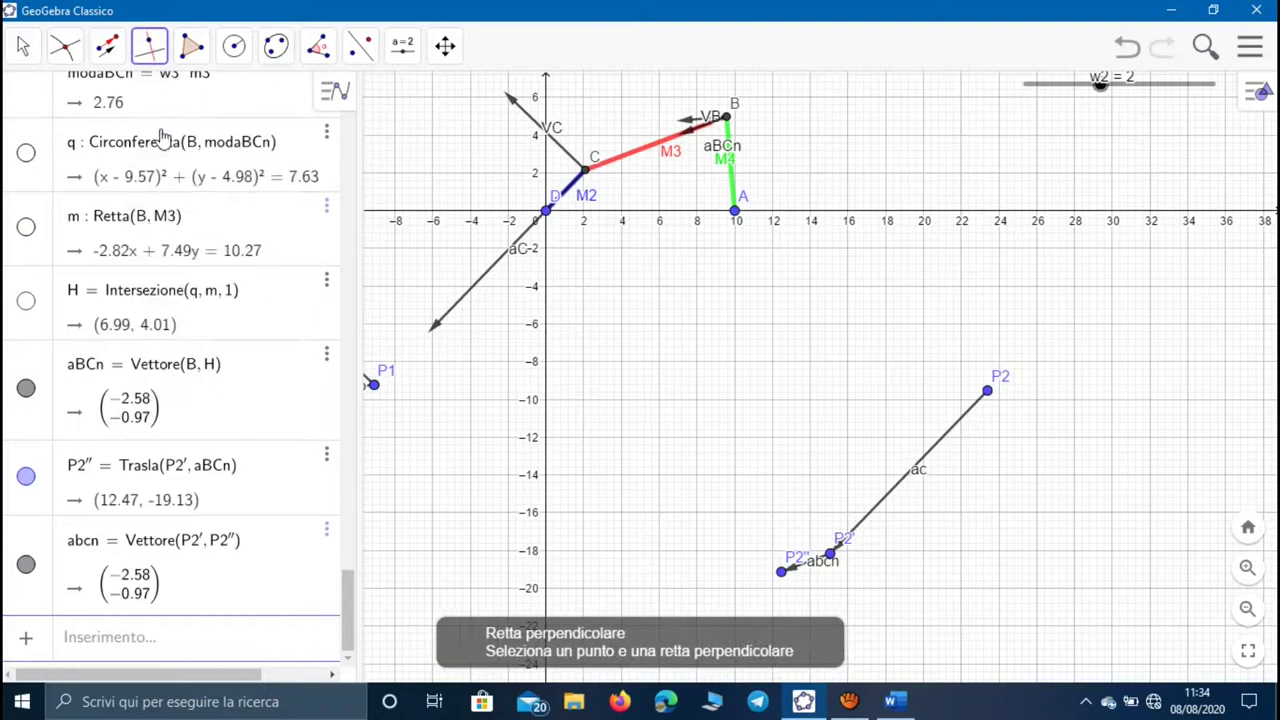
{"action": "left_click", "coordinate": [616, 157]}
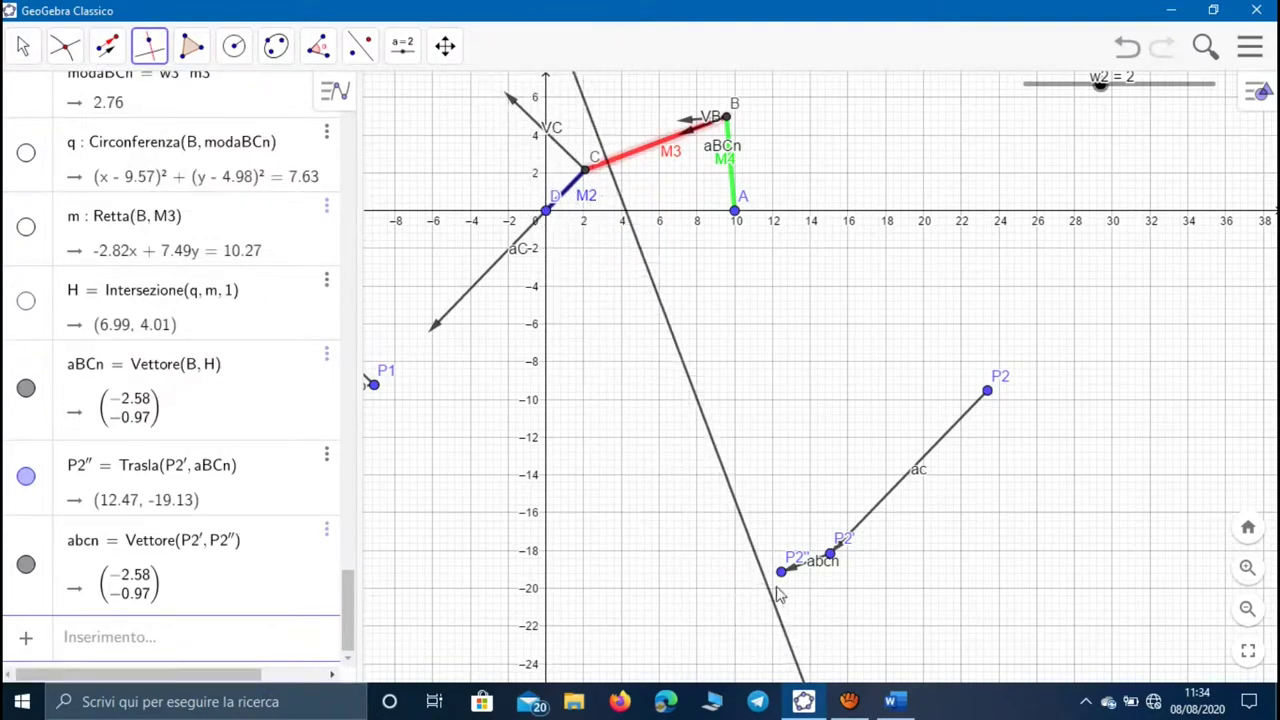
{"action": "left_click", "coordinate": [781, 571]}
- Define the magnitude modaBn as w4^2 multiplied by m4
{"action": "left_click", "coordinate": [22, 46]}
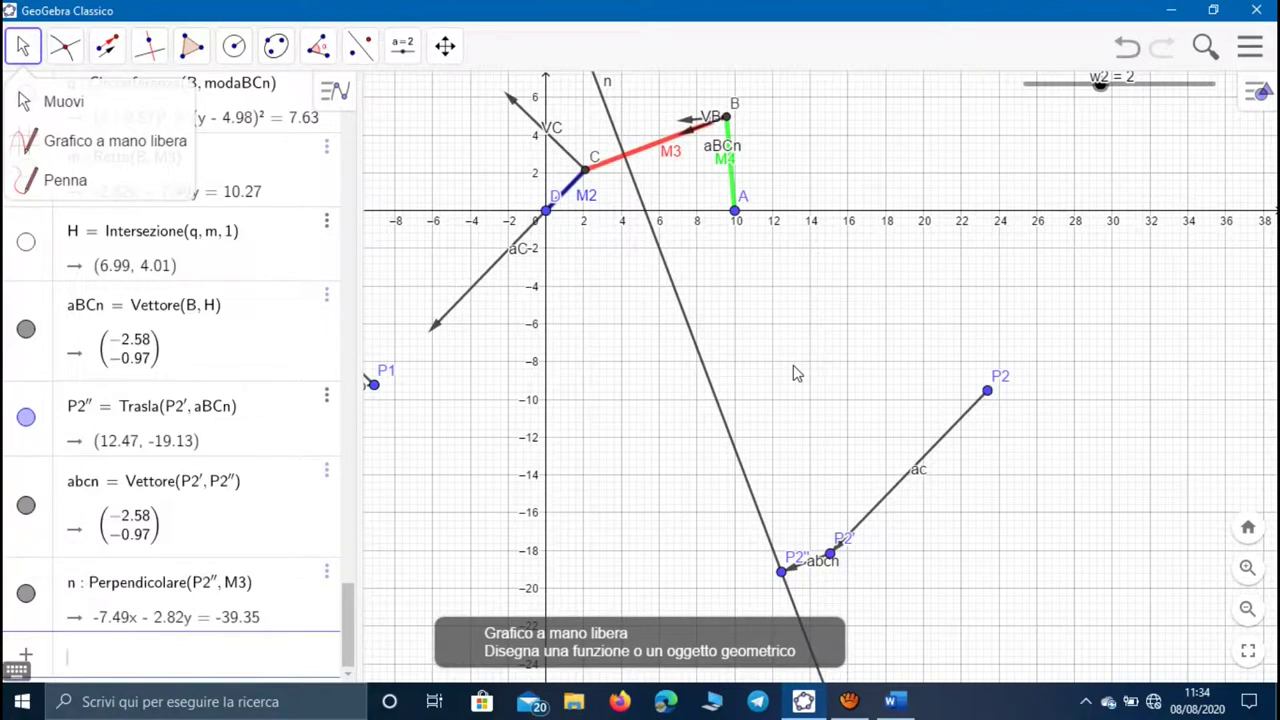
{"action": "type", "text": "mod"}
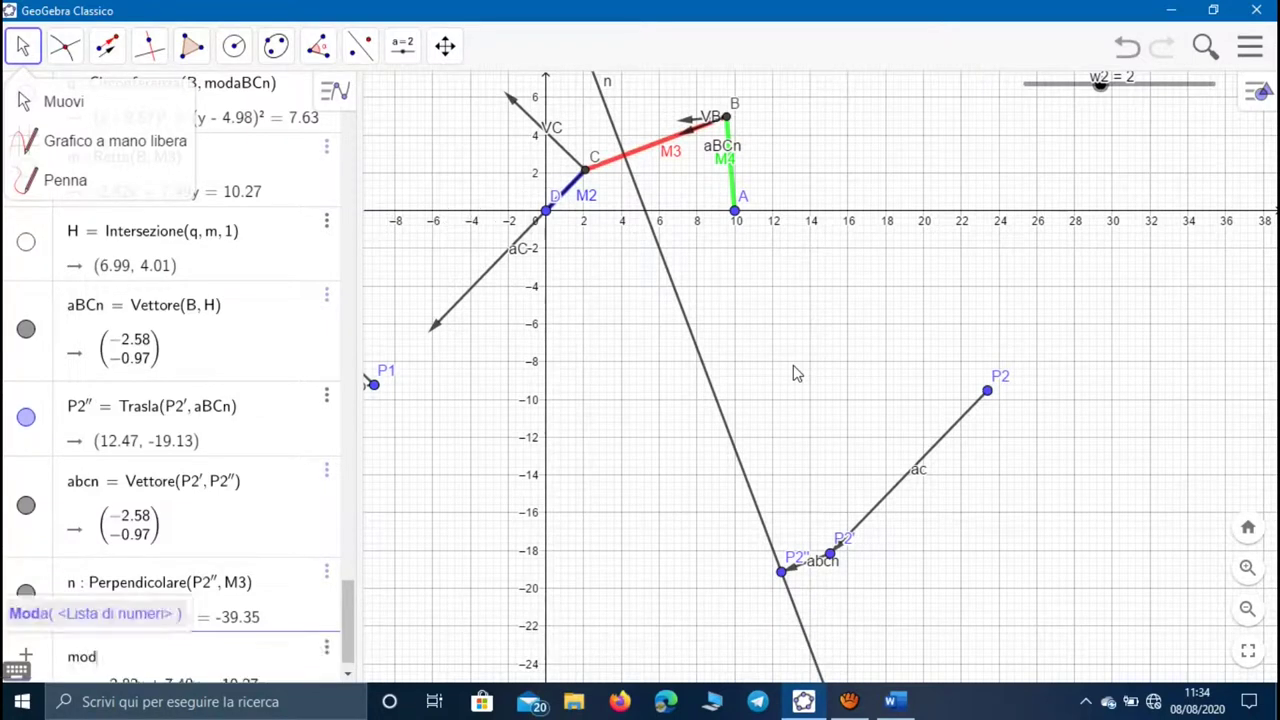
{"action": "type", "text": "aB"}
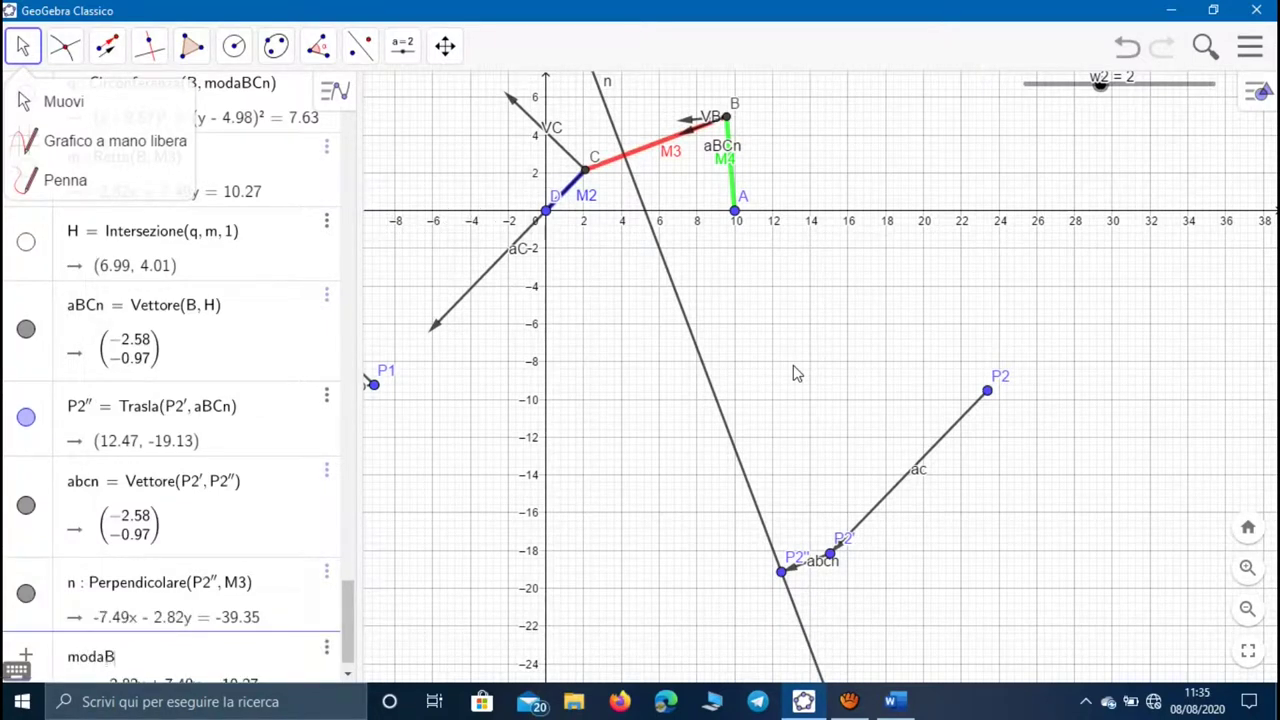
{"action": "type", "text": "n = ("}
{"action": "type", "text": "w5"}
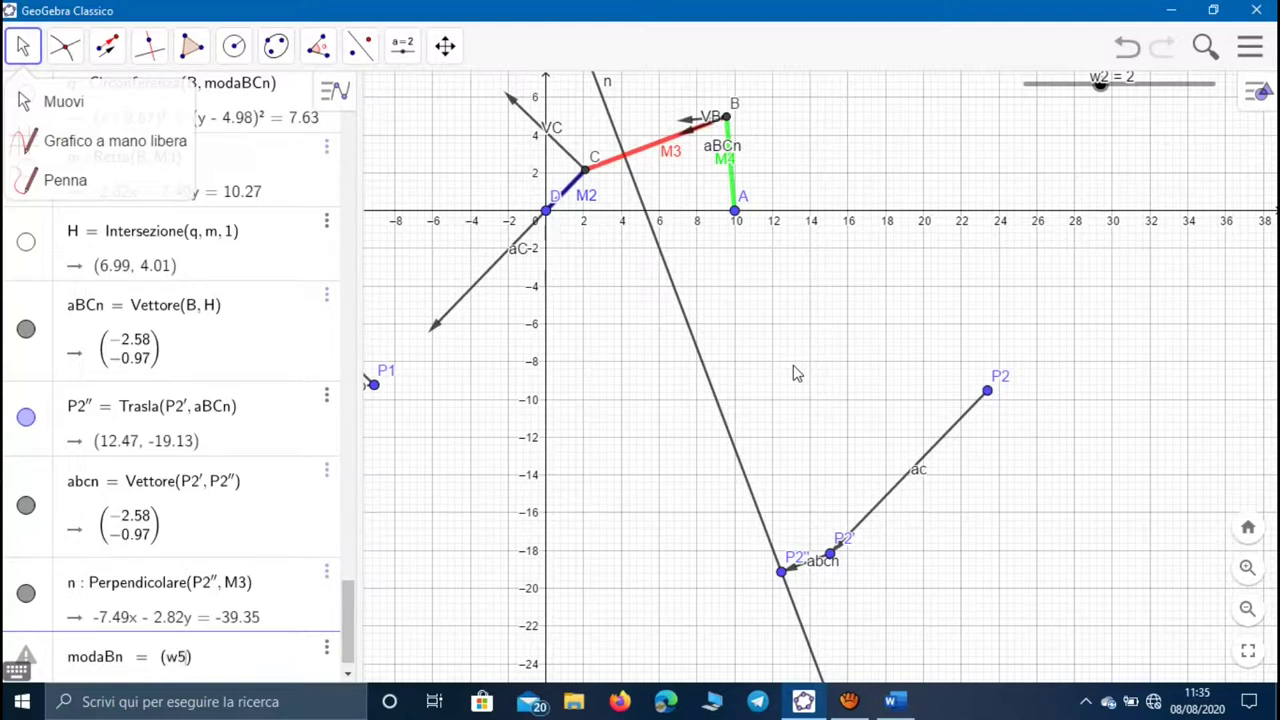
{"action": "key", "text": "BackSpace"}
{"action": "type", "text": "4"}
{"action": "type", "text": "^2"}
{"action": "type", "text": "*"}
{"action": "type", "text": "m4"}
{"action": "key", "text": "Return"}
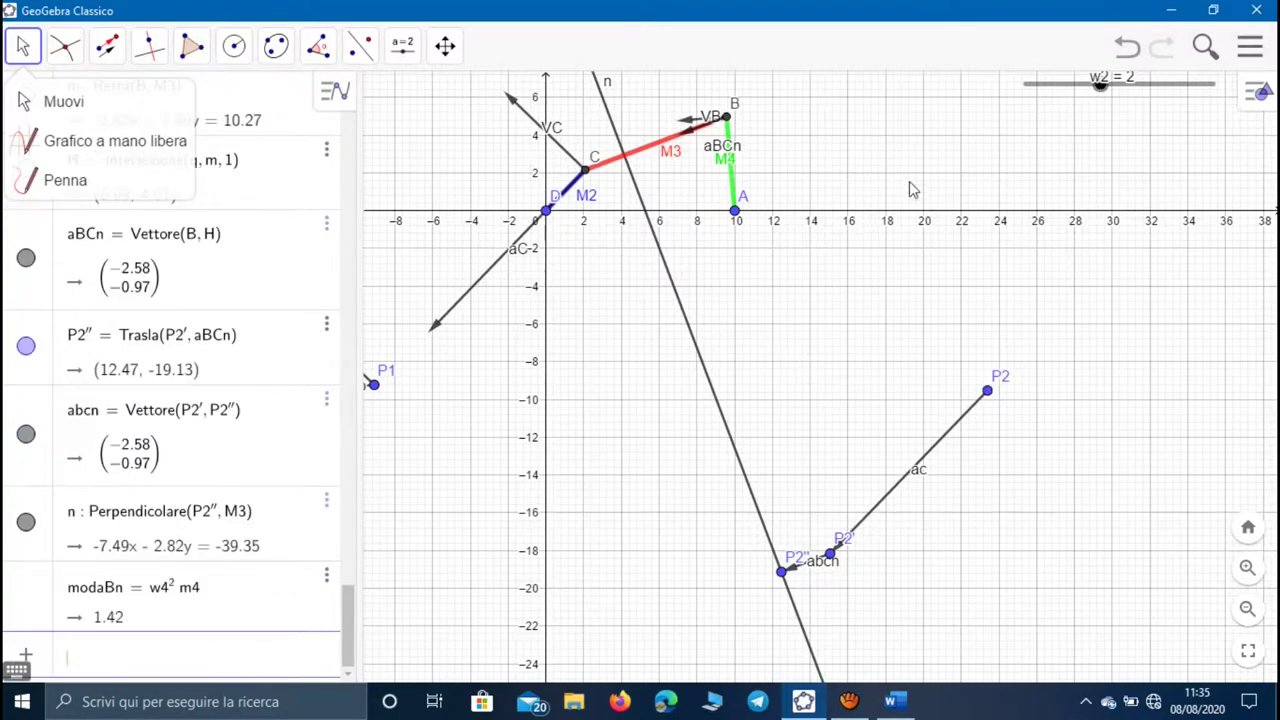
- Draw a circle centred at point B with radius modaBn
{"action": "left_click_drag", "start_coordinate": [851, 223], "coordinate": [851, 300]}
{"action": "scroll", "coordinate": [728, 285], "scroll_direction": "down", "scroll_amount": 1}
{"action": "scroll", "coordinate": [695, 277], "scroll_direction": "up", "scroll_amount": 5}
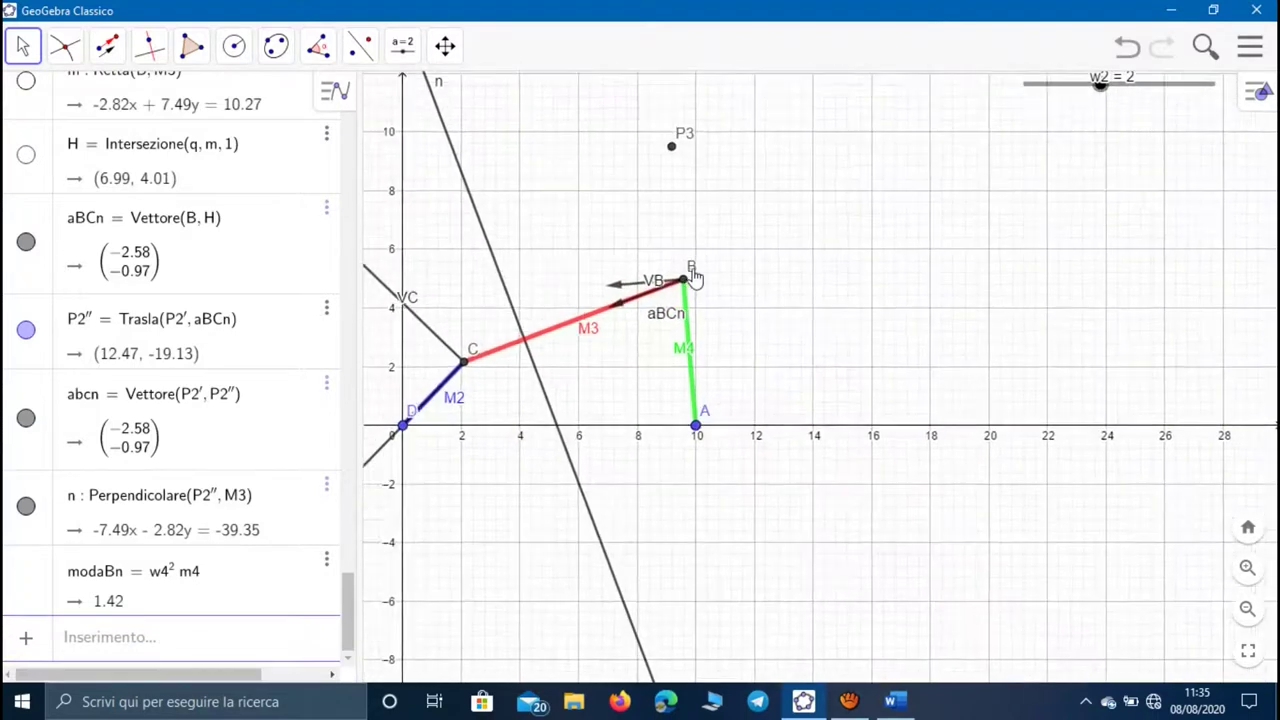
{"action": "left_click", "coordinate": [233, 46]}
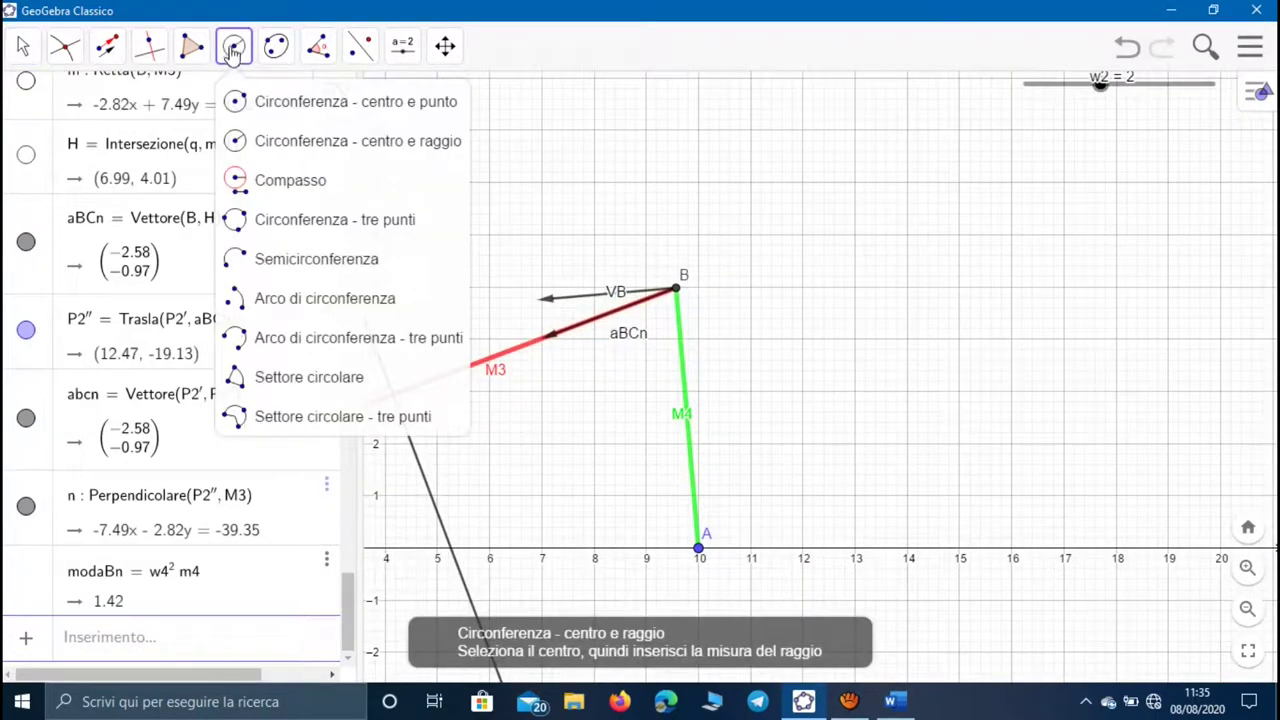
{"action": "left_click", "coordinate": [312, 140]}
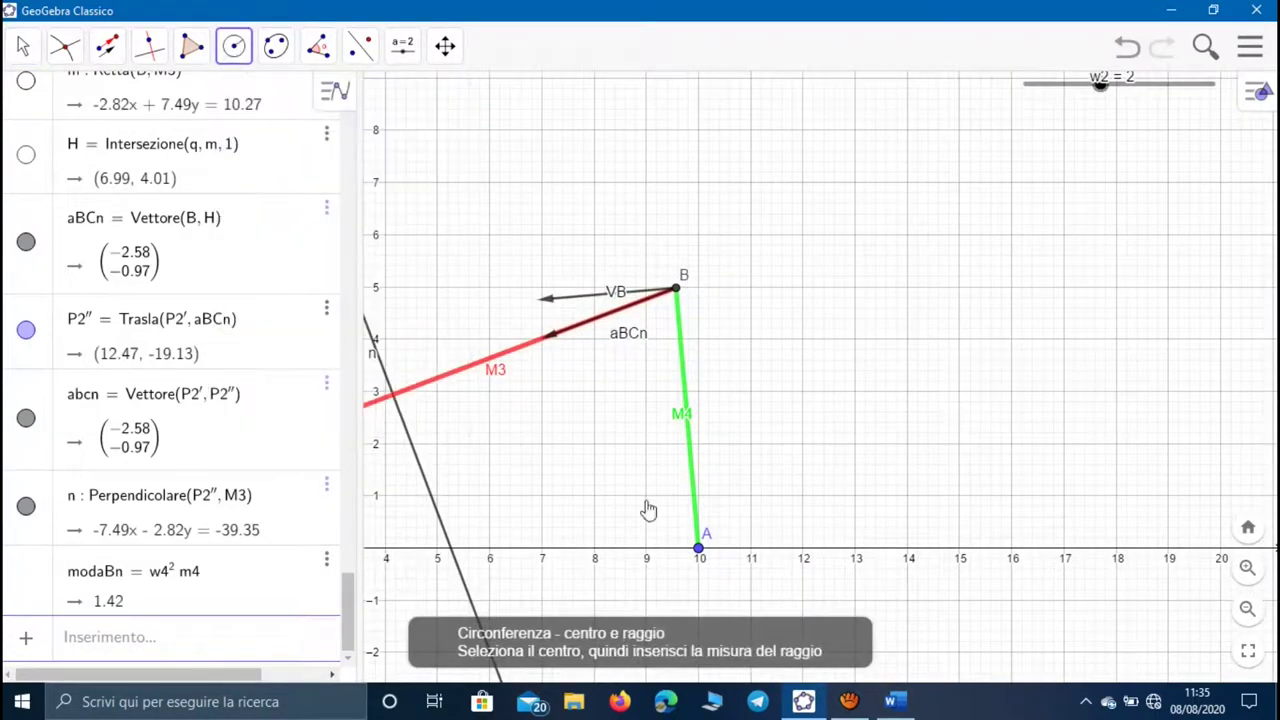
{"action": "left_click", "coordinate": [679, 296]}
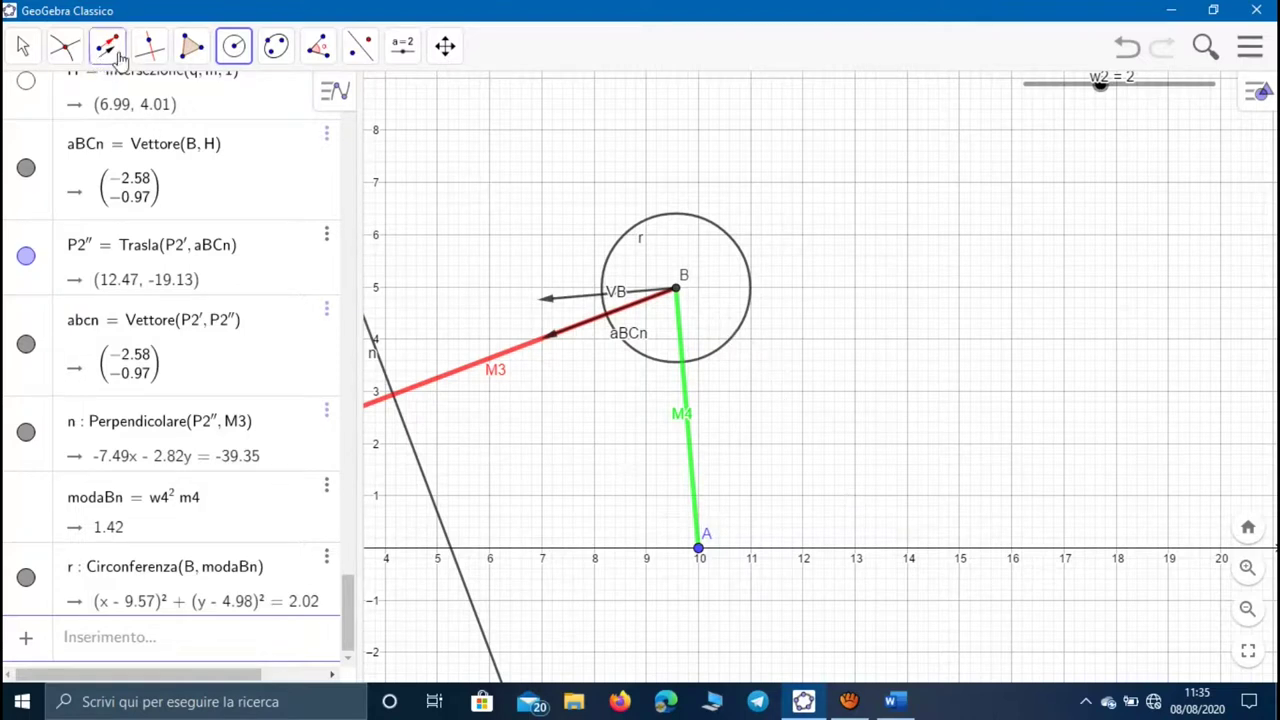
- Draw a line through point A parallel to segment M4
{"action": "left_click", "coordinate": [149, 46]}
{"action": "left_click", "coordinate": [175, 140]}
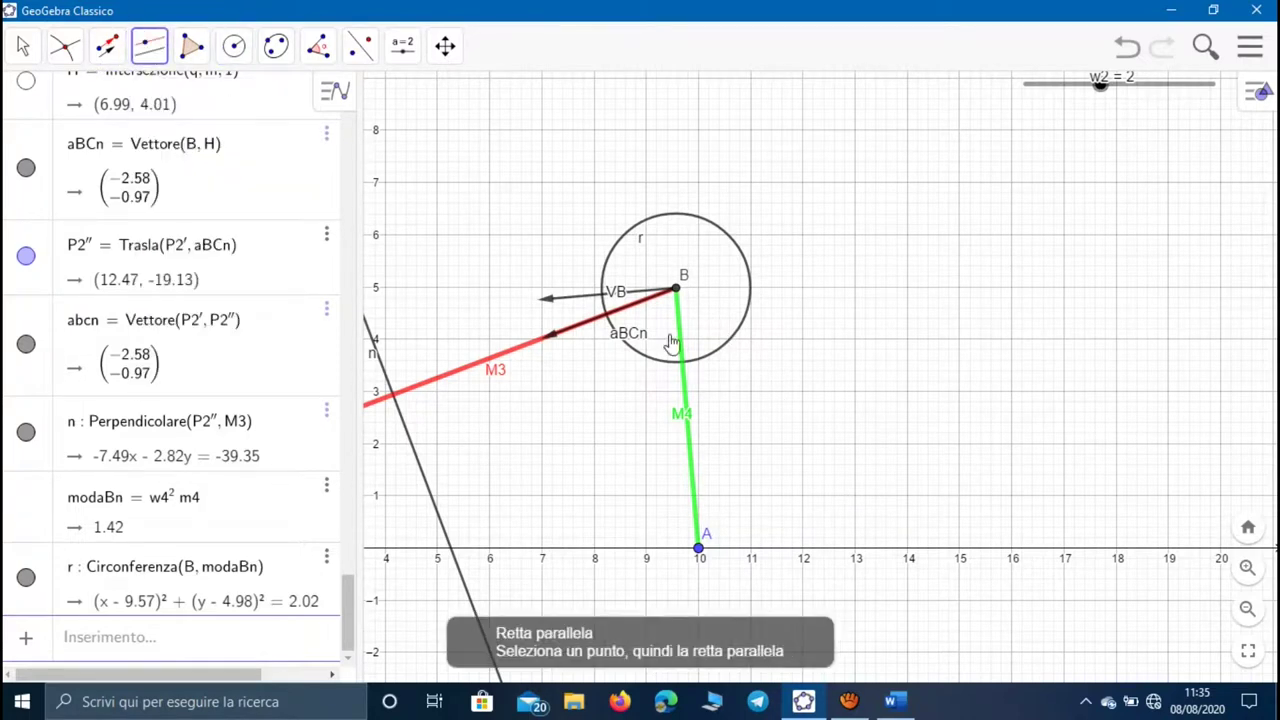
{"action": "left_click", "coordinate": [680, 330]}
{"action": "left_click", "coordinate": [700, 550]}
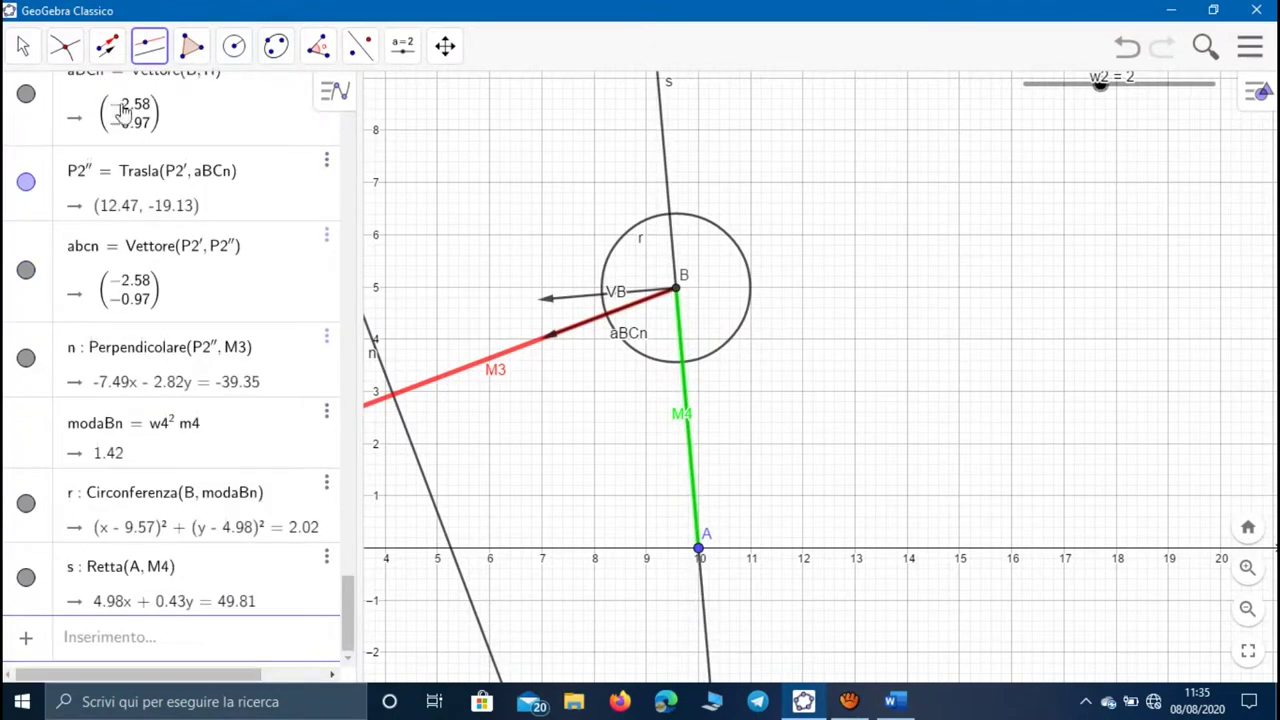
- Intersect circle r with line s to create their intersection points
{"action": "left_click", "coordinate": [64, 46]}
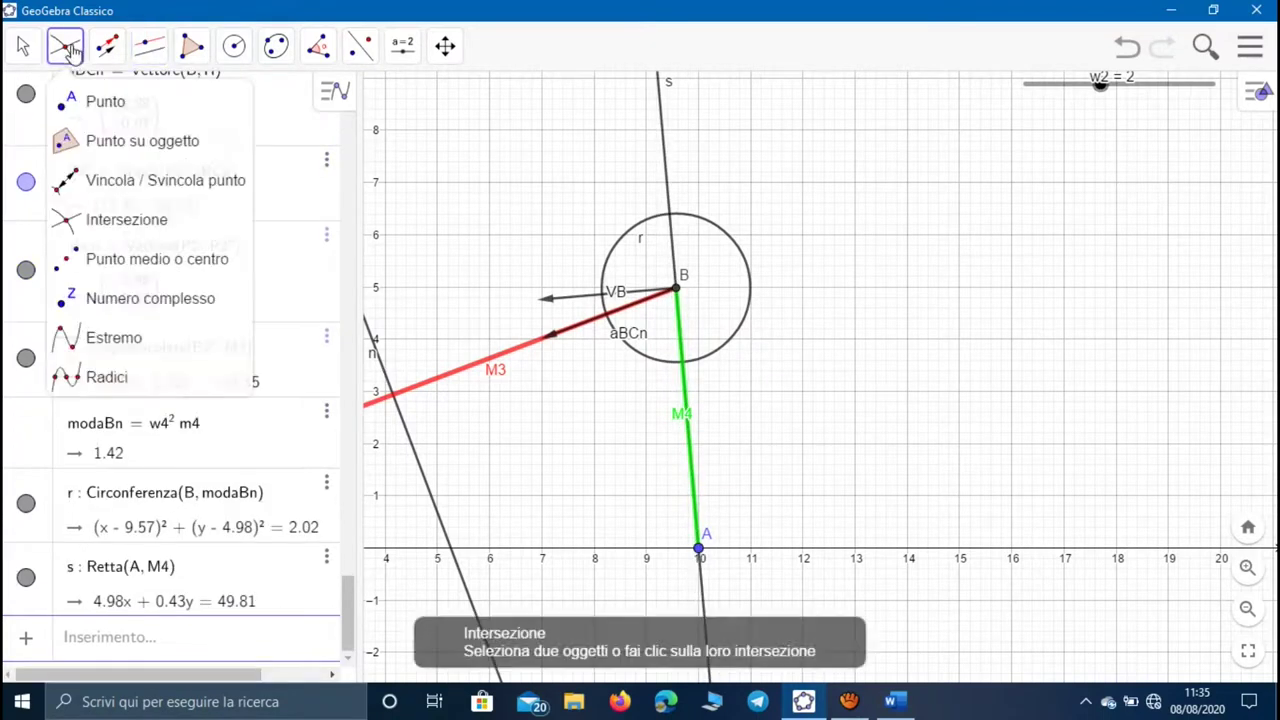
{"action": "left_click", "coordinate": [744, 257]}
{"action": "left_click", "coordinate": [667, 145]}
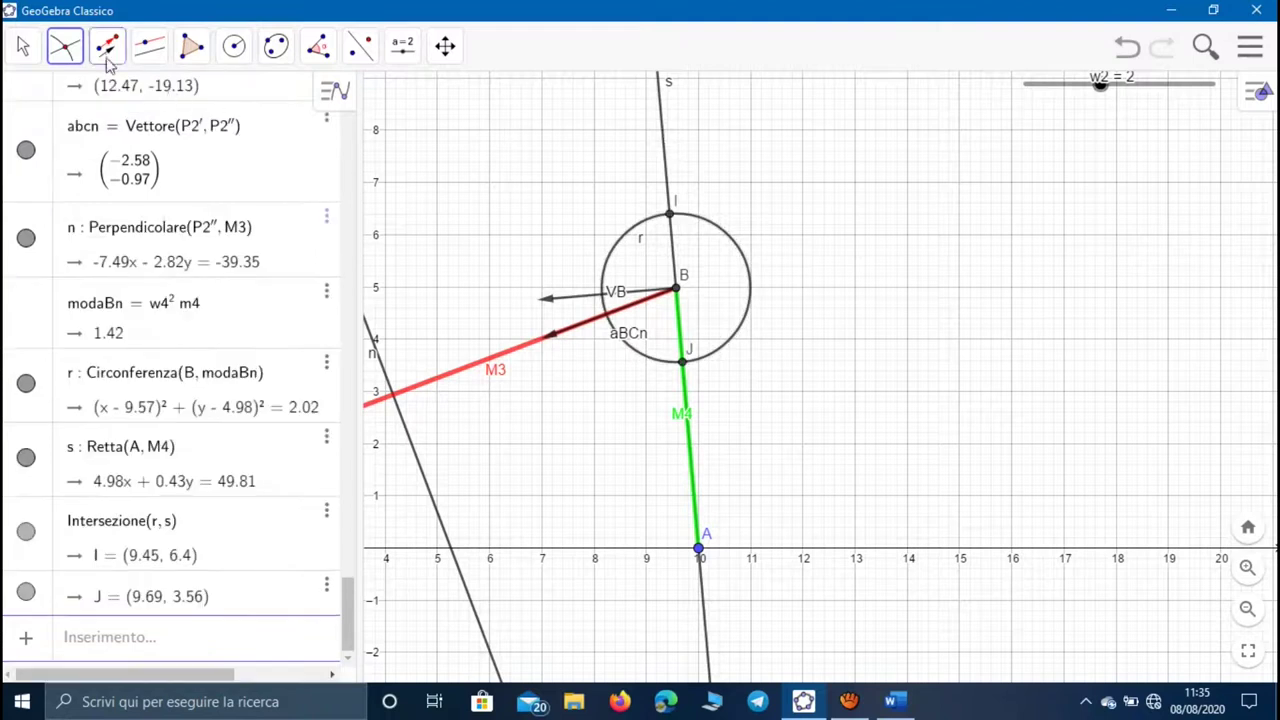
- Restrict the intersection of r and s to index 2, and hide both the line and the circle
{"action": "left_click", "coordinate": [40, 48]}
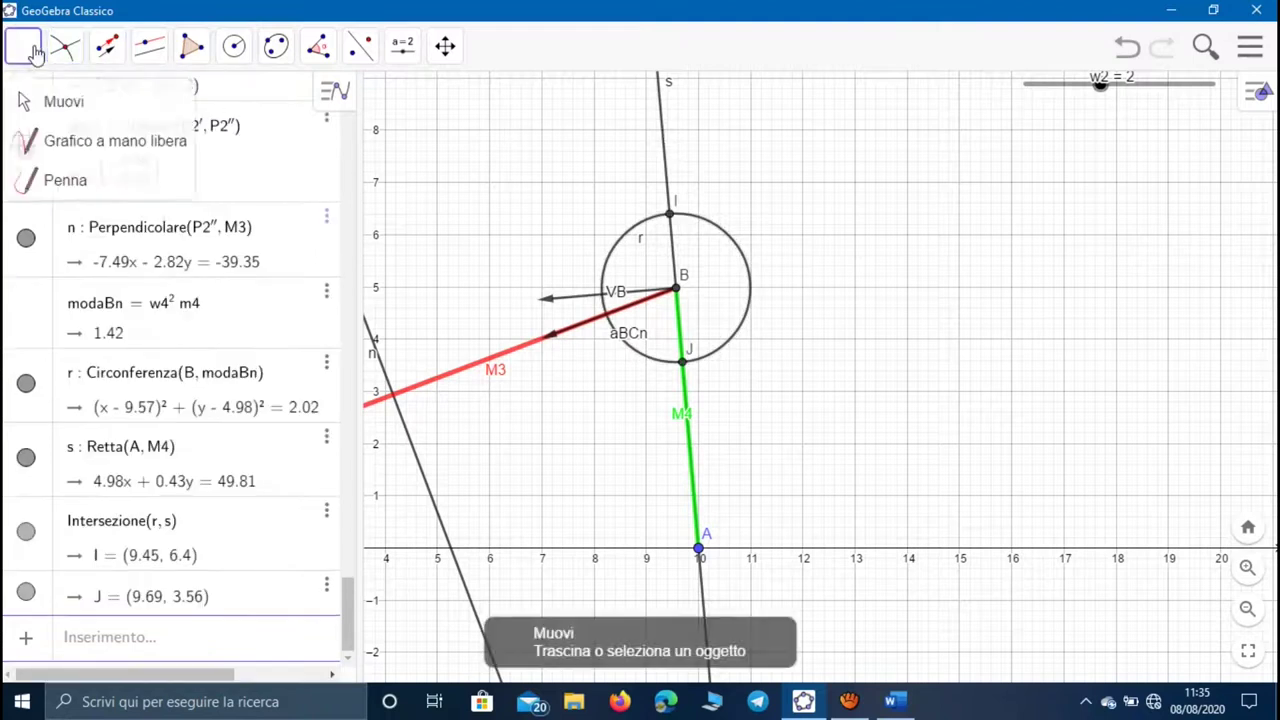
{"action": "left_click", "coordinate": [169, 528]}
{"action": "key", "text": "Delete"}
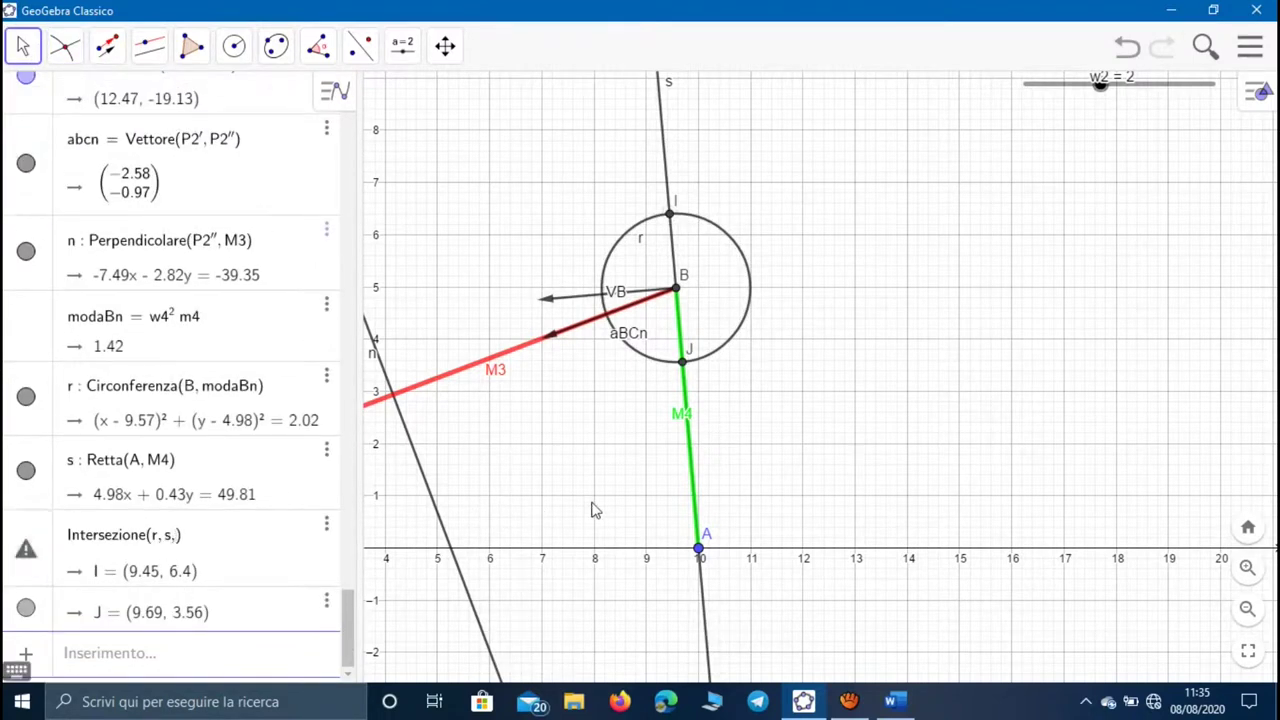
{"action": "left_click", "coordinate": [26, 503]}
{"action": "left_click", "coordinate": [26, 428]}
- Draw a vector from point B to intersection point I on M4 and hide point I
{"action": "left_click", "coordinate": [107, 46]}
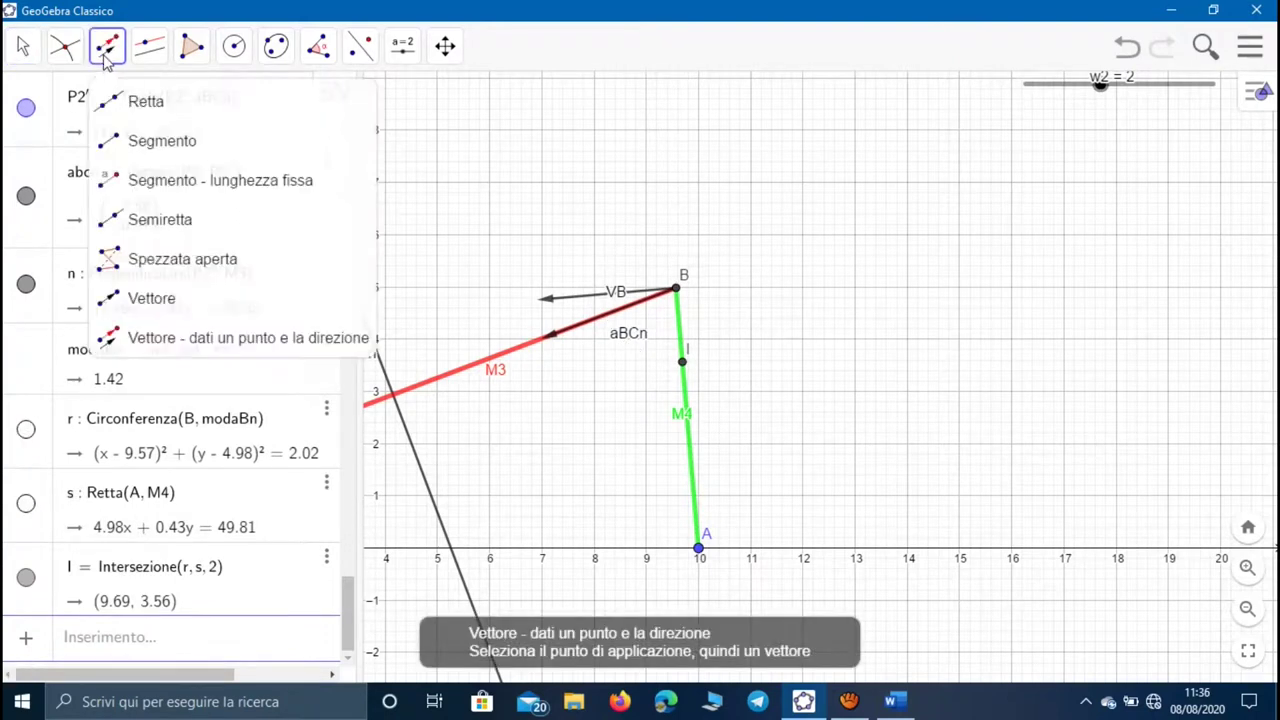
{"action": "left_click", "coordinate": [150, 294]}
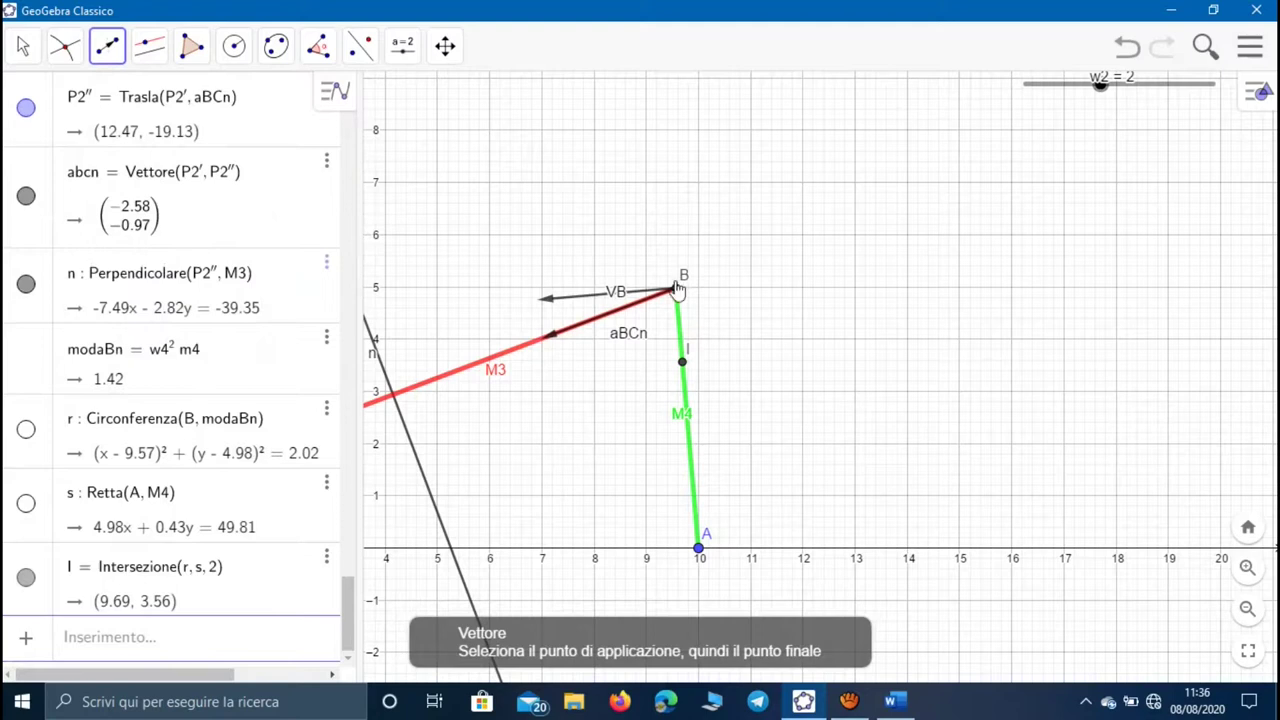
{"action": "left_click", "coordinate": [677, 290]}
{"action": "left_click", "coordinate": [682, 361]}
{"action": "left_click", "coordinate": [24, 48]}
{"action": "left_click", "coordinate": [25, 477]}
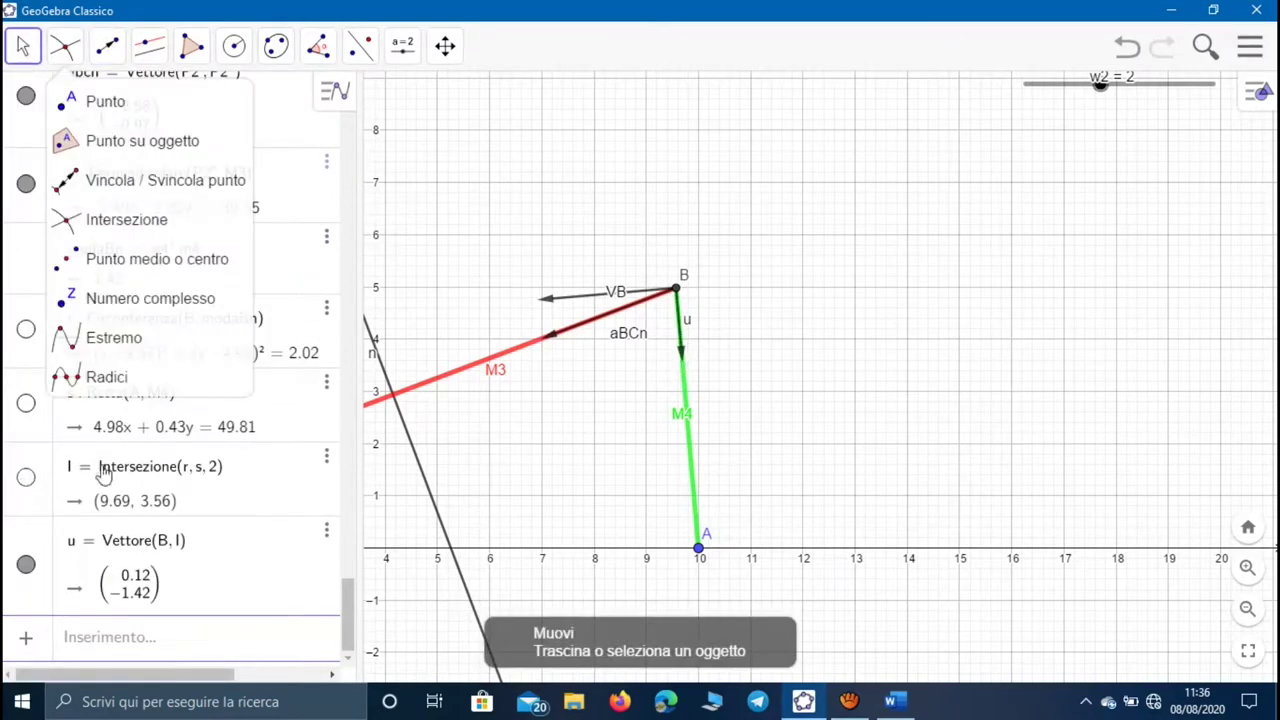
- Rename the vector from B to I as aBn
{"action": "right_click", "coordinate": [693, 328]}
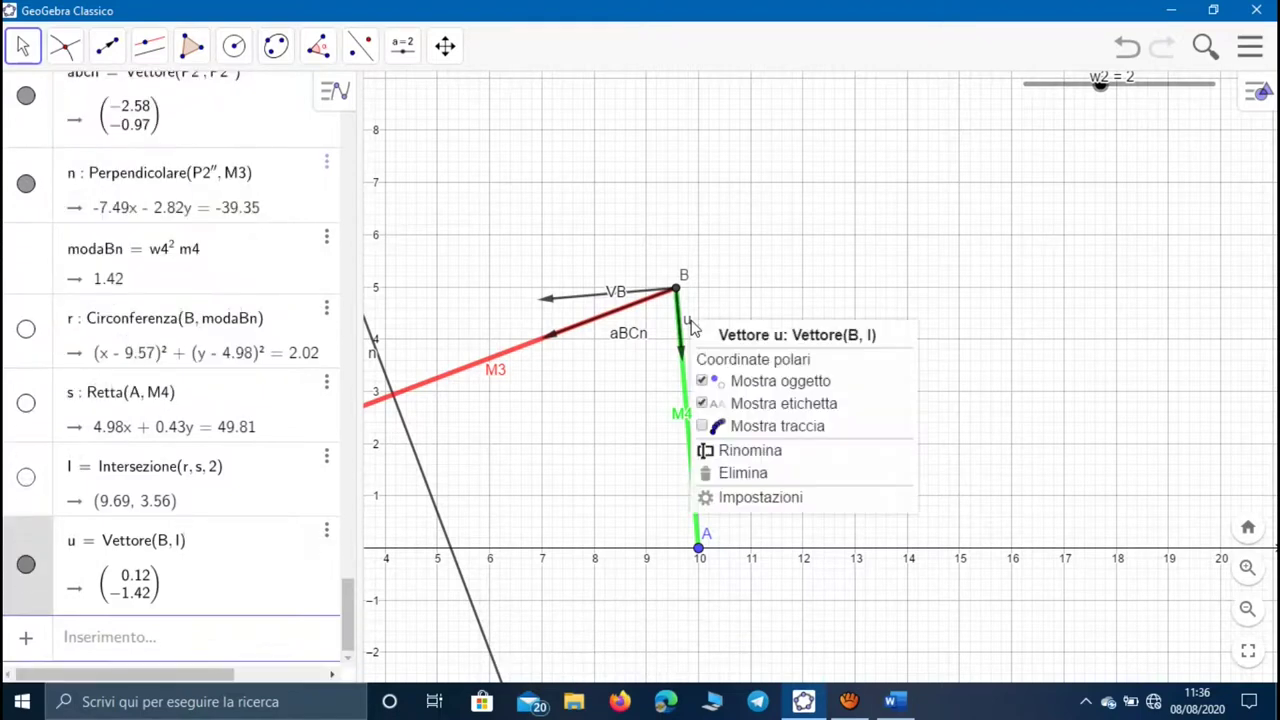
{"action": "left_click", "coordinate": [750, 449]}
{"action": "key", "text": "BackSpace"}
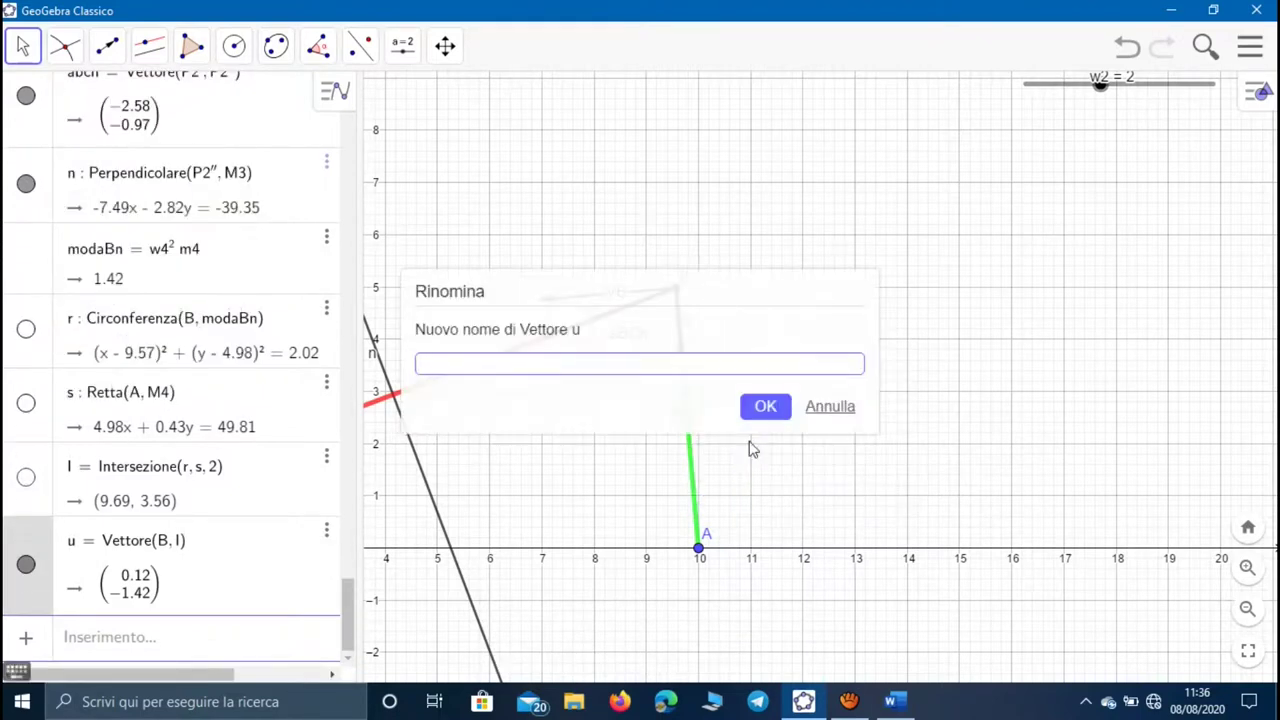
{"action": "type", "text": "aBn"}
{"action": "key", "text": "Return"}
- Draw a copy of vector aBn applied at pole P2
{"action": "scroll", "coordinate": [770, 500], "scroll_direction": "down", "scroll_amount": 3}
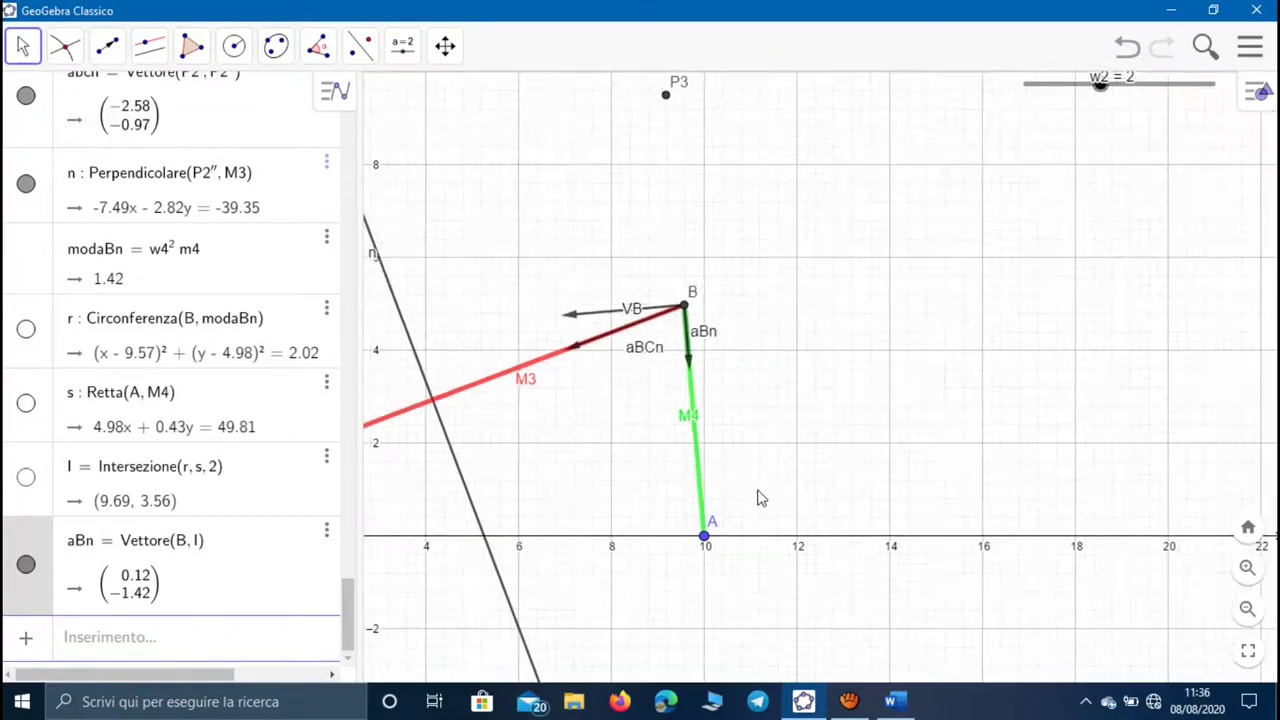
{"action": "left_click_drag", "start_coordinate": [828, 415], "coordinate": [741, 308]}
{"action": "scroll", "coordinate": [741, 308], "scroll_direction": "down", "scroll_amount": 1}
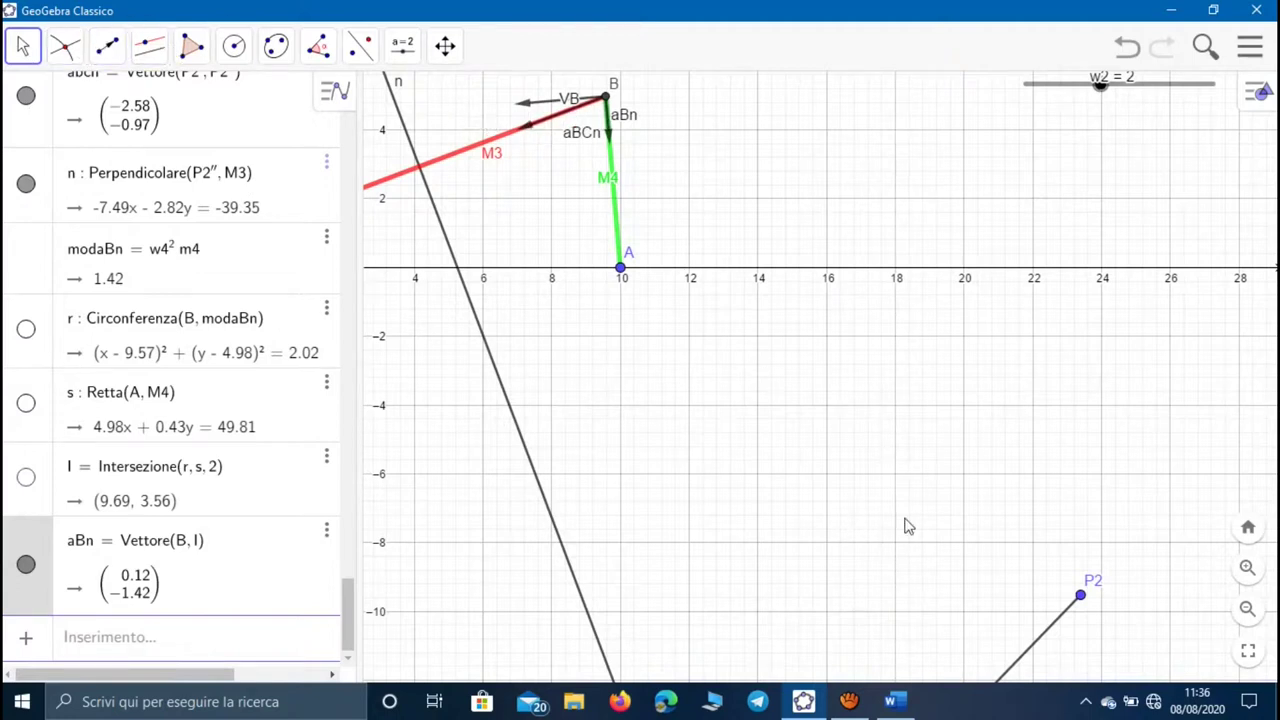
{"action": "left_click", "coordinate": [108, 46]}
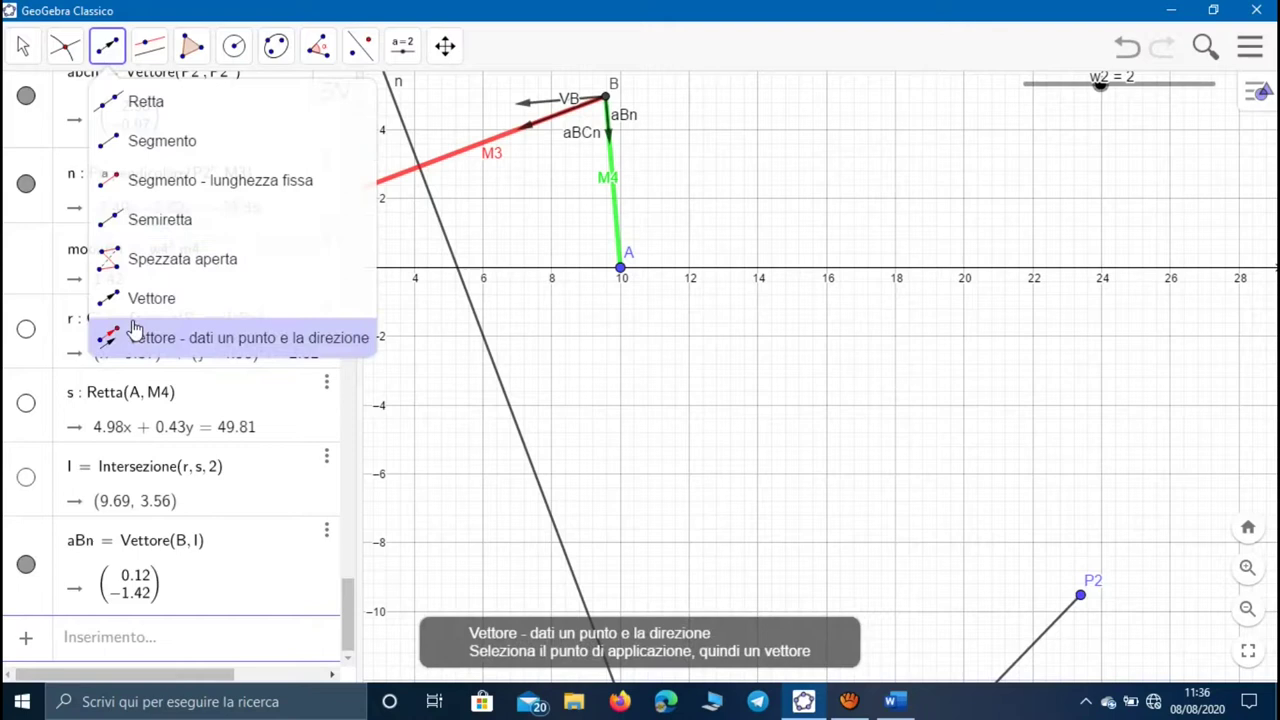
{"action": "left_click", "coordinate": [135, 333]}
{"action": "left_click", "coordinate": [1080, 596]}
{"action": "left_click", "coordinate": [637, 119]}
{"action": "key", "text": "Escape"}
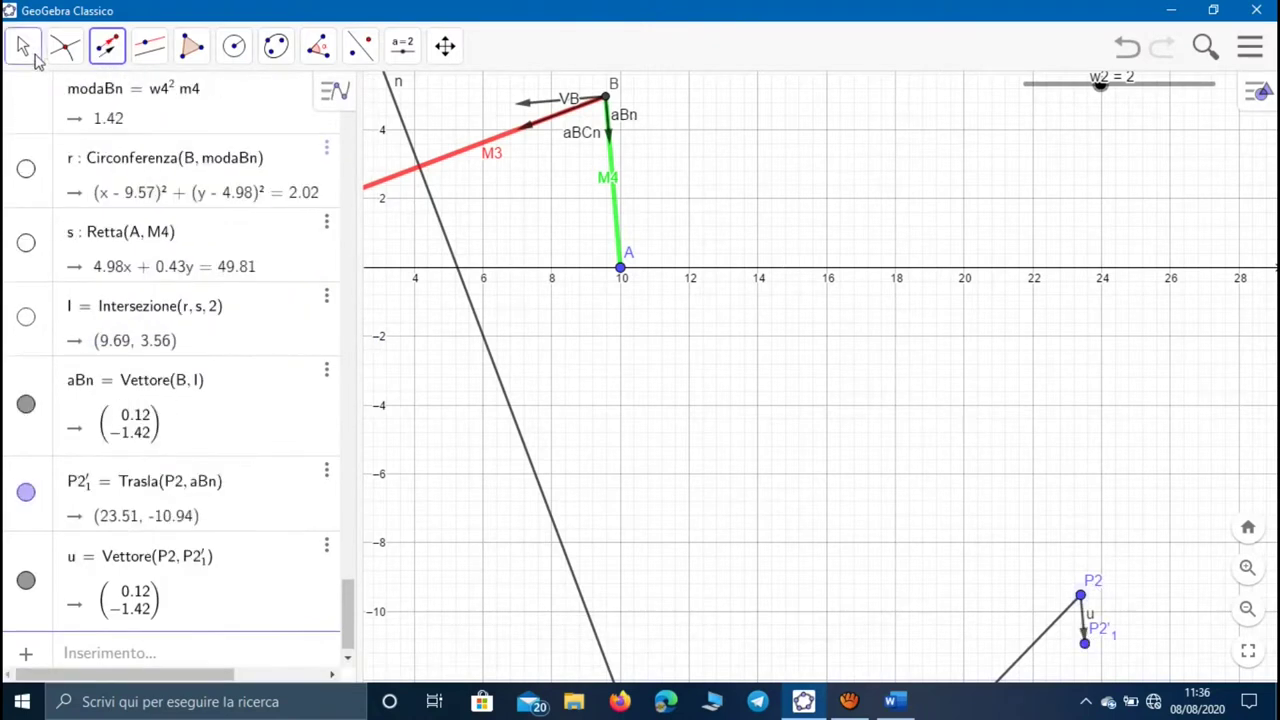
- Rename the short vector starting at P2, parallel to aBn, as abn
{"action": "left_click_drag", "start_coordinate": [794, 452], "coordinate": [634, 174]}
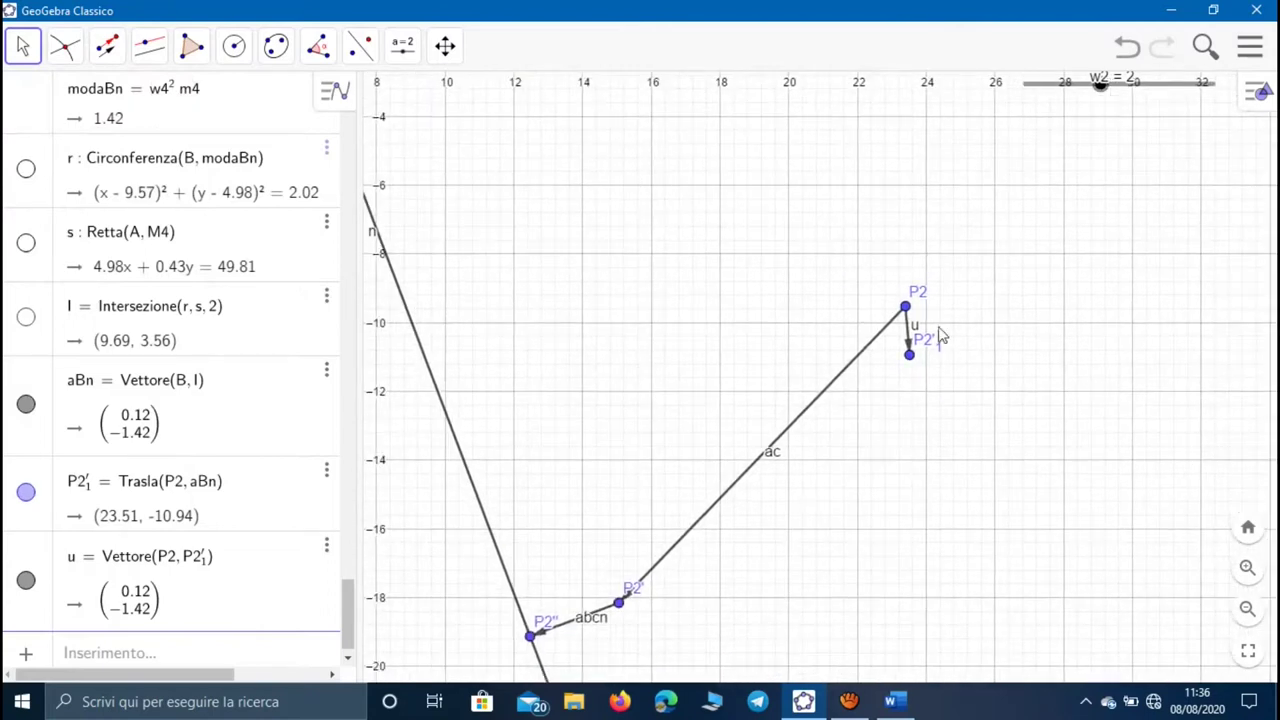
{"action": "right_click", "coordinate": [908, 328]}
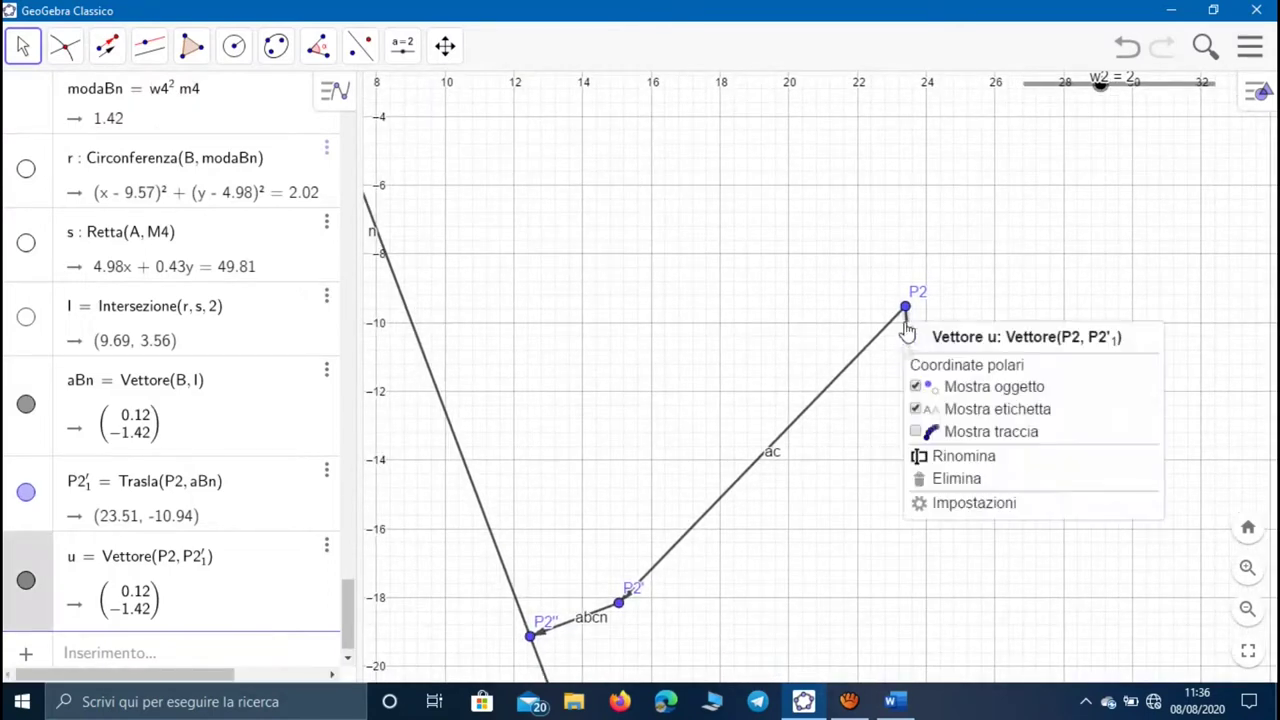
{"action": "left_click", "coordinate": [942, 456]}
{"action": "key", "text": "BackSpace"}
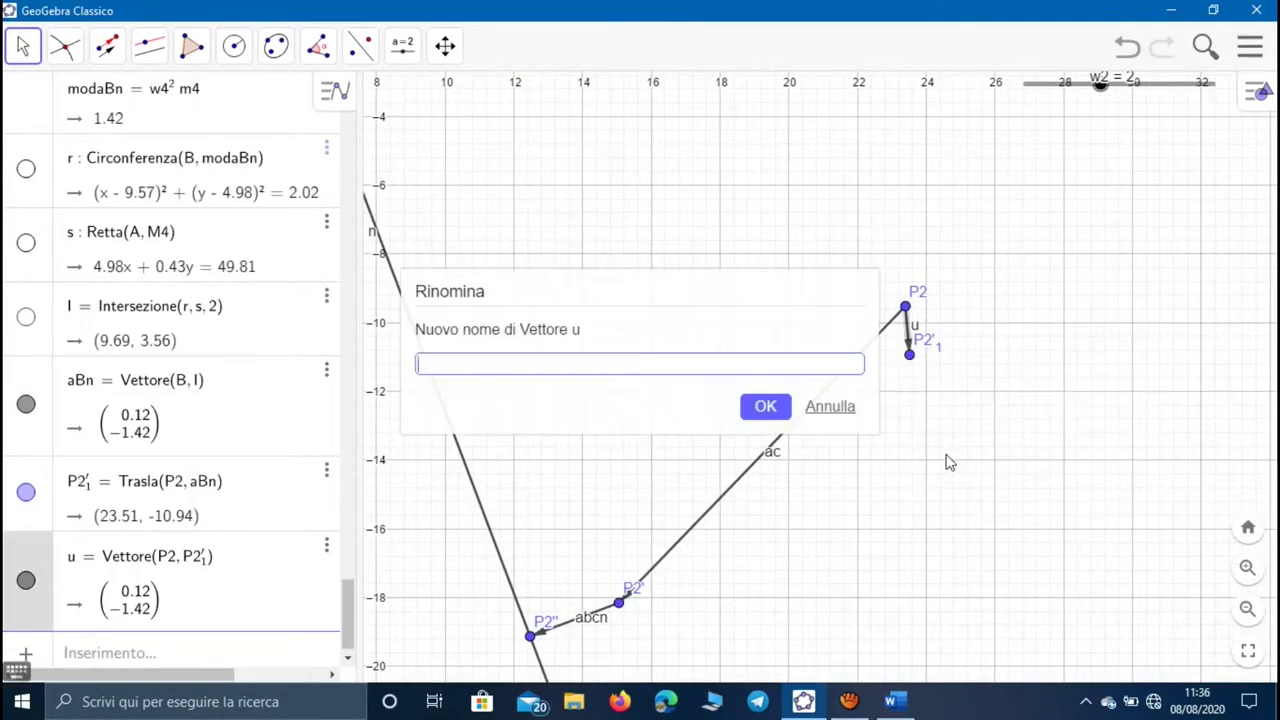
{"action": "key", "text": "Return"}
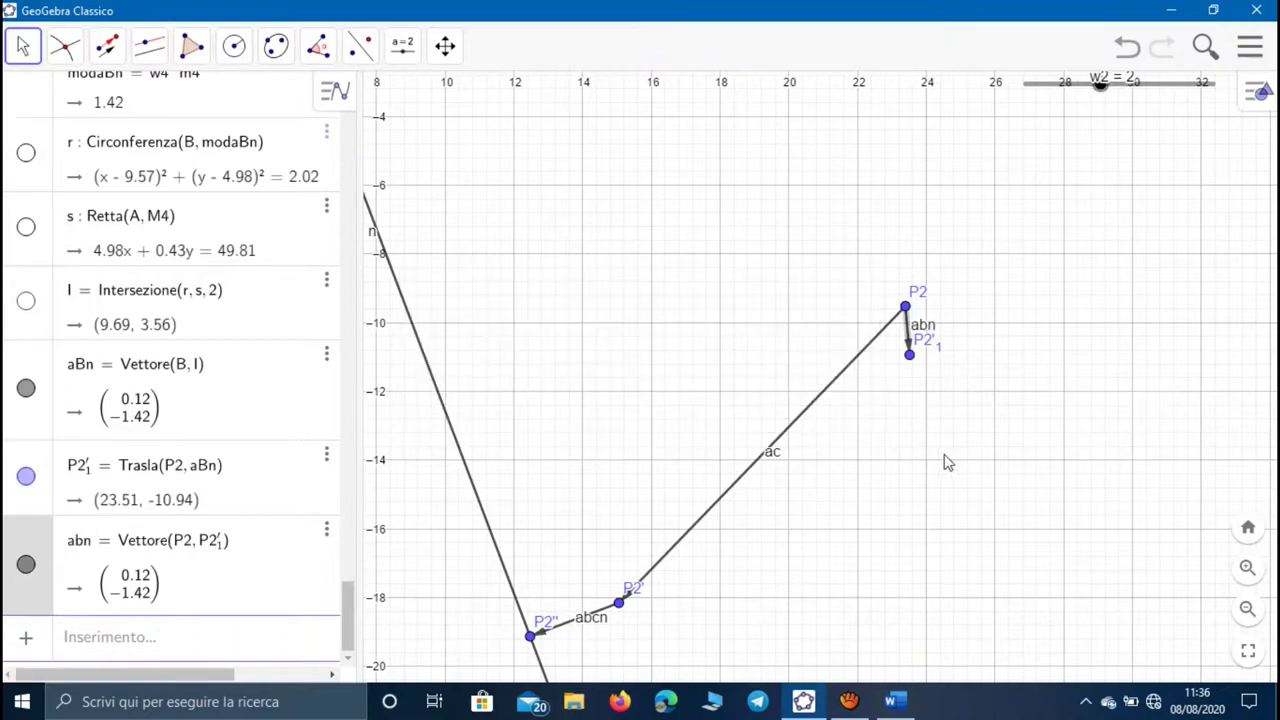
- Draw a line through P2'1, the tip of abn, perpendicular to segment M4
{"action": "left_click_drag", "start_coordinate": [687, 207], "coordinate": [786, 360]}
{"action": "scroll", "coordinate": [784, 350], "scroll_direction": "down", "scroll_amount": 1}
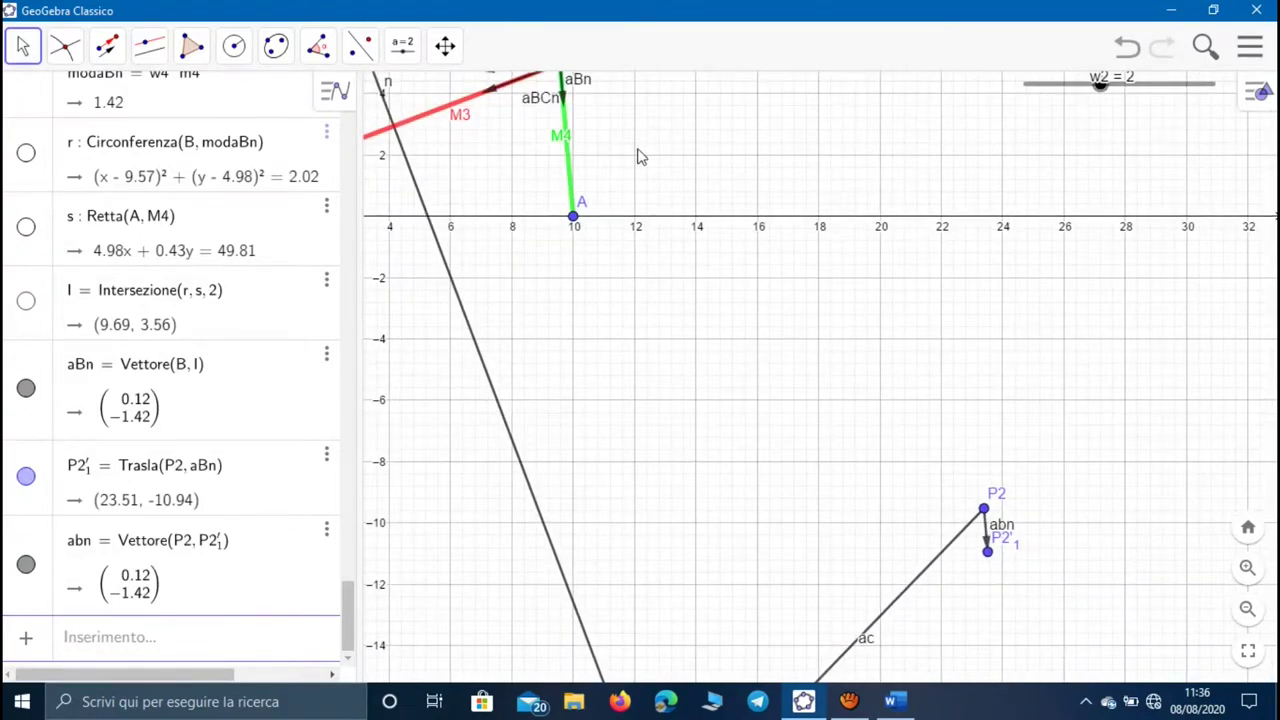
{"action": "left_click_drag", "start_coordinate": [645, 185], "coordinate": [650, 222]}
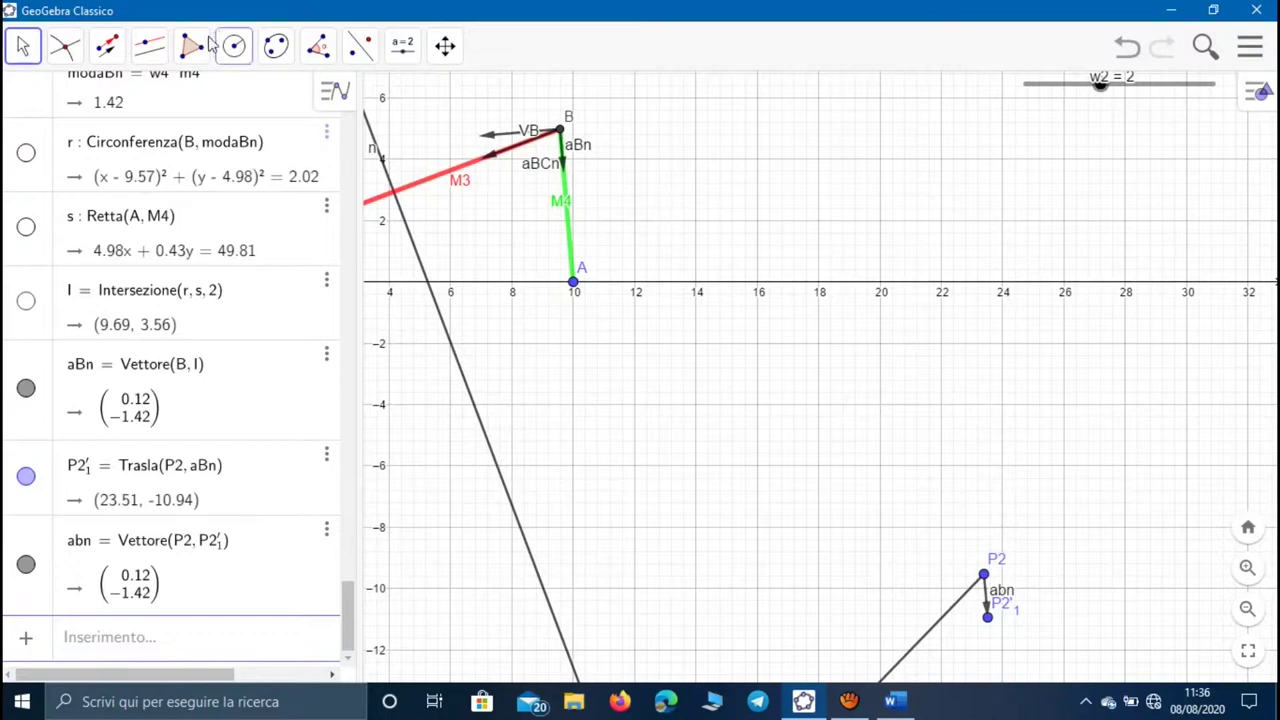
{"action": "left_click", "coordinate": [107, 45]}
{"action": "mouse_move", "coordinate": [143, 50]}
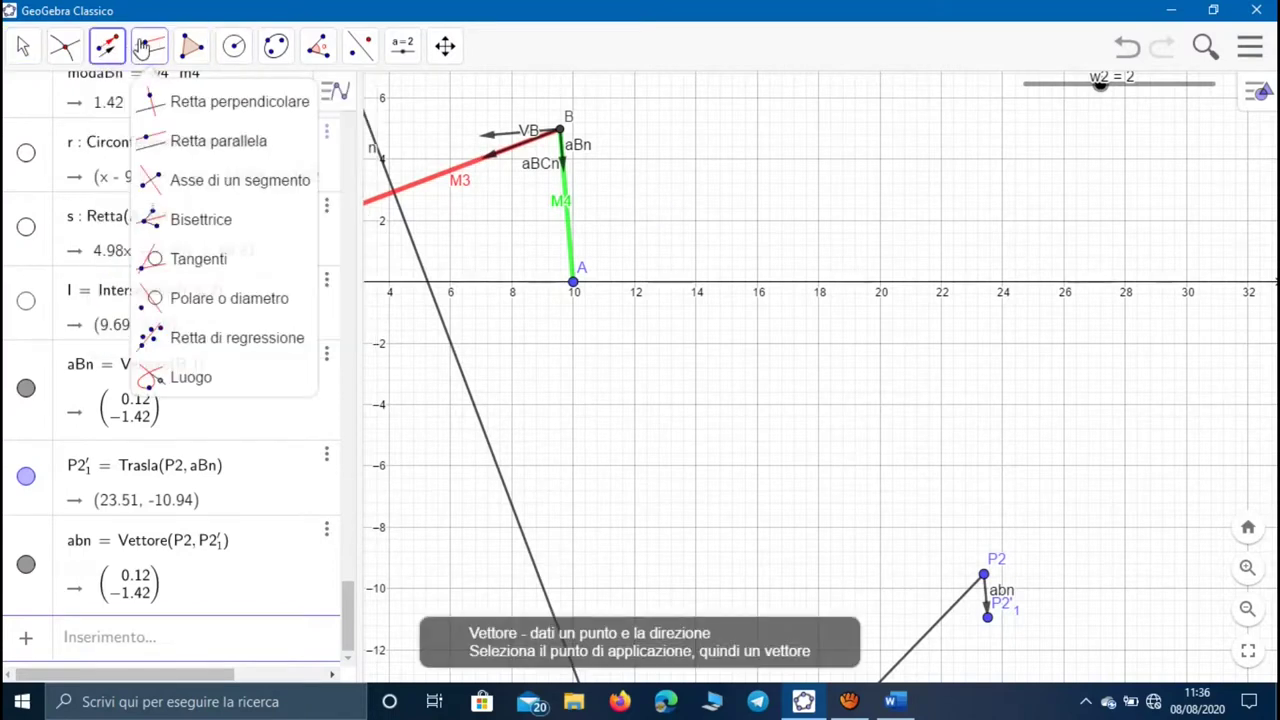
{"action": "left_click", "coordinate": [160, 113]}
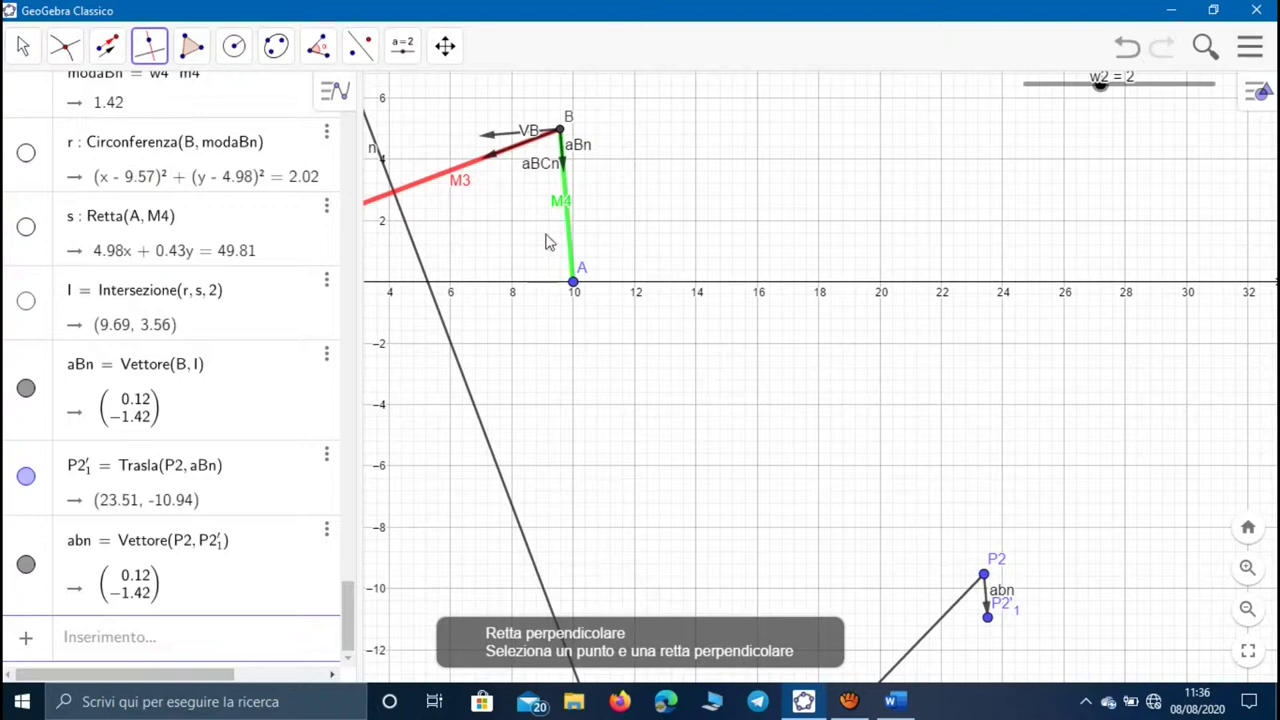
{"action": "left_click", "coordinate": [567, 230]}
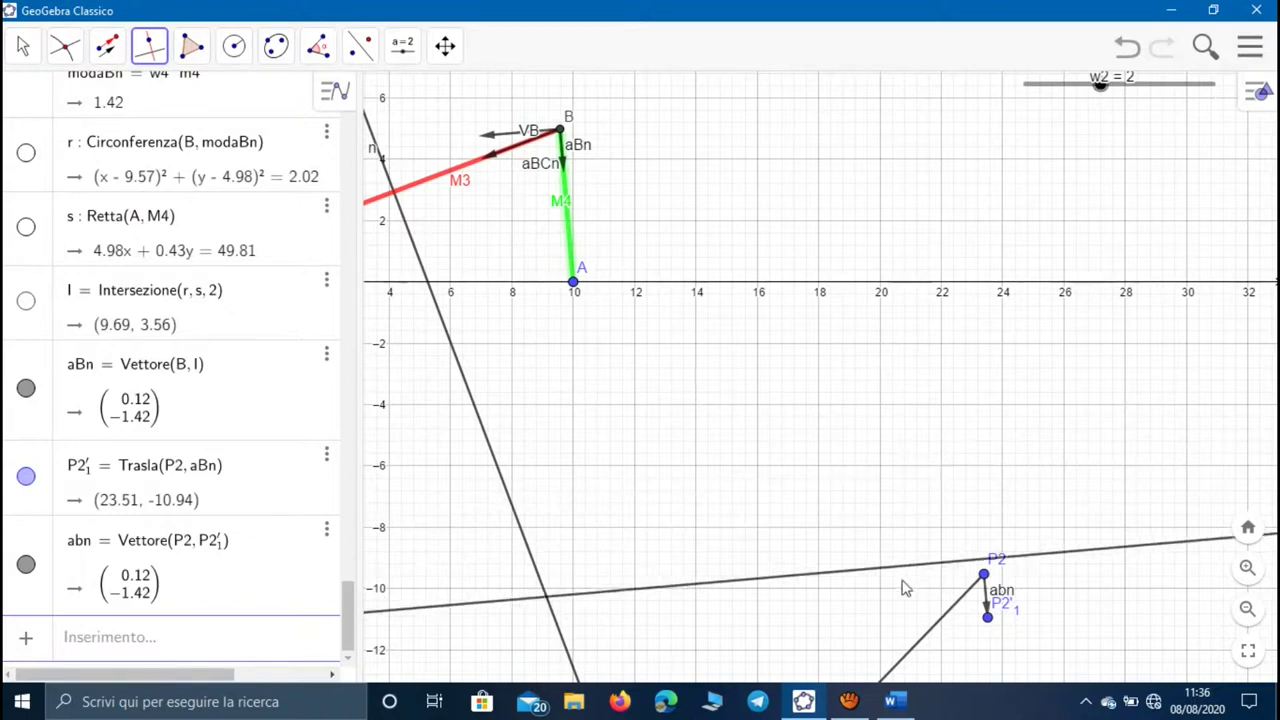
{"action": "left_click", "coordinate": [986, 616]}
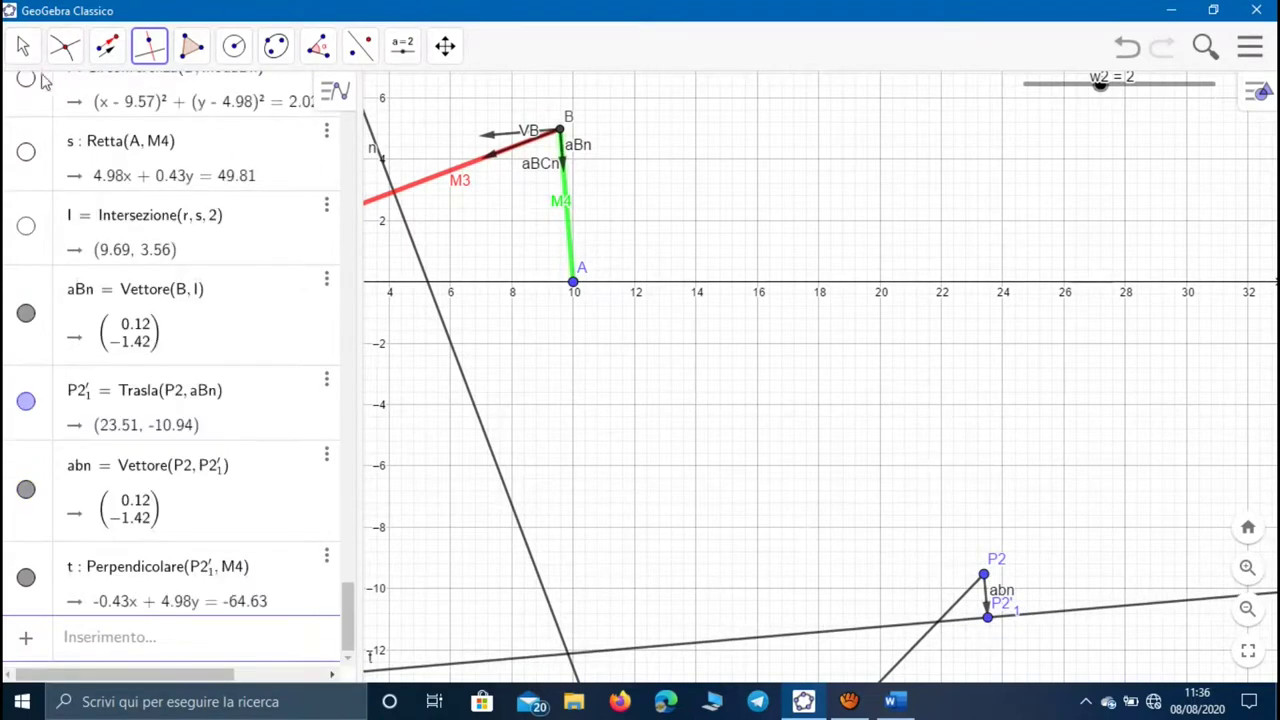
{"action": "left_click", "coordinate": [22, 46]}
- Create the intersection point of perpendicular lines n and t in the acceleration polygon
{"action": "left_click_drag", "start_coordinate": [654, 409], "coordinate": [666, 174]}
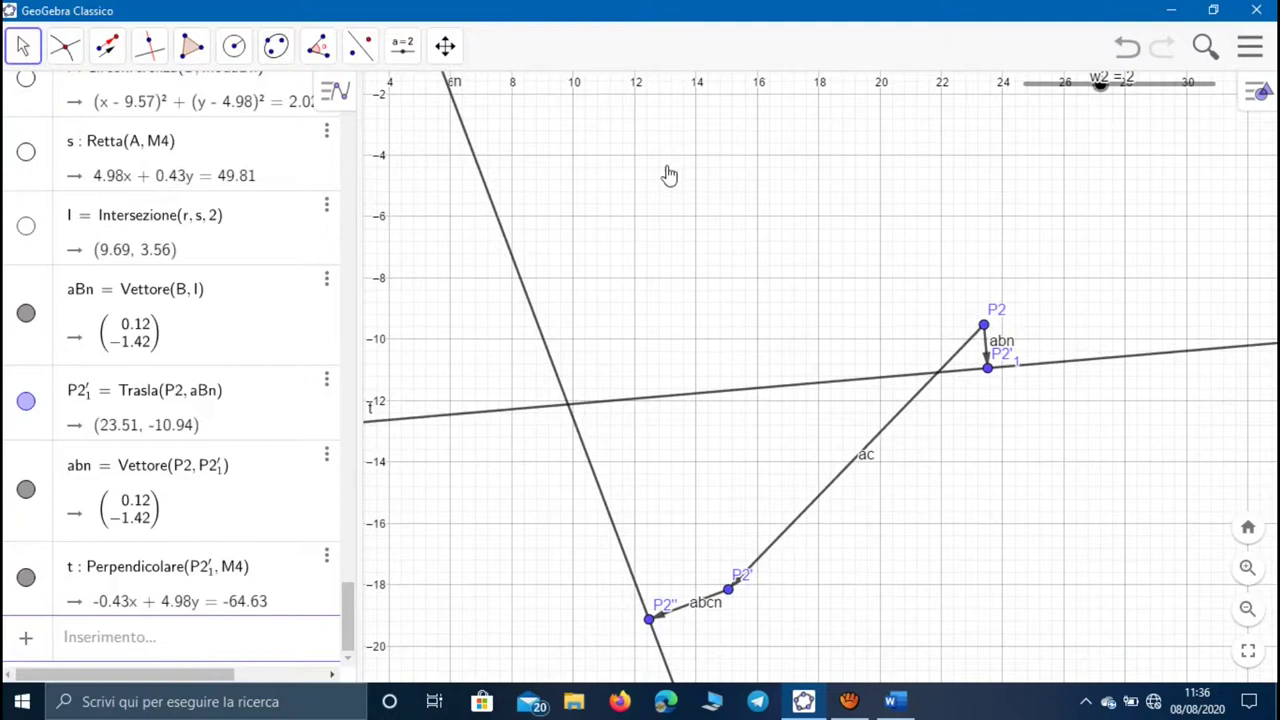
{"action": "left_click", "coordinate": [80, 62]}
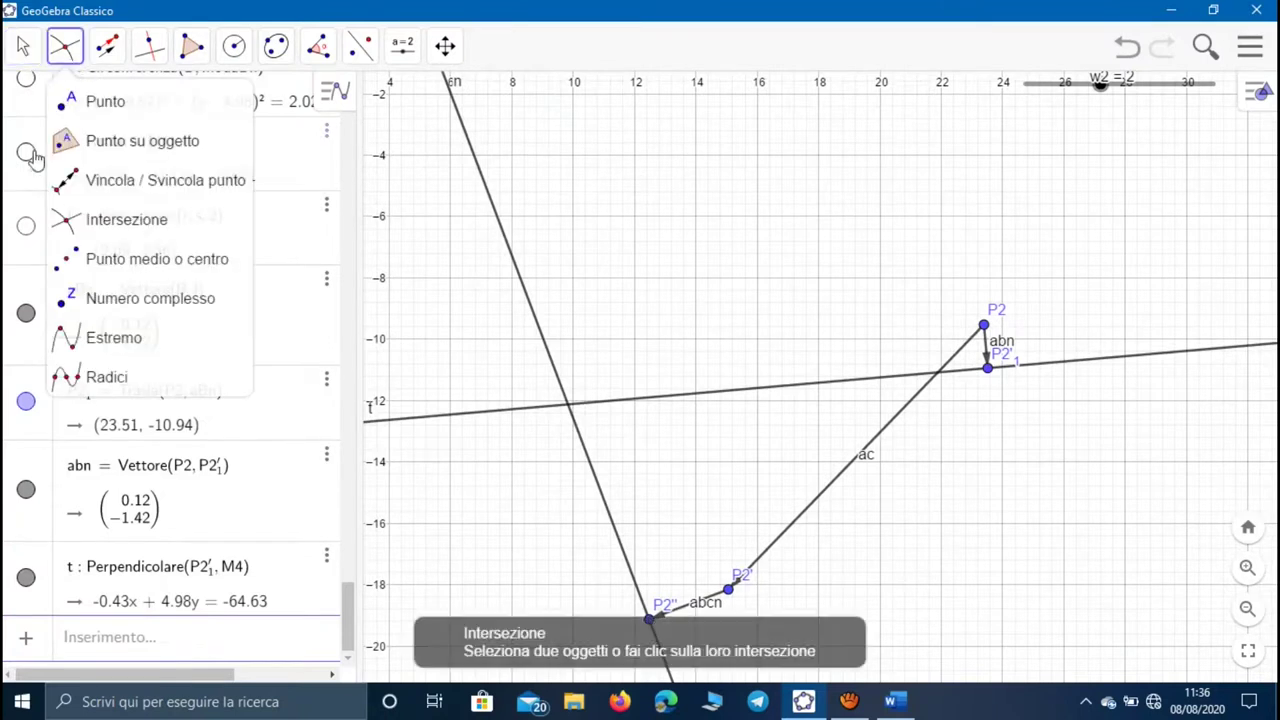
{"action": "left_click", "coordinate": [510, 258]}
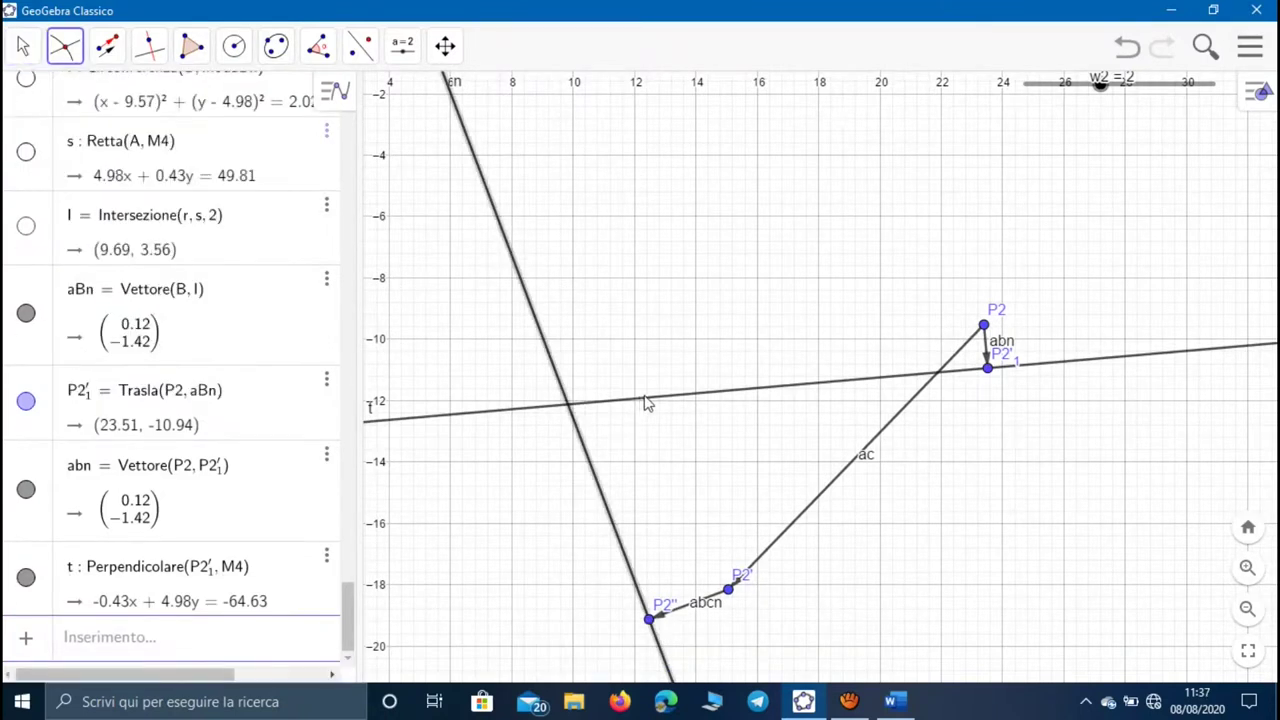
{"action": "left_click", "coordinate": [647, 402]}
{"action": "left_click", "coordinate": [27, 42]}
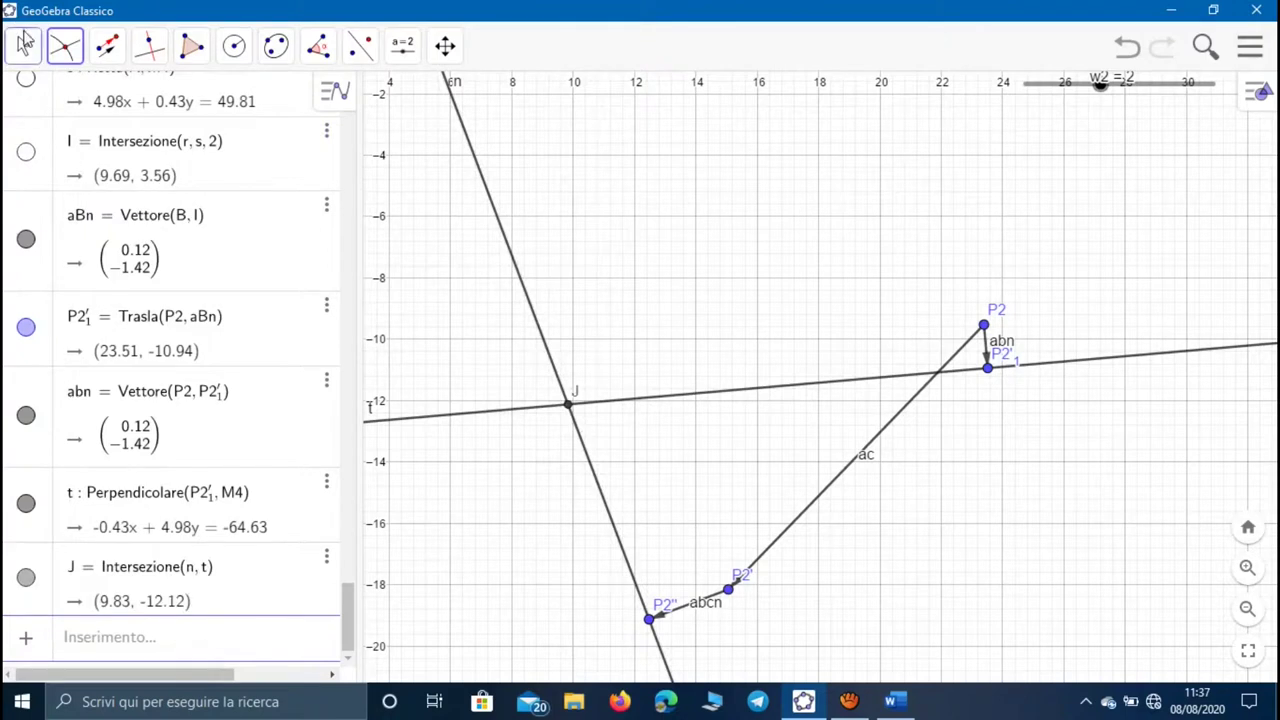
- Hide perpendicular lines t and n, leaving their intersection point J displayed
{"action": "left_click", "coordinate": [26, 503]}
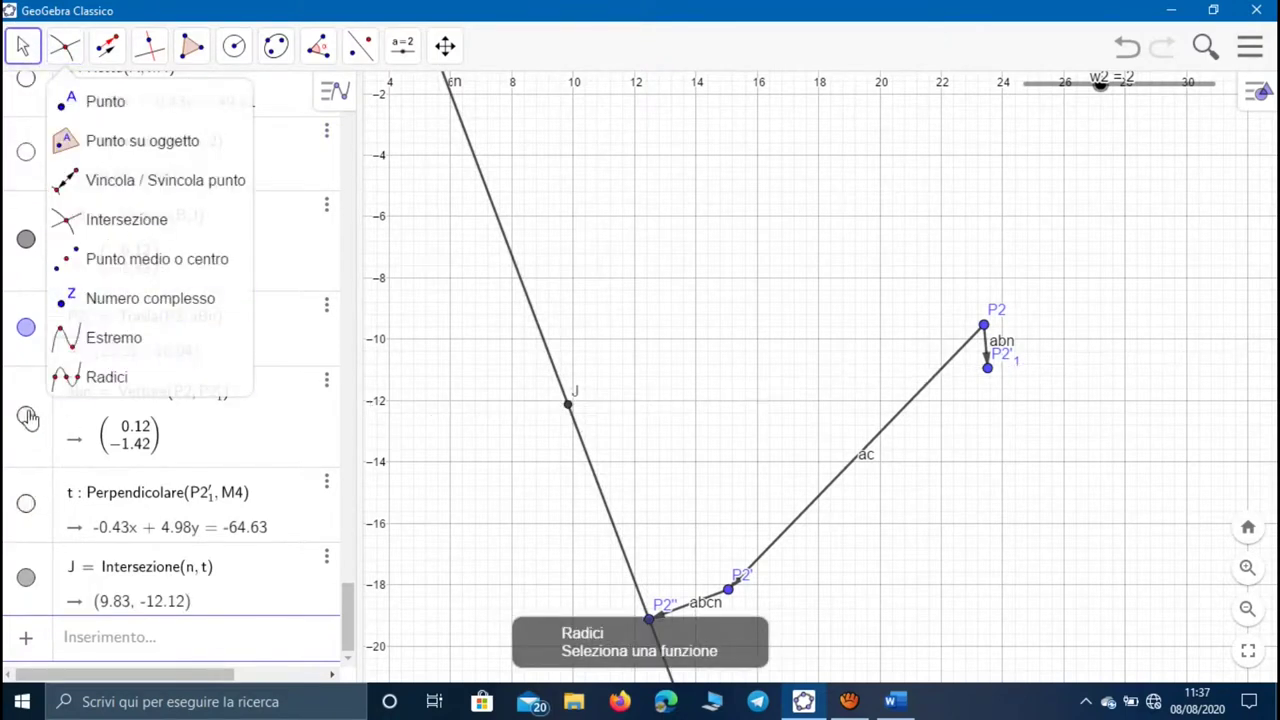
{"action": "scroll", "coordinate": [153, 493], "scroll_direction": "up", "scroll_amount": 3}
{"action": "scroll", "coordinate": [153, 493], "scroll_direction": "up", "scroll_amount": 5}
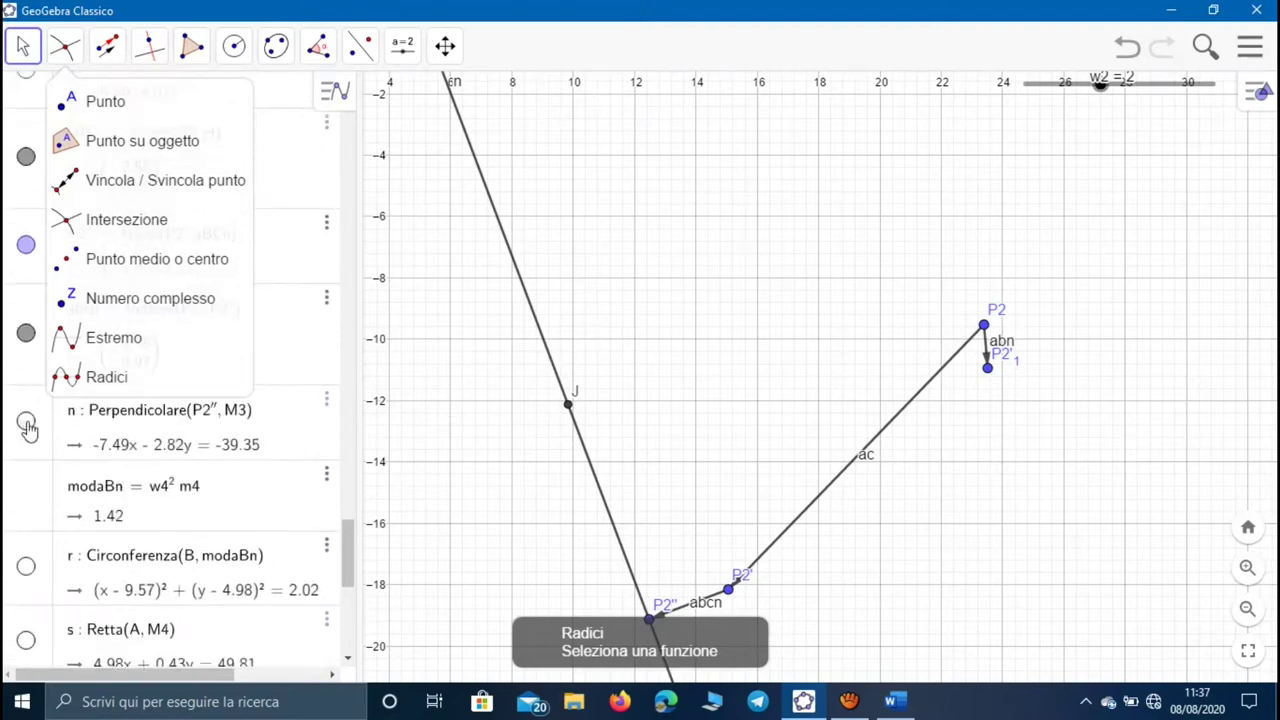
{"action": "left_click", "coordinate": [26, 420]}
- Draw two vectors ending at J, one from P2'1 and one from P2''
{"action": "left_click", "coordinate": [107, 45]}
{"action": "left_click", "coordinate": [108, 48]}
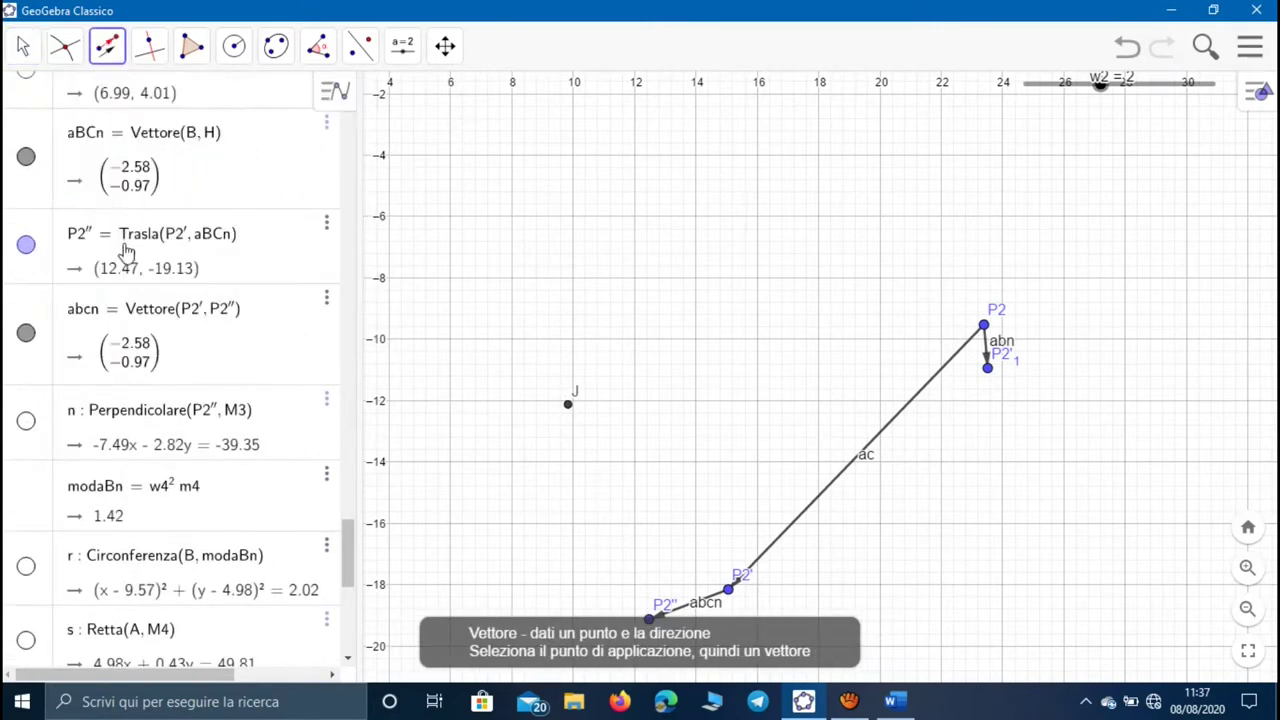
{"action": "left_click", "coordinate": [110, 45]}
{"action": "left_click", "coordinate": [125, 295]}
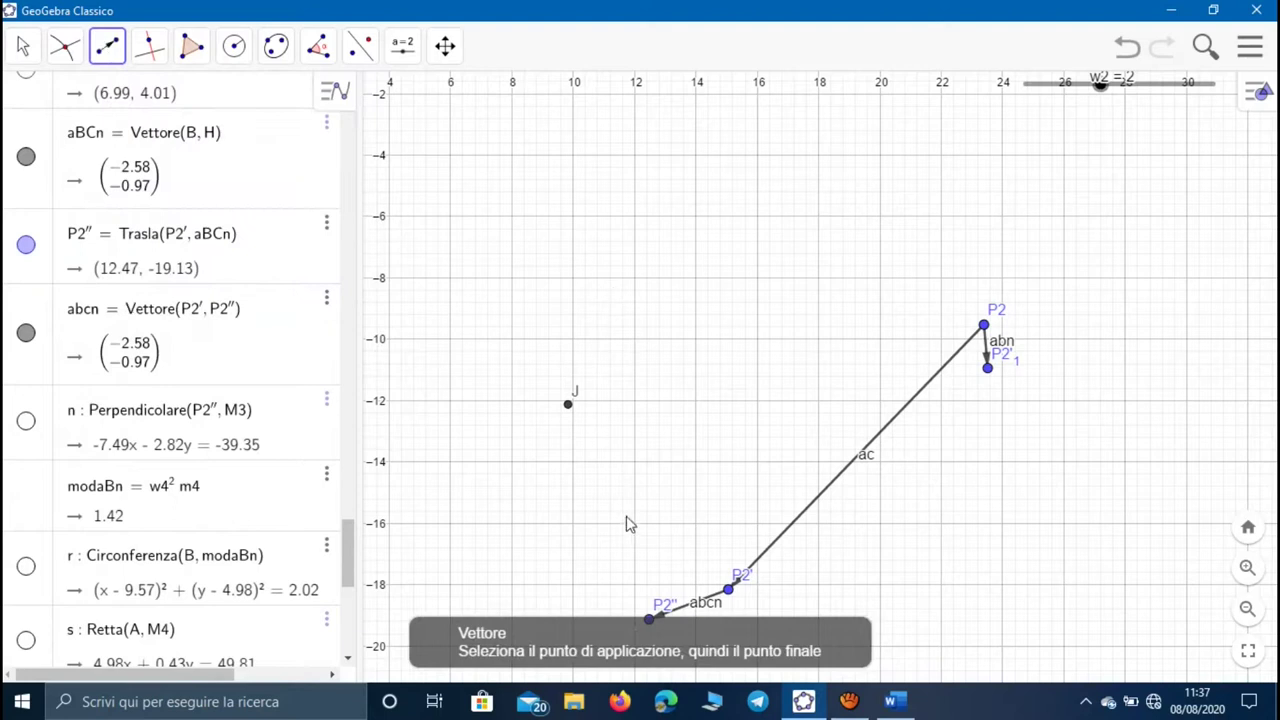
{"action": "left_click", "coordinate": [988, 370]}
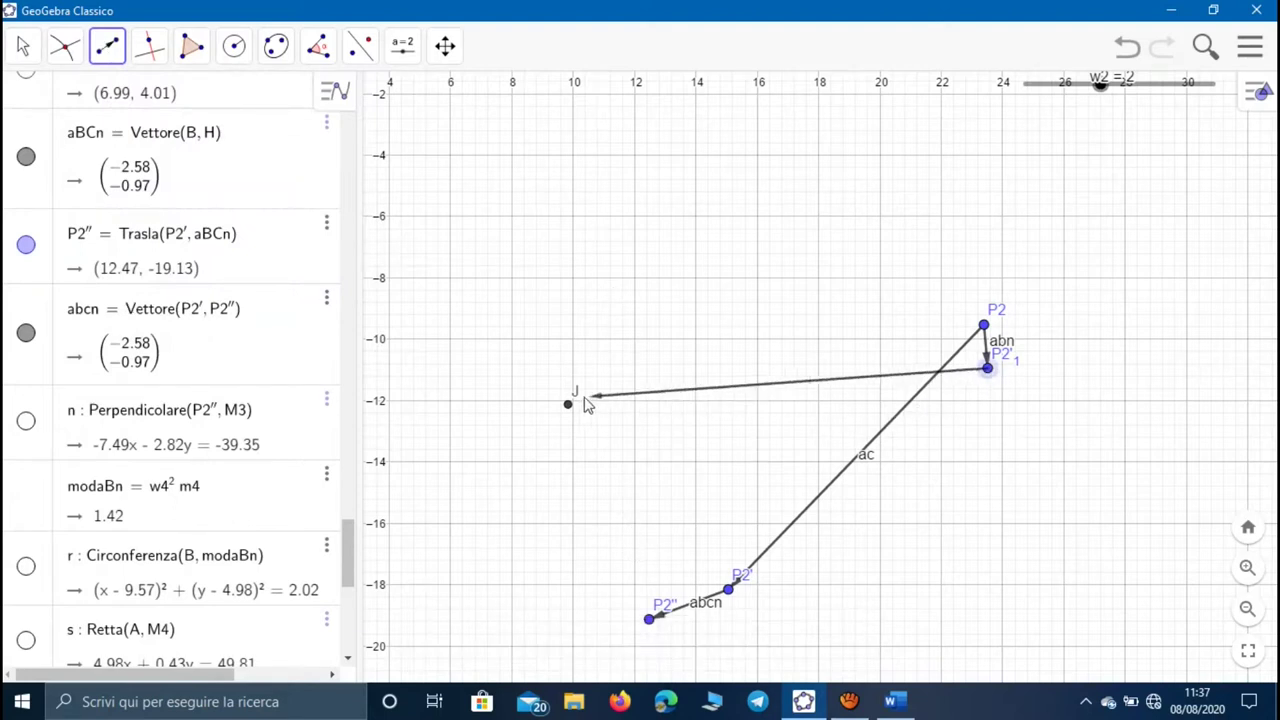
{"action": "left_click", "coordinate": [569, 404]}
{"action": "left_click", "coordinate": [648, 619]}
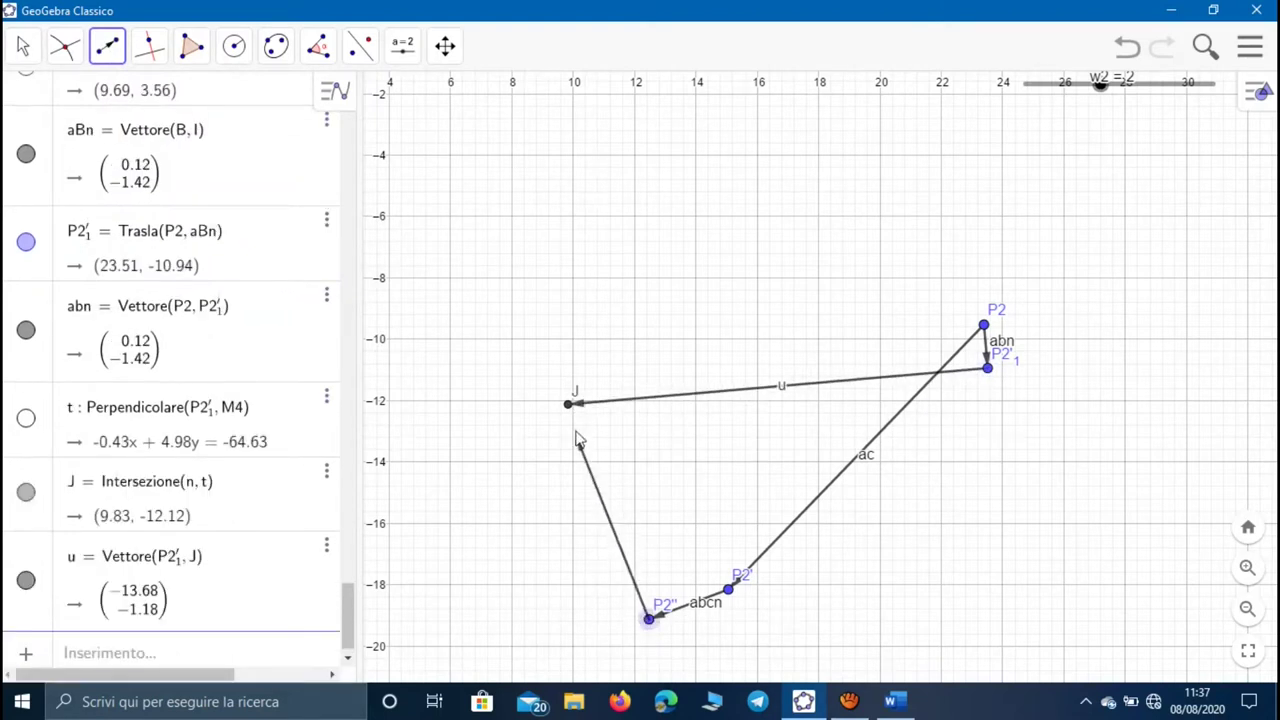
{"action": "left_click", "coordinate": [569, 404]}
{"action": "left_click", "coordinate": [55, 47]}
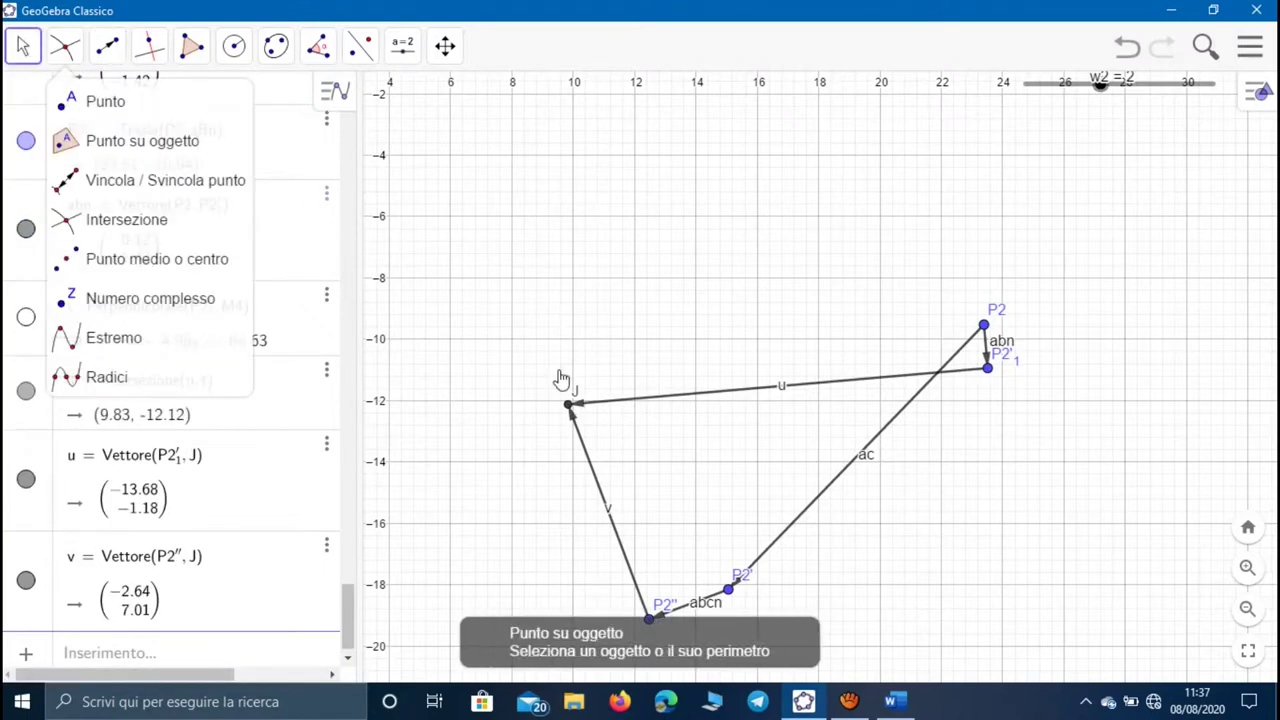
- Rename the vector from P2'' to J as abct
{"action": "right_click", "coordinate": [588, 464]}
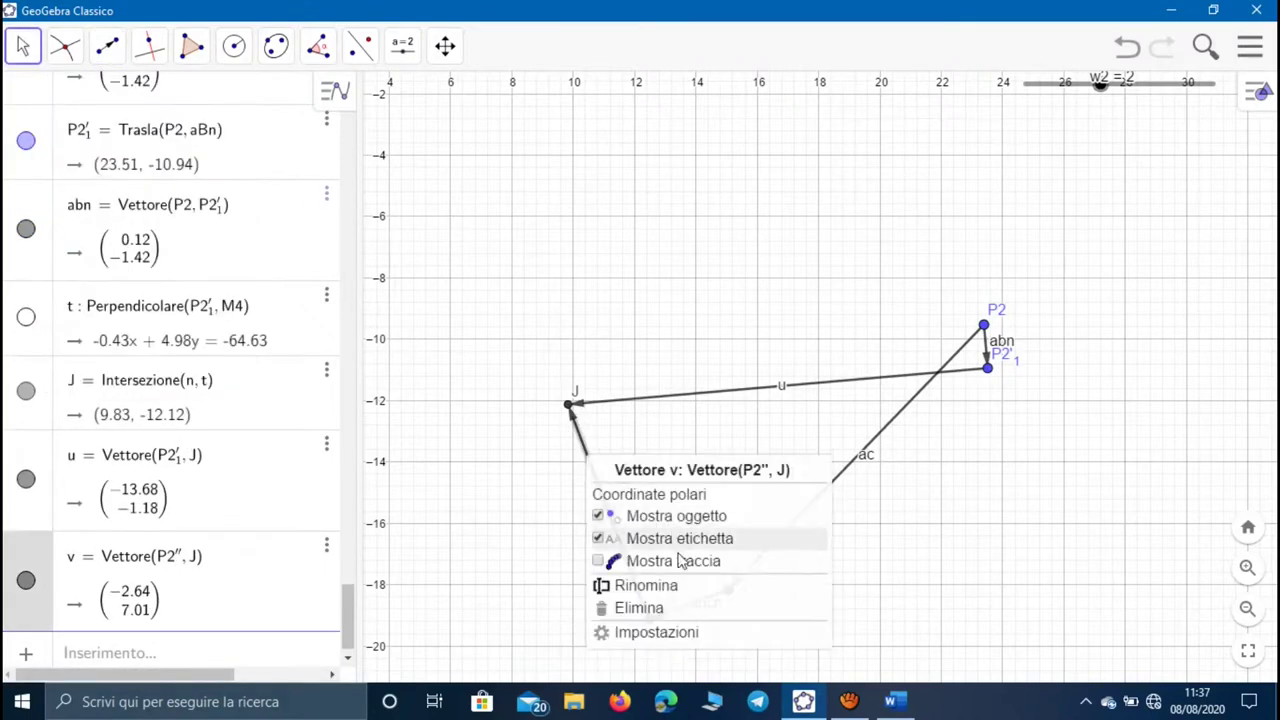
{"action": "left_click", "coordinate": [668, 586]}
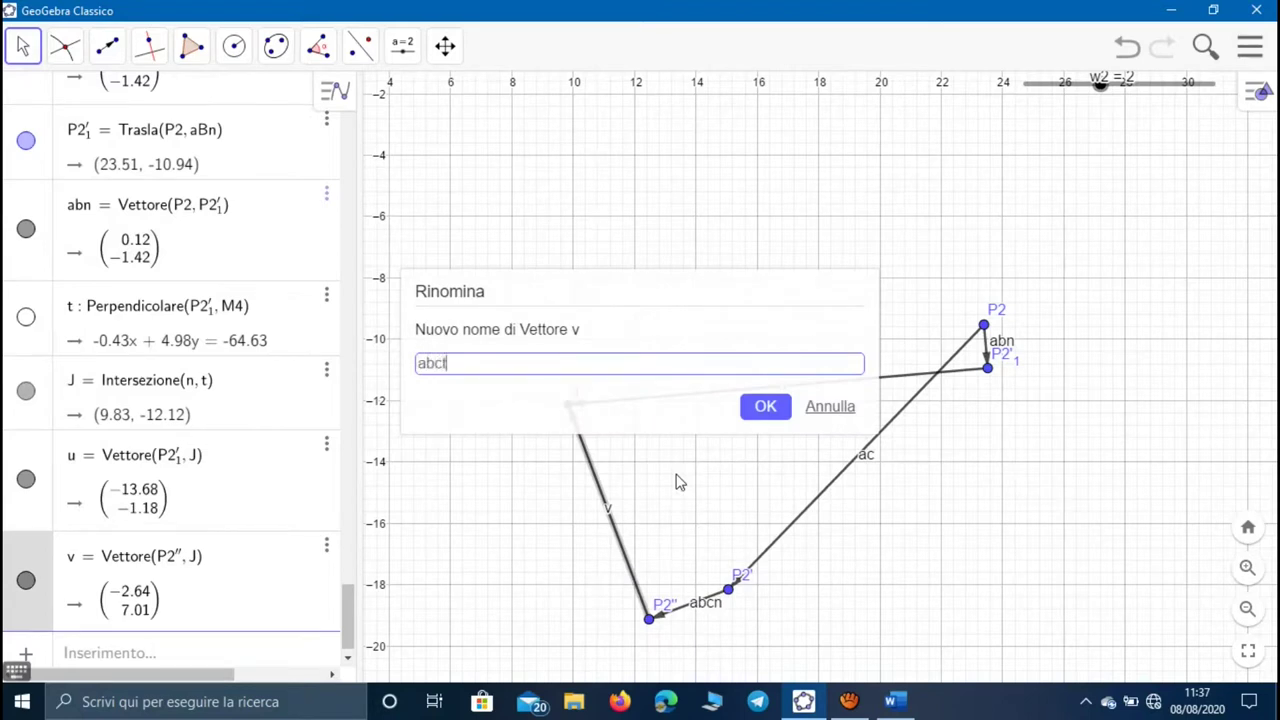
{"action": "key", "text": "Return"}
- Rename the vector from P2'1 to J as abt
{"action": "right_click", "coordinate": [720, 400]}
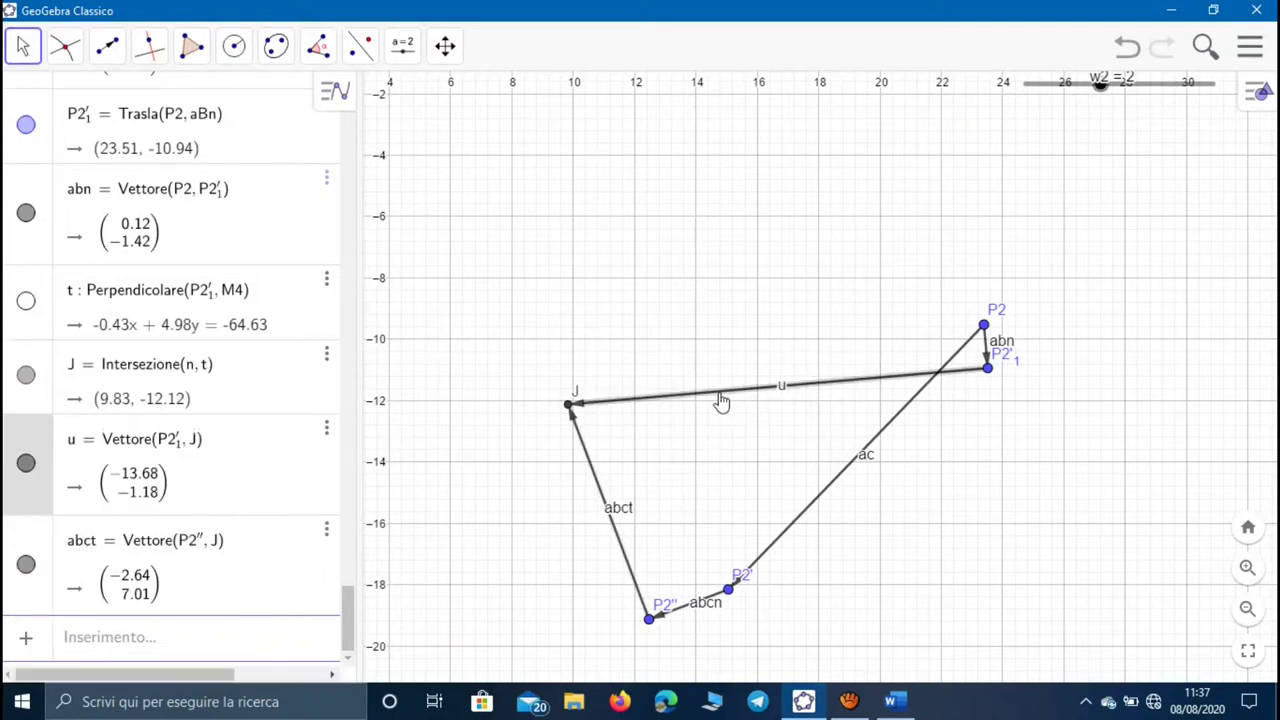
{"action": "left_click", "coordinate": [797, 530]}
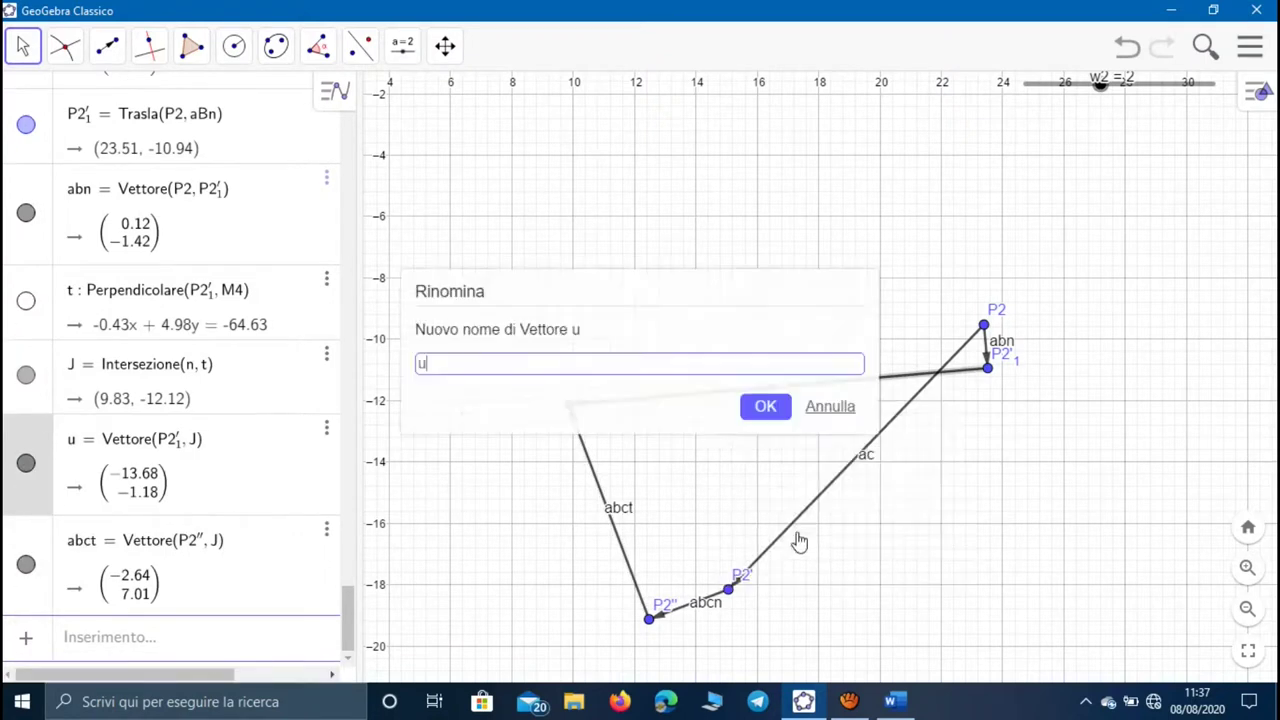
{"action": "left_click", "coordinate": [770, 424]}
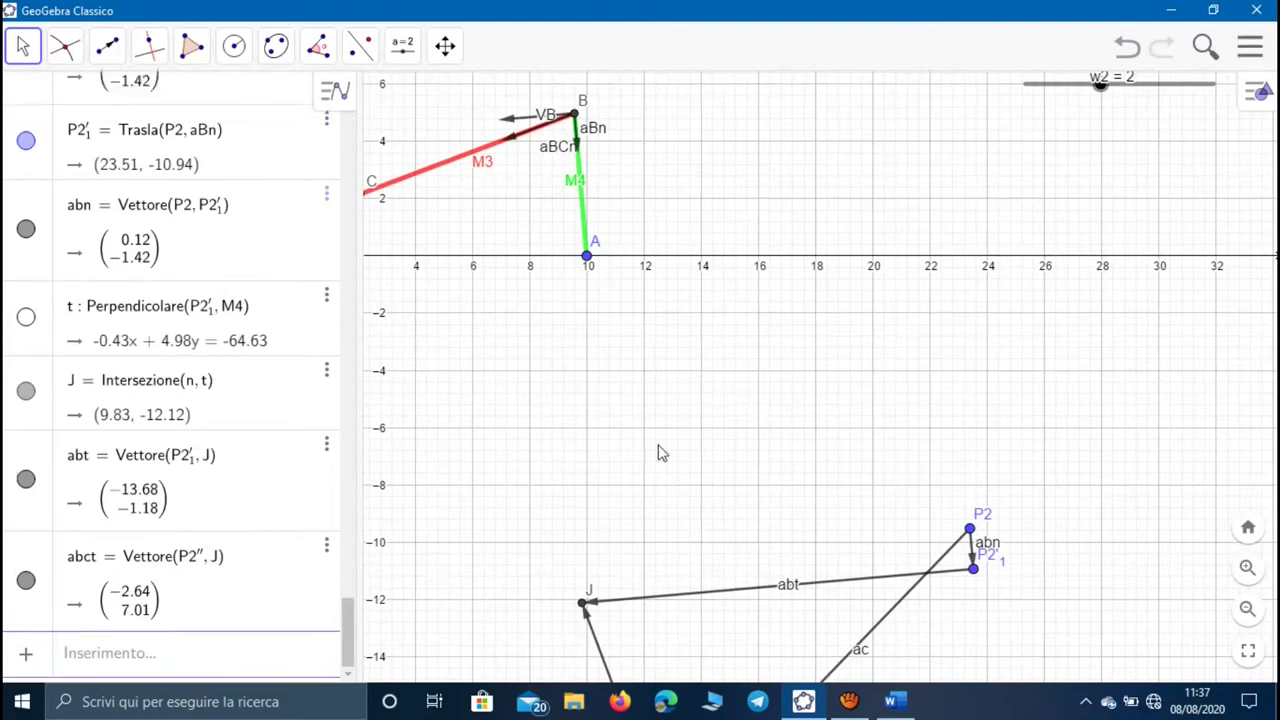
- Apply a vector equal to abt at point B and rename it aBt
{"action": "left_click", "coordinate": [107, 46]}
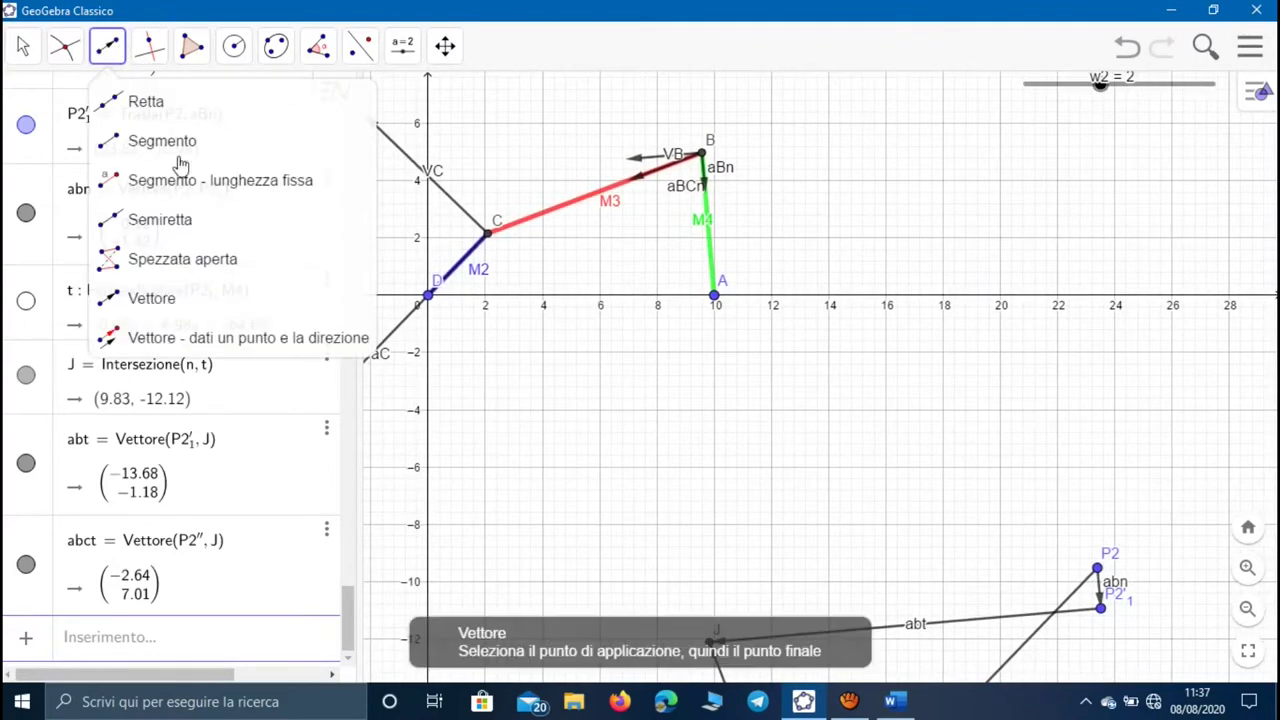
{"action": "left_click", "coordinate": [220, 337]}
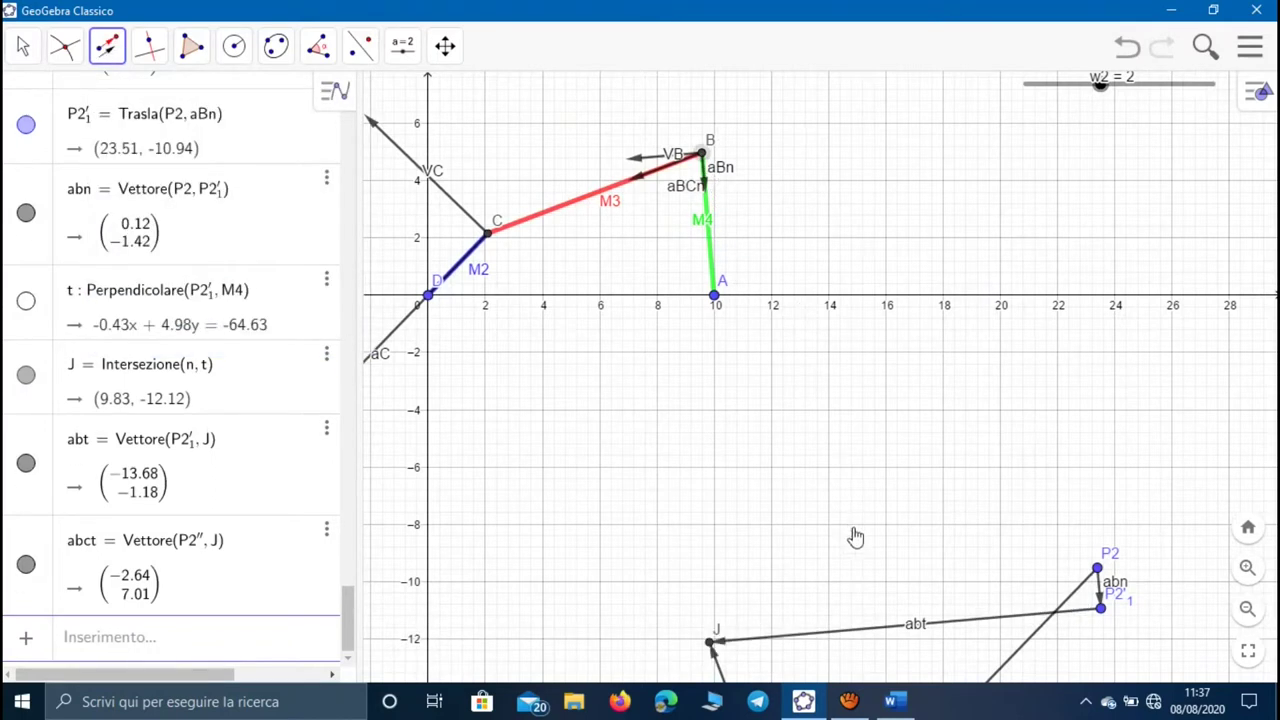
{"action": "left_click", "coordinate": [884, 627]}
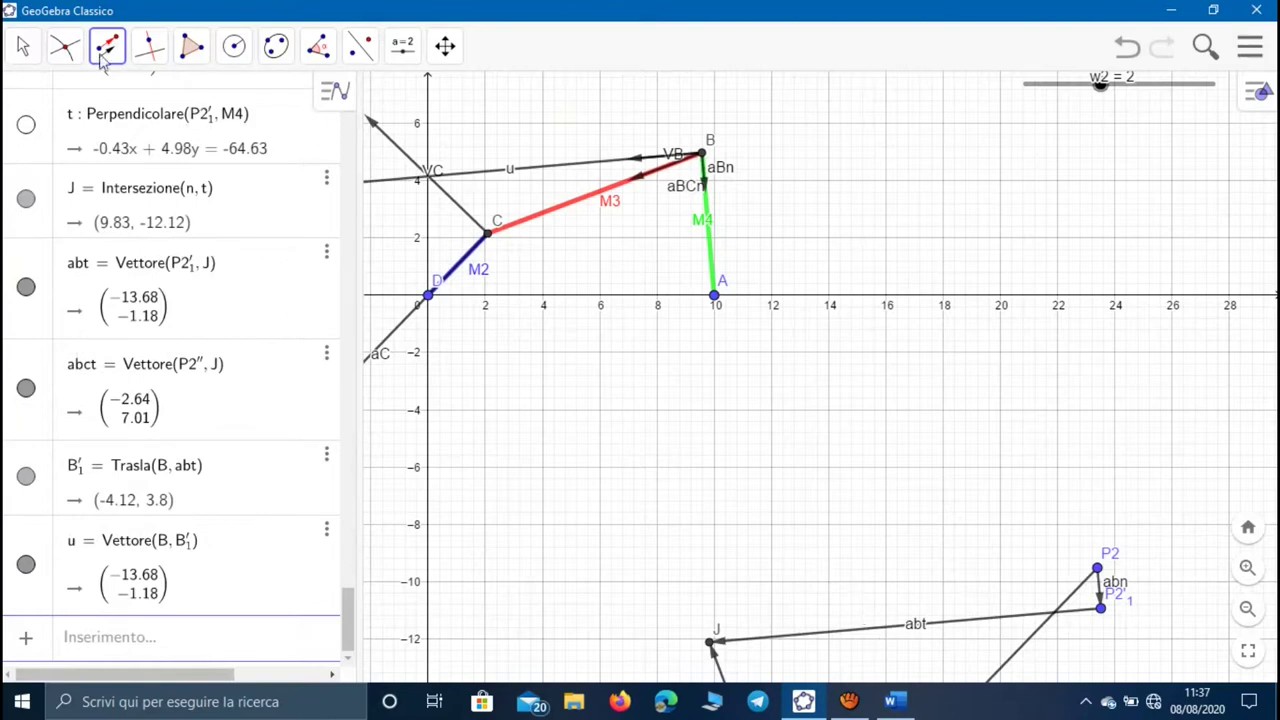
{"action": "left_click", "coordinate": [22, 46]}
{"action": "right_click", "coordinate": [519, 176]}
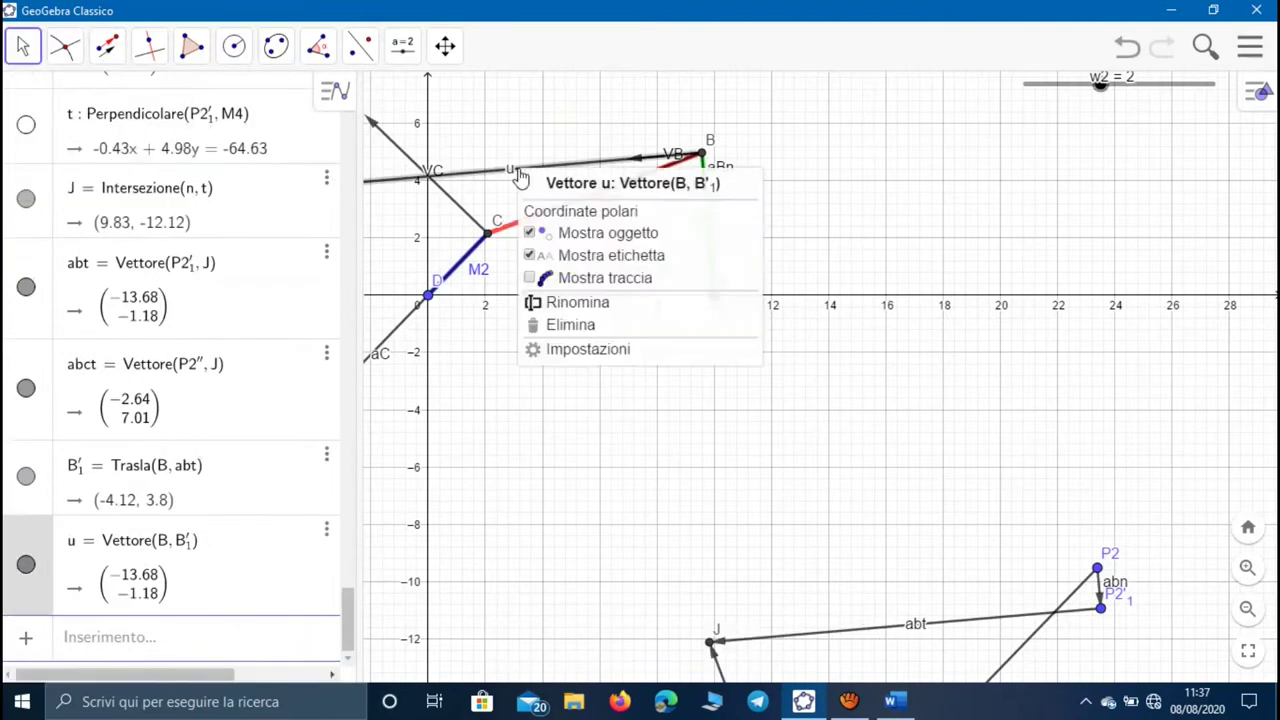
{"action": "left_click", "coordinate": [612, 301]}
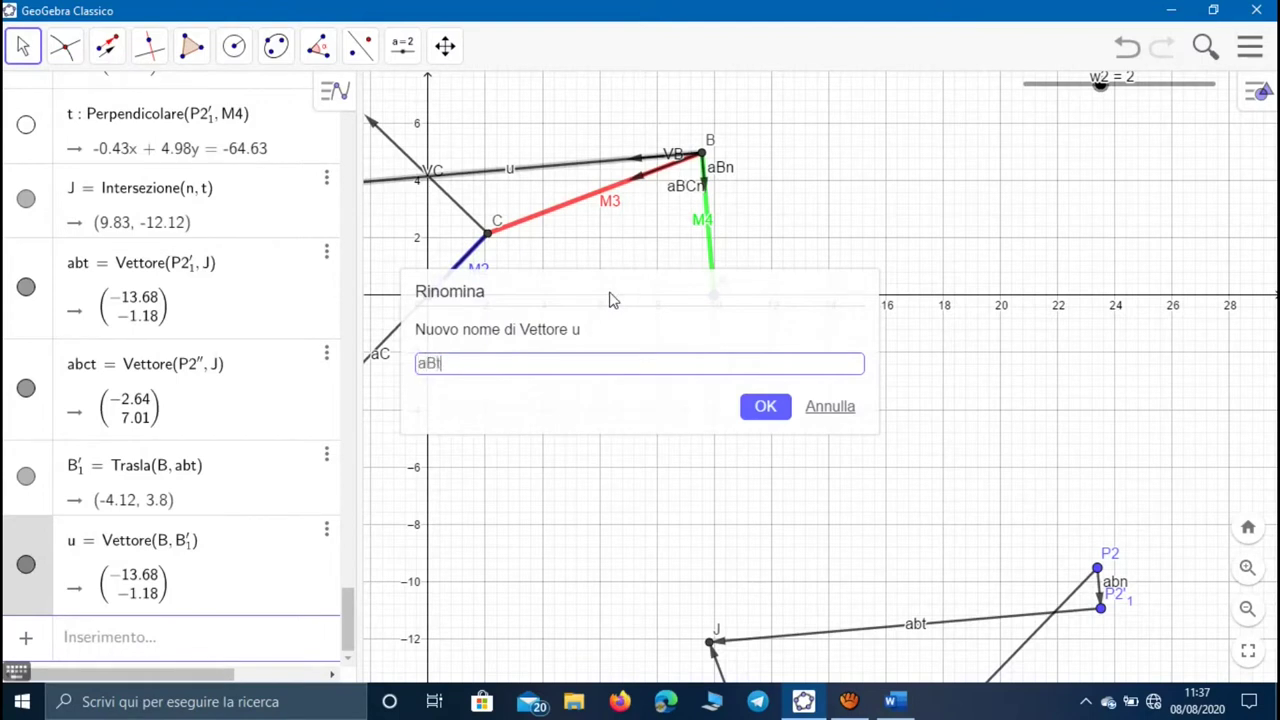
{"action": "key", "text": "Return"}
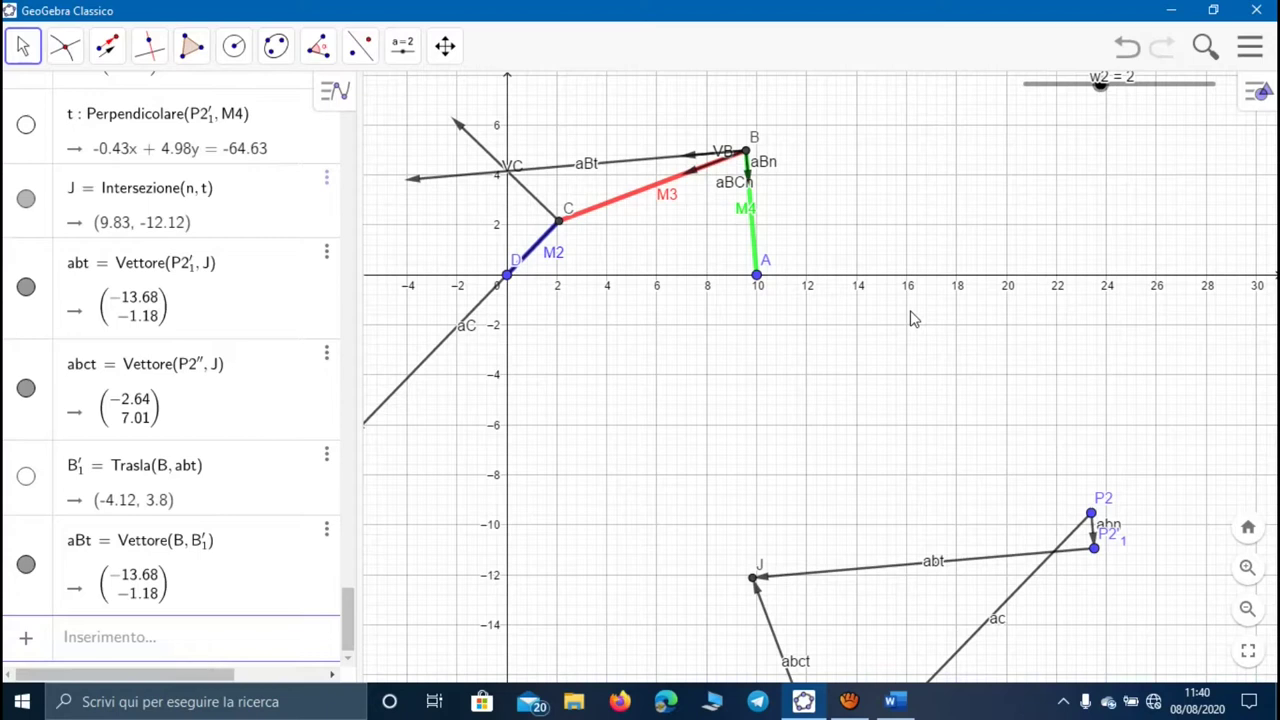
- Complete the parallelogram from P2 with a vector equal to abt, followed by one equal to abn from its endpoint
{"action": "scroll", "coordinate": [963, 566], "scroll_direction": "up", "scroll_amount": 5}
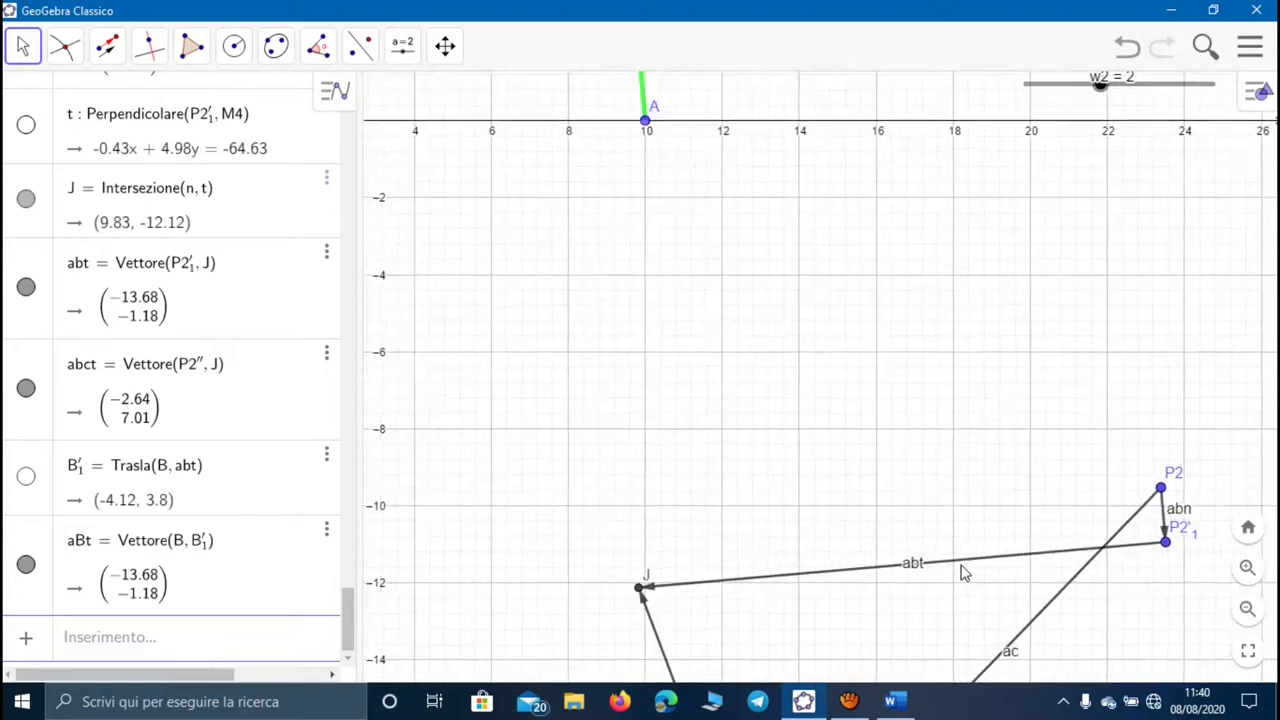
{"action": "left_click", "coordinate": [107, 46]}
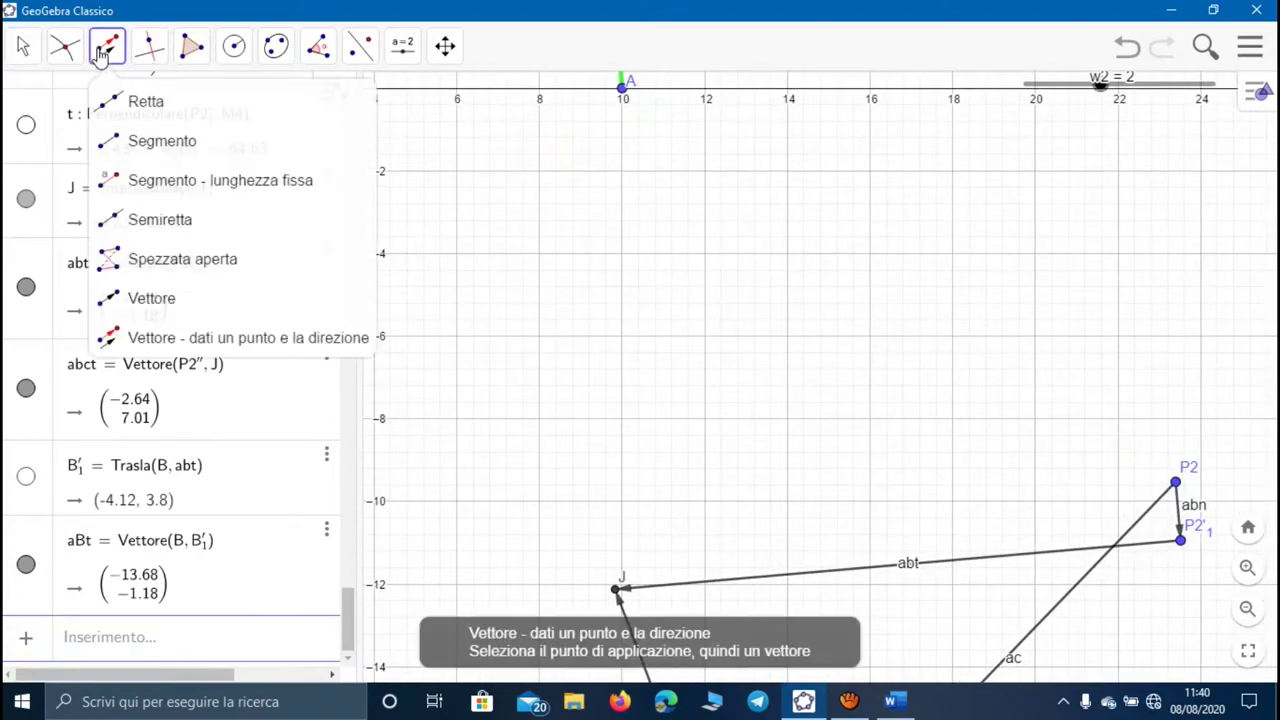
{"action": "left_click", "coordinate": [192, 340]}
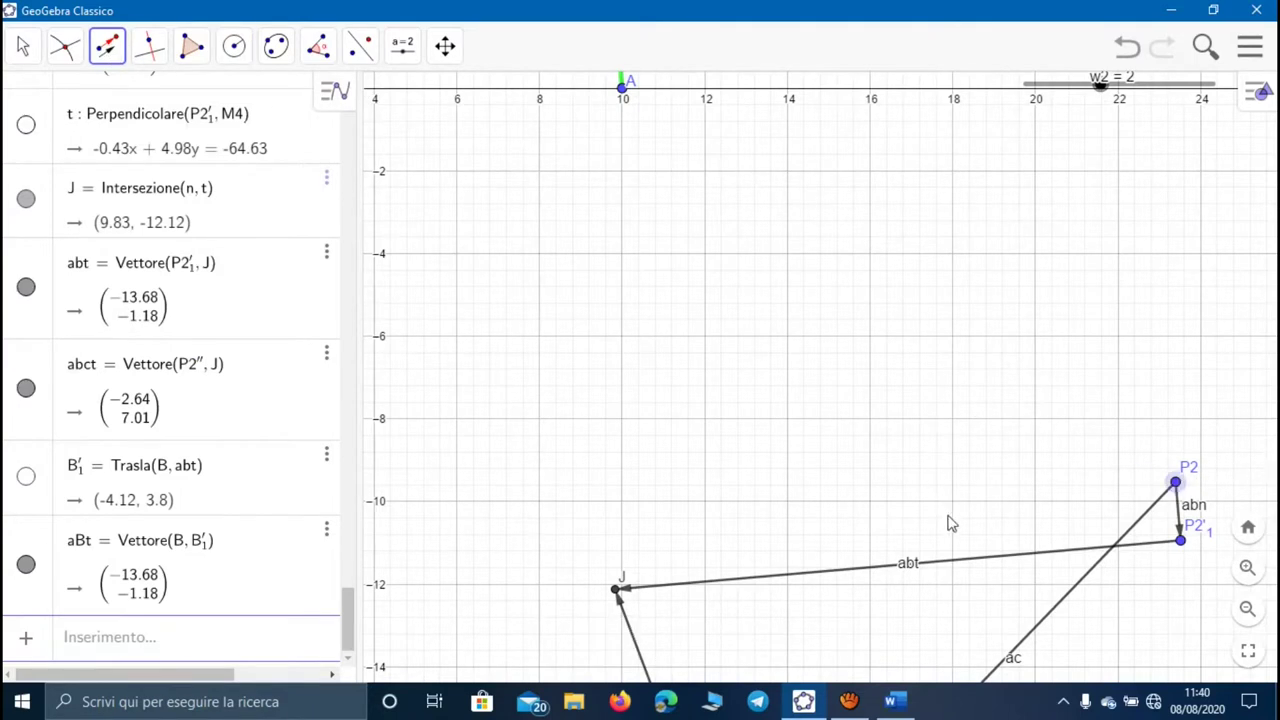
{"action": "left_click", "coordinate": [967, 569]}
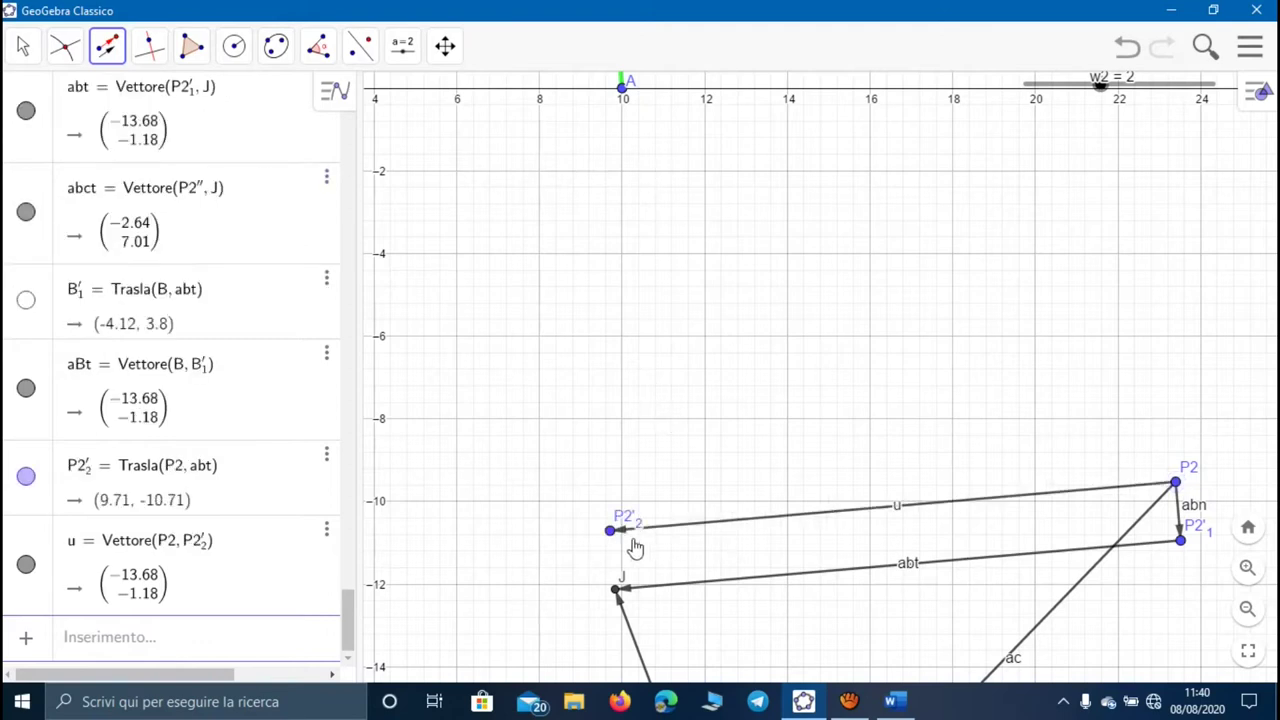
{"action": "left_click", "coordinate": [609, 534]}
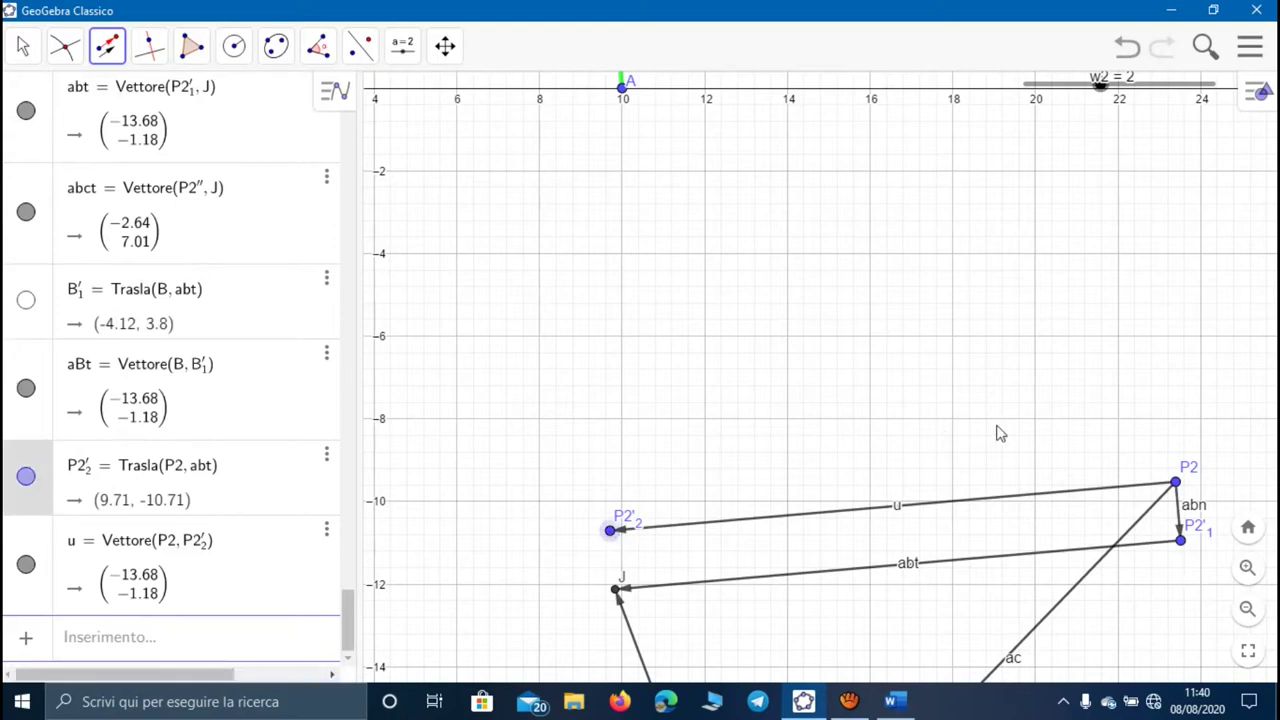
{"action": "left_click", "coordinate": [1177, 512]}
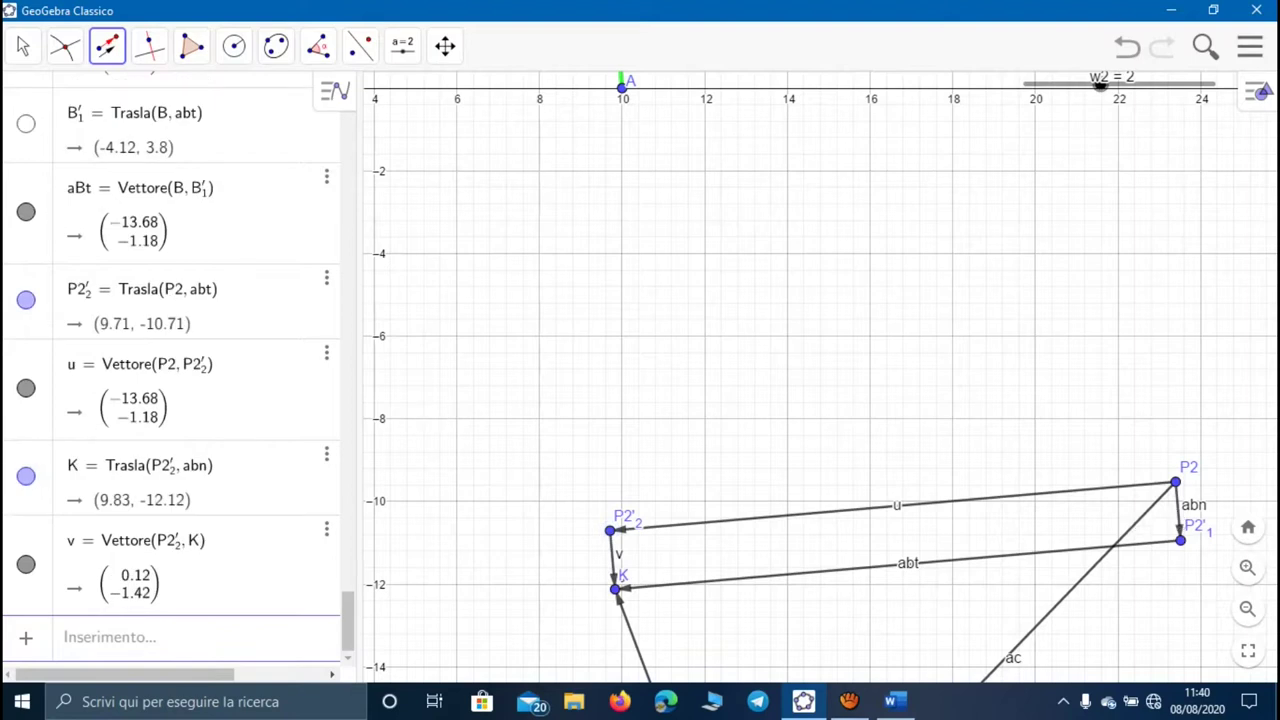
- Draw the resultant vector from P2 to J and rename it ab
{"action": "left_click", "coordinate": [107, 46]}
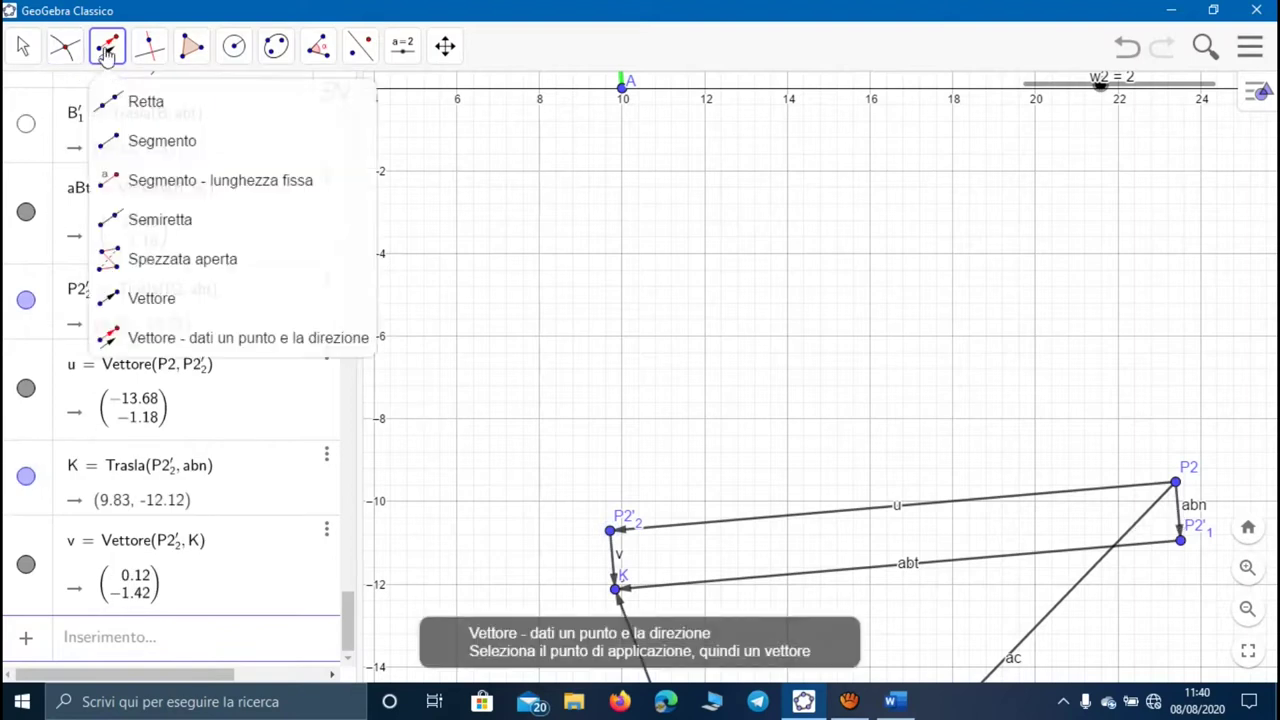
{"action": "left_click", "coordinate": [110, 296]}
{"action": "left_click", "coordinate": [1175, 483]}
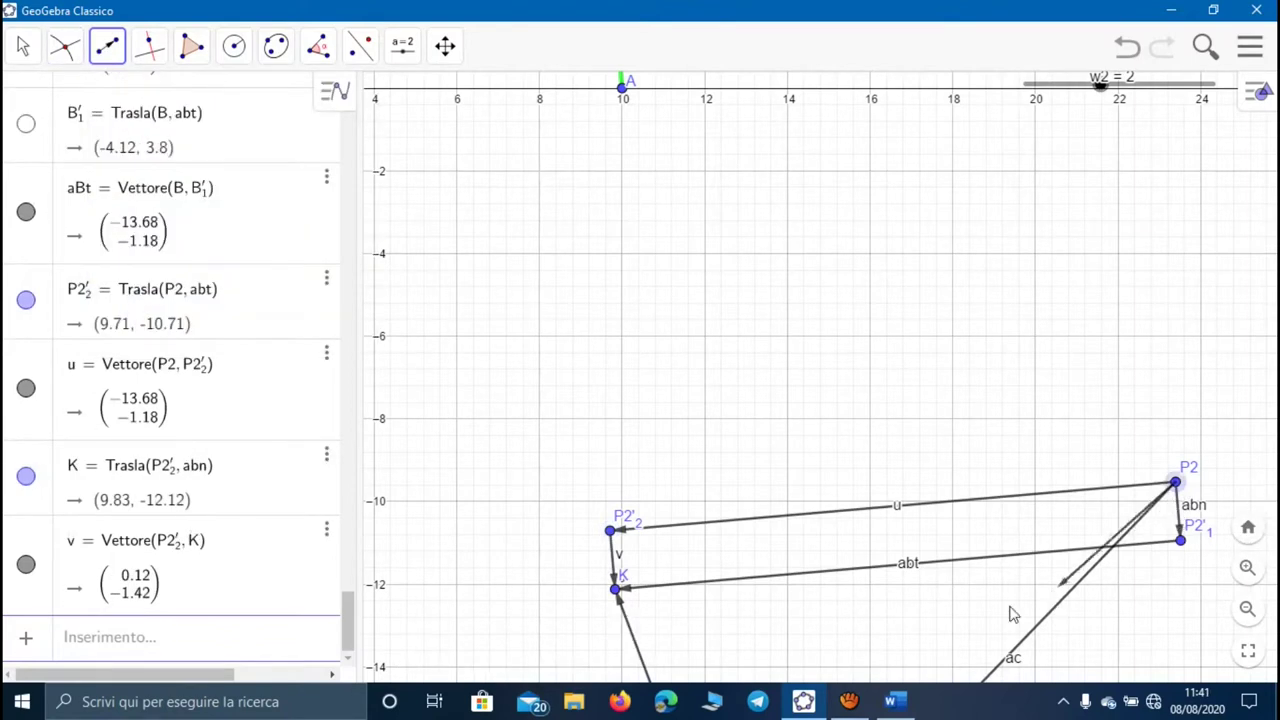
{"action": "key", "text": "Escape"}
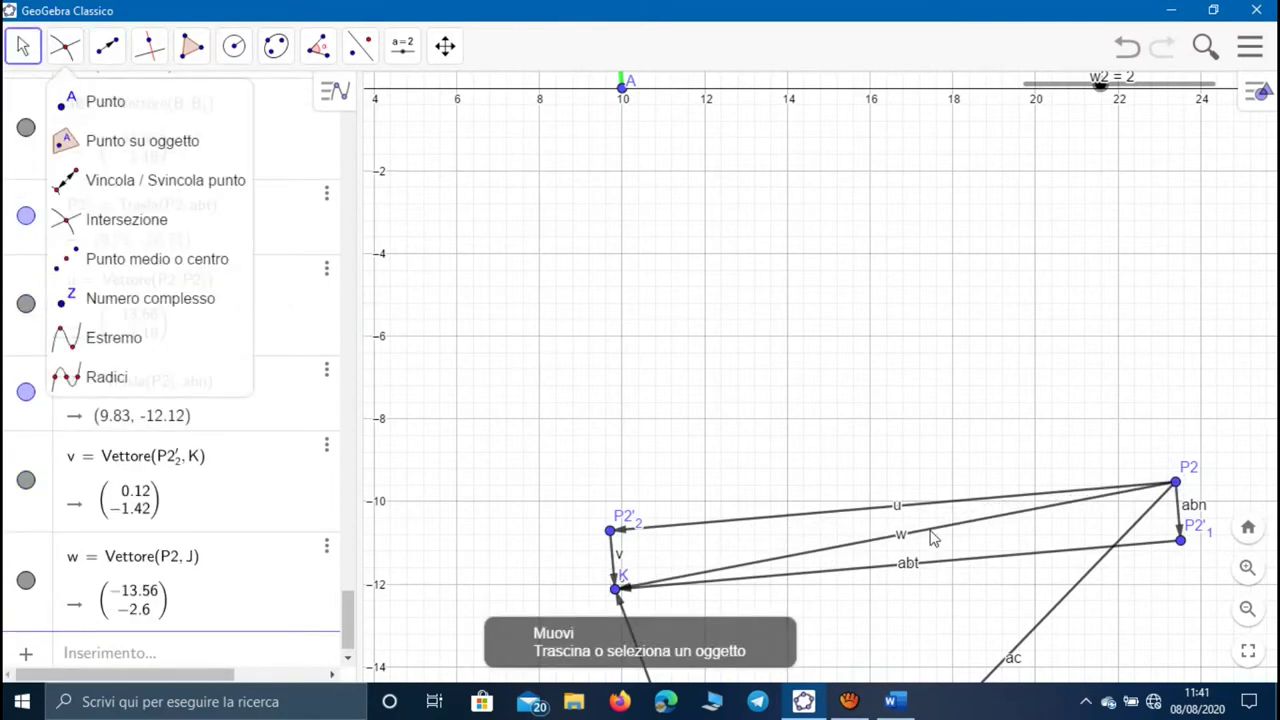
{"action": "right_click", "coordinate": [940, 537]}
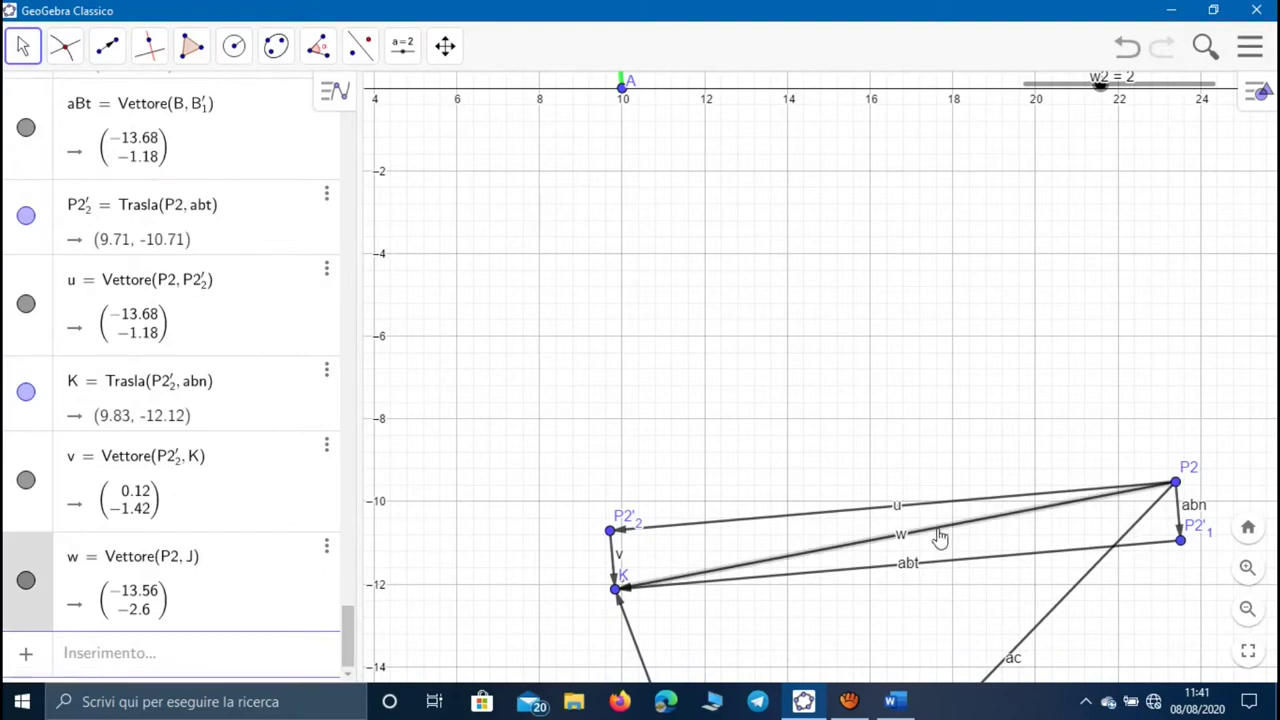
{"action": "left_click", "coordinate": [1006, 617]}
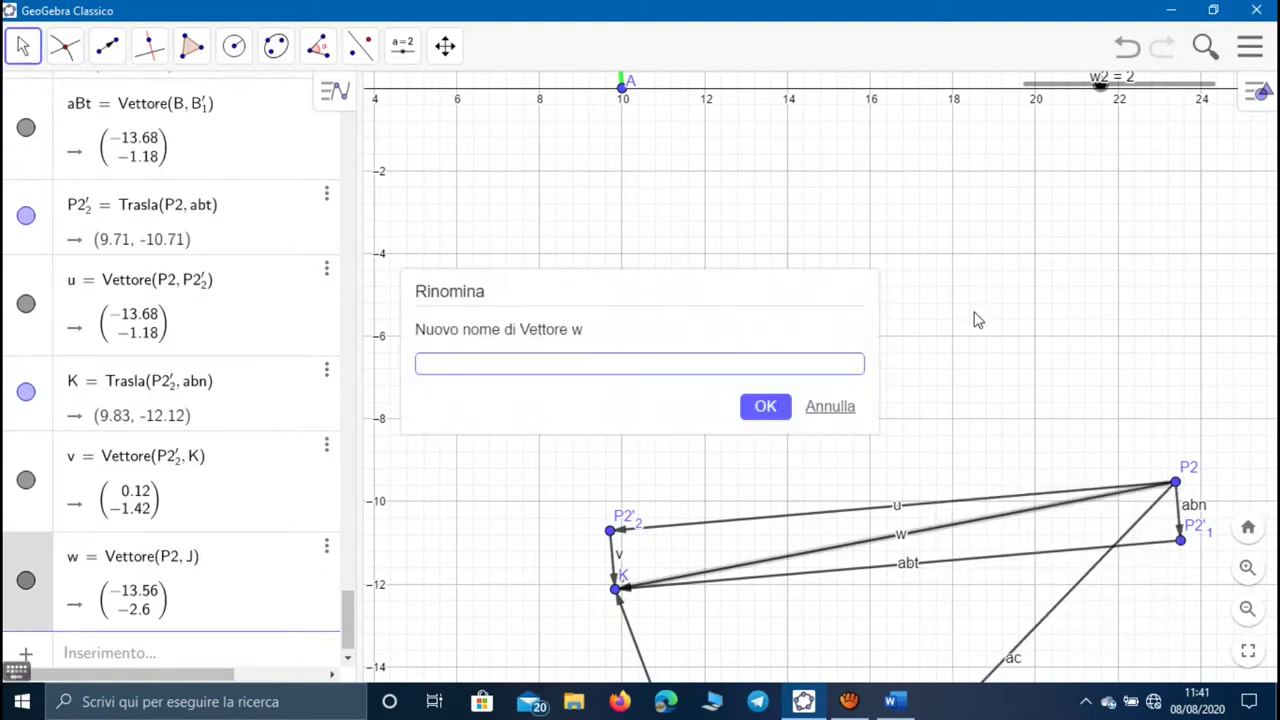
{"action": "key", "text": "Return"}
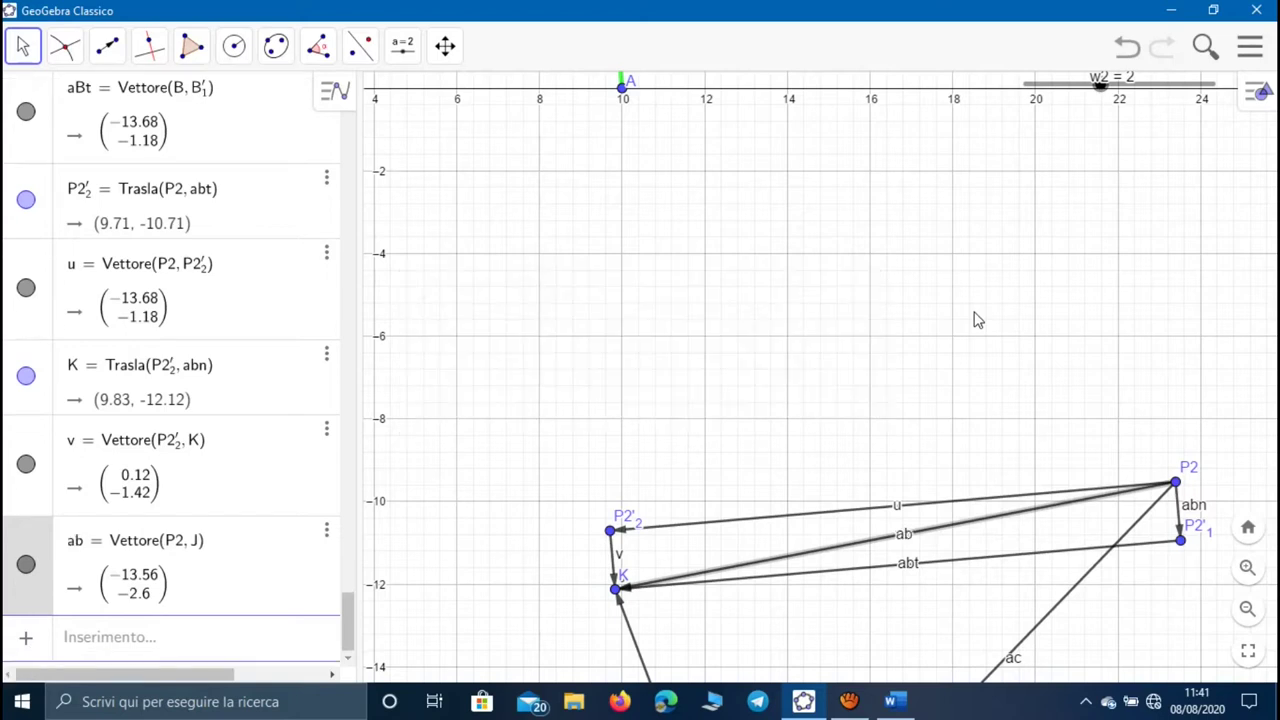
- Apply a vector equal to ab at point B of the linkage
{"action": "scroll", "coordinate": [978, 320], "scroll_direction": "down", "scroll_amount": 5}
{"action": "left_click_drag", "start_coordinate": [1000, 237], "coordinate": [1043, 337]}
{"action": "scroll", "coordinate": [808, 278], "scroll_direction": "up", "scroll_amount": 1}
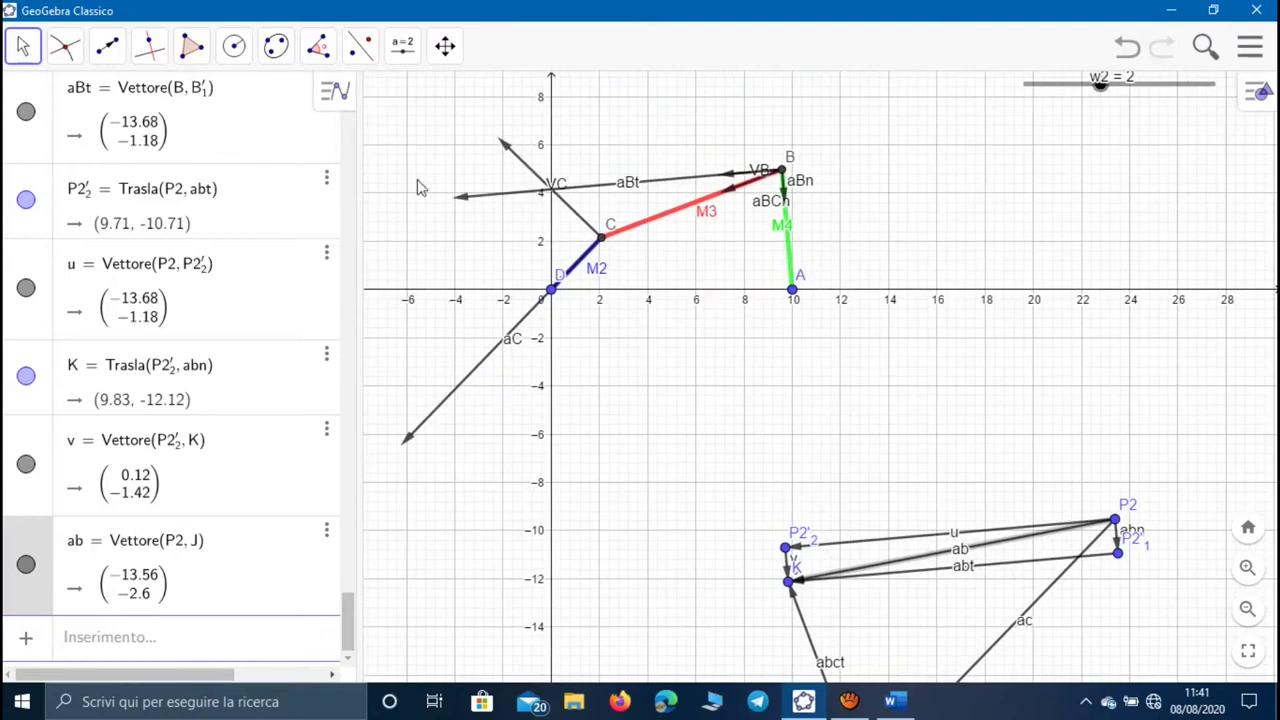
{"action": "left_click", "coordinate": [107, 45]}
{"action": "left_click", "coordinate": [140, 335]}
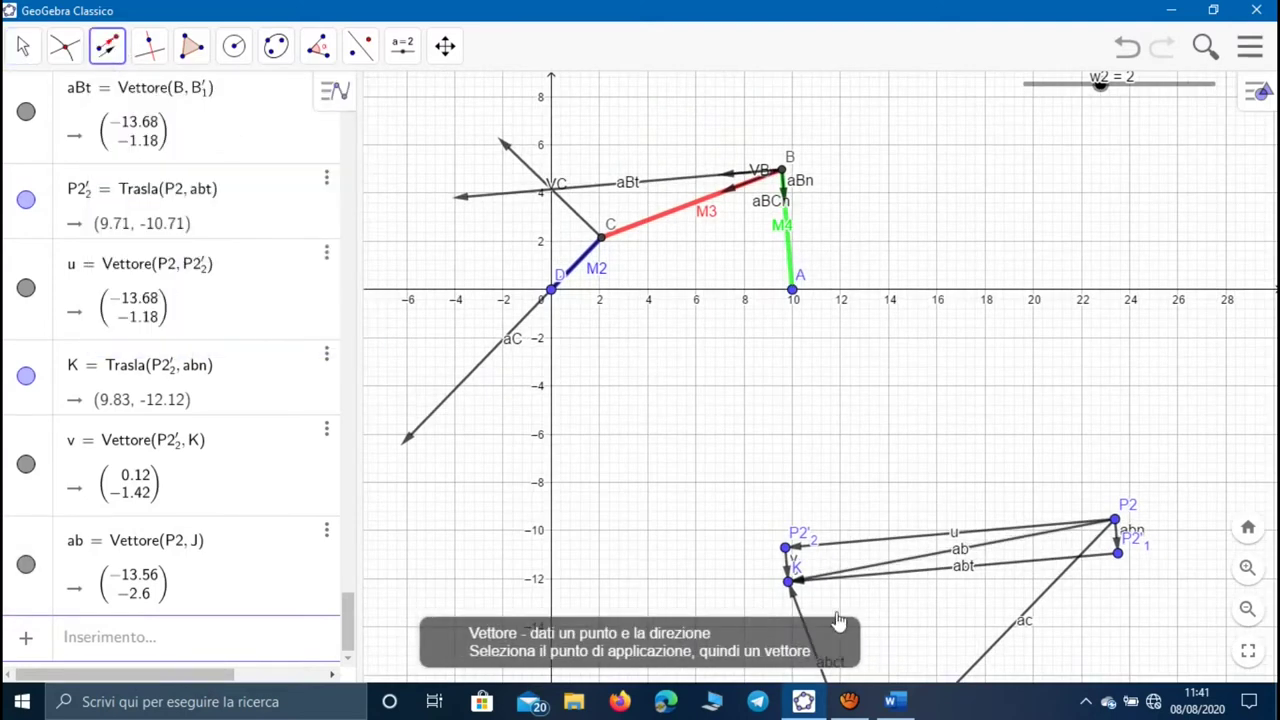
{"action": "left_click", "coordinate": [785, 172]}
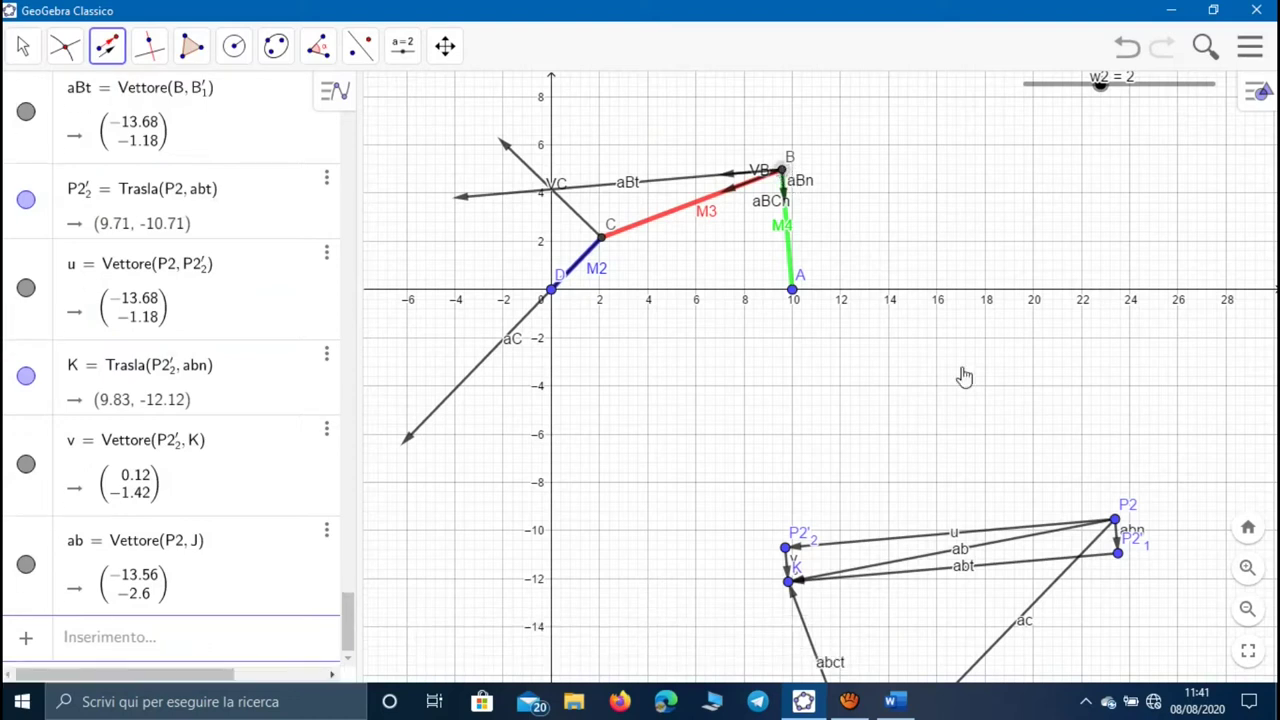
{"action": "left_click", "coordinate": [1013, 547]}
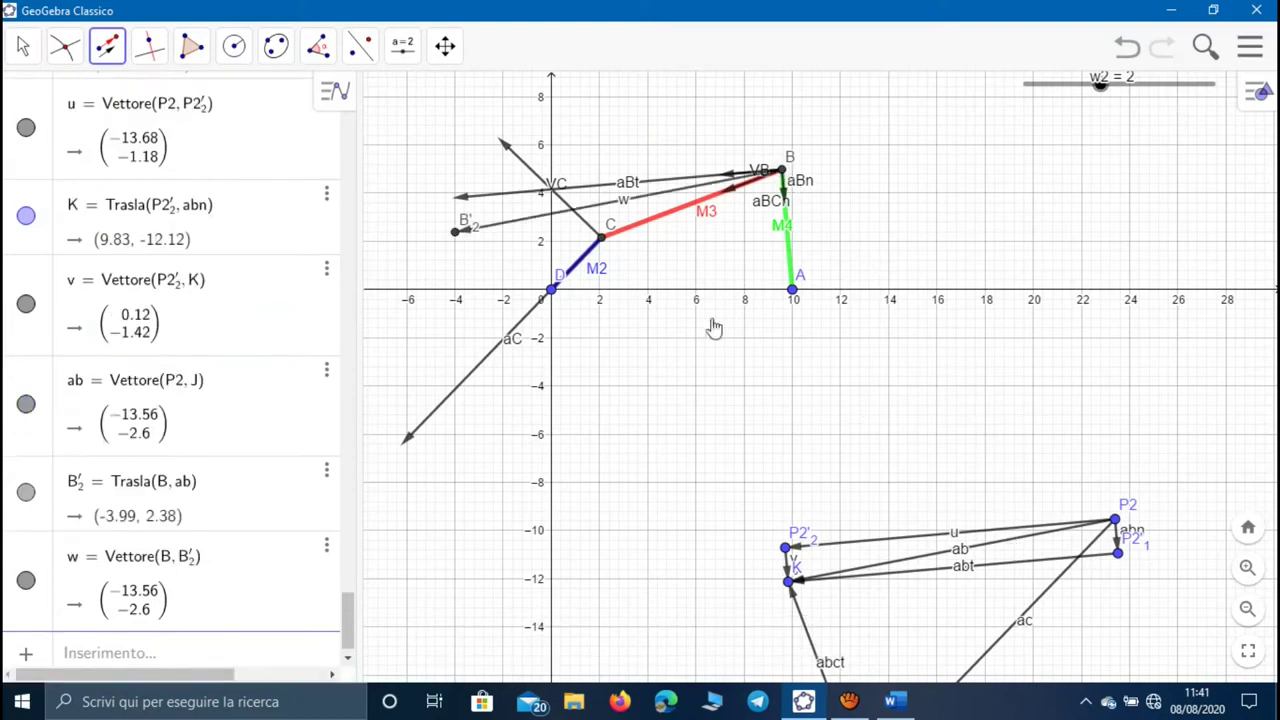
- Hide the endpoint of the new vector at B and rename the vector aB
{"action": "left_click", "coordinate": [23, 46]}
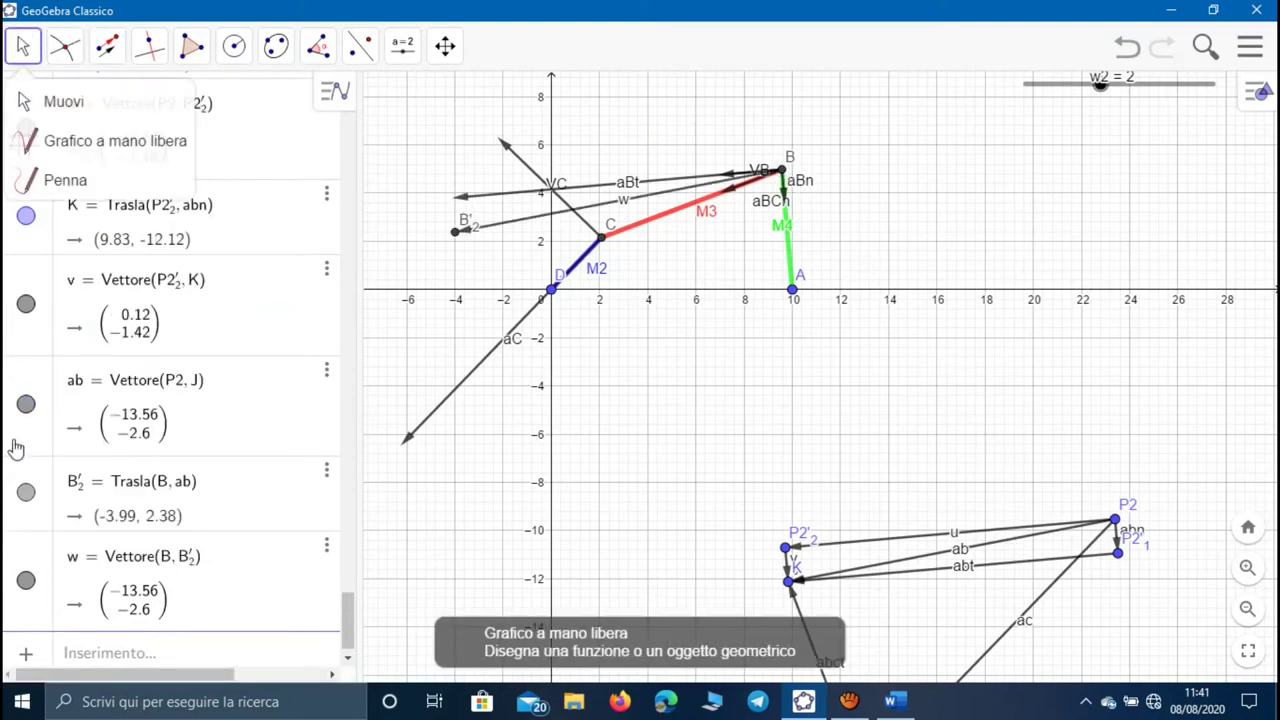
{"action": "left_click", "coordinate": [26, 494]}
{"action": "left_click", "coordinate": [85, 563]}
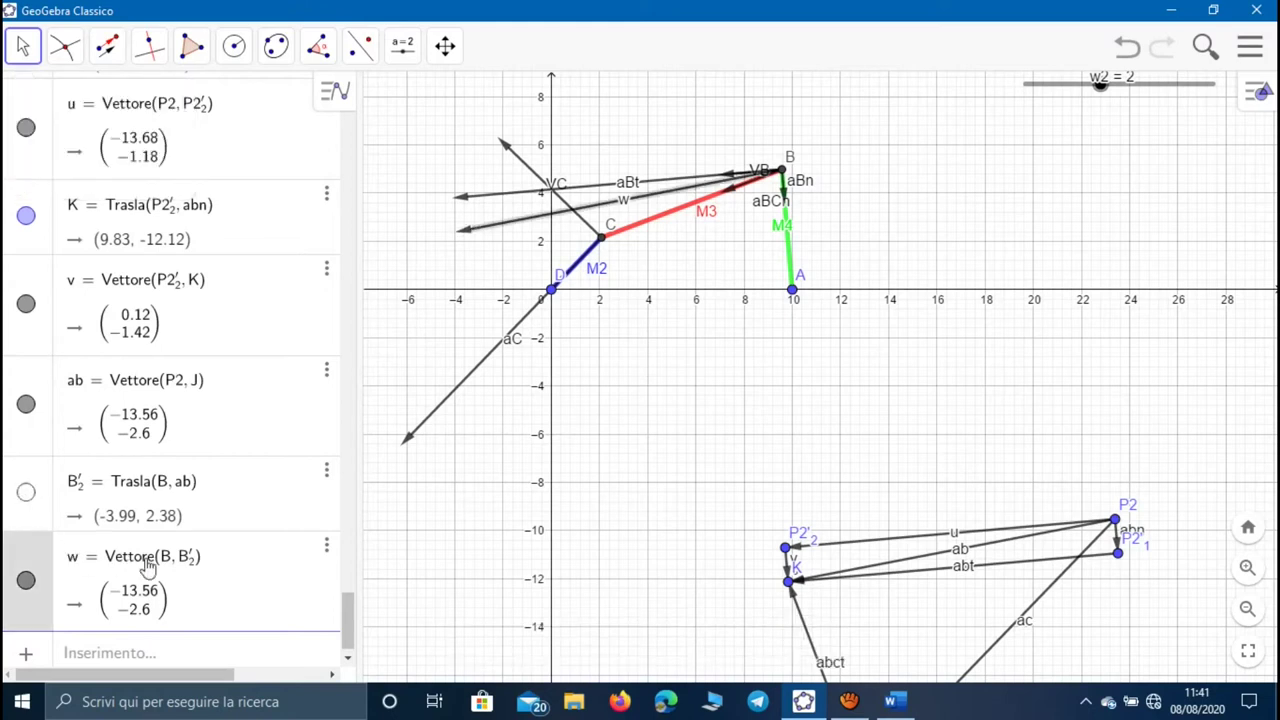
{"action": "key", "text": "BackSpace"}
{"action": "type", "text": "aB"}
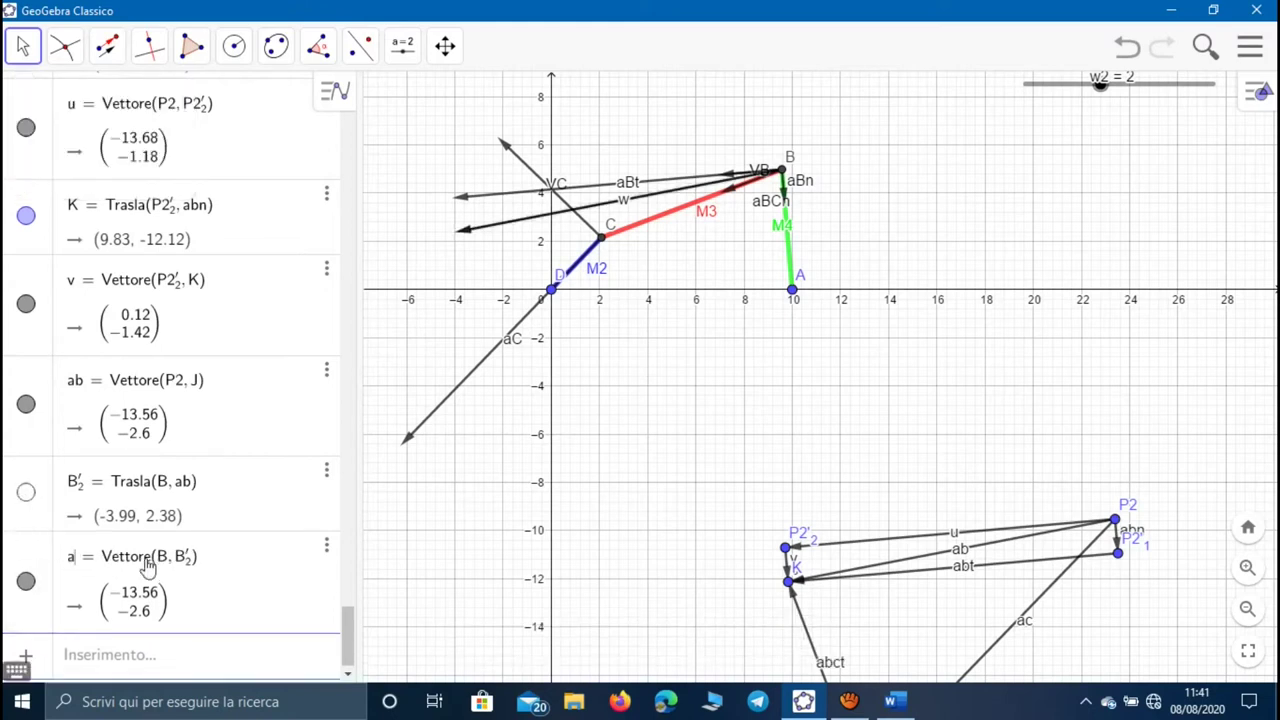
{"action": "key", "text": "Return"}
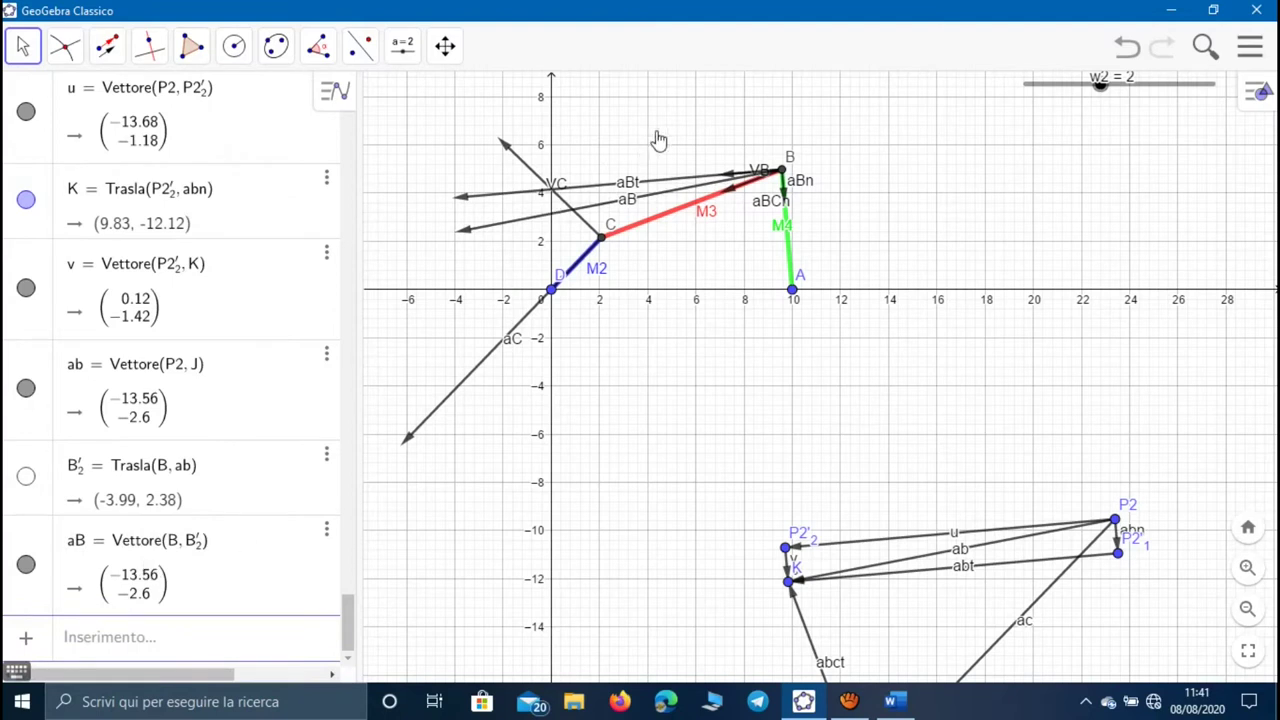
- Hide the component vectors aBt, aBn and aBCn at point B
{"action": "scroll", "coordinate": [655, 138], "scroll_direction": "up", "scroll_amount": 3}
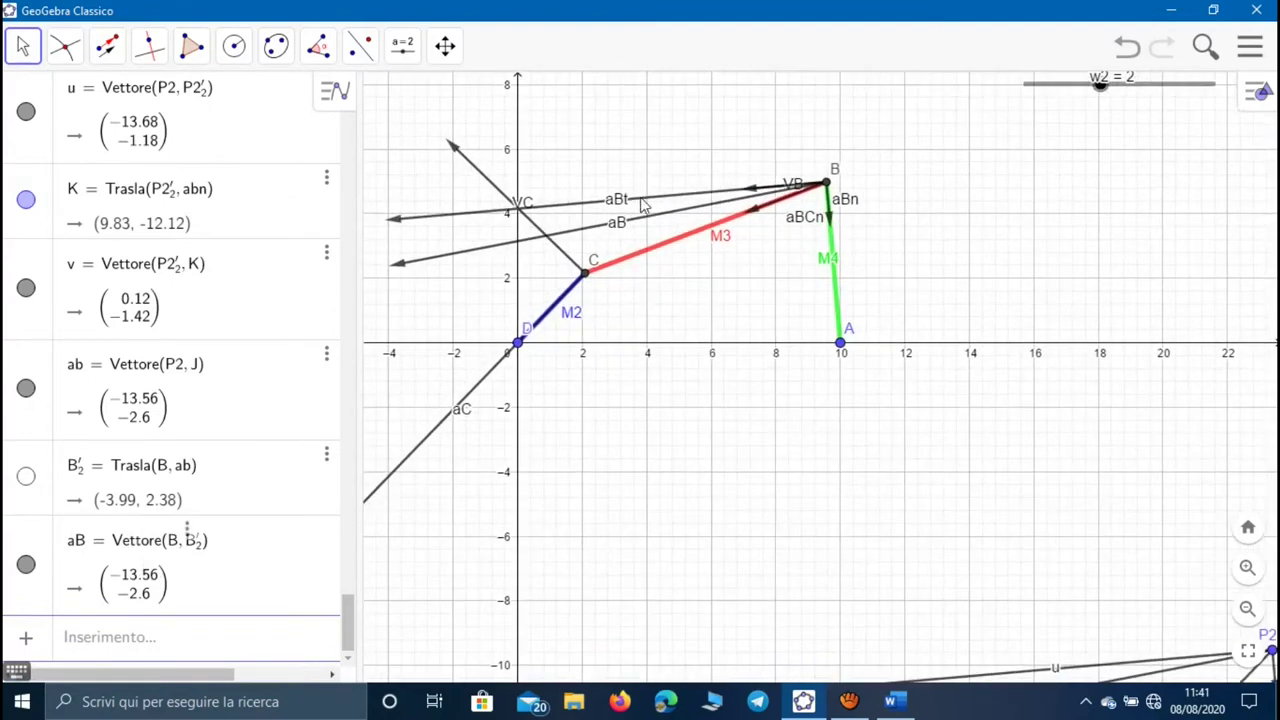
{"action": "right_click", "coordinate": [644, 205]}
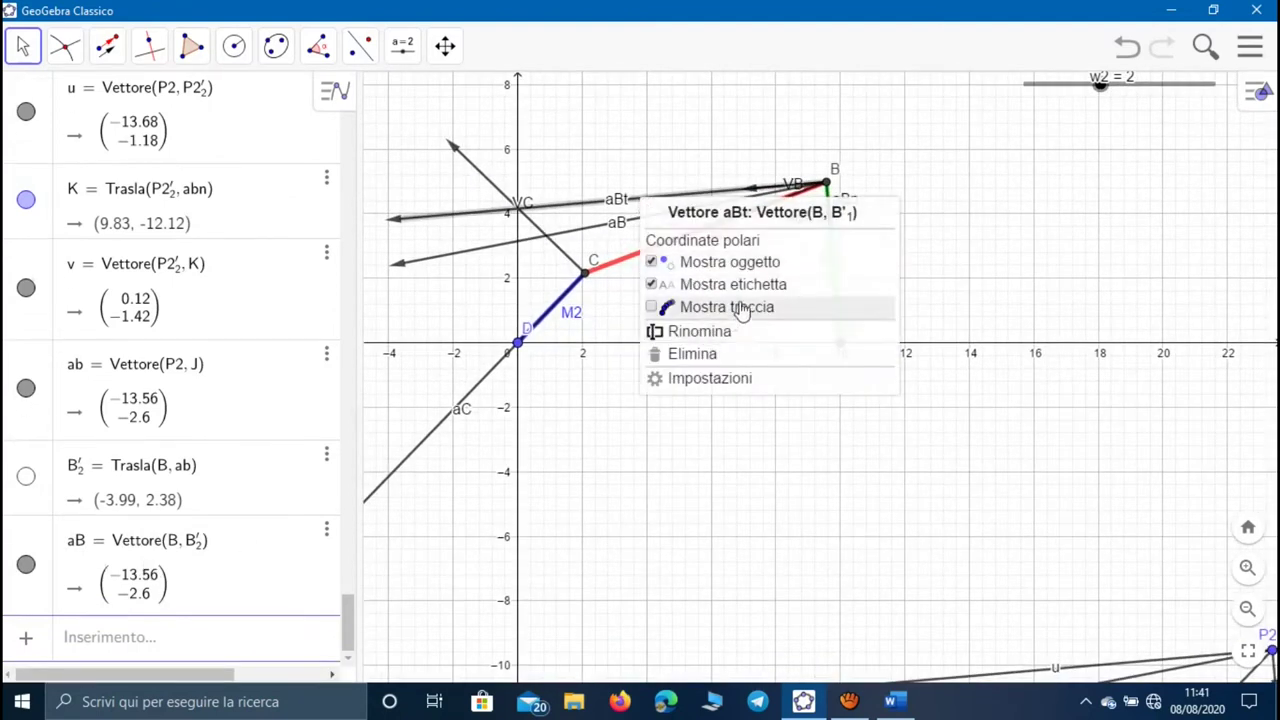
{"action": "left_click", "coordinate": [745, 262]}
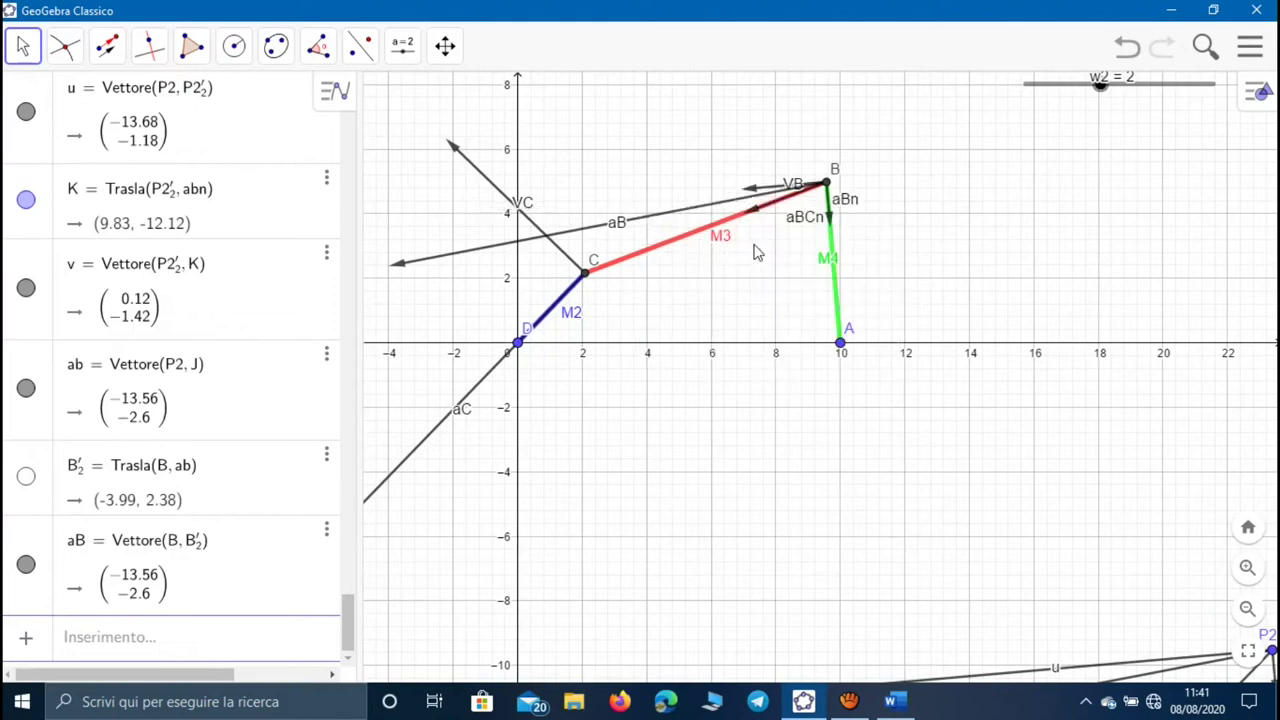
{"action": "right_click", "coordinate": [855, 207]}
{"action": "left_click", "coordinate": [866, 259]}
{"action": "right_click", "coordinate": [800, 229]}
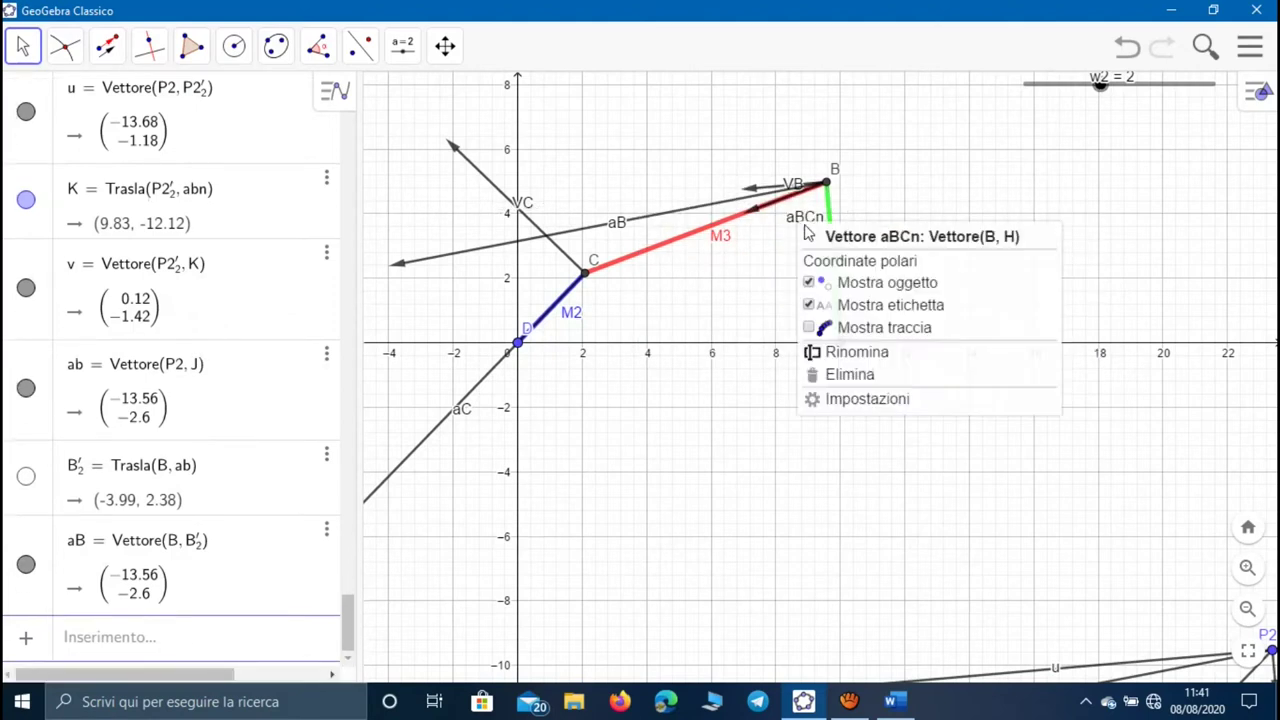
{"action": "left_click", "coordinate": [846, 282]}
- Start the animation of the angle slider α to run the whole linkage with its vector polygons
{"action": "scroll", "coordinate": [920, 240], "scroll_direction": "down", "scroll_amount": 2}
{"action": "scroll", "coordinate": [920, 240], "scroll_direction": "down", "scroll_amount": 5}
{"action": "left_click_drag", "start_coordinate": [926, 246], "coordinate": [925, 316]}
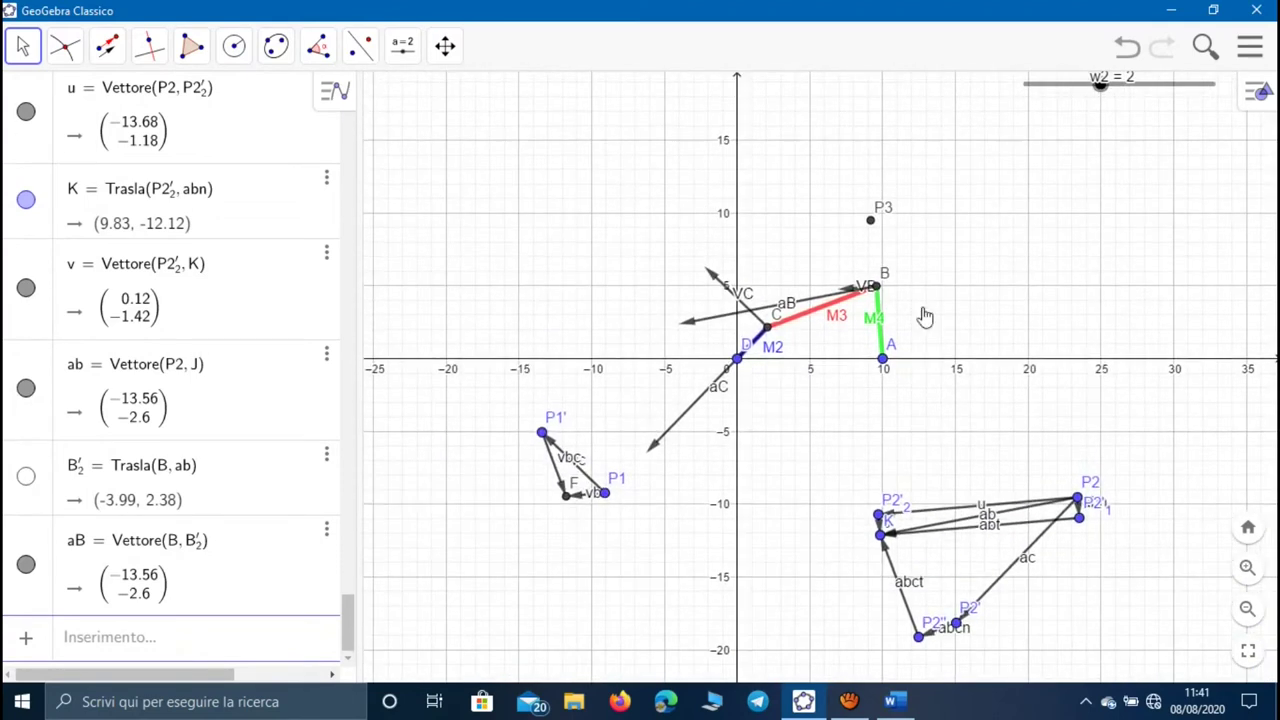
{"action": "scroll", "coordinate": [210, 250], "scroll_direction": "up", "scroll_amount": 15}
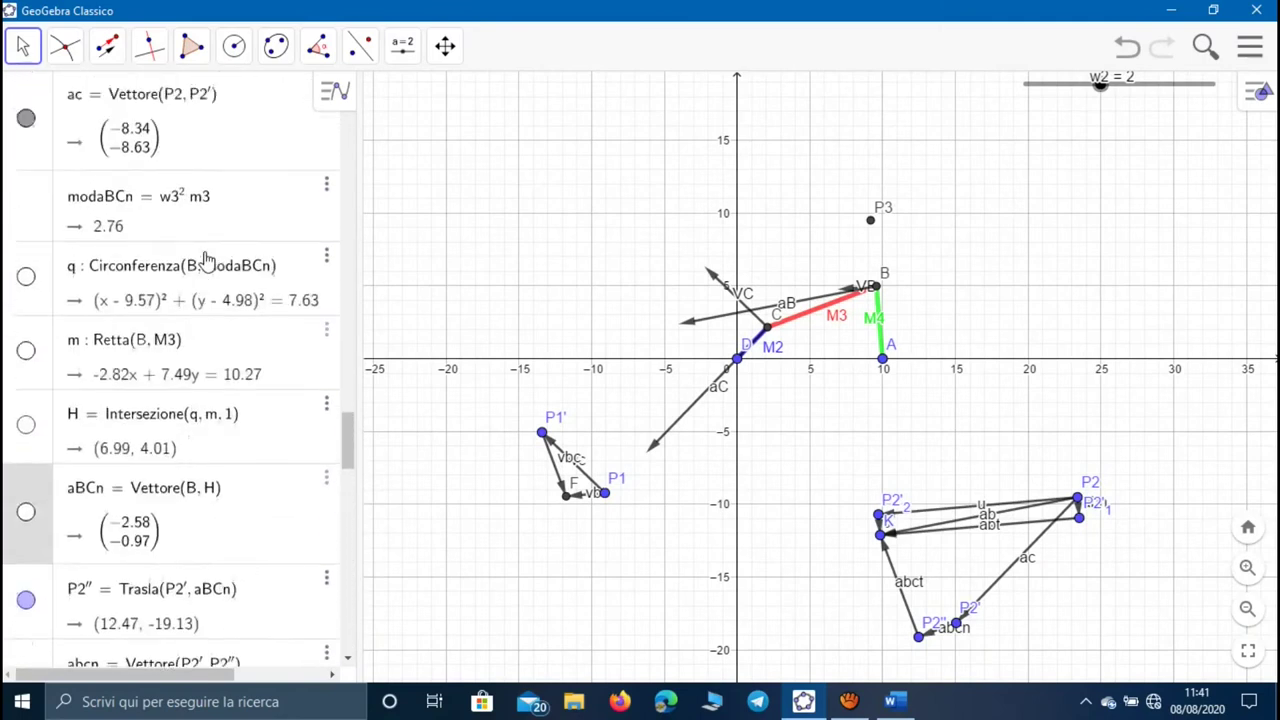
{"action": "scroll", "coordinate": [207, 260], "scroll_direction": "up", "scroll_amount": 15}
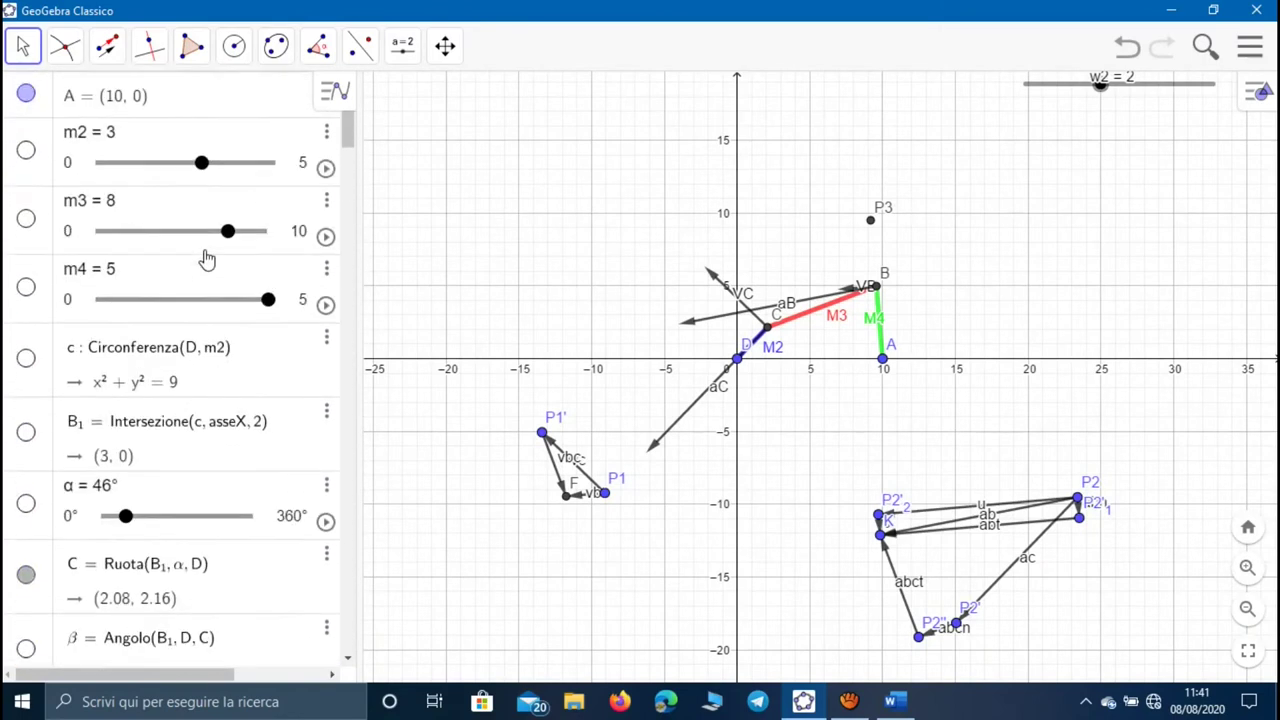
{"action": "scroll", "coordinate": [207, 259], "scroll_direction": "down", "scroll_amount": 10}
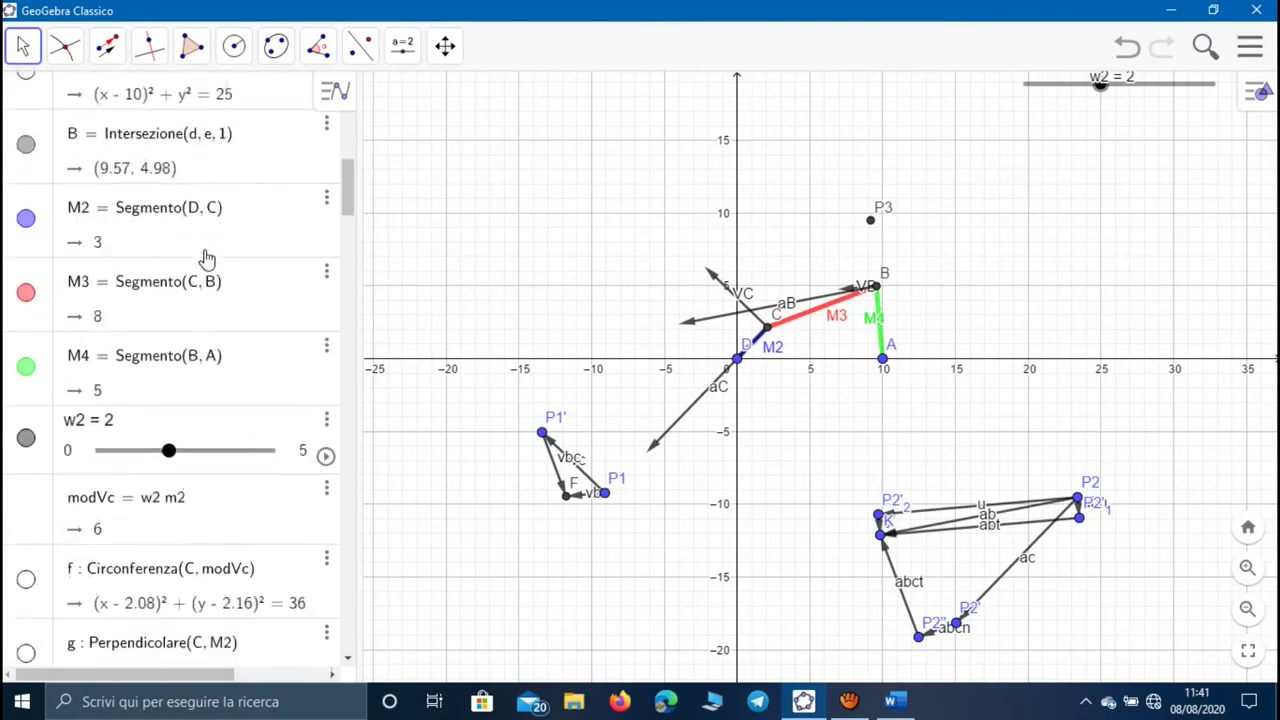
{"action": "scroll", "coordinate": [207, 258], "scroll_direction": "down", "scroll_amount": 2}
{"action": "scroll", "coordinate": [207, 258], "scroll_direction": "up", "scroll_amount": 8}
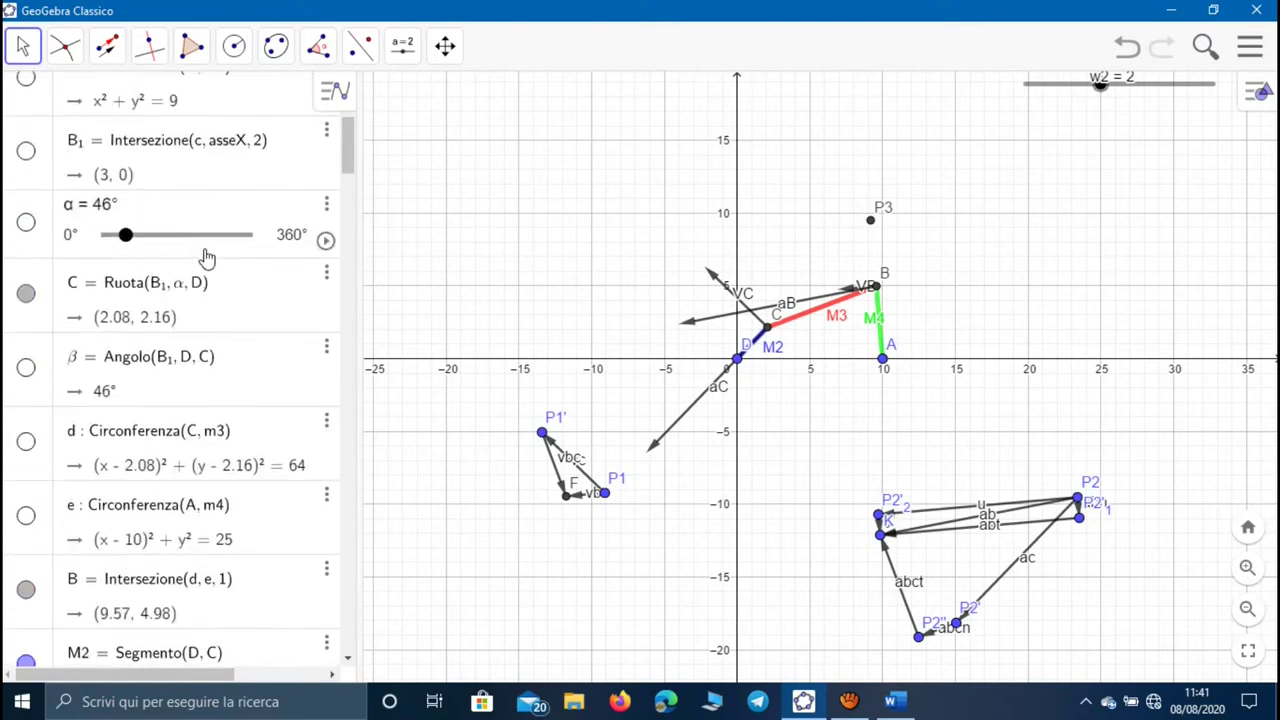
{"action": "left_click", "coordinate": [326, 243]}
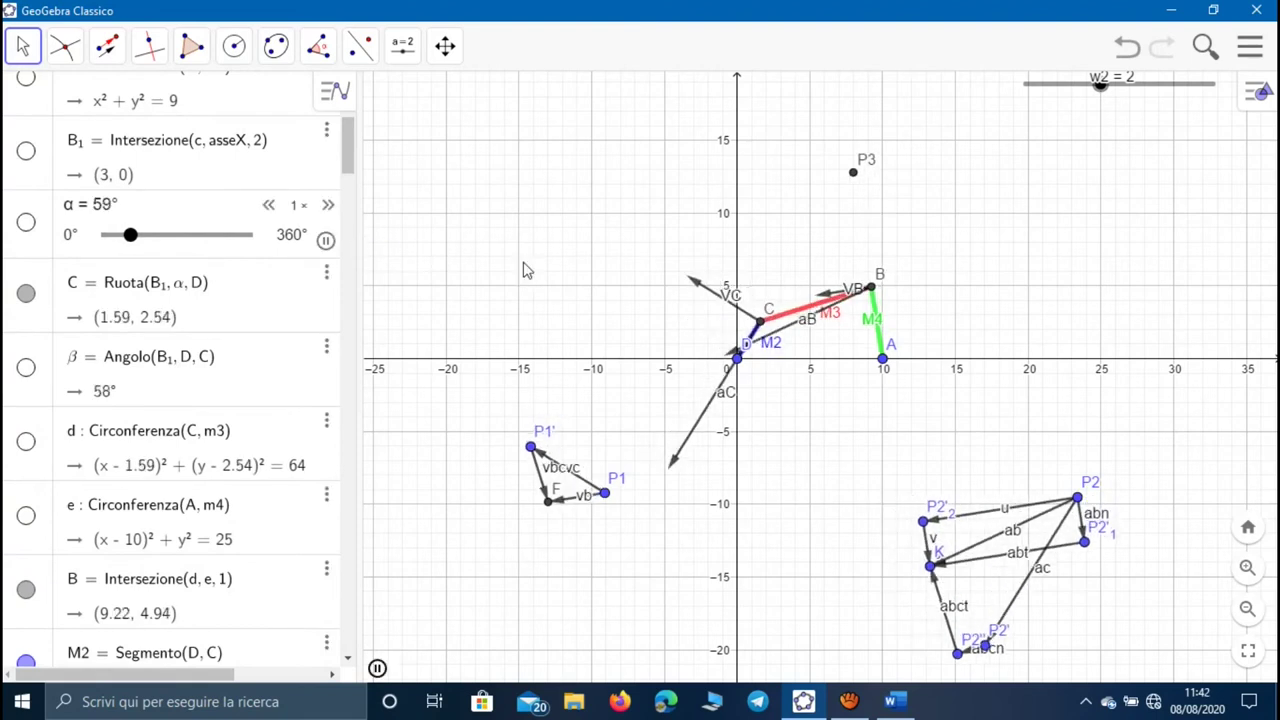